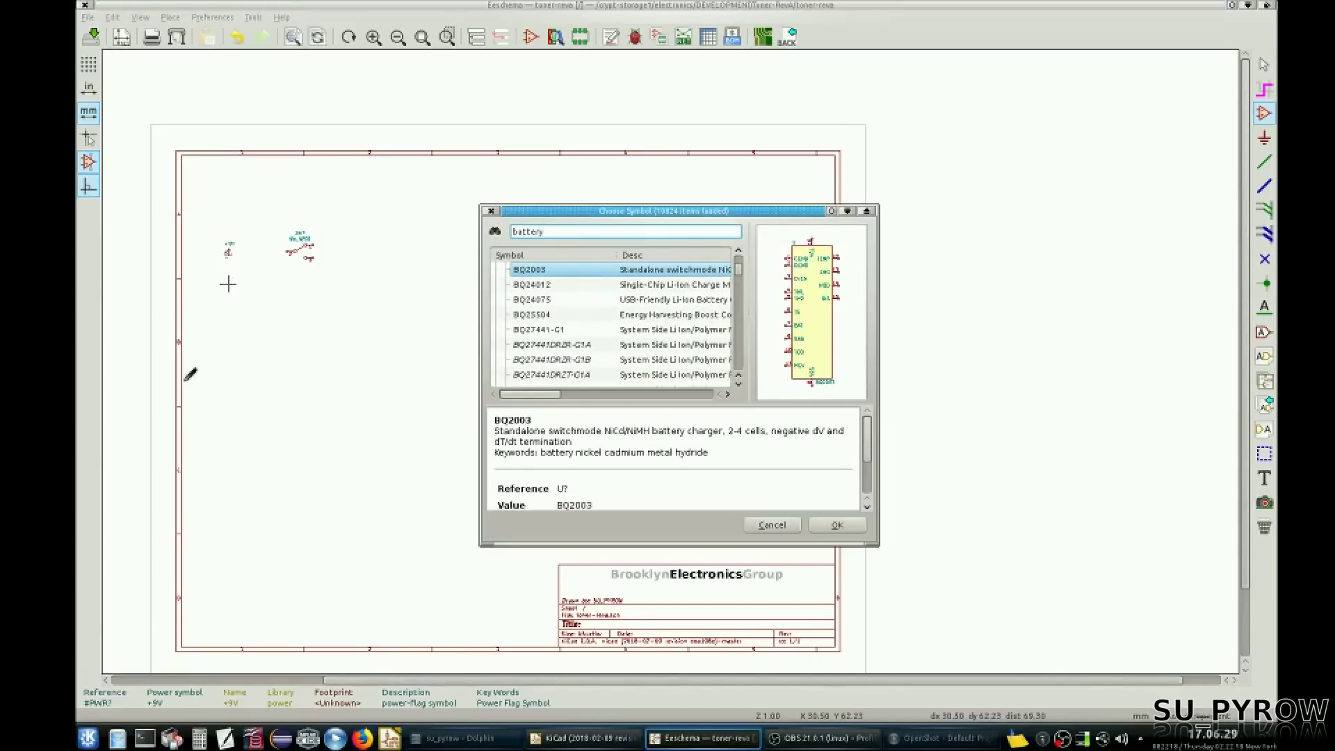
# Step: Place a Battery_Cell symbol from the Device library directly below the +9V power symbol
pyautogui.click(543, 287)
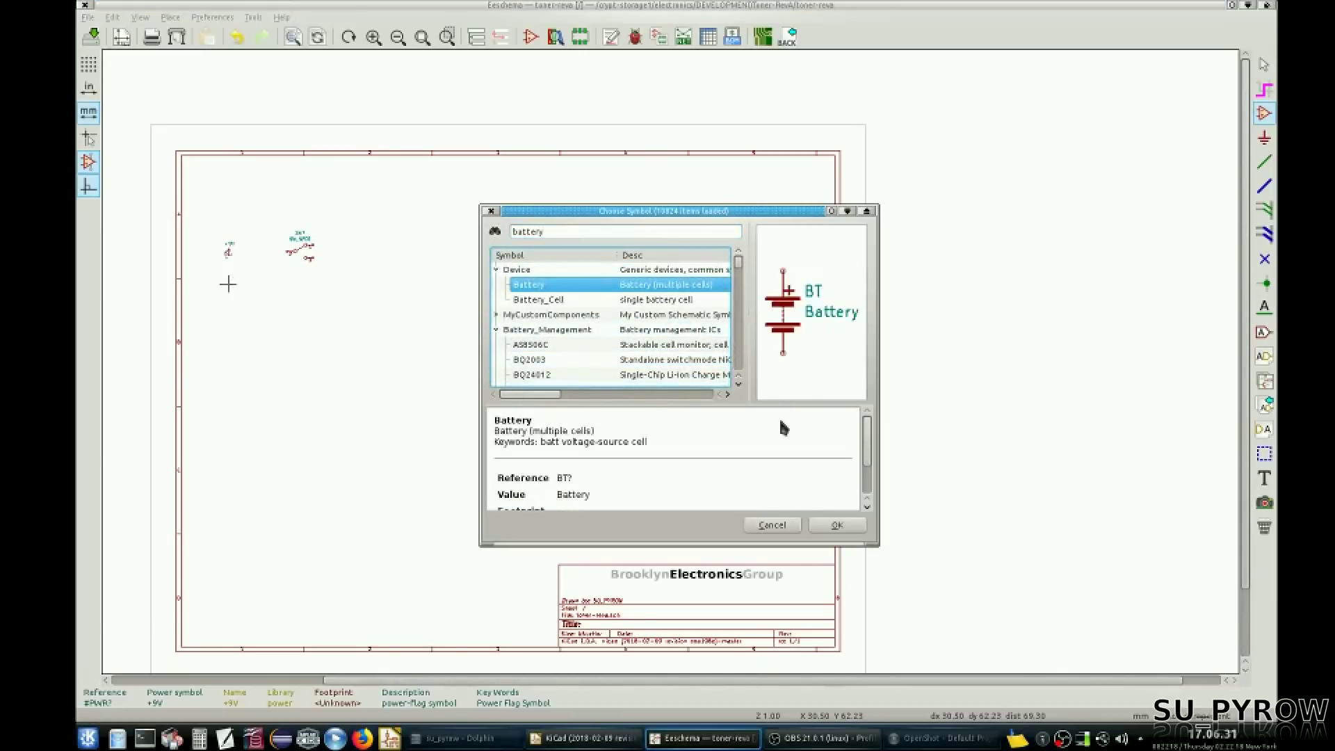
pyautogui.click(542, 300)
pyautogui.click(835, 526)
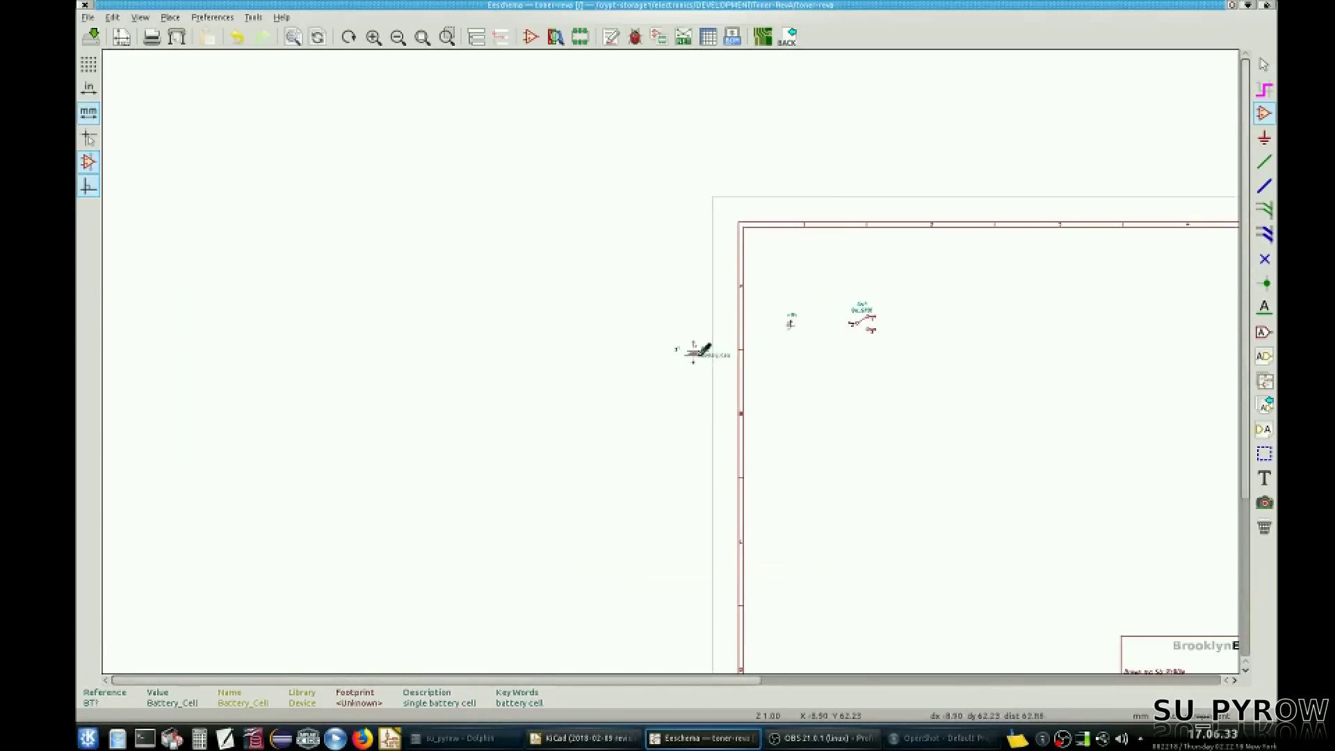
pyautogui.scroll(5, 800, 343)
pyautogui.click(688, 397)
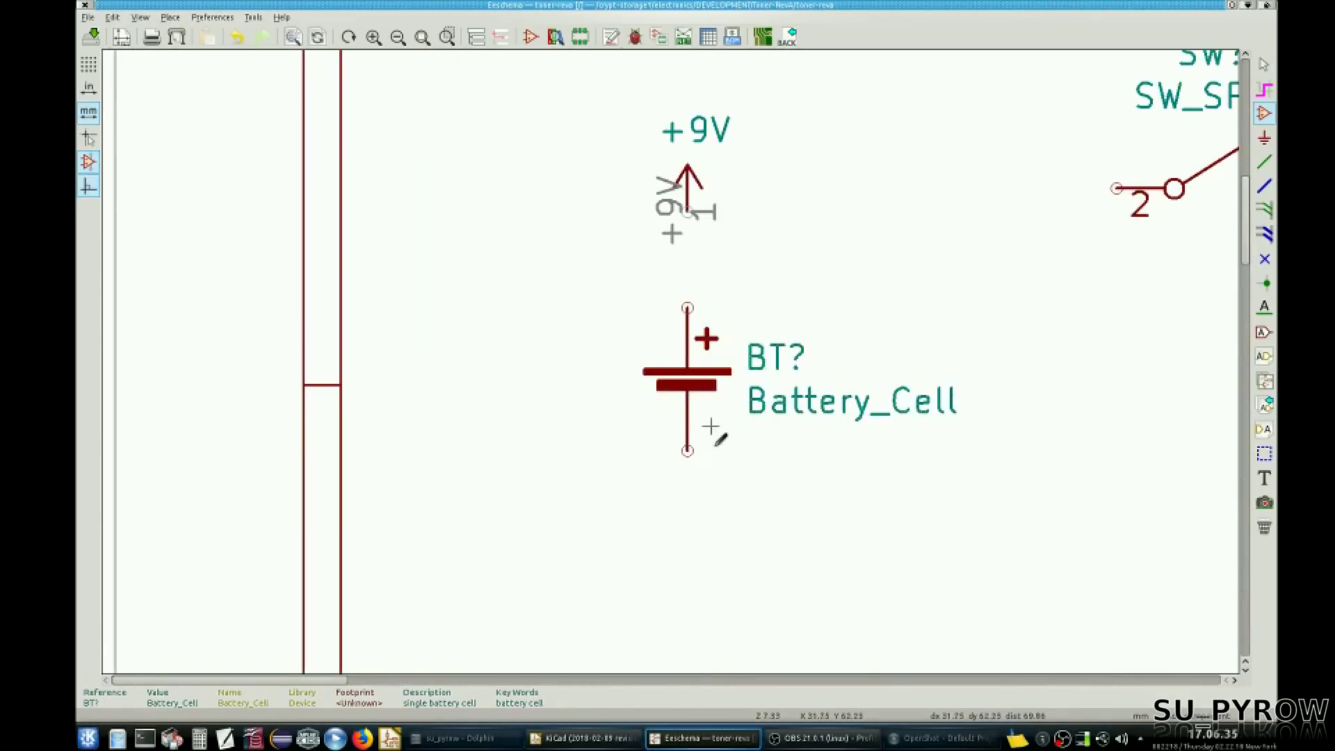
# Step: Place a GND power symbol directly below the battery cell
pyautogui.click(748, 540)
pyautogui.write('gnd')
pyautogui.press('Return')
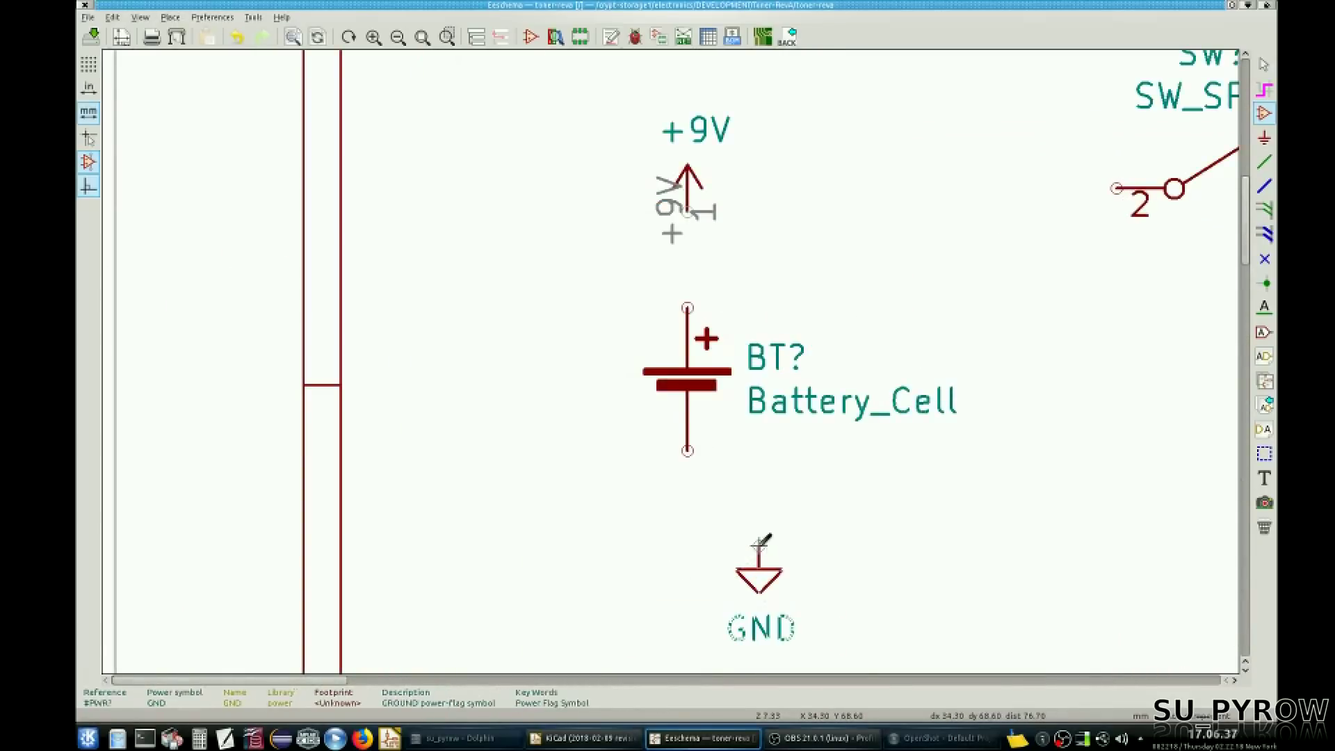
pyautogui.click(689, 518)
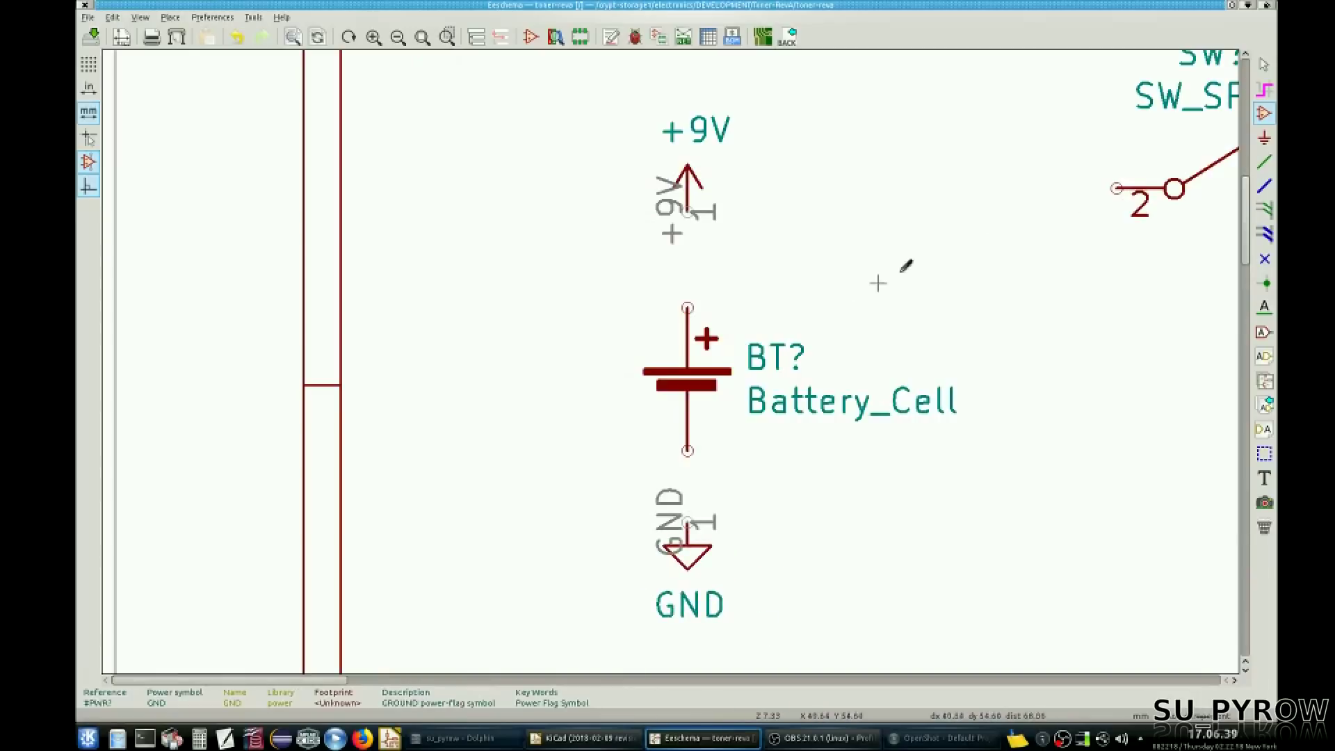
# Step: Wire the battery's positive pin to +9V and its negative pin to GND, and save the schematic
pyautogui.click(1264, 162)
pyautogui.click(688, 210)
pyautogui.click(688, 308)
pyautogui.click(687, 450)
pyautogui.click(688, 522)
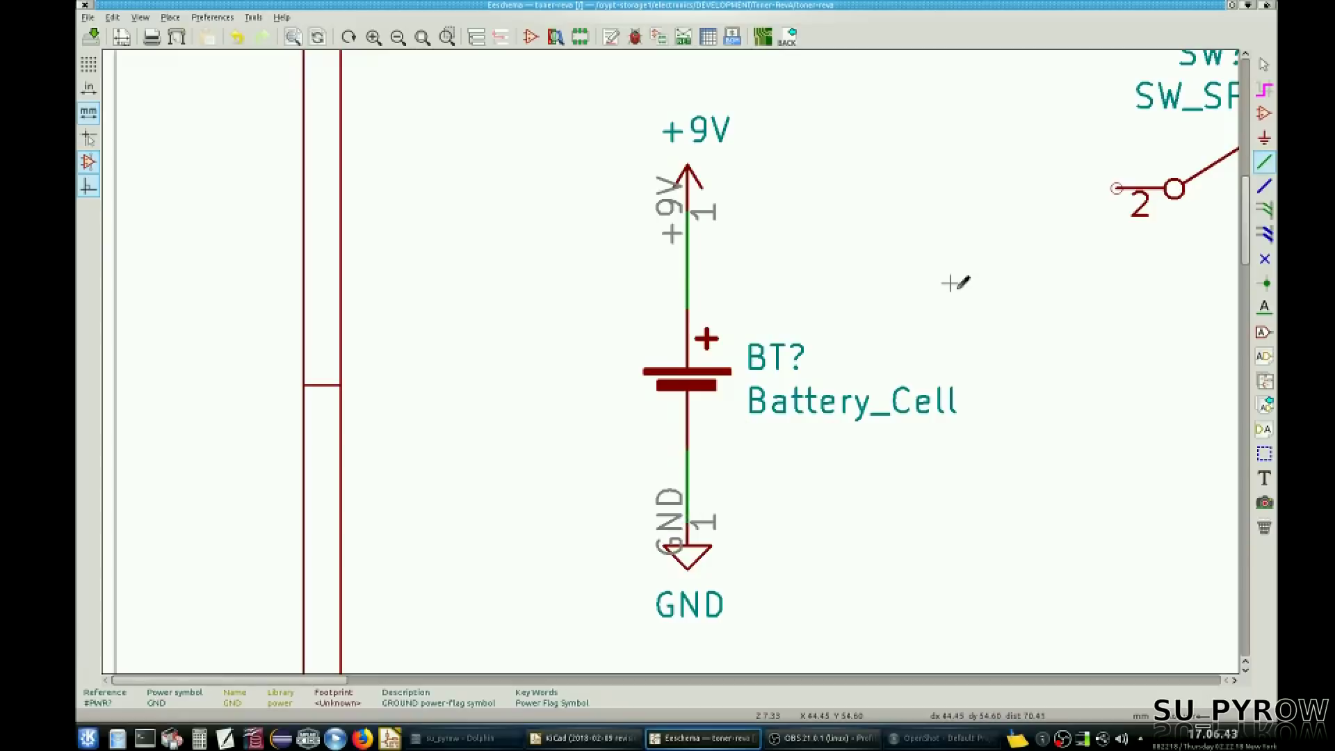
pyautogui.scroll(-1, 956, 283)
pyautogui.click(92, 38)
# Step: Move the battery circuit into the sheet's upper-left corner and the SPDT switch up beside it
pyautogui.scroll(-1, 406, 204)
pyautogui.moveTo(641, 358); pyautogui.dragTo(828, 650)
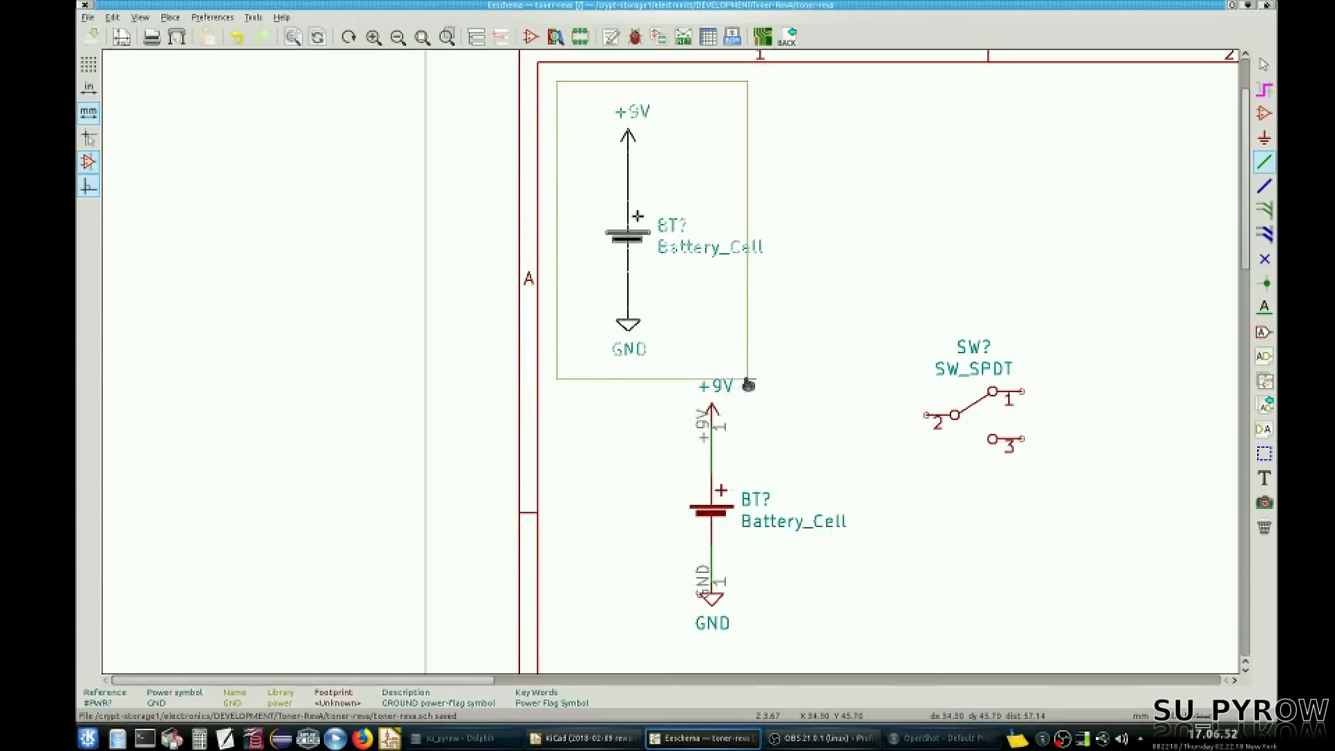
pyautogui.click(748, 385)
pyautogui.moveTo(970, 402); pyautogui.dragTo(911, 139)
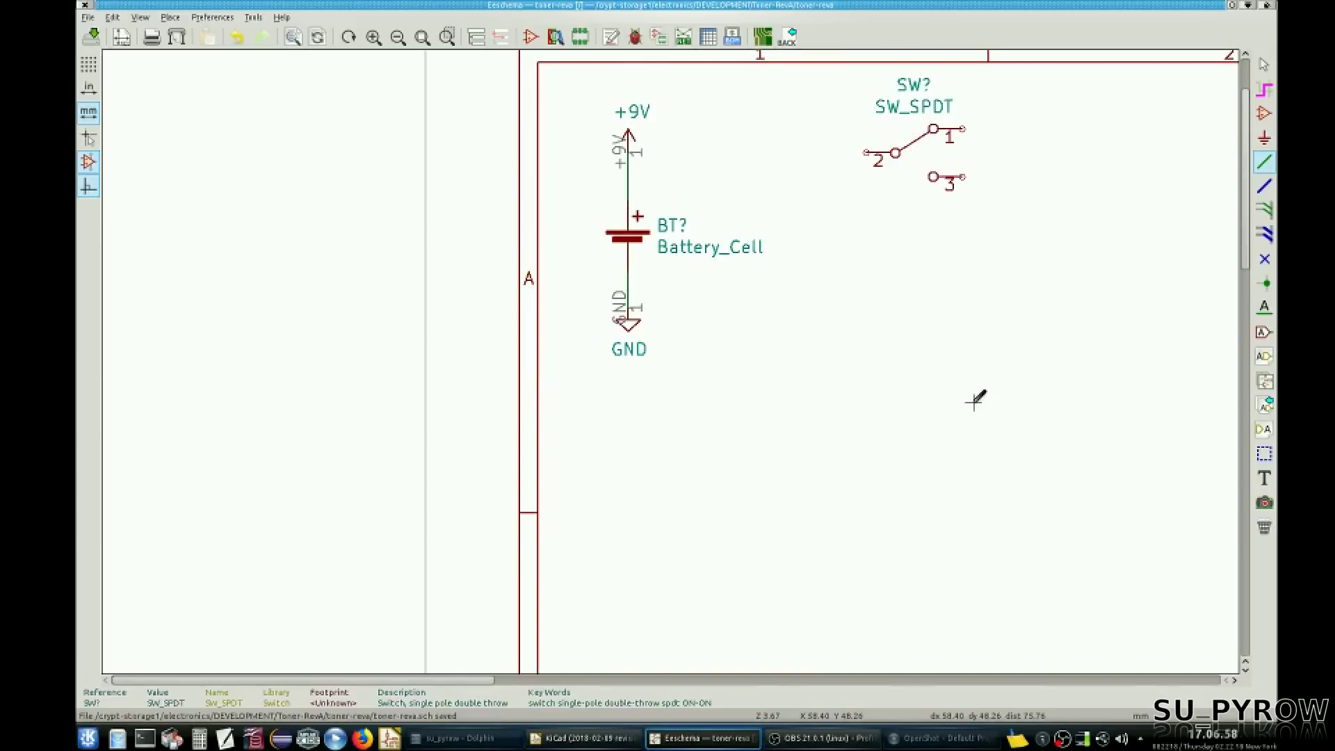
# Step: Set the SPDT switch's reference to SW1
pyautogui.doubleClick(915, 80)
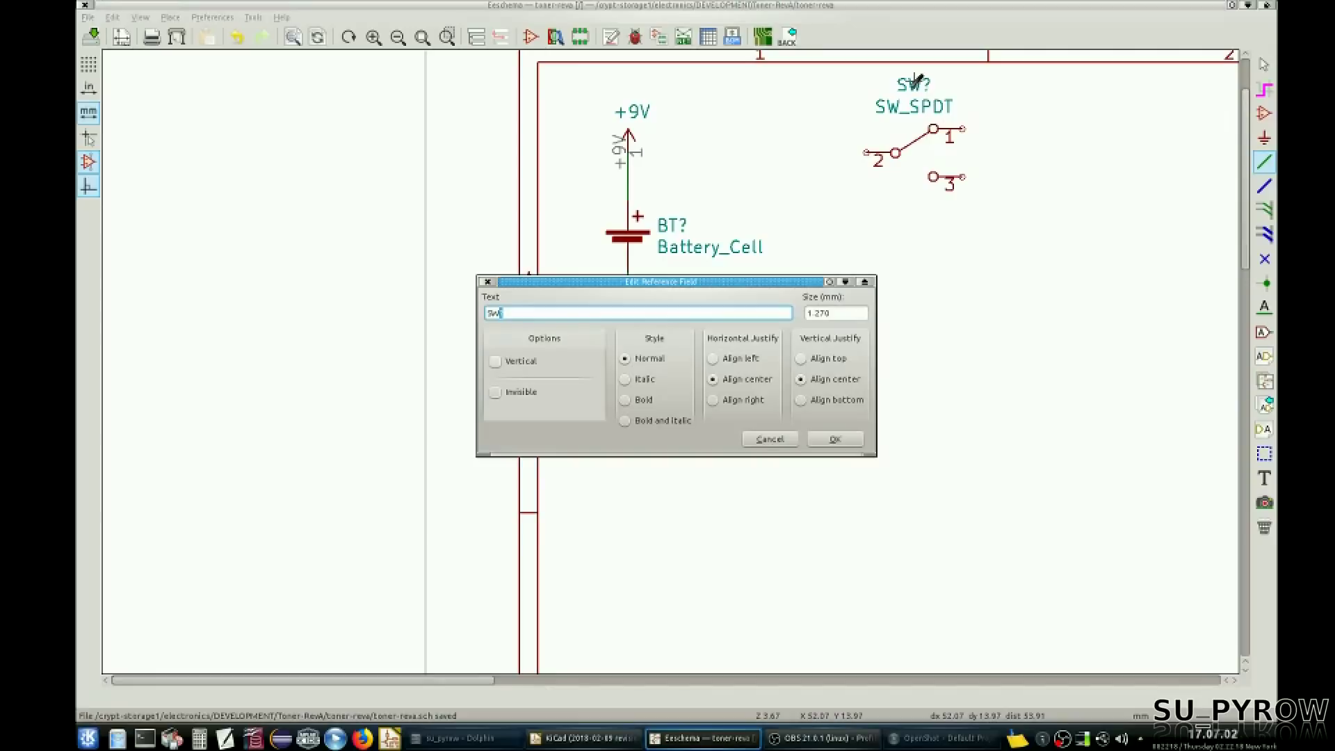
pyautogui.write('1')
pyautogui.press('Return')
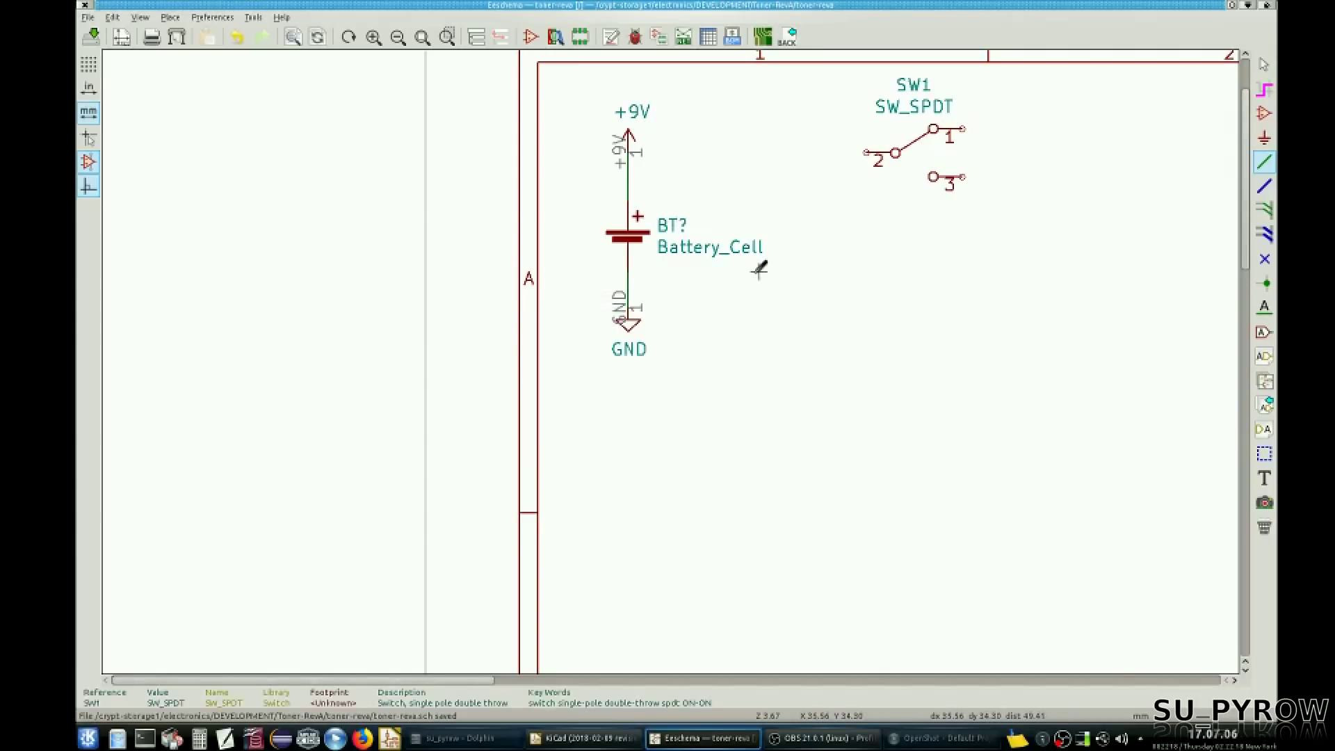
pyautogui.click(842, 400)
pyautogui.press('Escape')
# Step: Search the symbol library for "pin head" and look through the matching connectors
pyautogui.click(1264, 113)
pyautogui.click(788, 305)
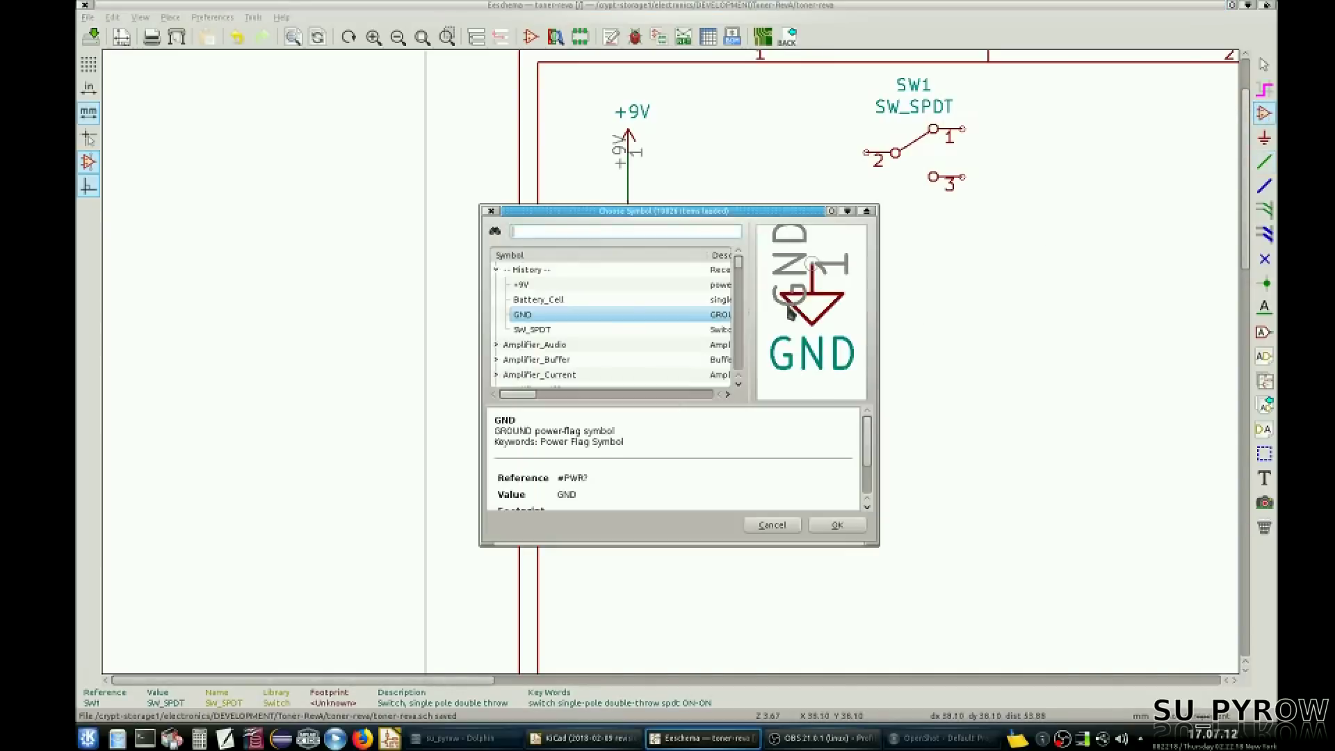
pyautogui.write('p')
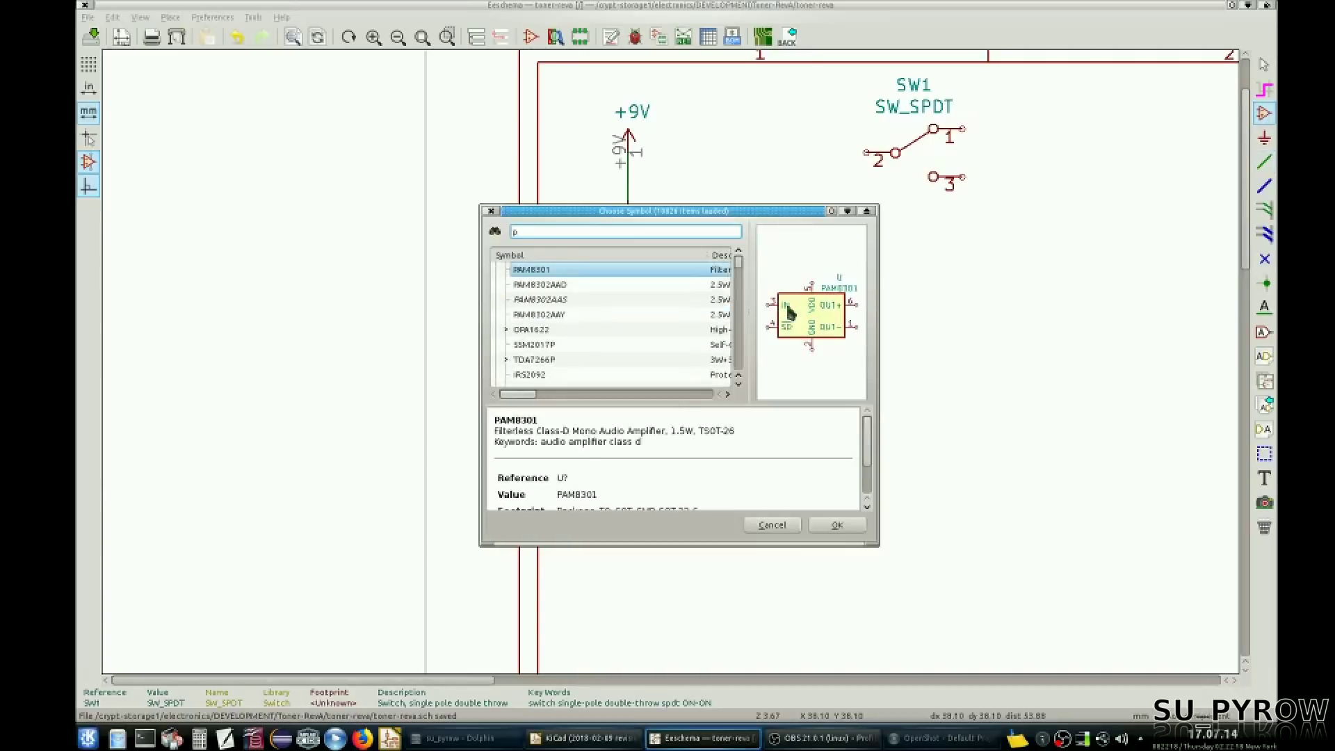
pyautogui.write('in head')
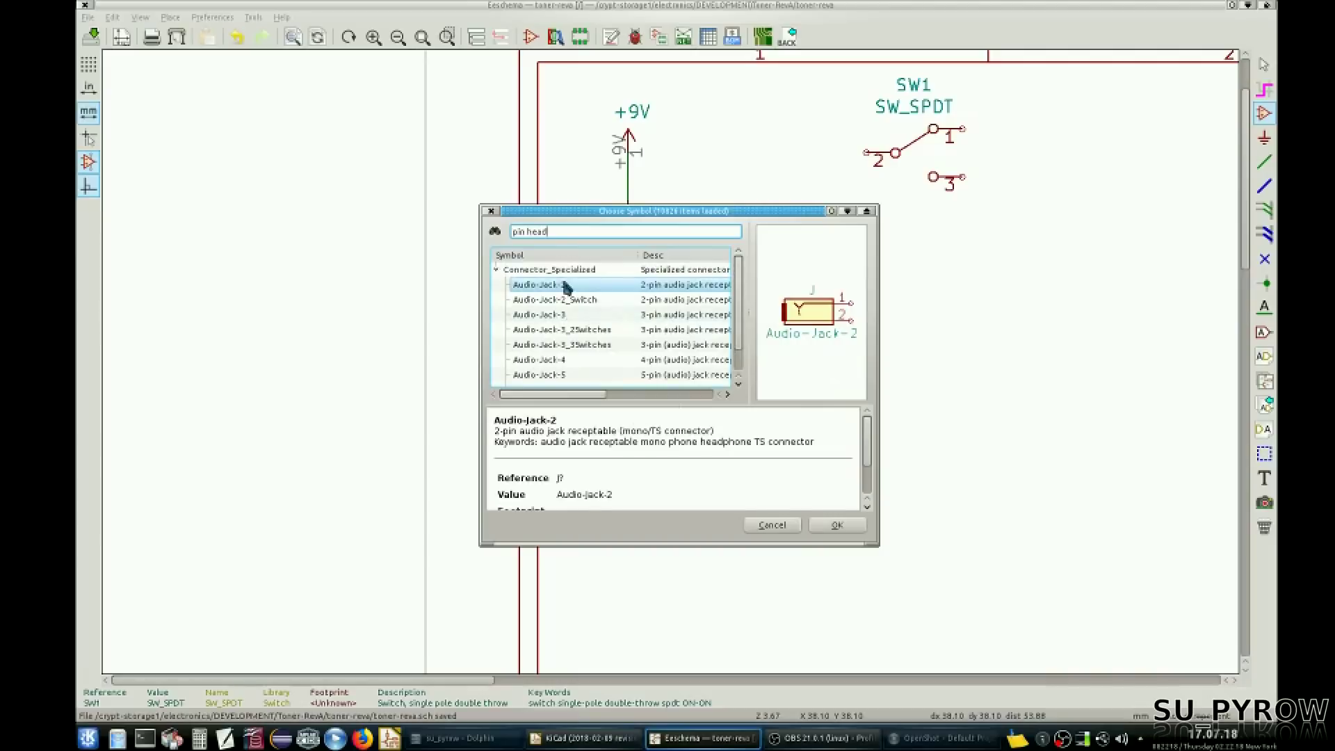
pyautogui.scroll(-1, 576, 371)
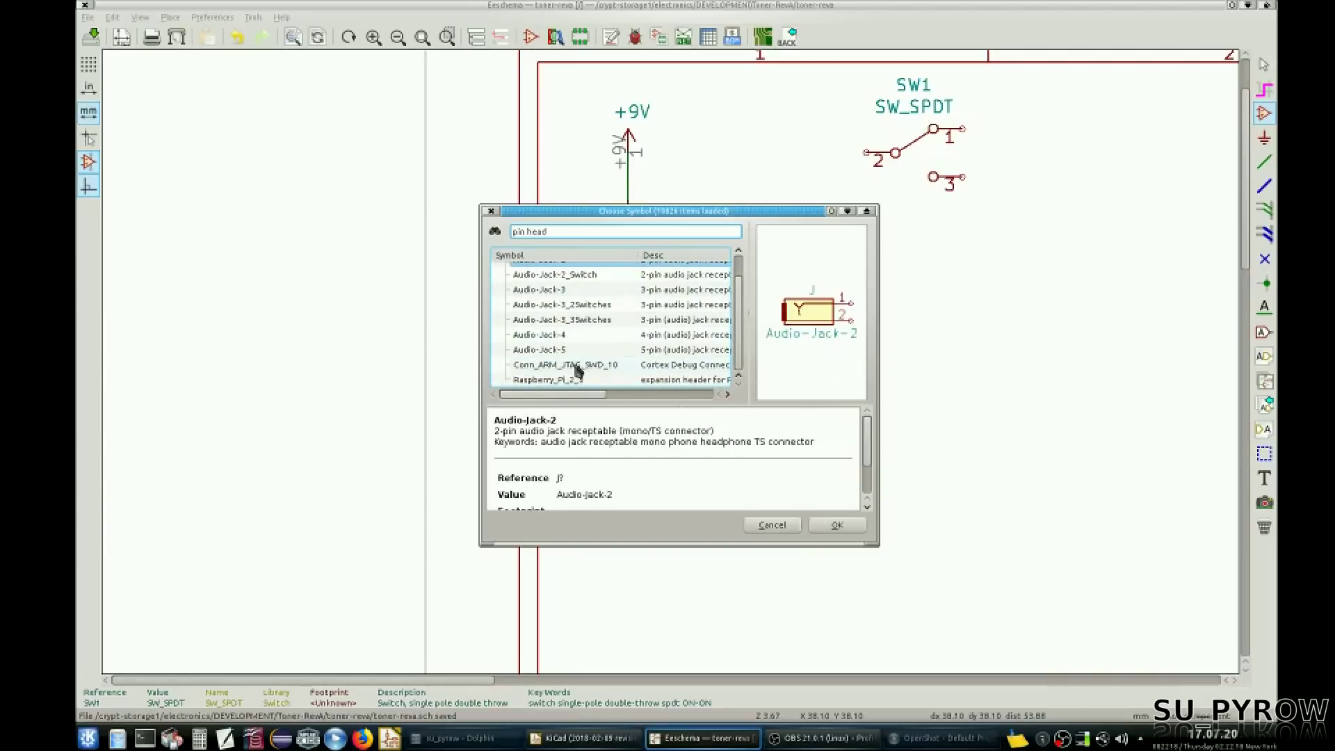
pyautogui.scroll(1, 577, 371)
# Step: Search for "conn", try a Conn_01x03 connector with its pins pointing down between the battery and switch, and delete it
pyautogui.press('BackSpace')
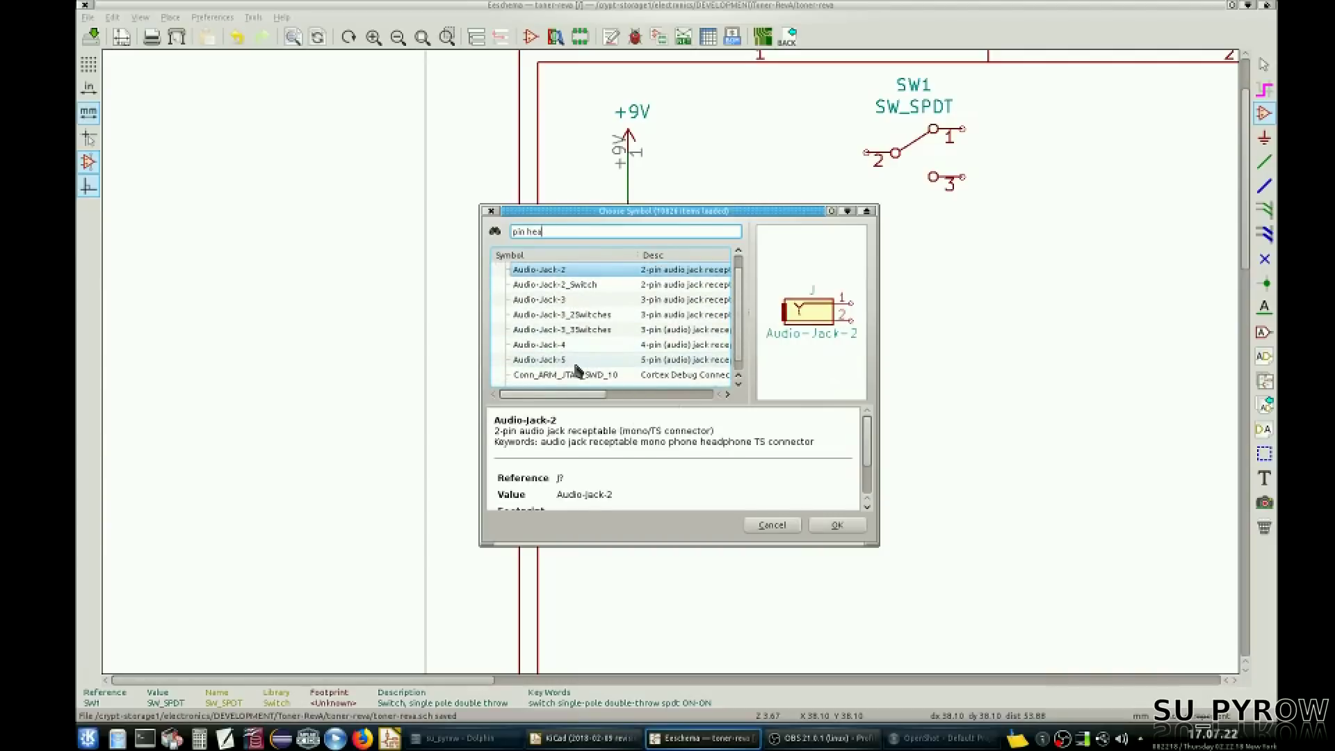
pyautogui.press('BackSpace')
pyautogui.press('BackSpace')
pyautogui.press('BackSpace')
pyautogui.press('BackSpace')
pyautogui.press('BackSpace')
pyautogui.press('BackSpace')
pyautogui.press('BackSpace')
pyautogui.write('conn')
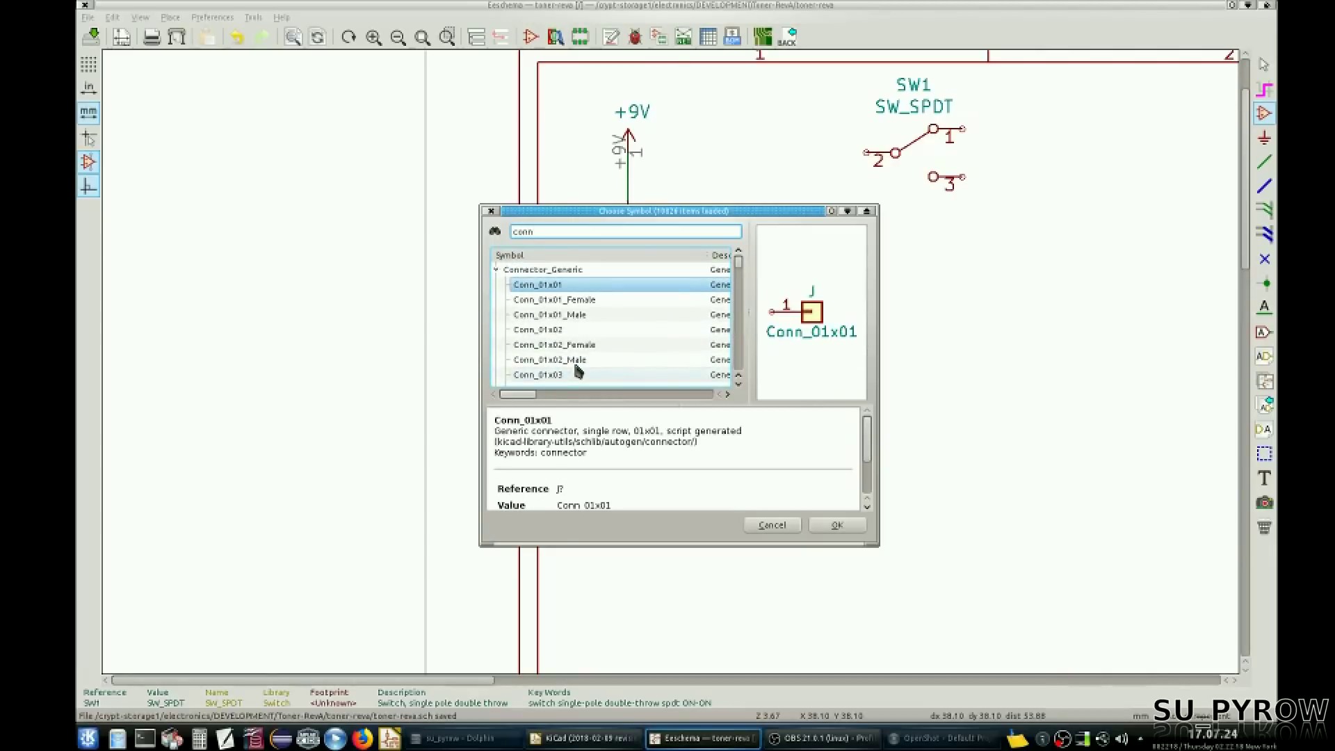
pyautogui.click(571, 377)
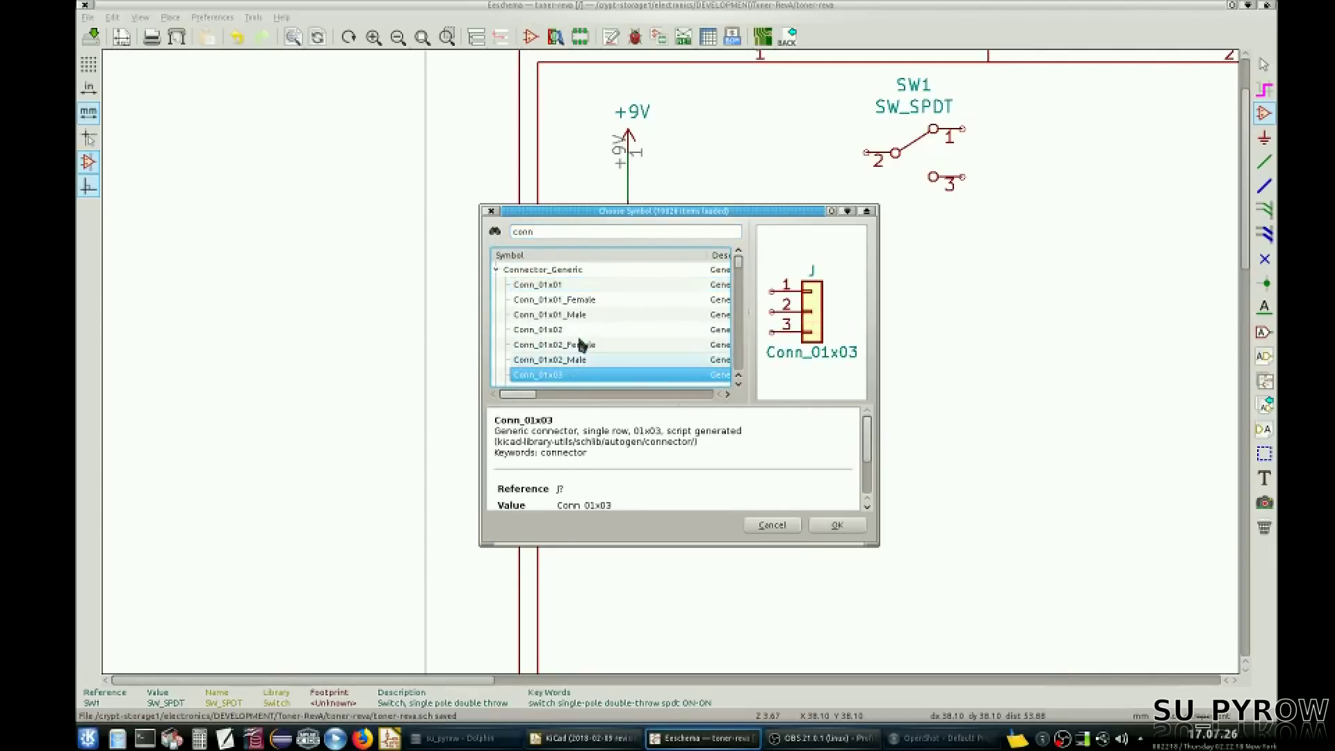
pyautogui.scroll(-1, 582, 347)
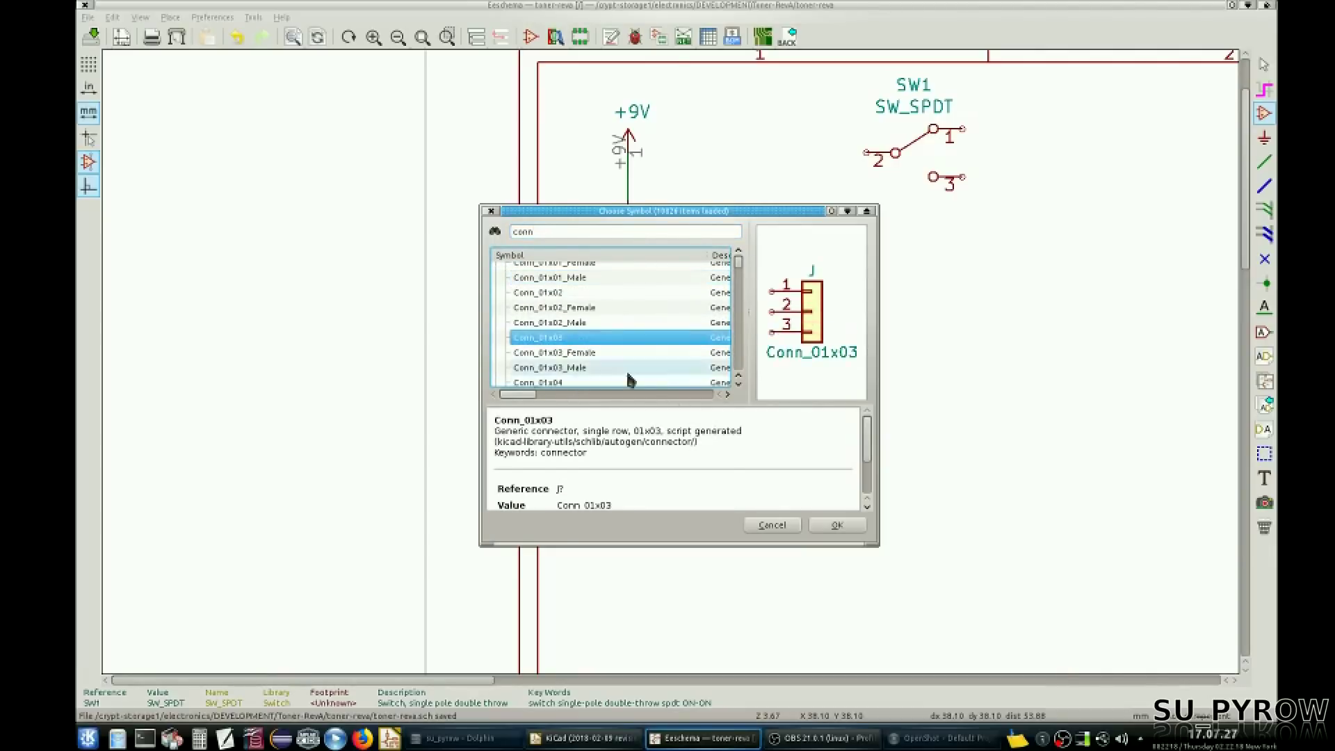
pyautogui.click(832, 525)
pyautogui.press('r')
pyautogui.press('r')
pyautogui.press('r')
pyautogui.click(760, 333)
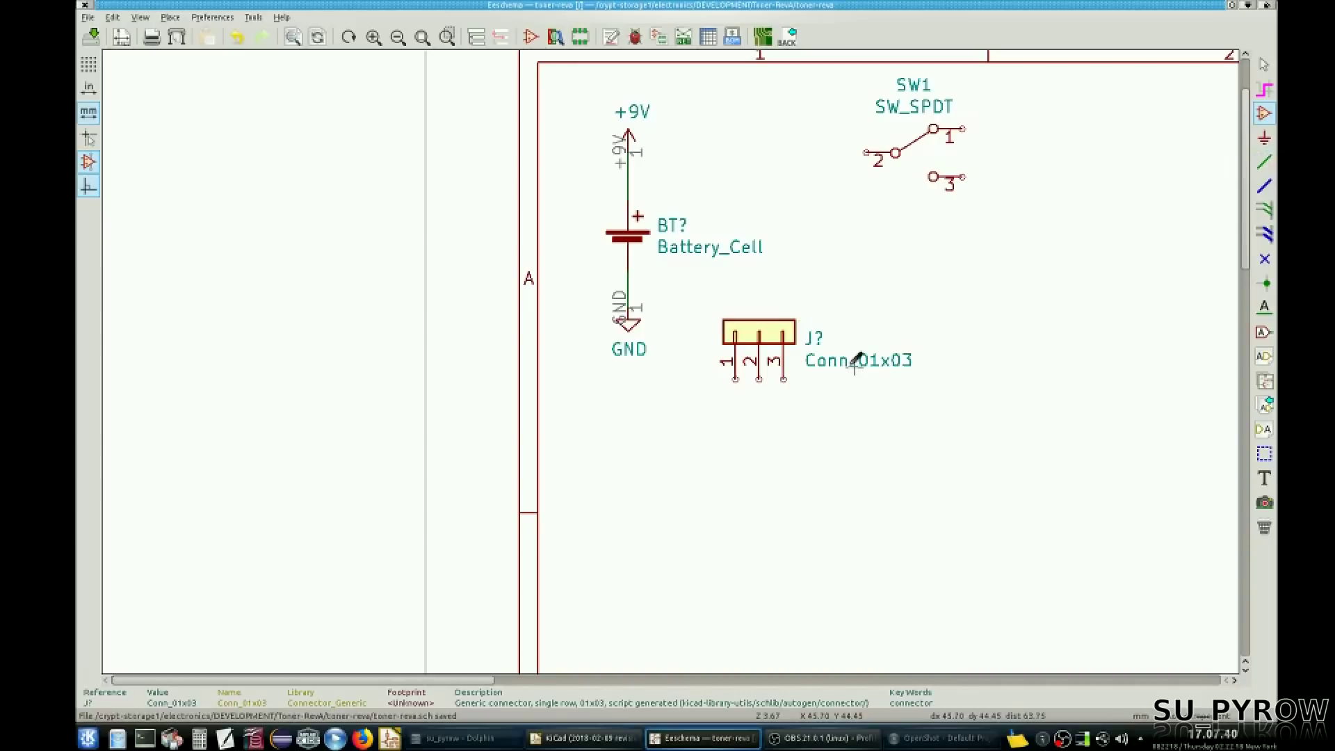
pyautogui.press('Delete')
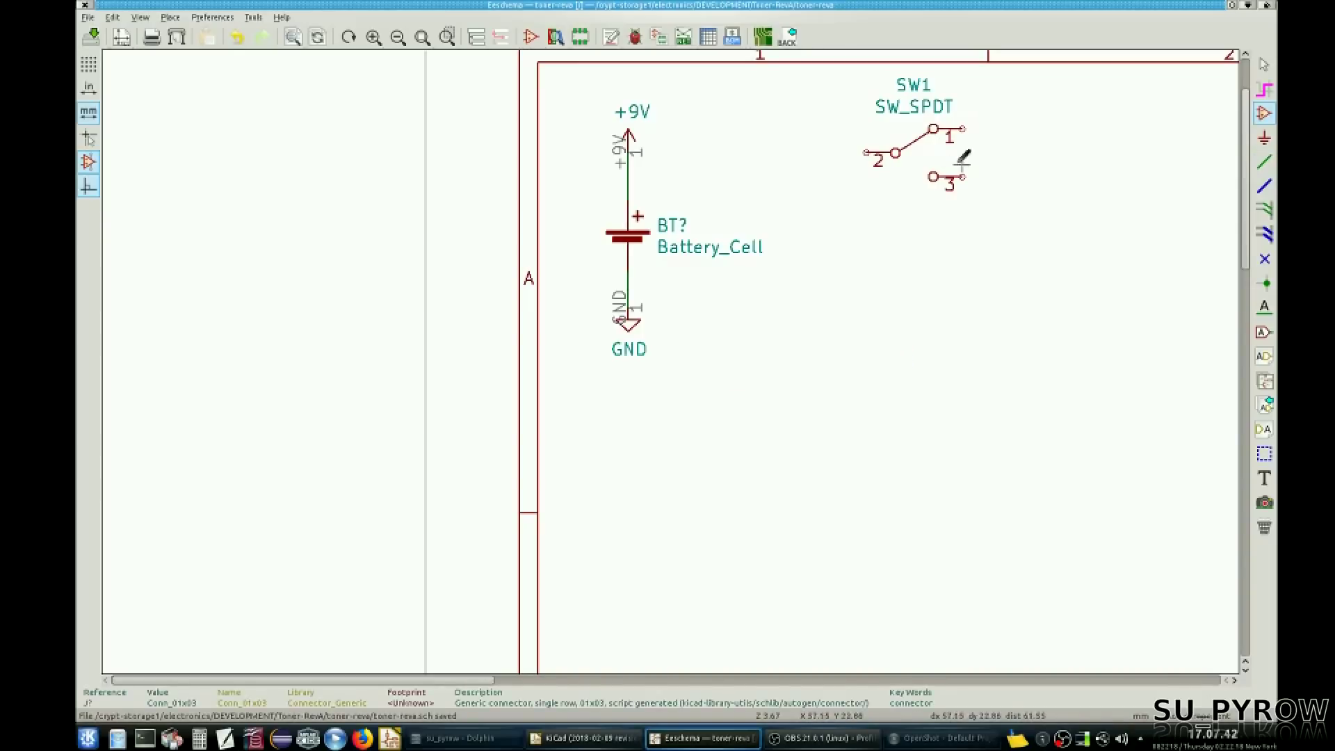
# Step: Copy the SPDT switch to a spot just below SW1 and set the copy's reference to SW2
pyautogui.press('c')
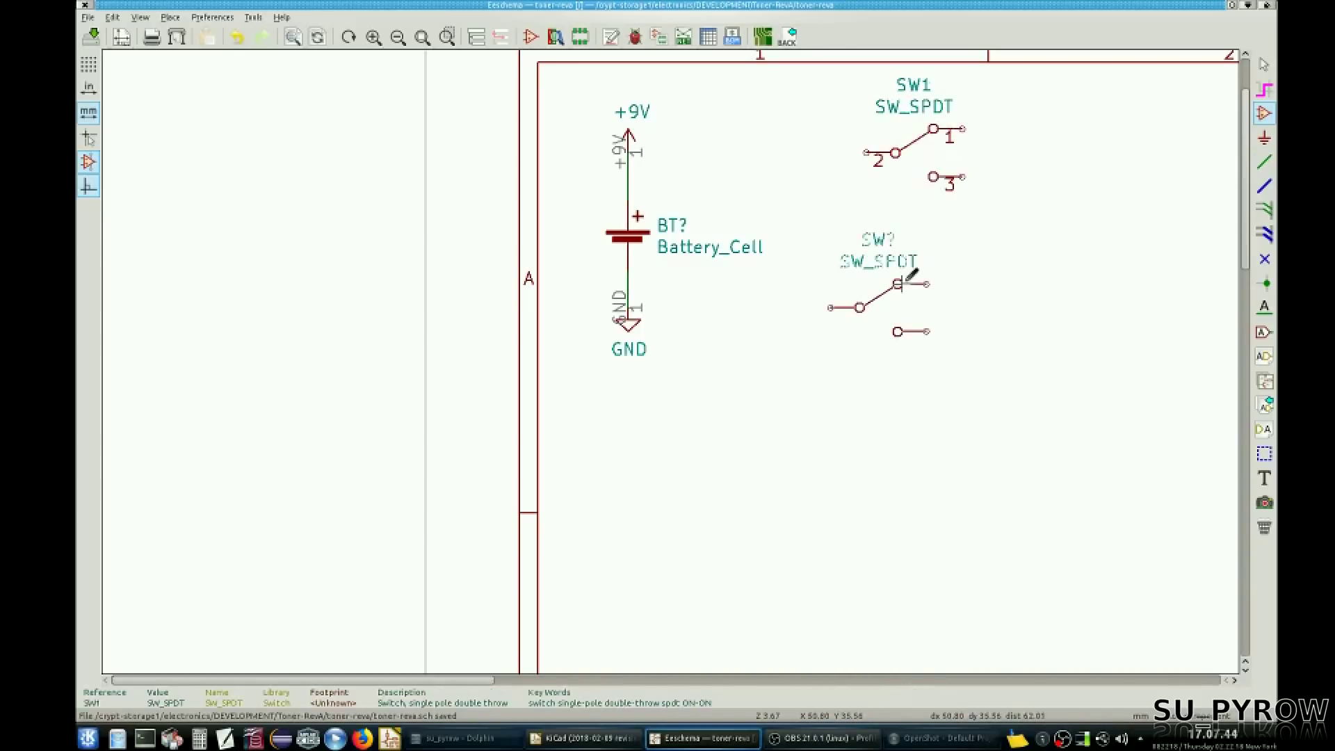
pyautogui.click(931, 263)
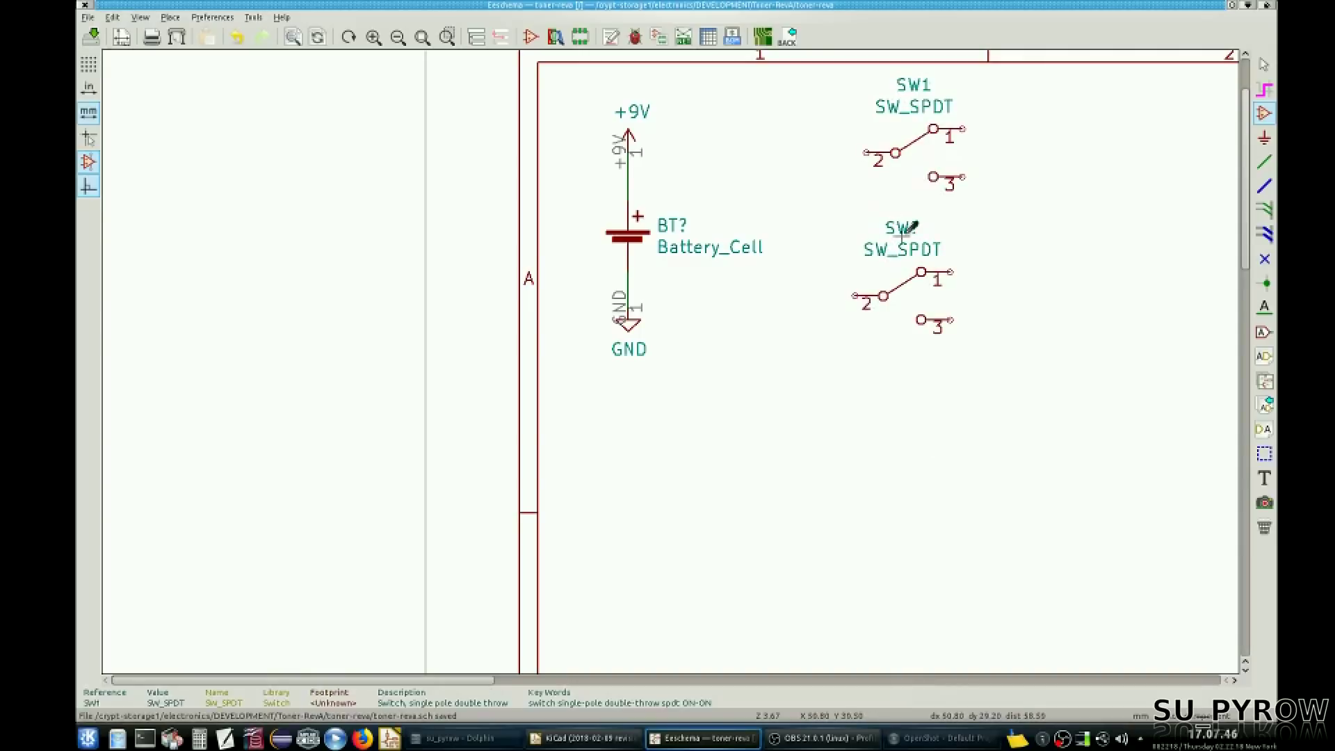
pyautogui.press('e')
pyautogui.write('2')
pyautogui.press('Return')
# Step: Place a Conn_01x02 connector below the battery circuit, rotated so its pins face right
pyautogui.click(892, 376)
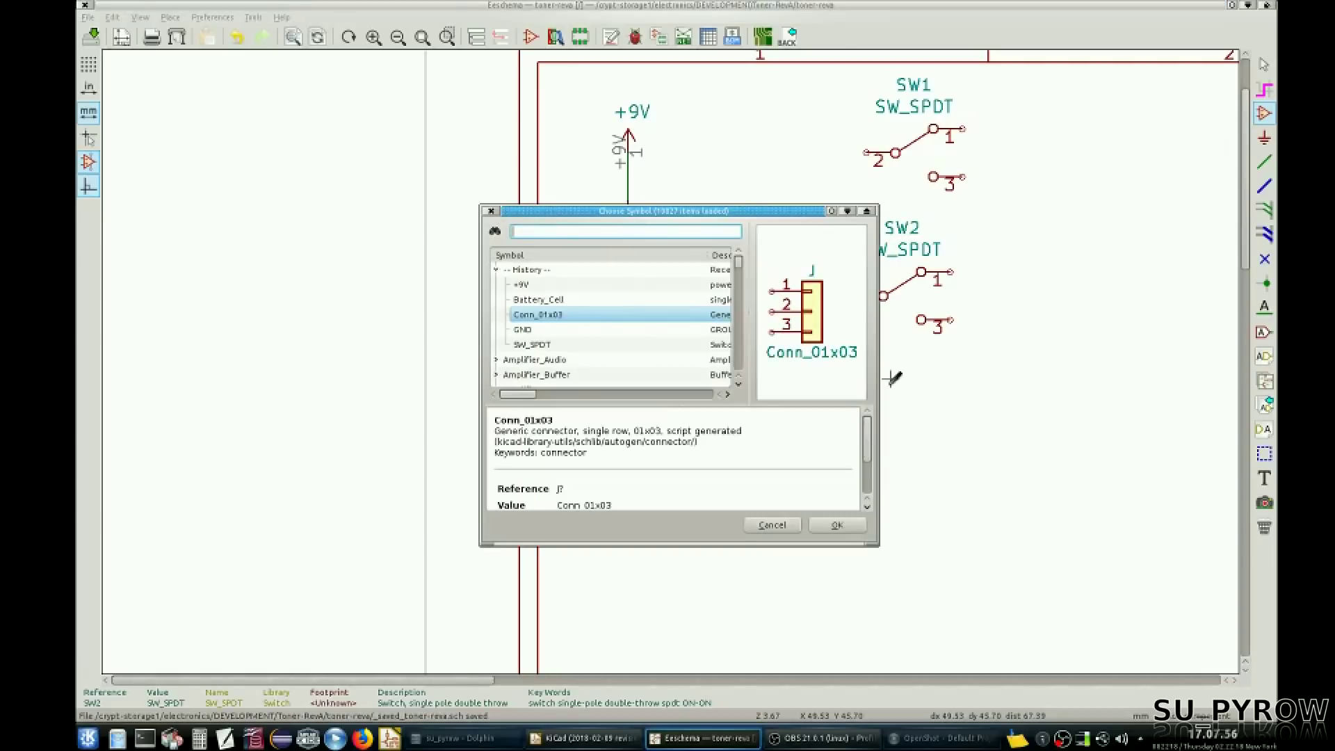
pyautogui.write('conn')
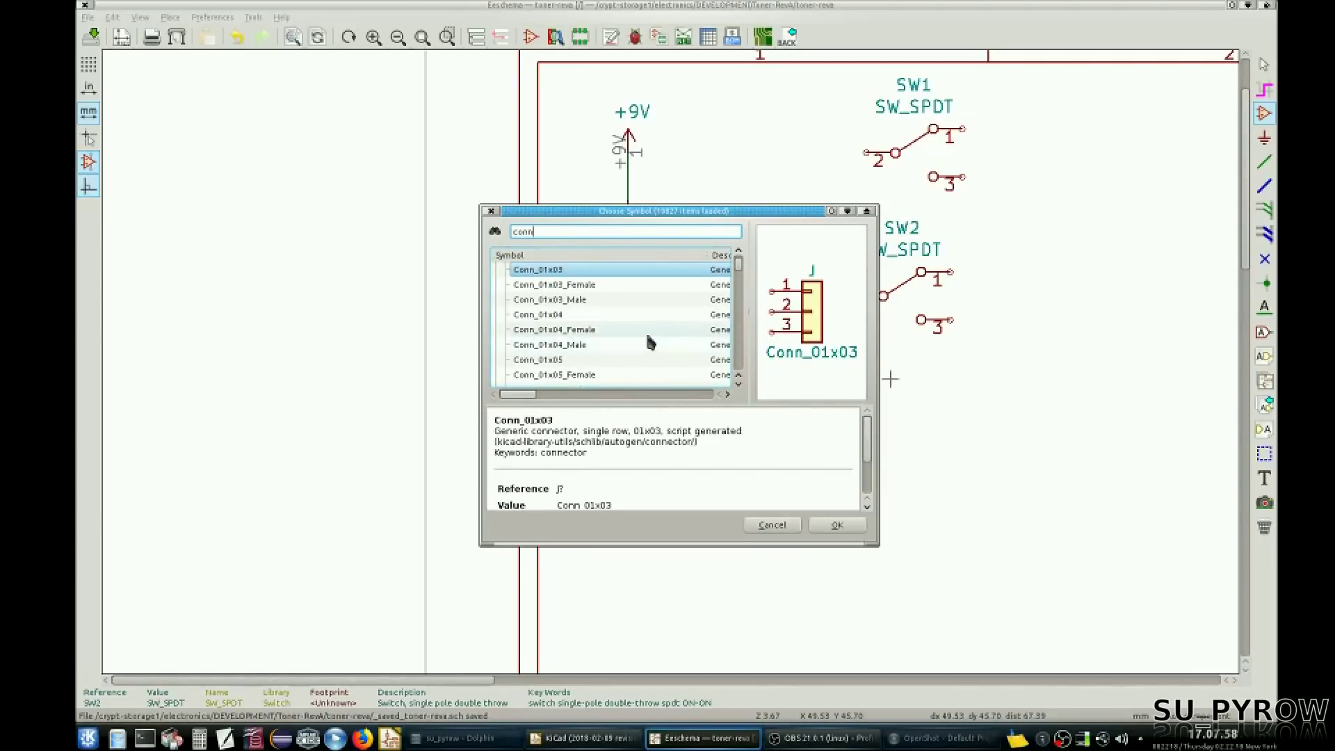
pyautogui.click(608, 274)
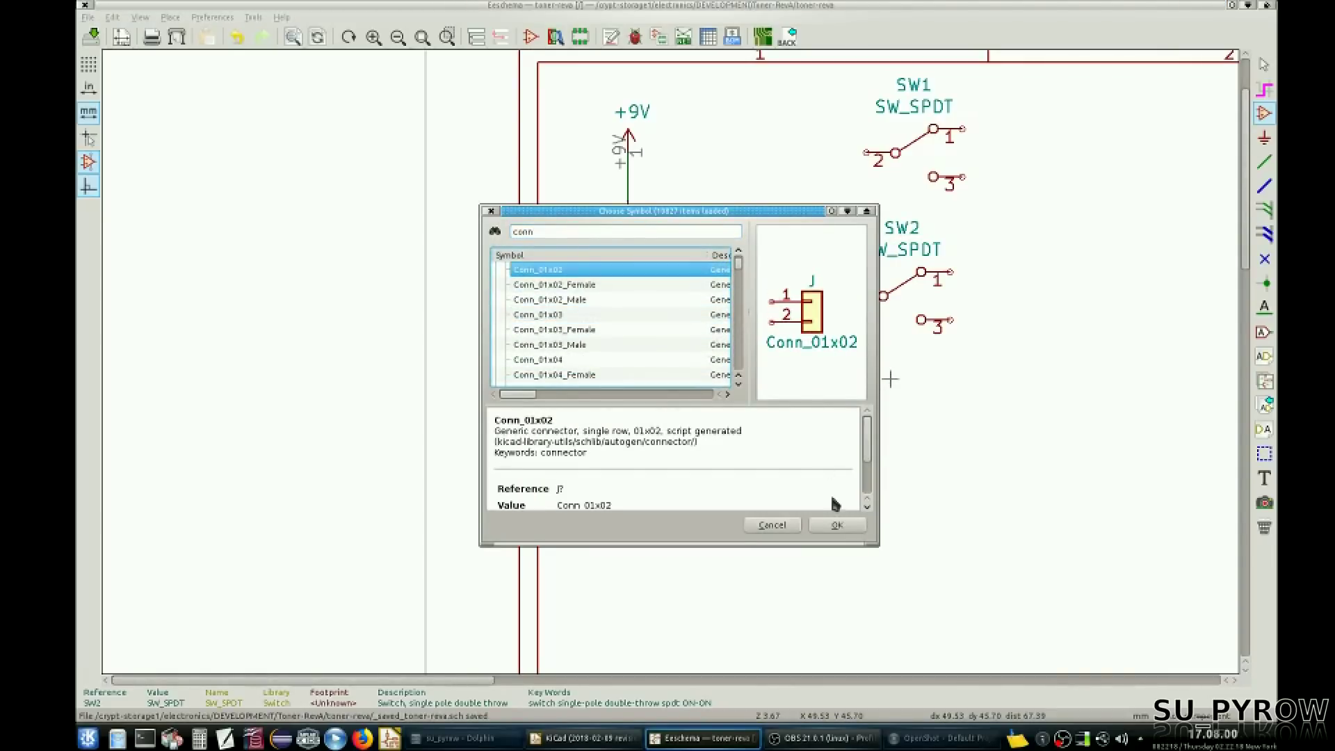
pyautogui.click(836, 525)
pyautogui.press('r')
pyautogui.press('r')
pyautogui.click(606, 486)
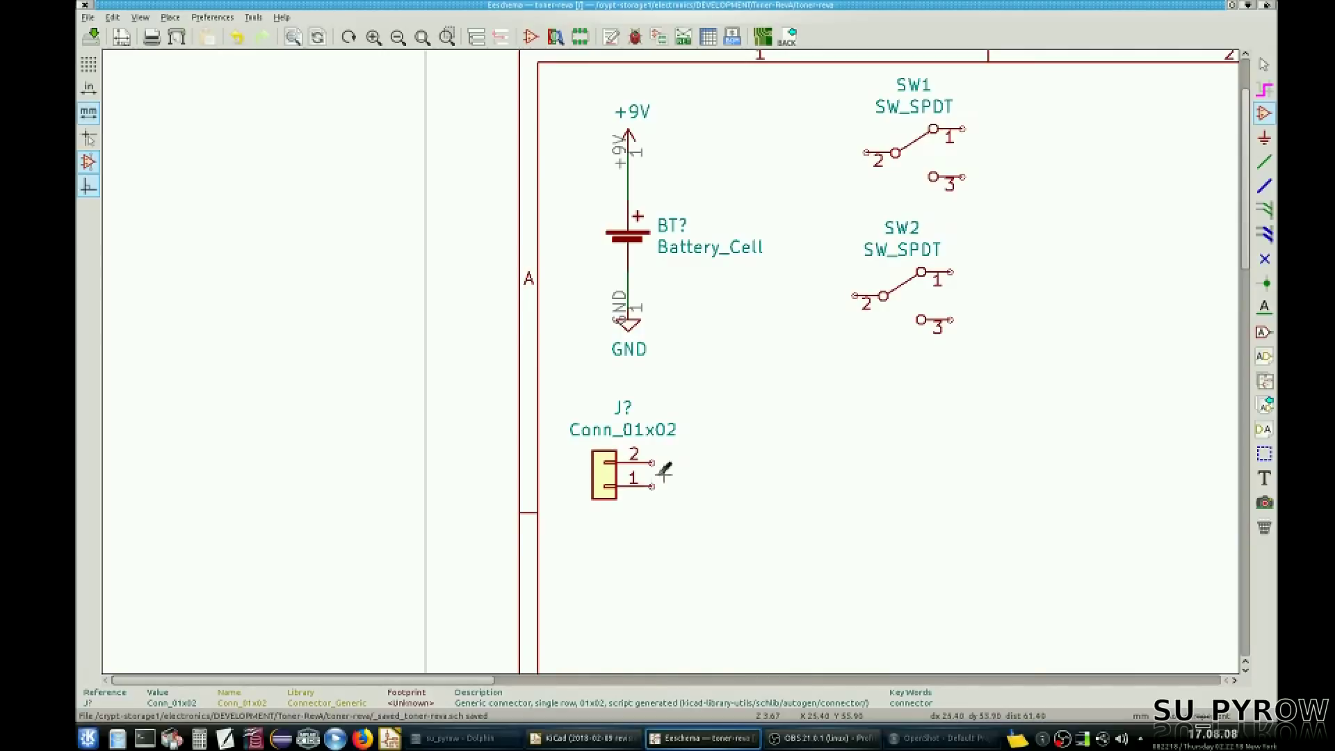
# Step: Try the two-pin connector rotated by 180 degrees and turn it back to its previous orientation
pyautogui.press('r')
pyautogui.press('r')
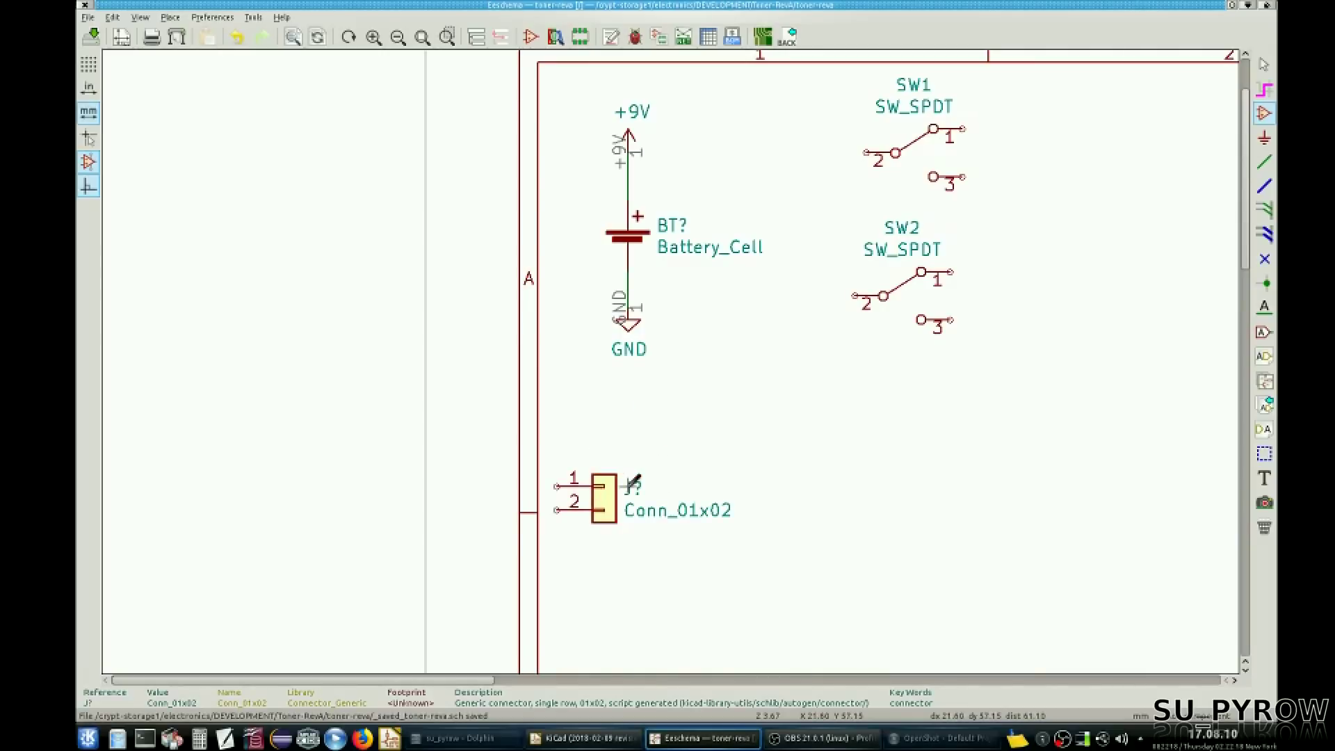
pyautogui.press('r')
pyautogui.press('r')
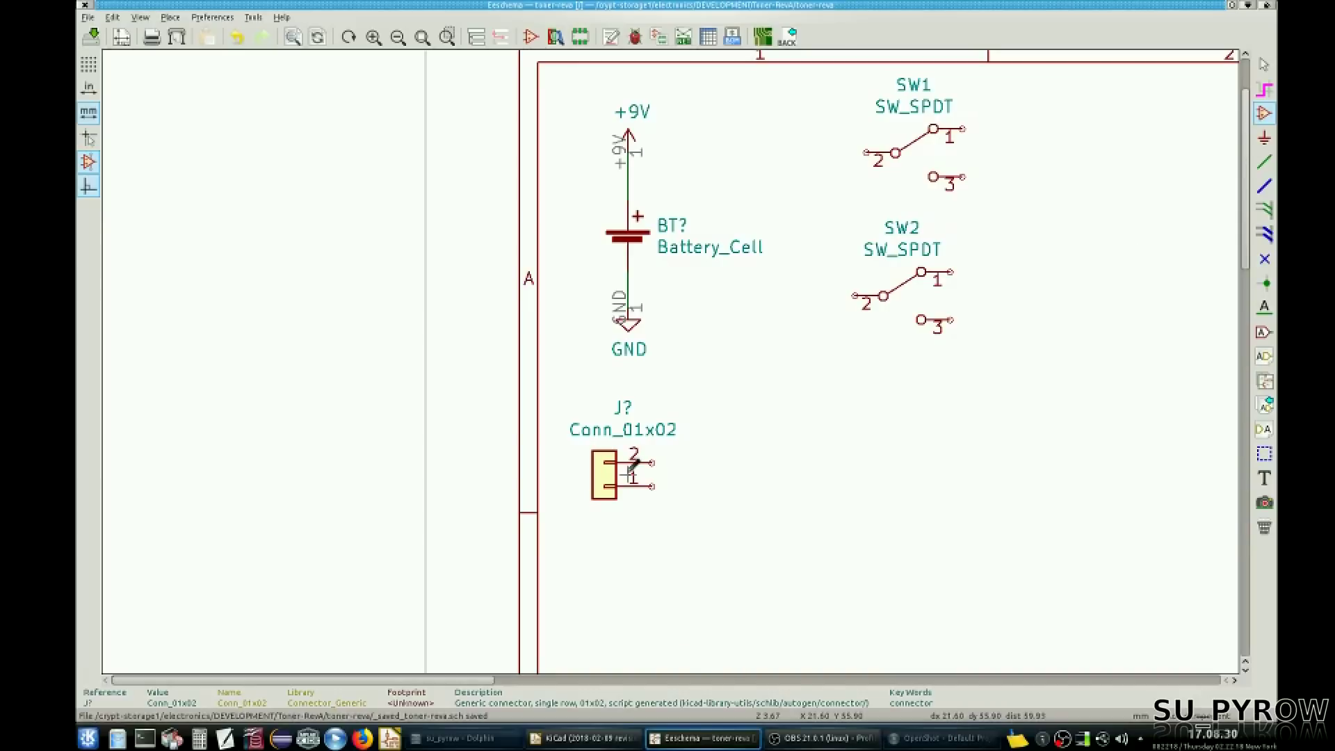
# Step: Set the two-pin connector's value to OUTPUT
pyautogui.doubleClick(640, 431)
pyautogui.write('OUTPUT')
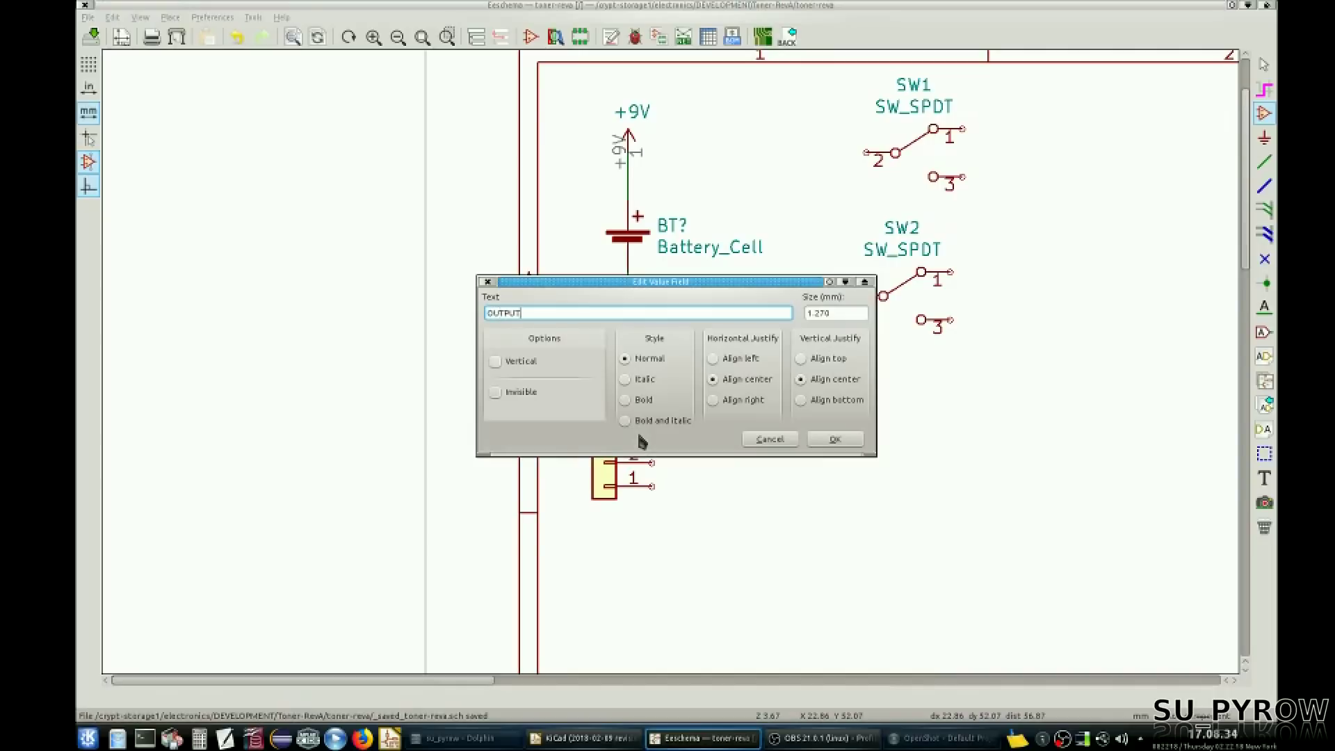
pyautogui.press('Return')
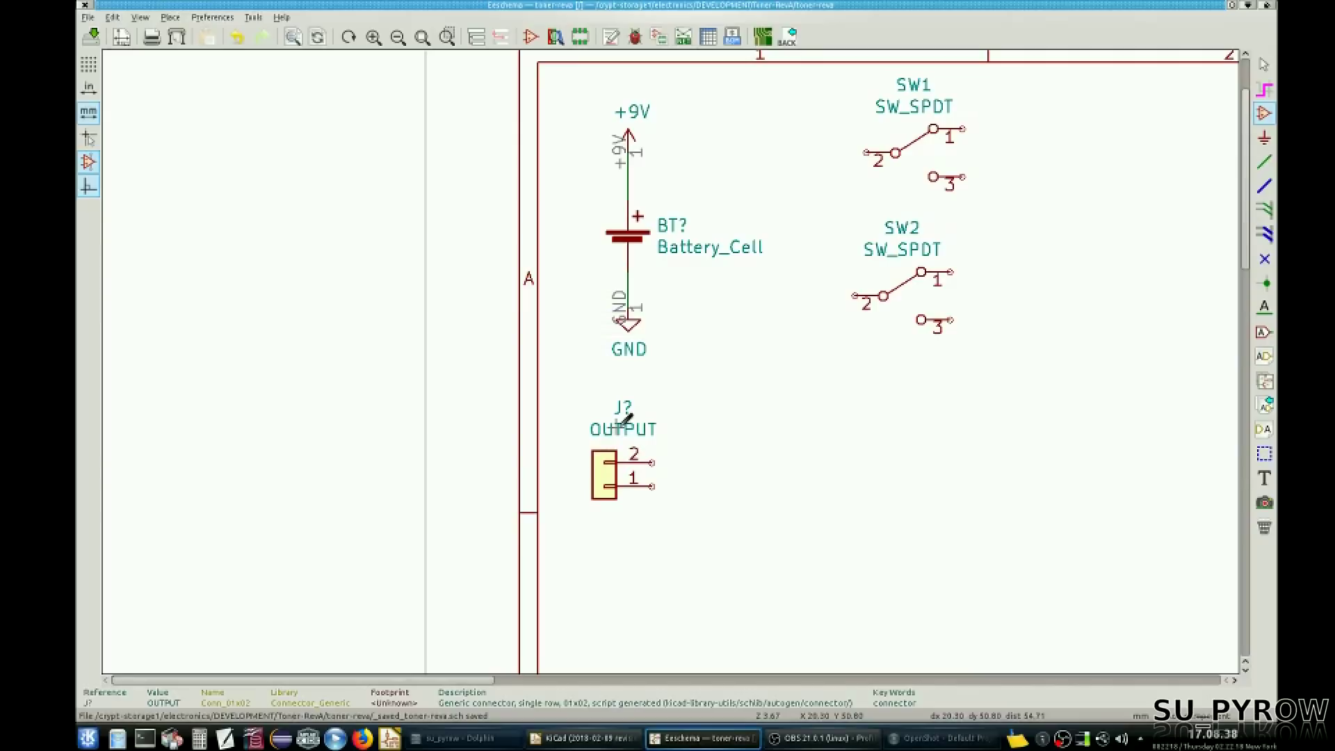
# Step: Place a diode (D) to the right of the switches, rotated vertically with its cathode facing down
pyautogui.scroll(-1, 1029, 379)
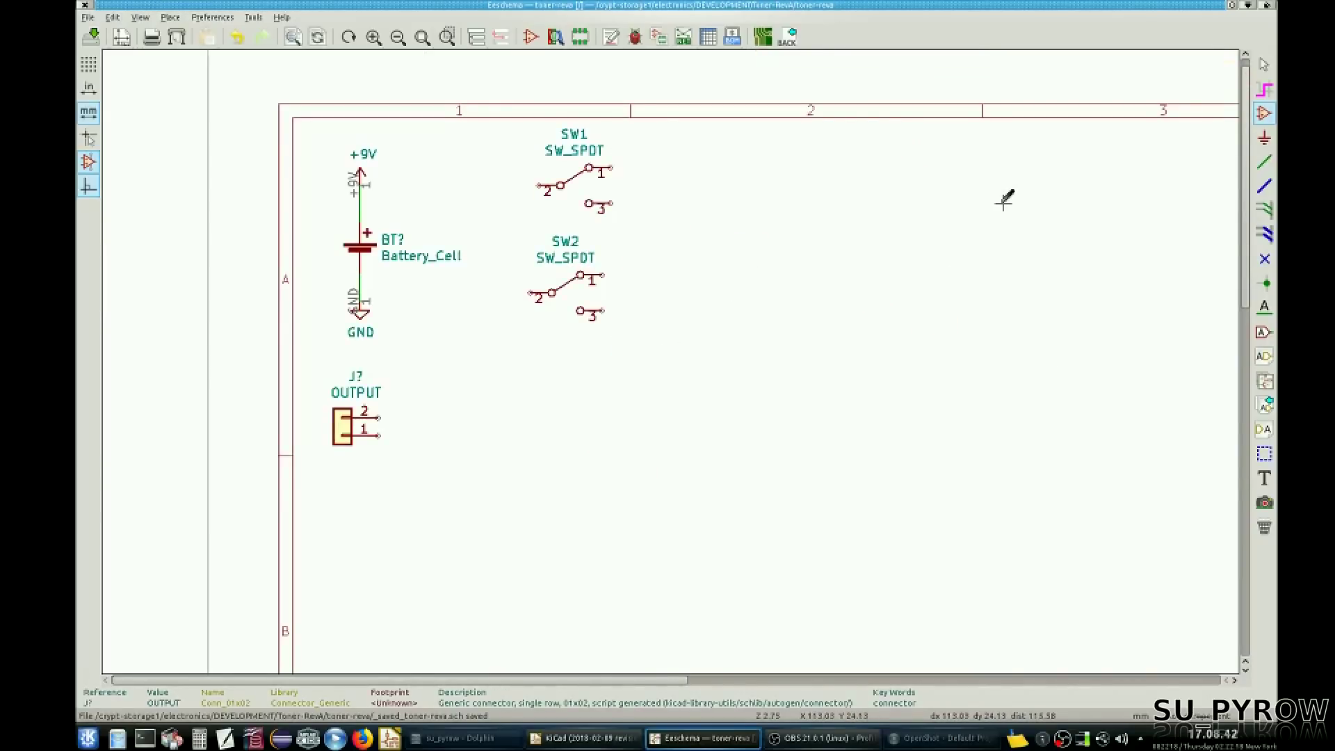
pyautogui.click(800, 235)
pyautogui.write('d')
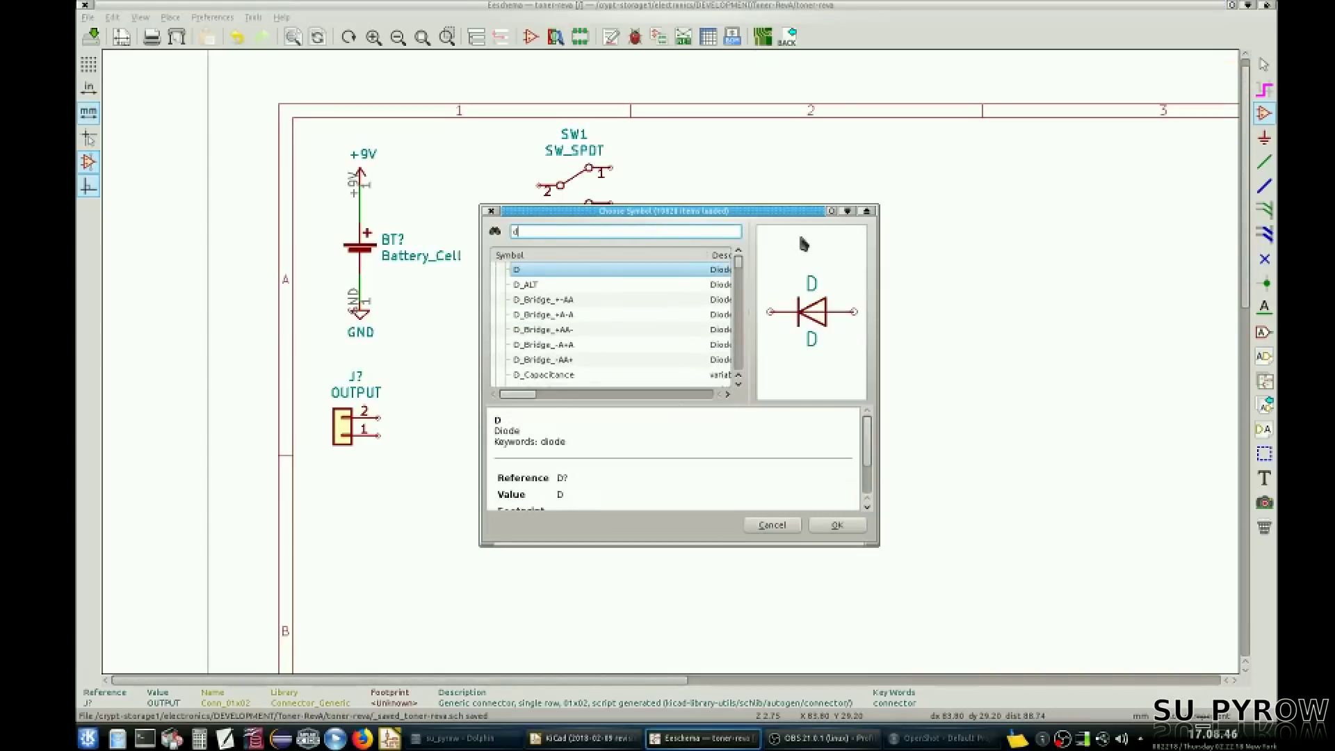
pyautogui.press('Return')
pyautogui.press('r')
pyautogui.press('r')
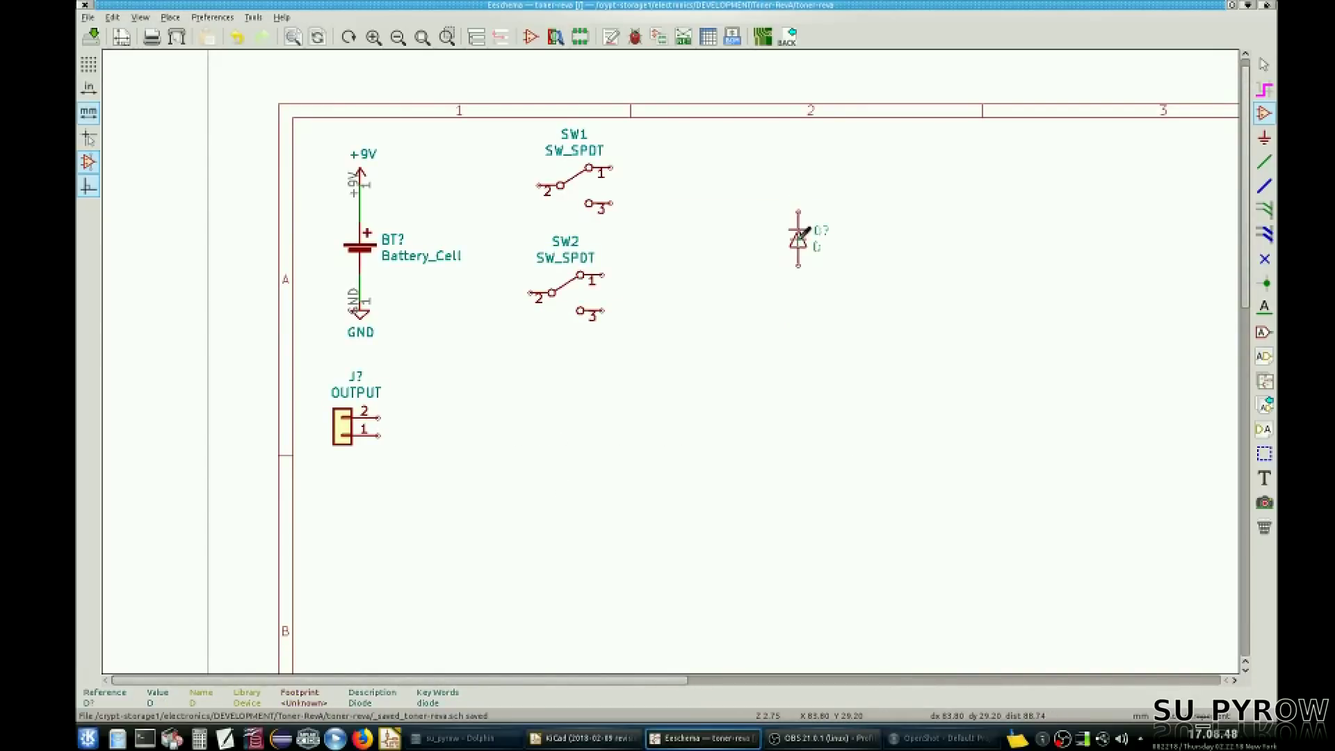
pyautogui.press('r')
pyautogui.click(762, 233)
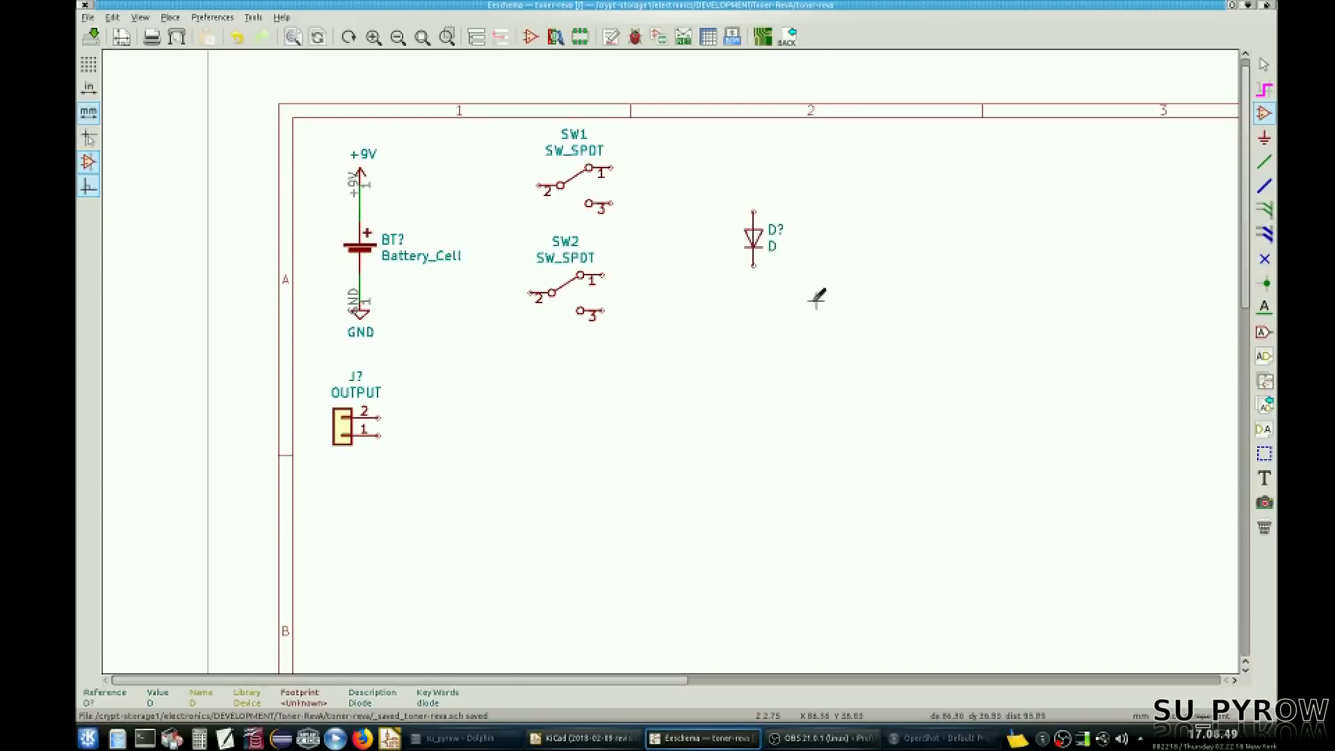
# Step: Set the diode's reference to D2 and its value to 1N4148
pyautogui.doubleClick(774, 244)
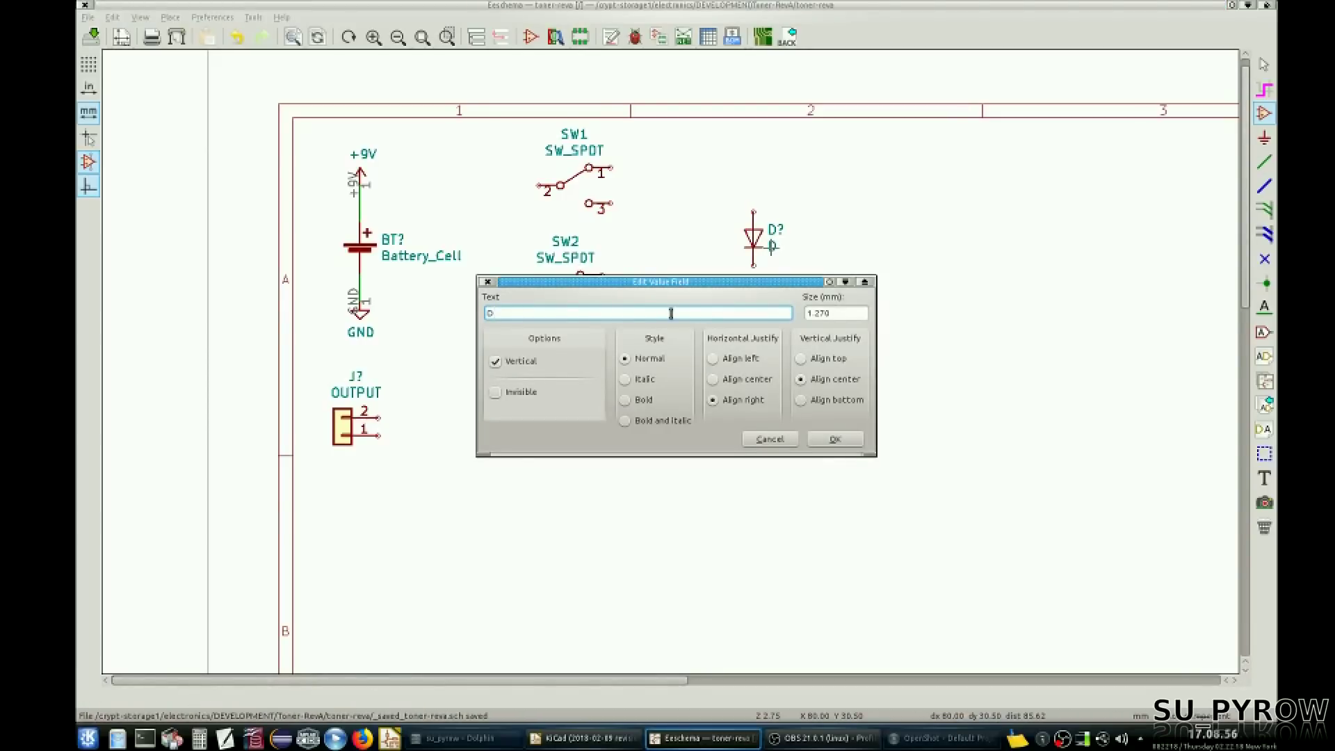
pyautogui.click(770, 439)
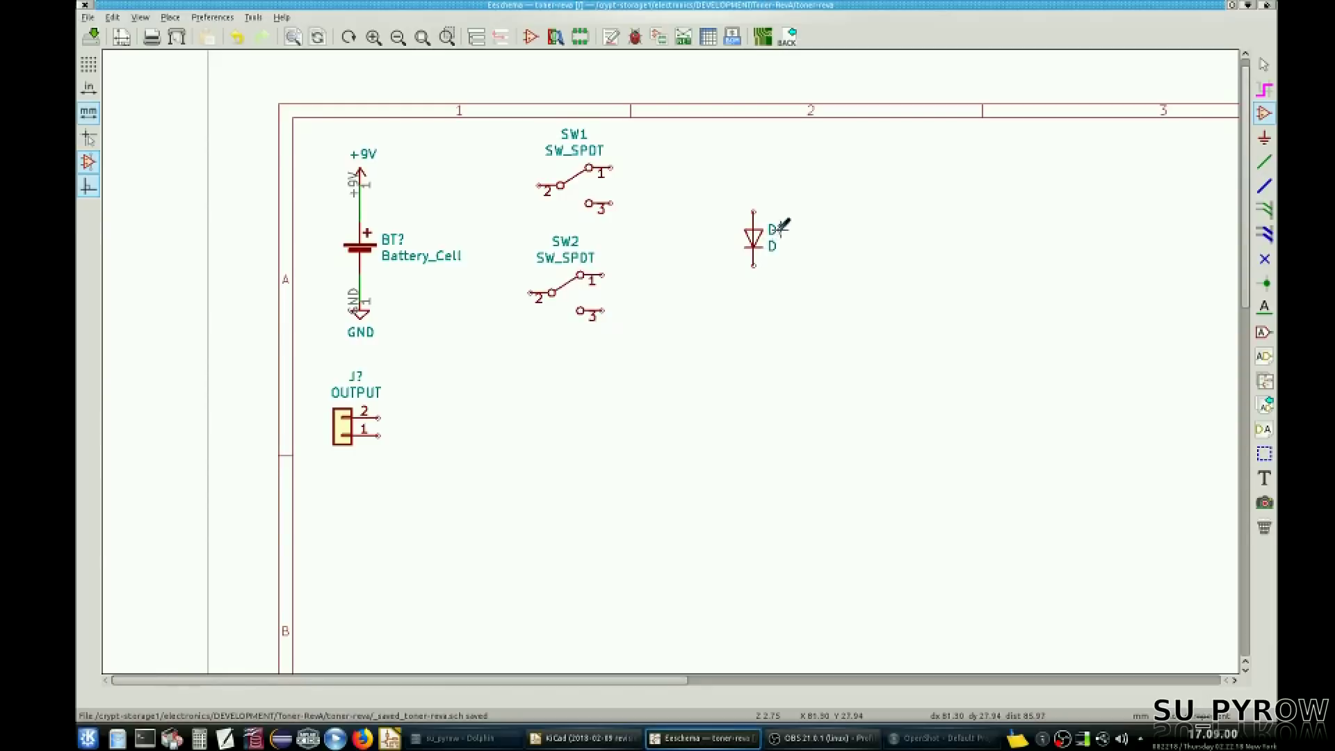
pyautogui.doubleClick(782, 225)
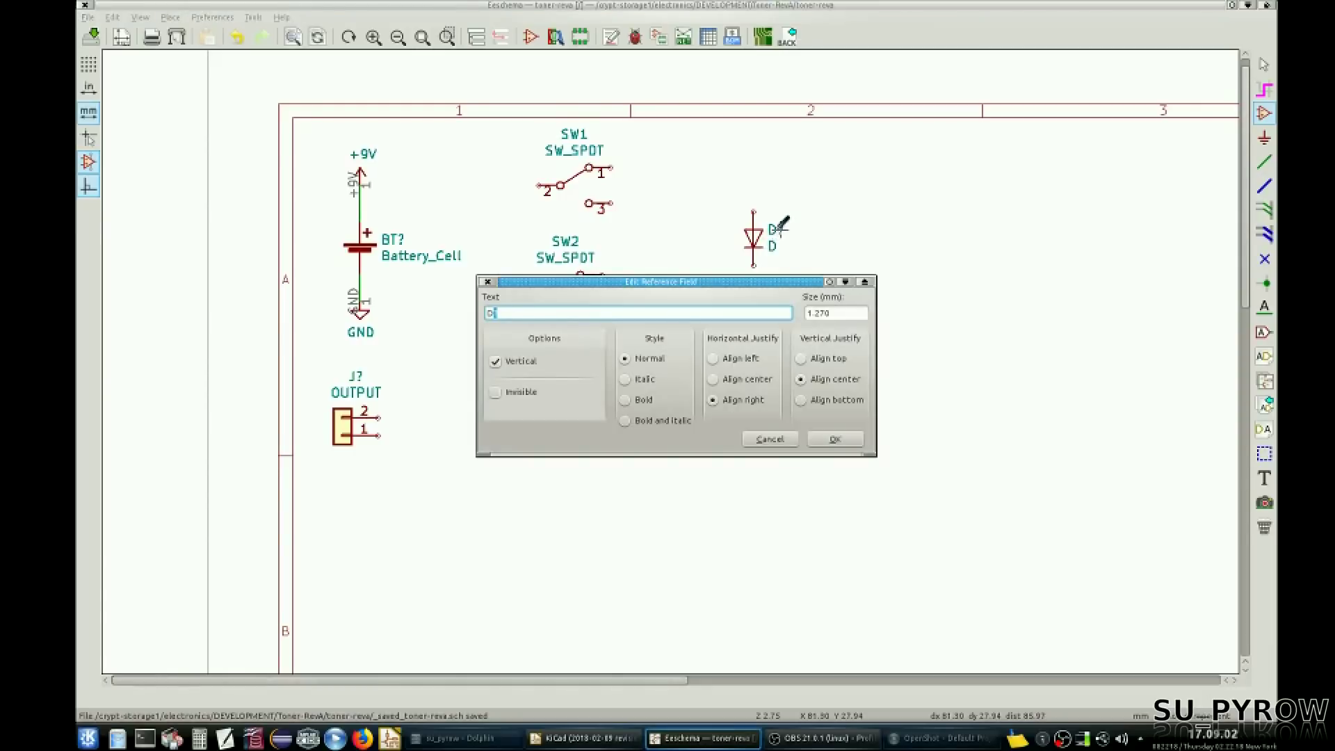
pyautogui.write('2')
pyautogui.press('Return')
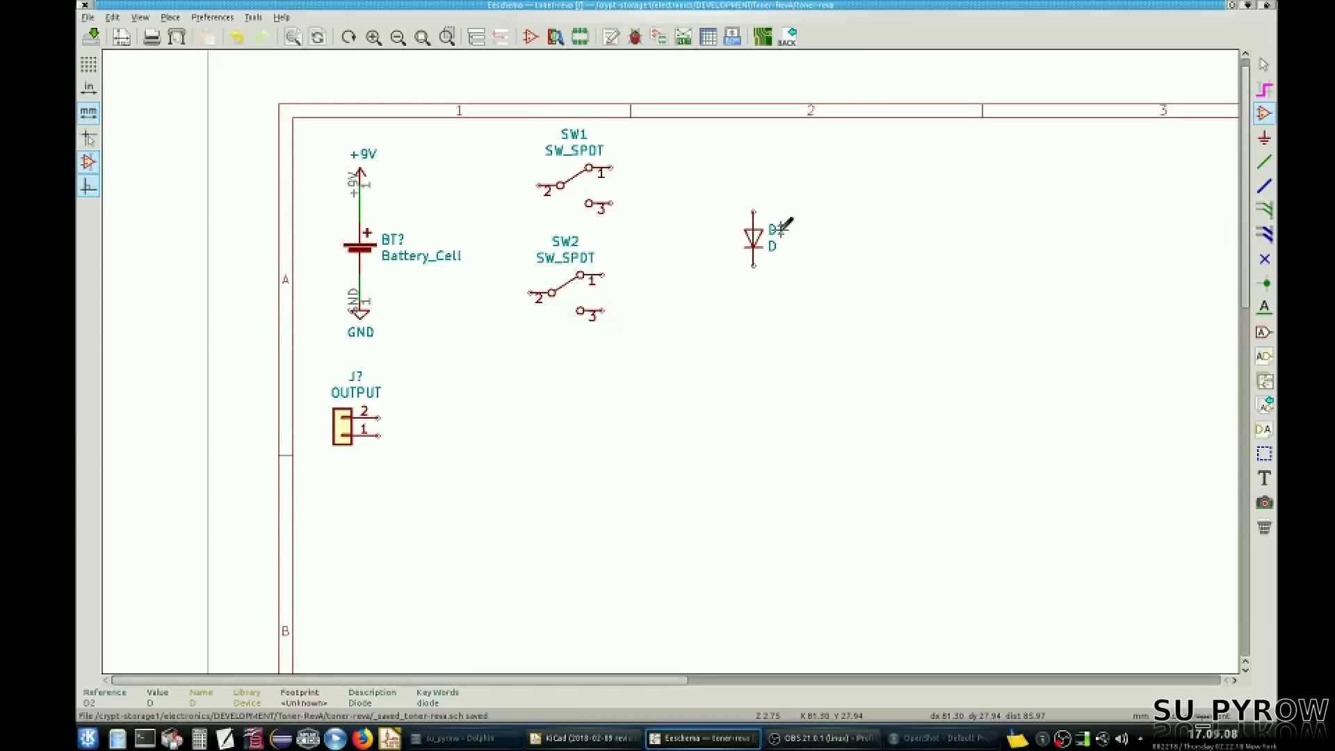
pyautogui.doubleClick(780, 245)
pyautogui.write('1N4148')
pyautogui.press('Return')
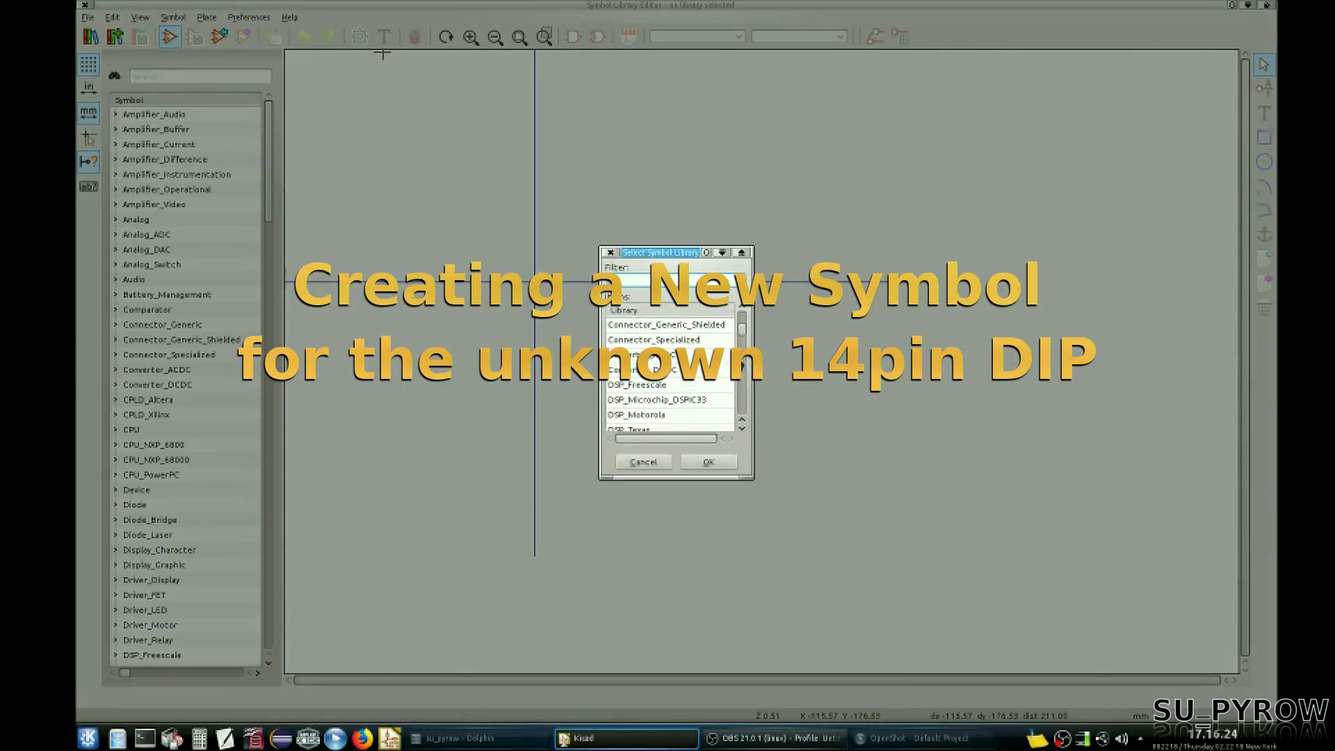
# Step: Create a new symbol named DIP-14 in the MyCustomComponents library, keeping the default reference designator U
pyautogui.scroll(-15, 716, 379)
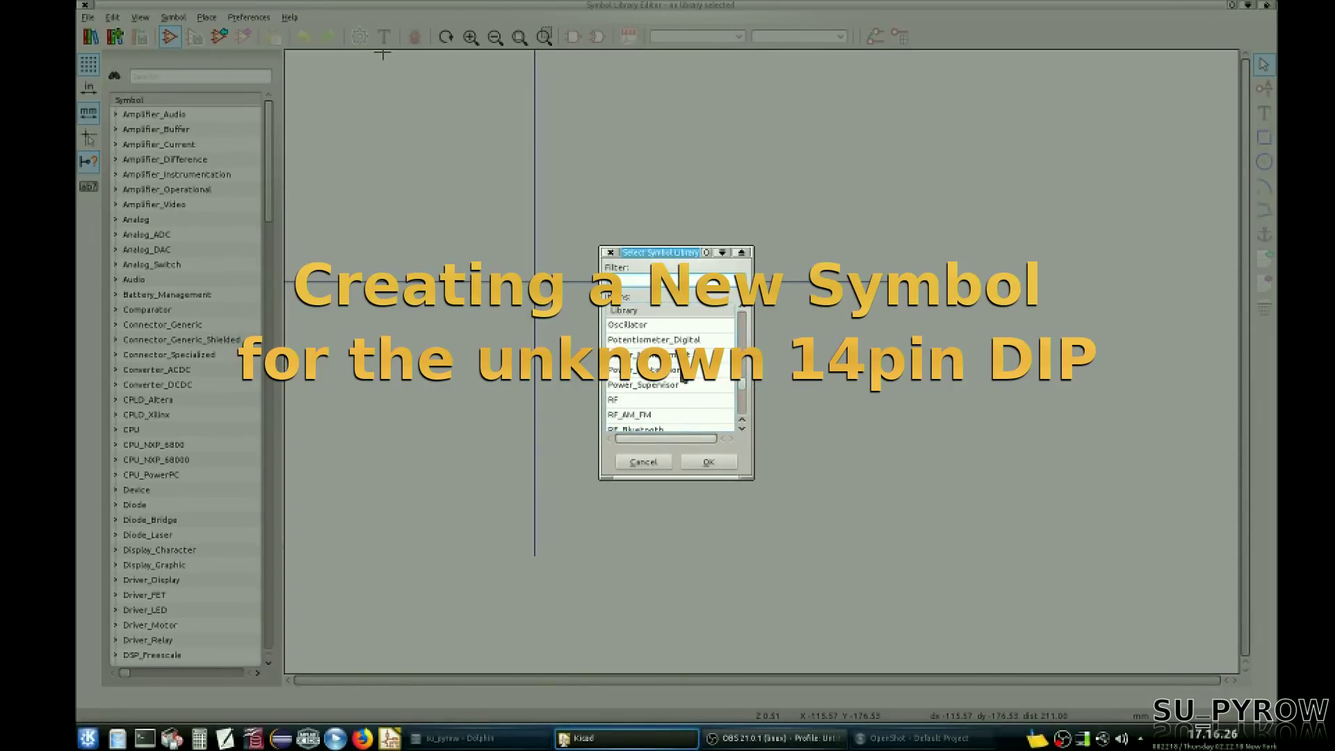
pyautogui.scroll(4, 696, 381)
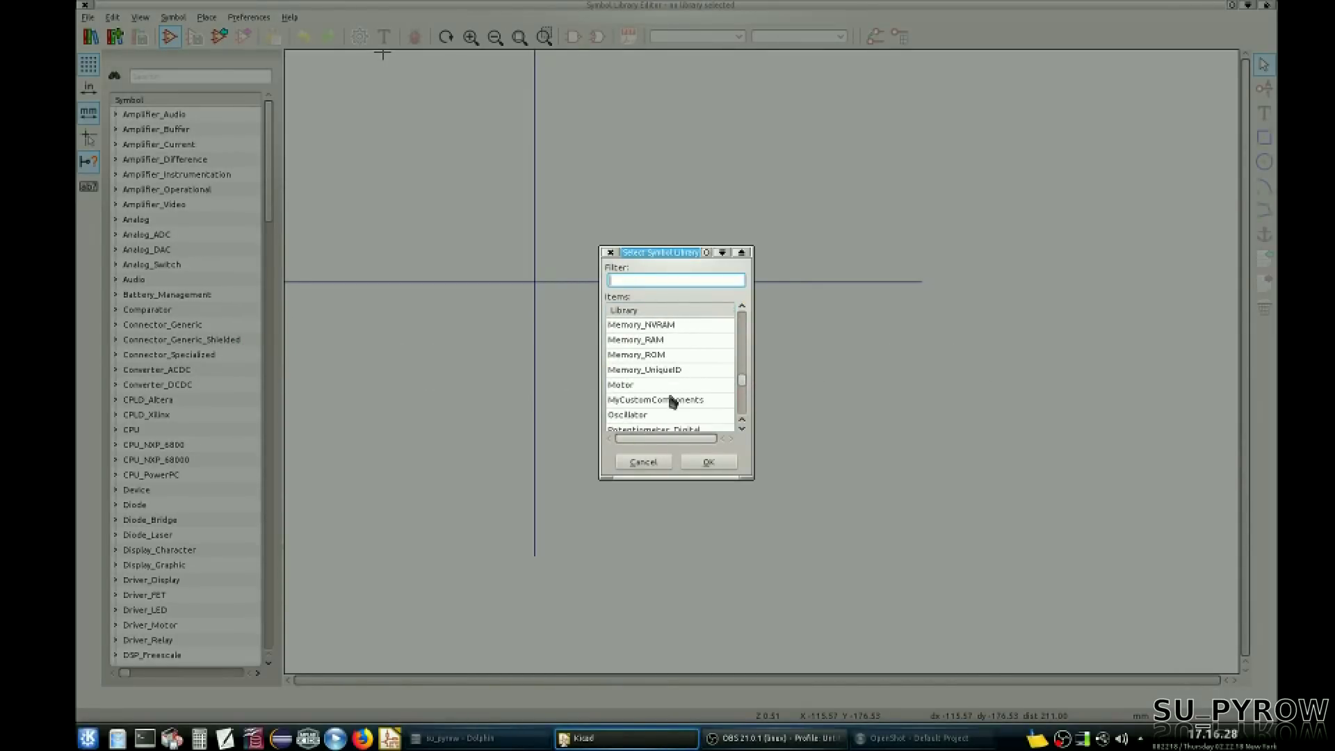
pyautogui.doubleClick(673, 399)
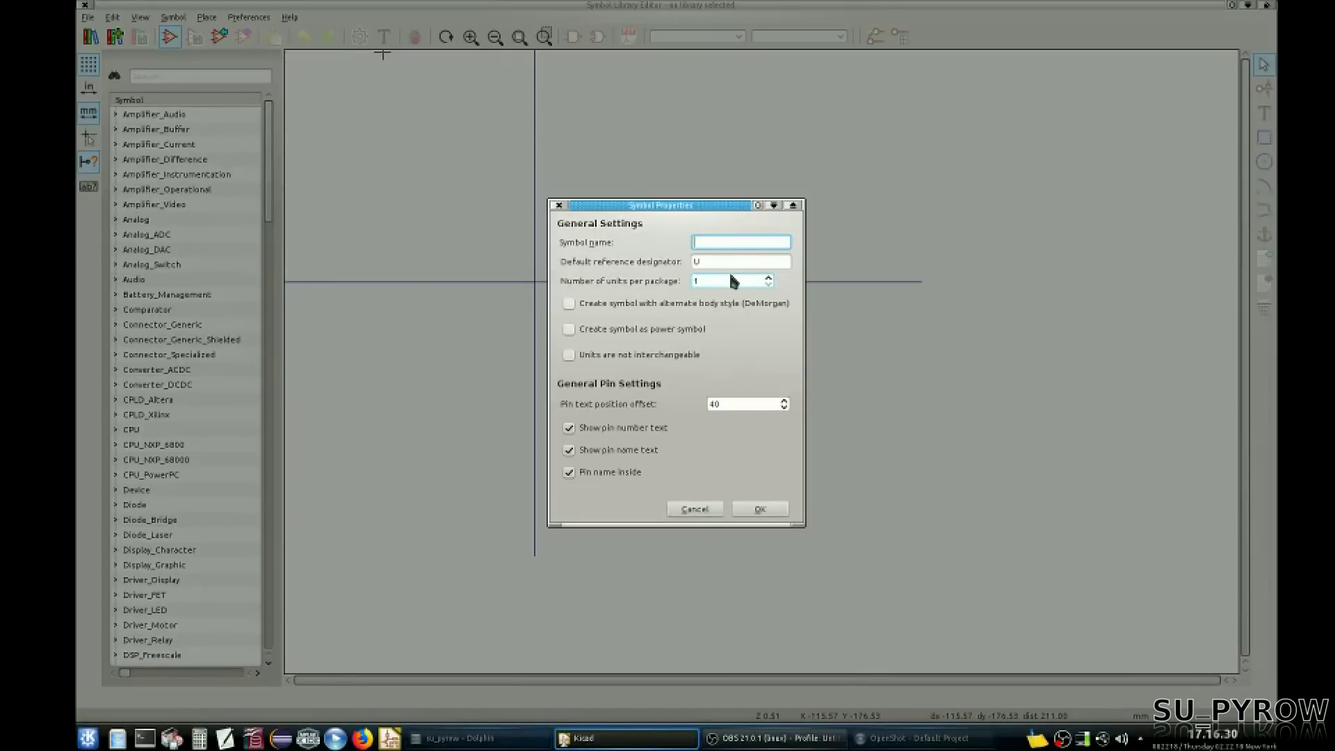
pyautogui.write('DIP-14')
pyautogui.press('Return')
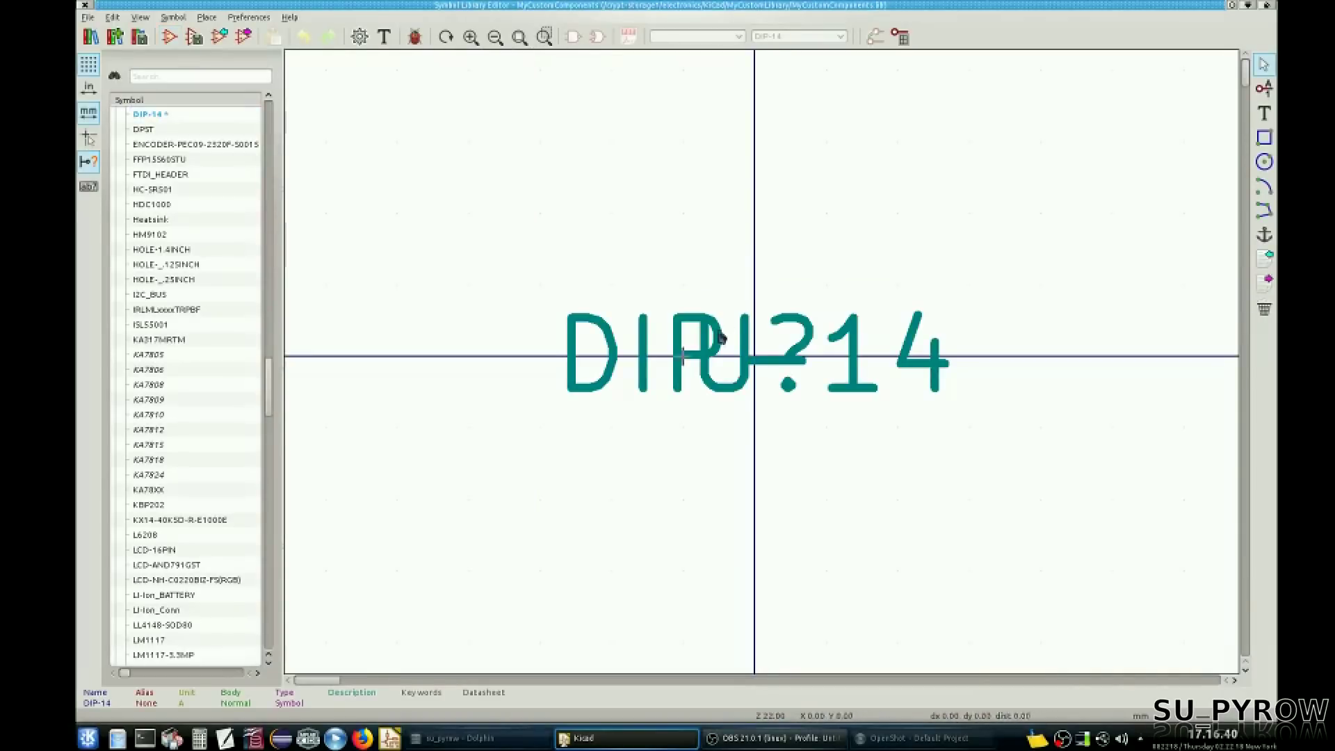
# Step: Move the DIP-14 value text and the U? reference text above and to the right of the origin, with the reference on top
pyautogui.click(740, 309)
pyautogui.click(763, 376)
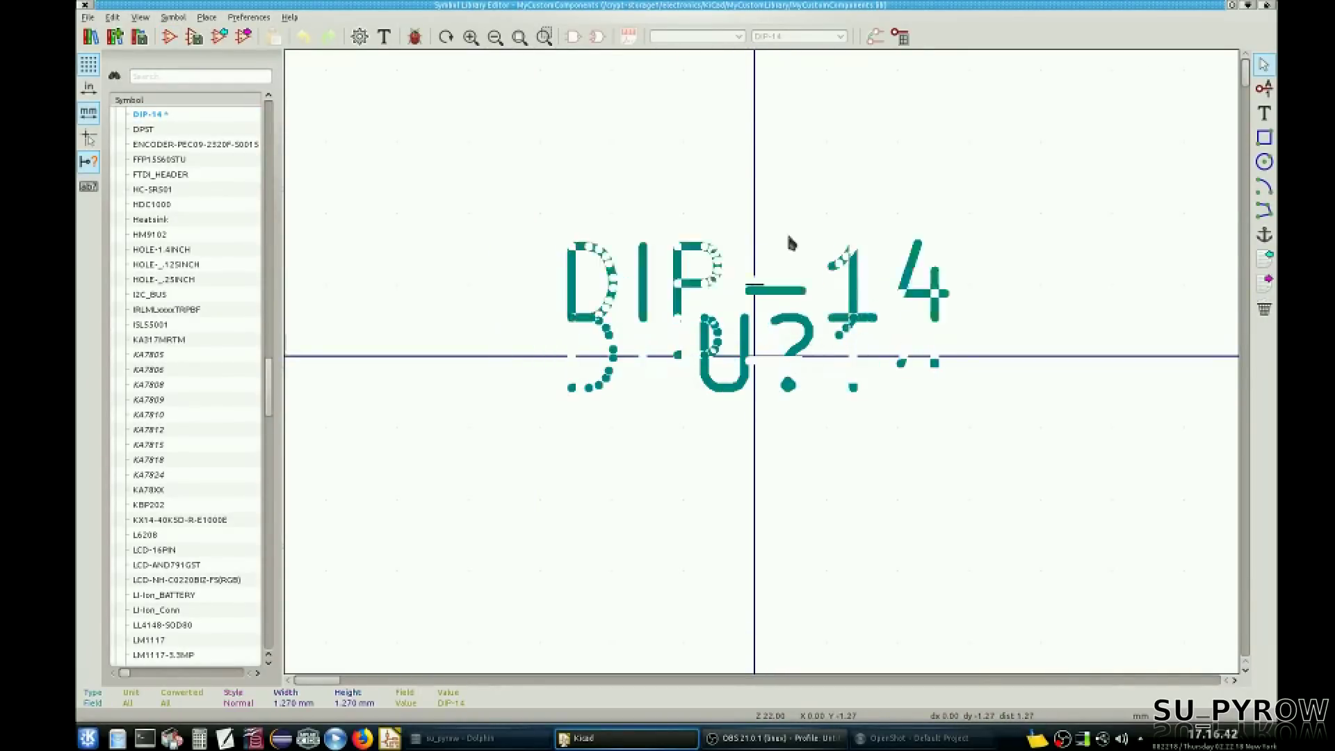
pyautogui.scroll(-3, 761, 355)
pyautogui.click(877, 278)
pyautogui.moveTo(730, 402); pyautogui.dragTo(882, 166)
# Step: Add pin number 1, oriented up, below and left of the origin at X -8.890, Y 6.350 mm
pyautogui.click(1266, 89)
pyautogui.click(576, 495)
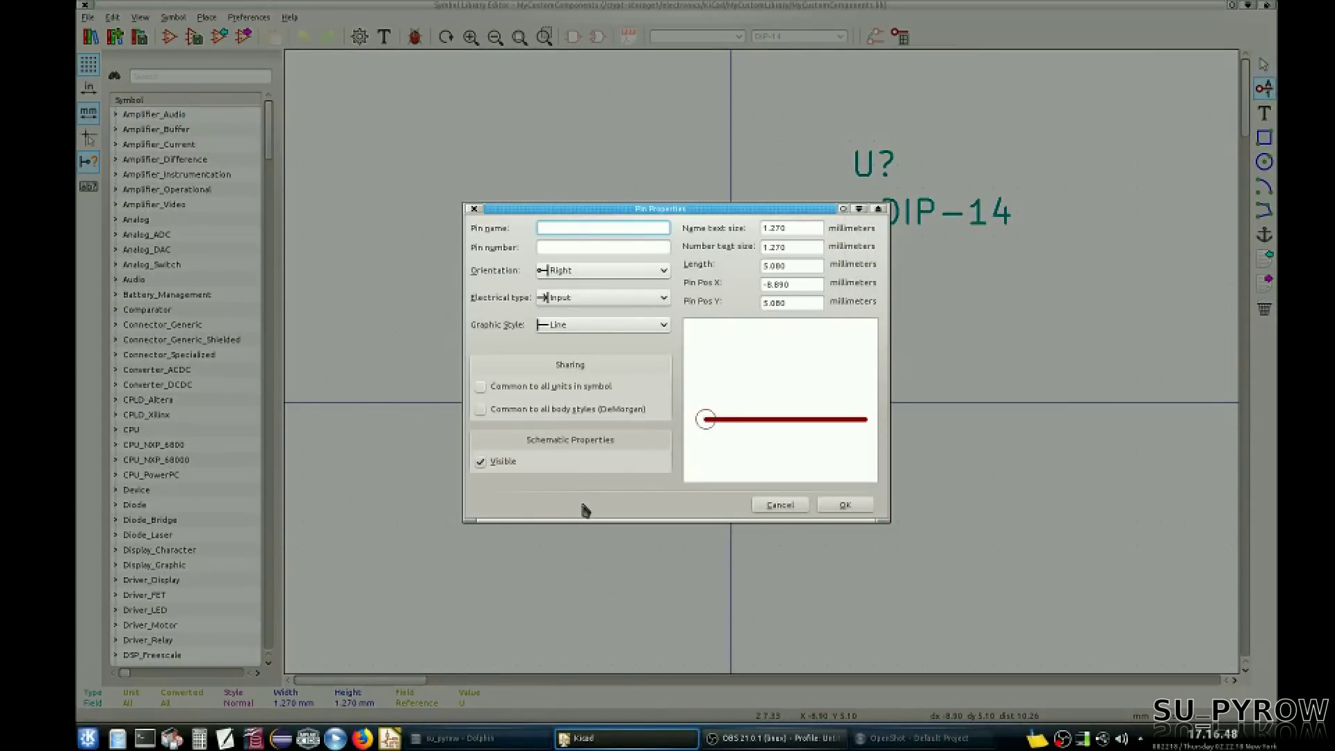
pyautogui.press('Tab')
pyautogui.write('1')
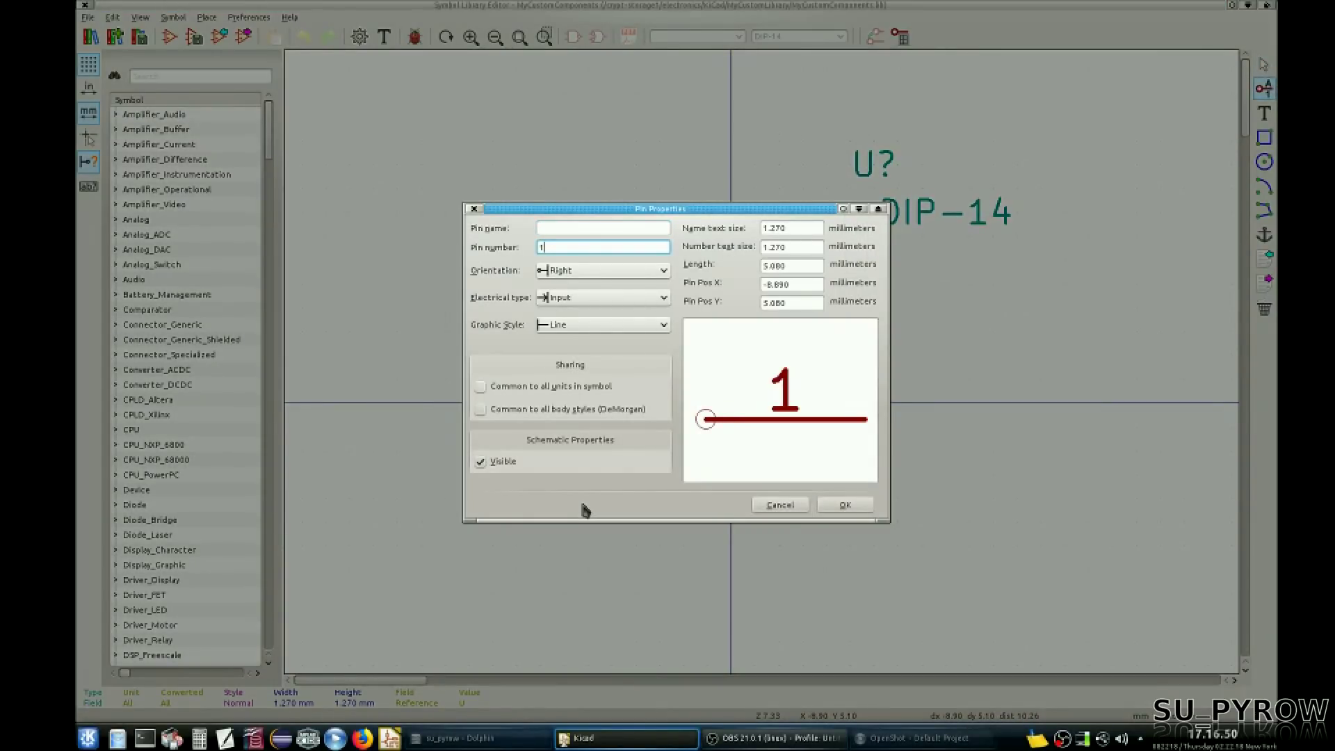
pyautogui.press('Return')
pyautogui.press('r')
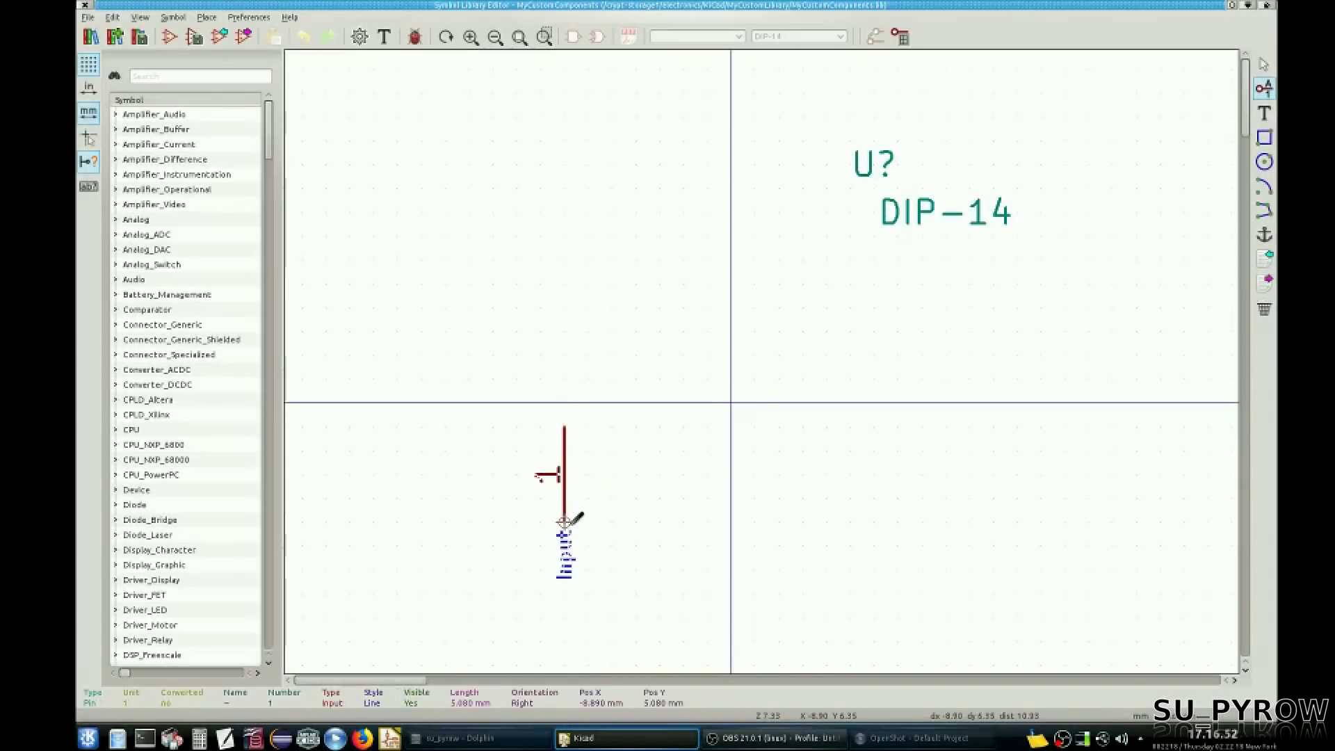
pyautogui.click(565, 521)
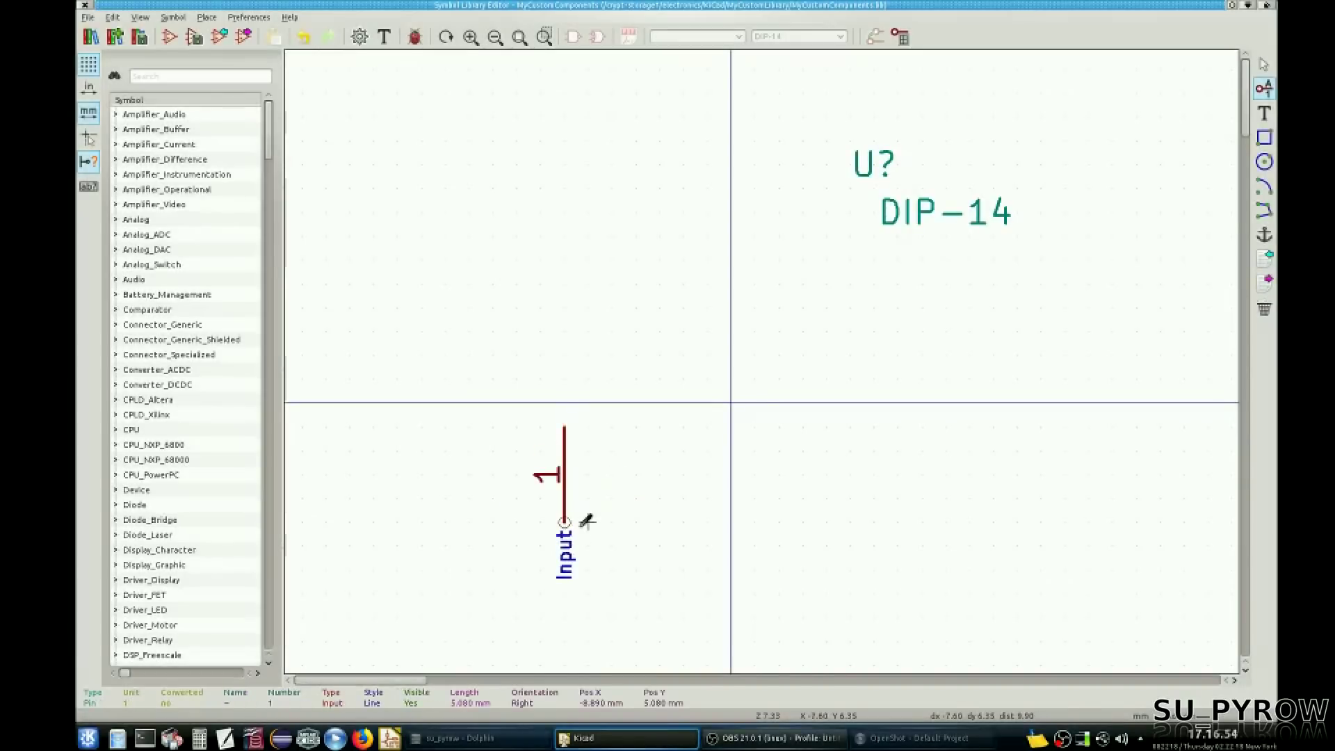
# Step: Add an upward pin to the right of pin 1 at X -5.080, Y 6.350 mm and number it 2
pyautogui.click(639, 516)
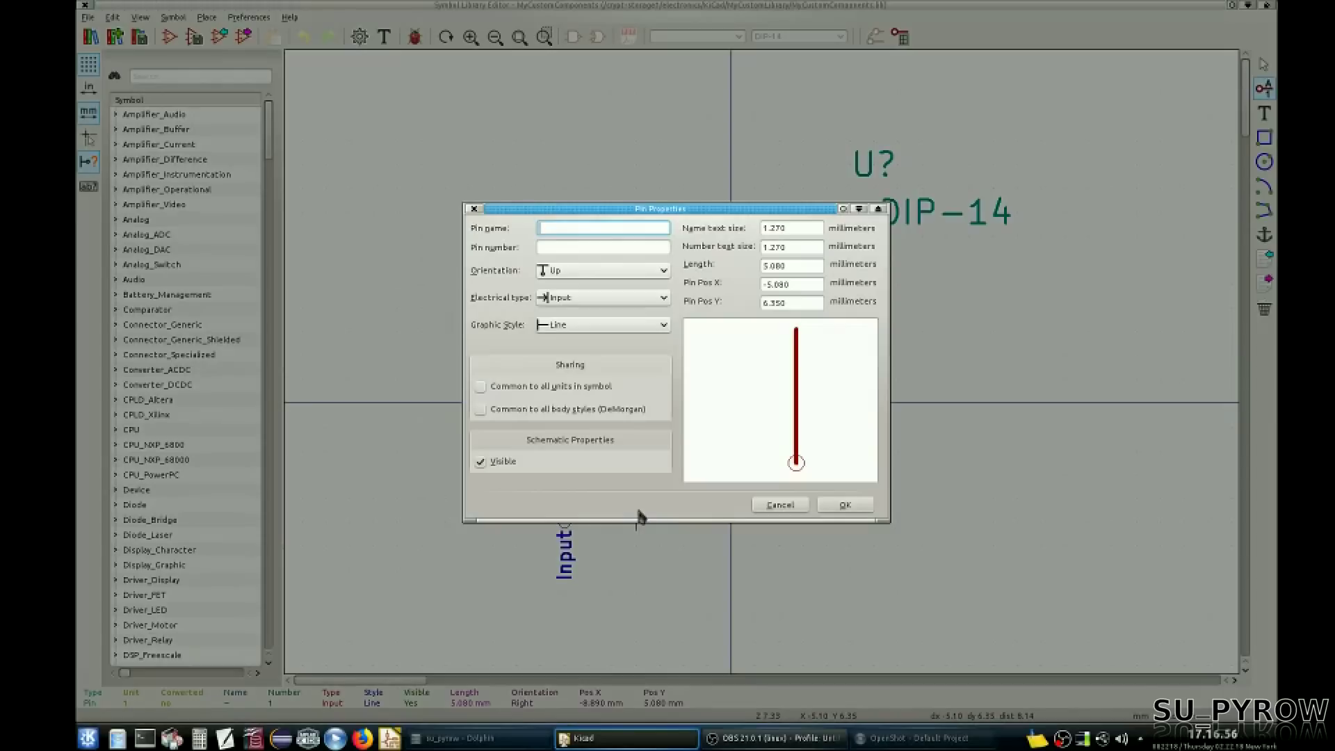
pyautogui.press('Return')
pyautogui.click(636, 520)
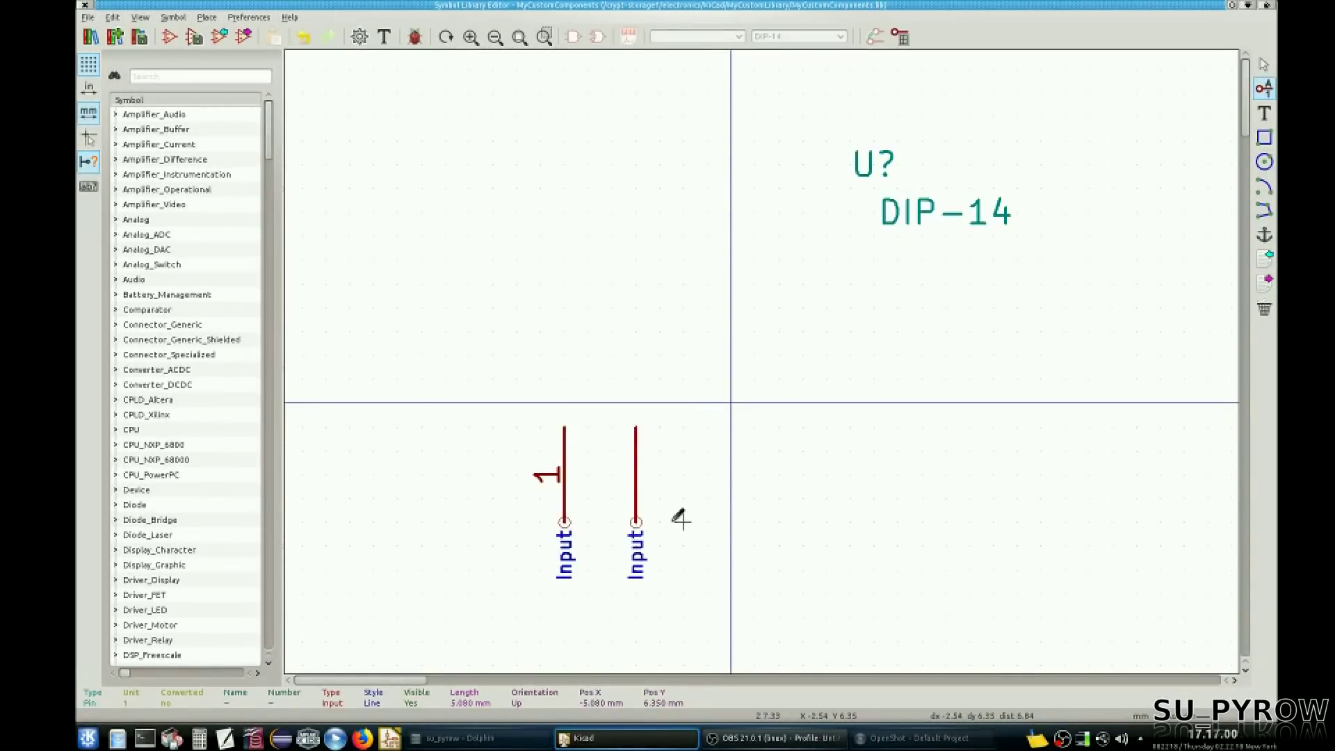
pyautogui.click(625, 516)
pyautogui.click(588, 248)
pyautogui.write('2')
pyautogui.press('Return')
# Step: Set pin 1's electrical type to Power input
pyautogui.click(531, 521)
pyautogui.click(616, 271)
pyautogui.click(617, 271)
pyautogui.click(622, 299)
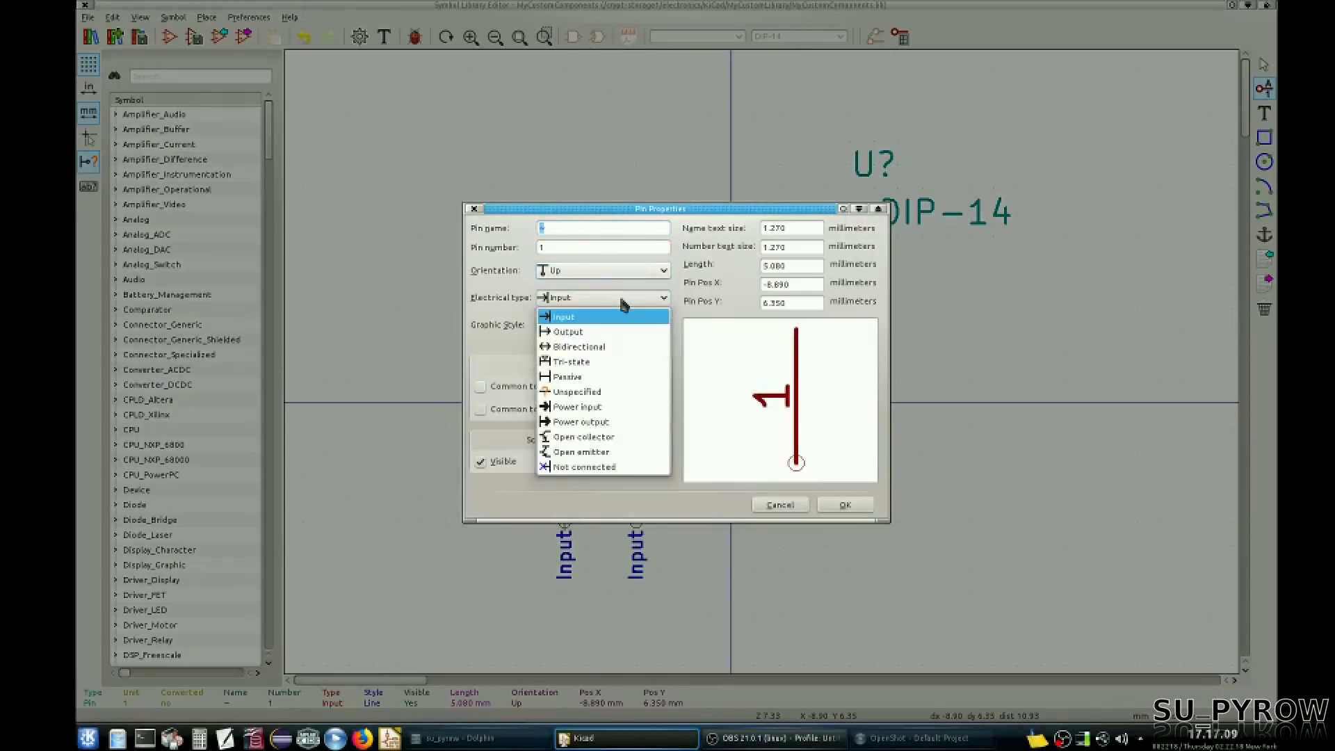
pyautogui.click(615, 409)
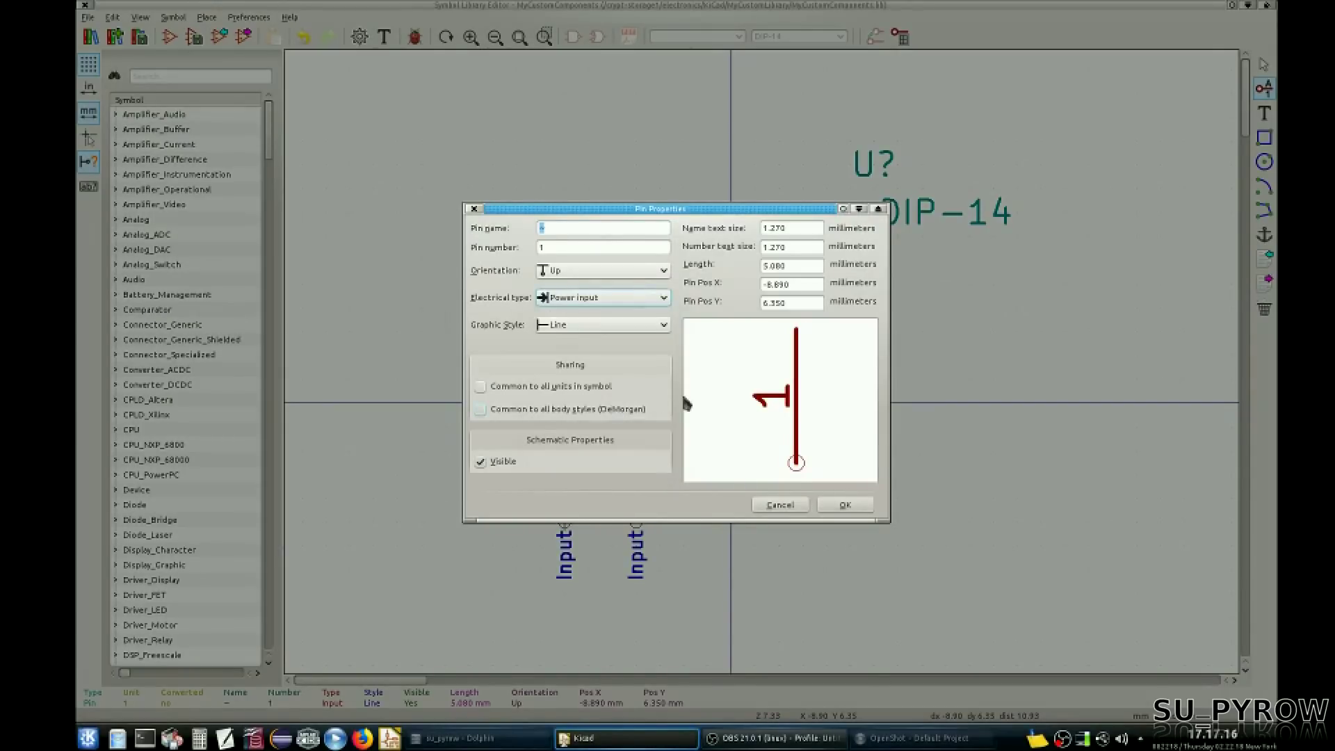
pyautogui.click(842, 504)
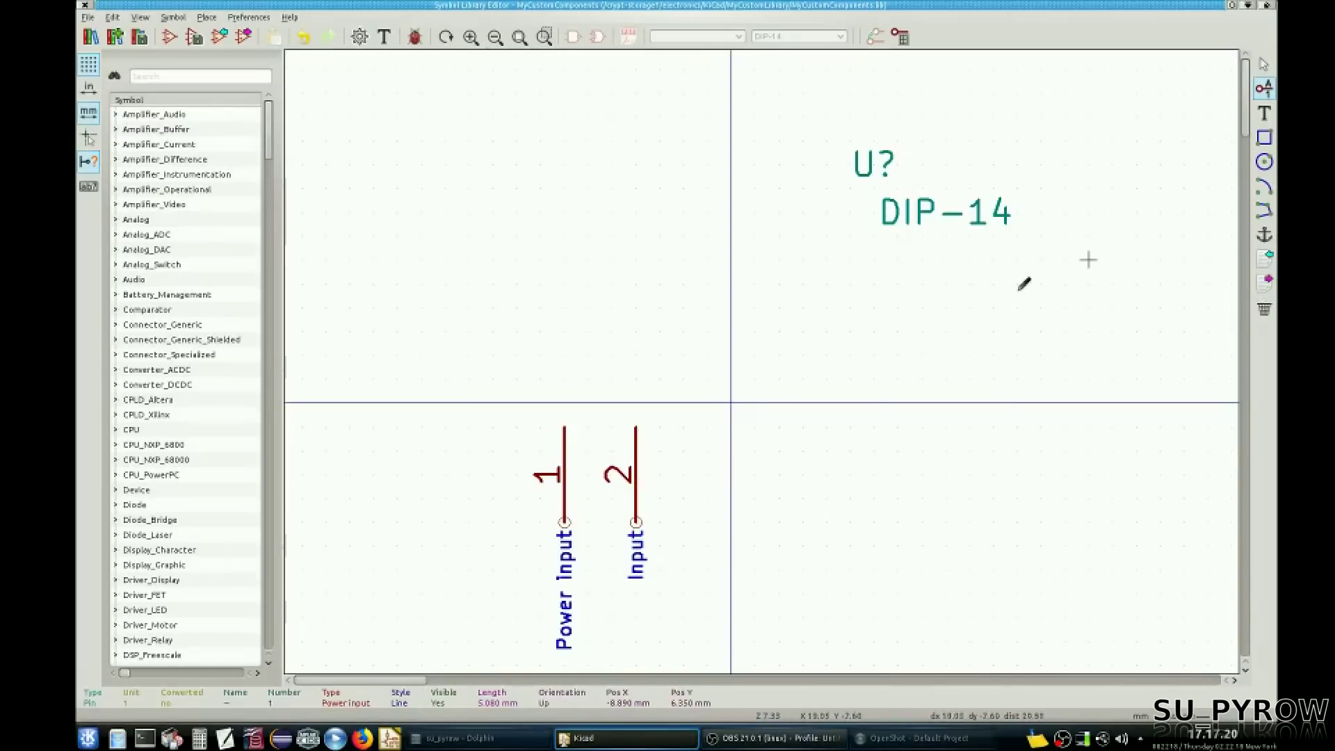
# Step: Set pin 2's electrical type to Unspecified
pyautogui.press('e')
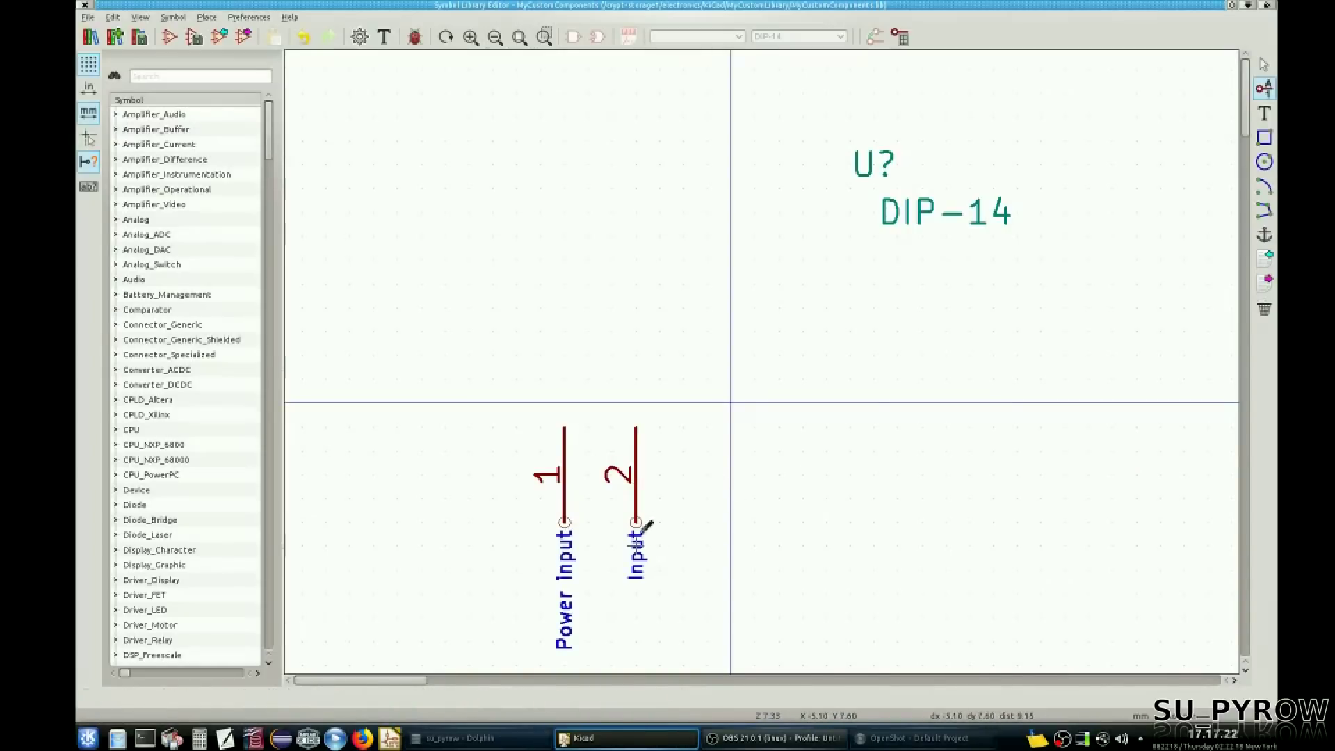
pyautogui.doubleClick(636, 523)
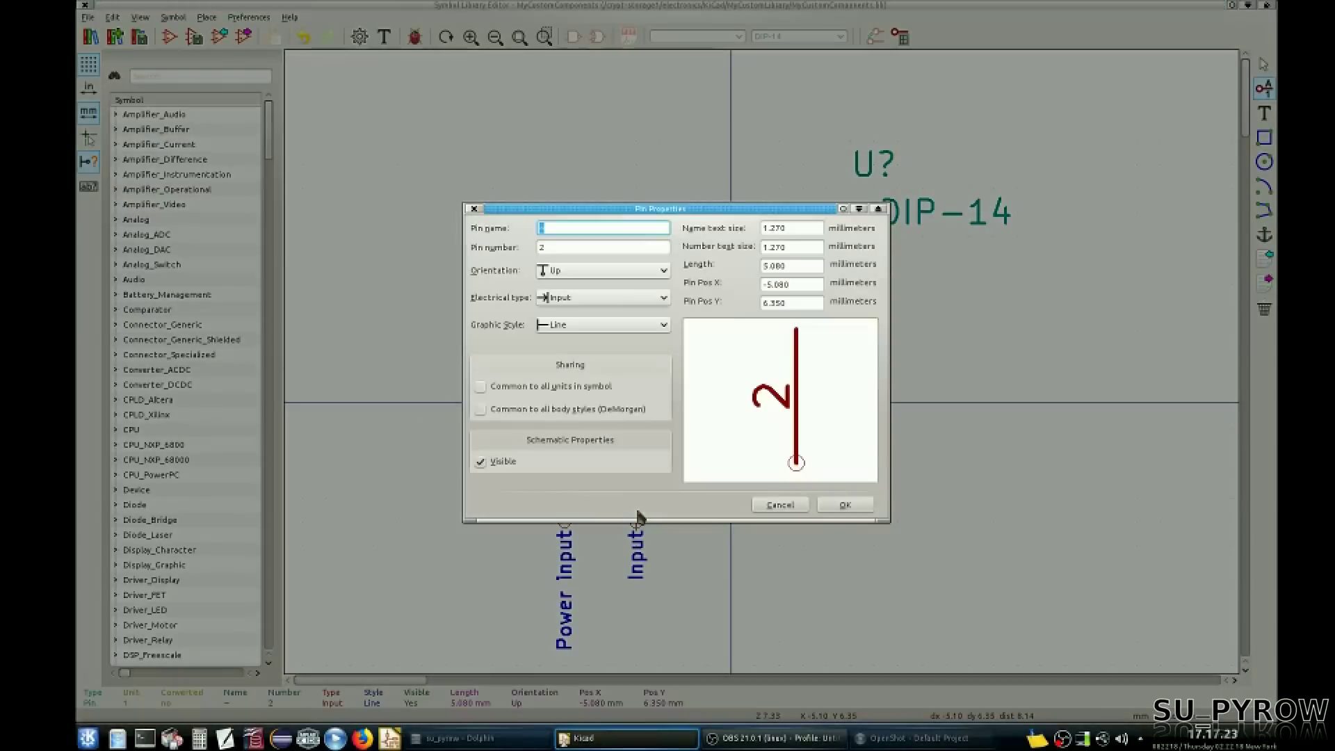
pyautogui.click(637, 299)
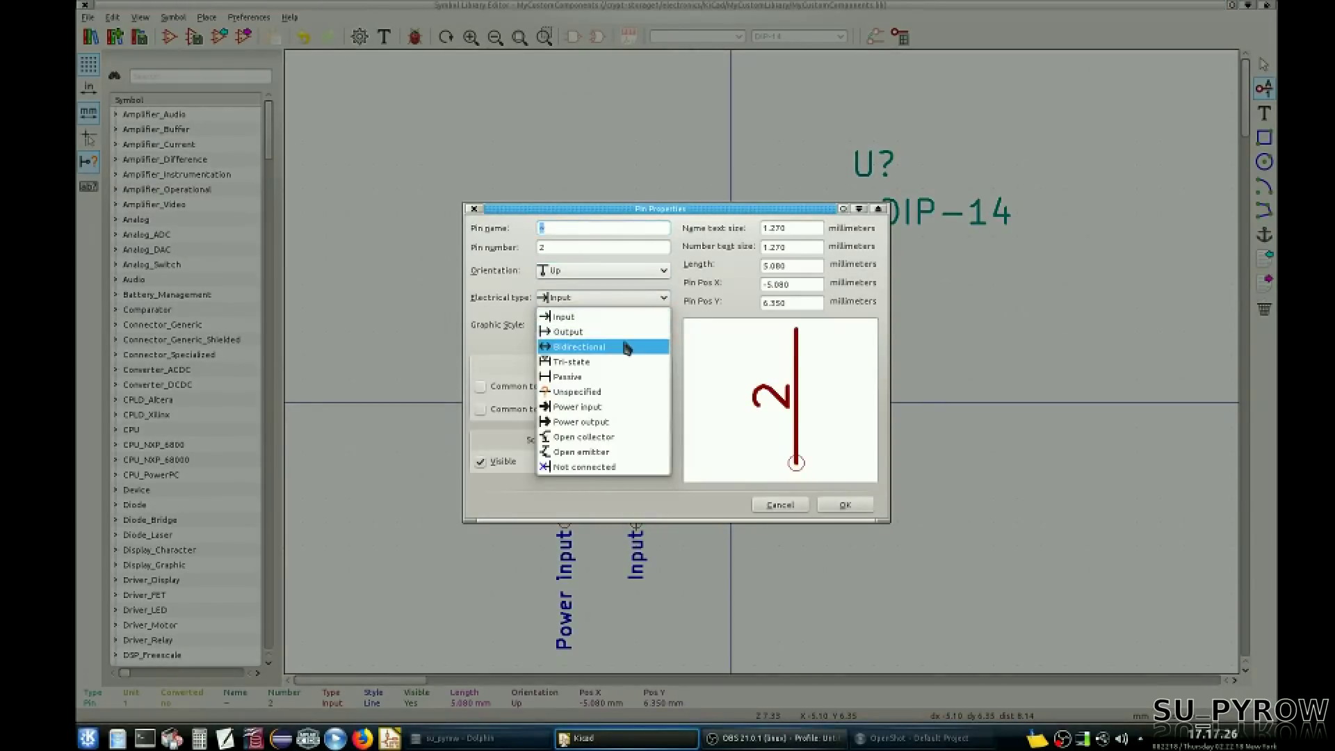
pyautogui.click(629, 392)
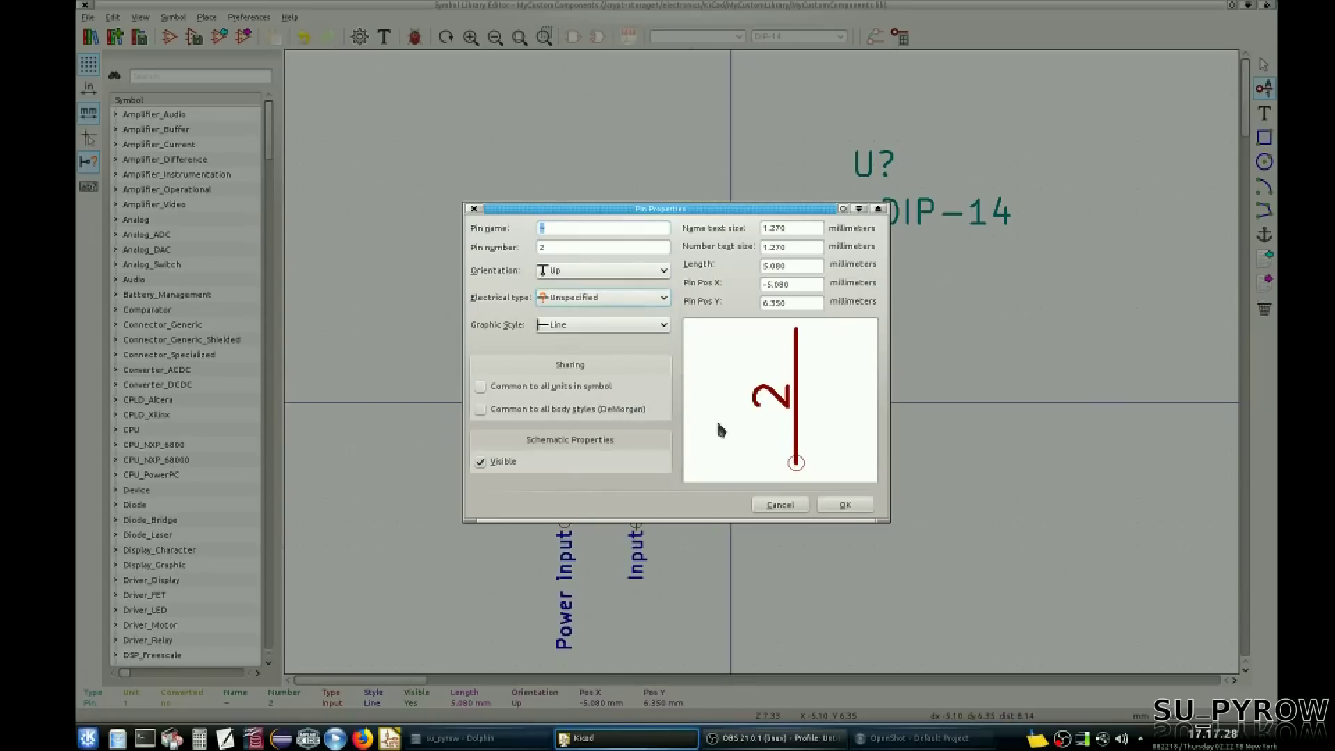
pyautogui.click(844, 505)
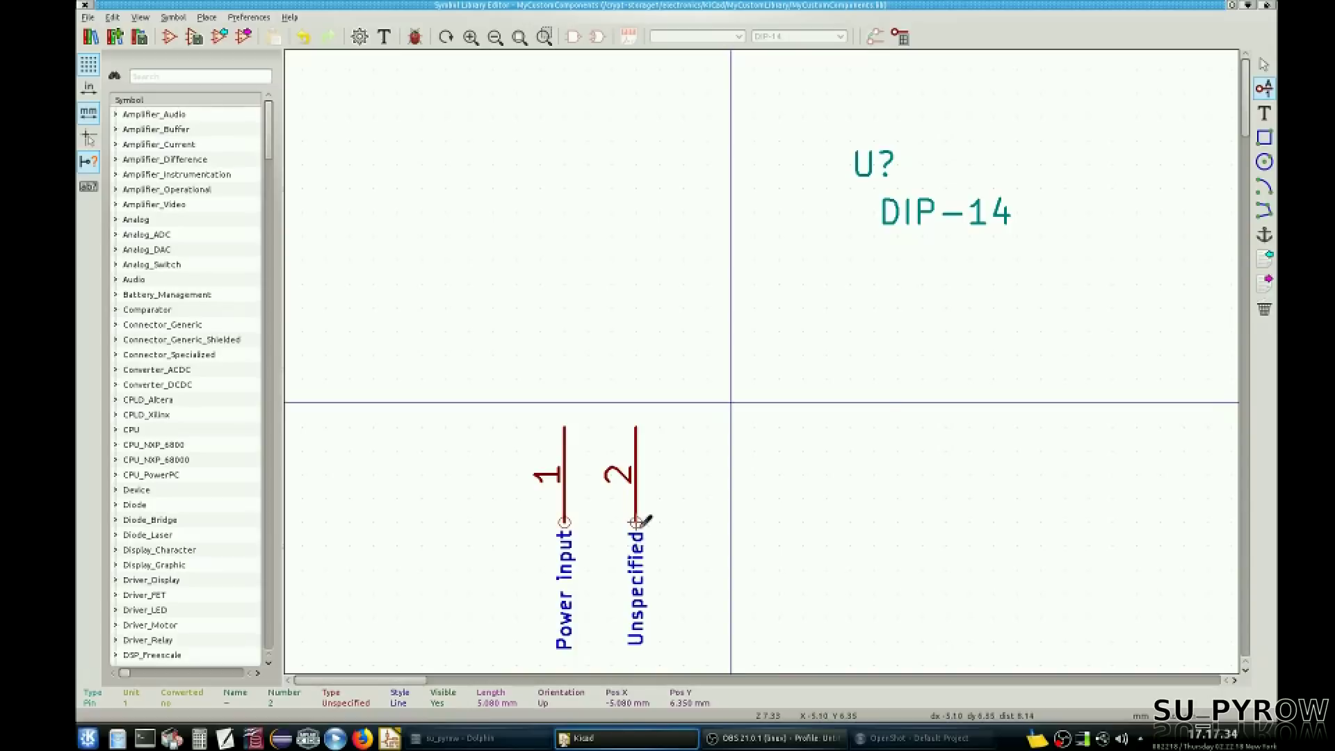
# Step: Add upward Unspecified pins 3 and 4 in line with pin 2, at X -2.540 and 0.000 mm
pyautogui.click(696, 526)
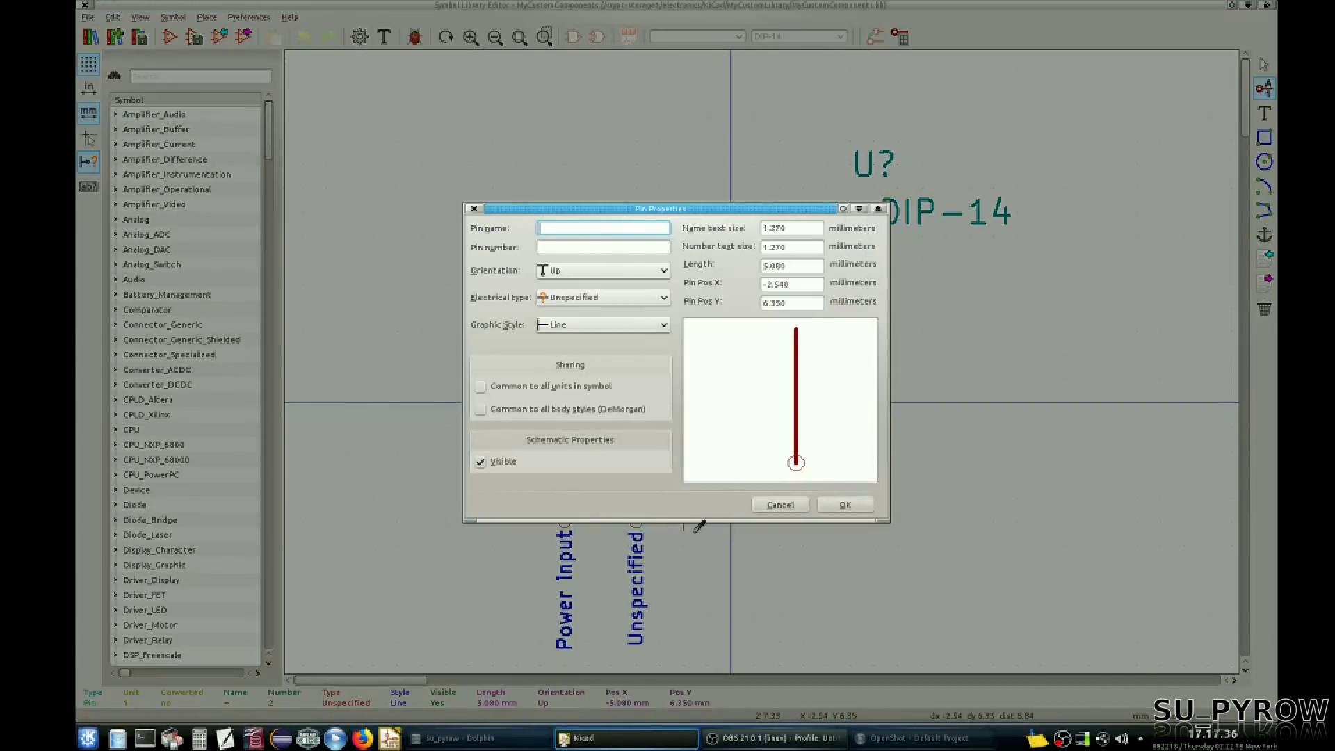
pyautogui.press('Tab')
pyautogui.write('3')
pyautogui.press('Return')
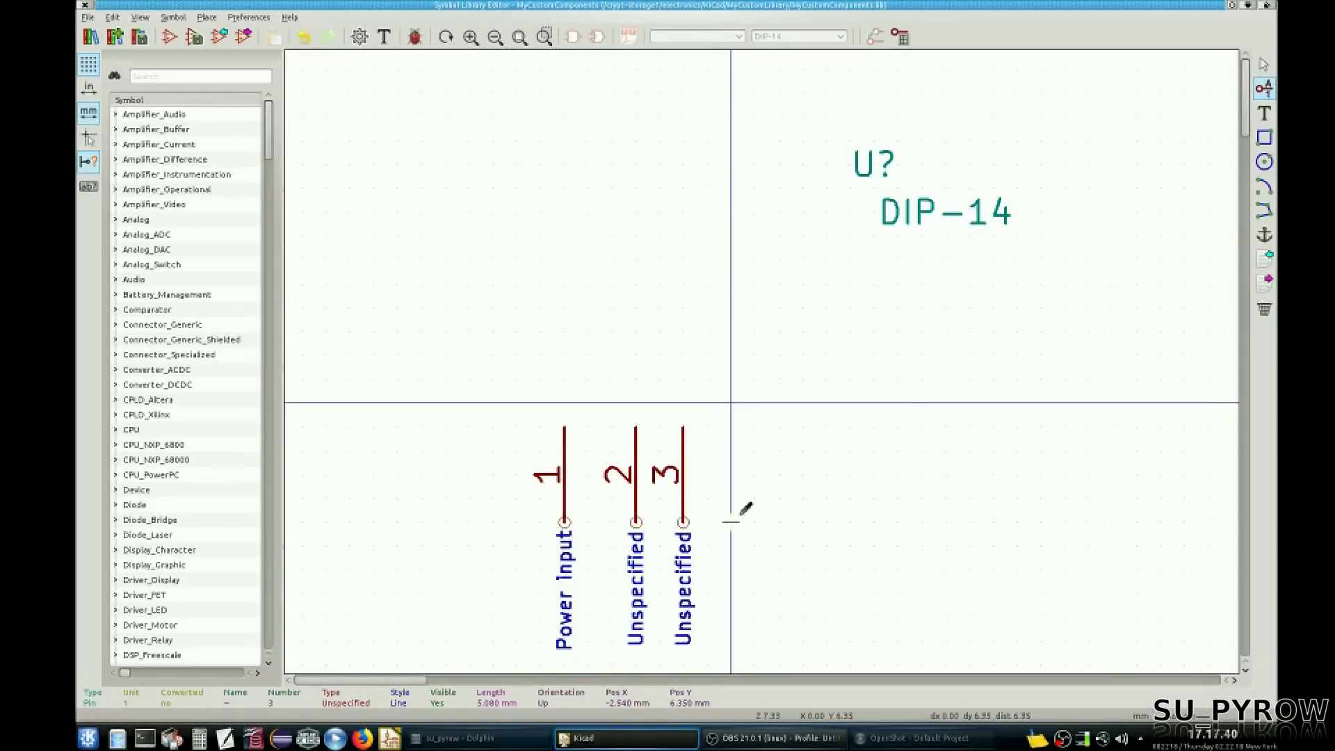
pyautogui.click(740, 515)
pyautogui.write('4')
pyautogui.press('BackSpace')
pyautogui.press('Tab')
pyautogui.write('4')
pyautogui.press('Return')
pyautogui.click(730, 521)
# Step: Add Unspecified pins 5 and 6 to the same row, at X 2.540 and 6.350 mm
pyautogui.click(781, 519)
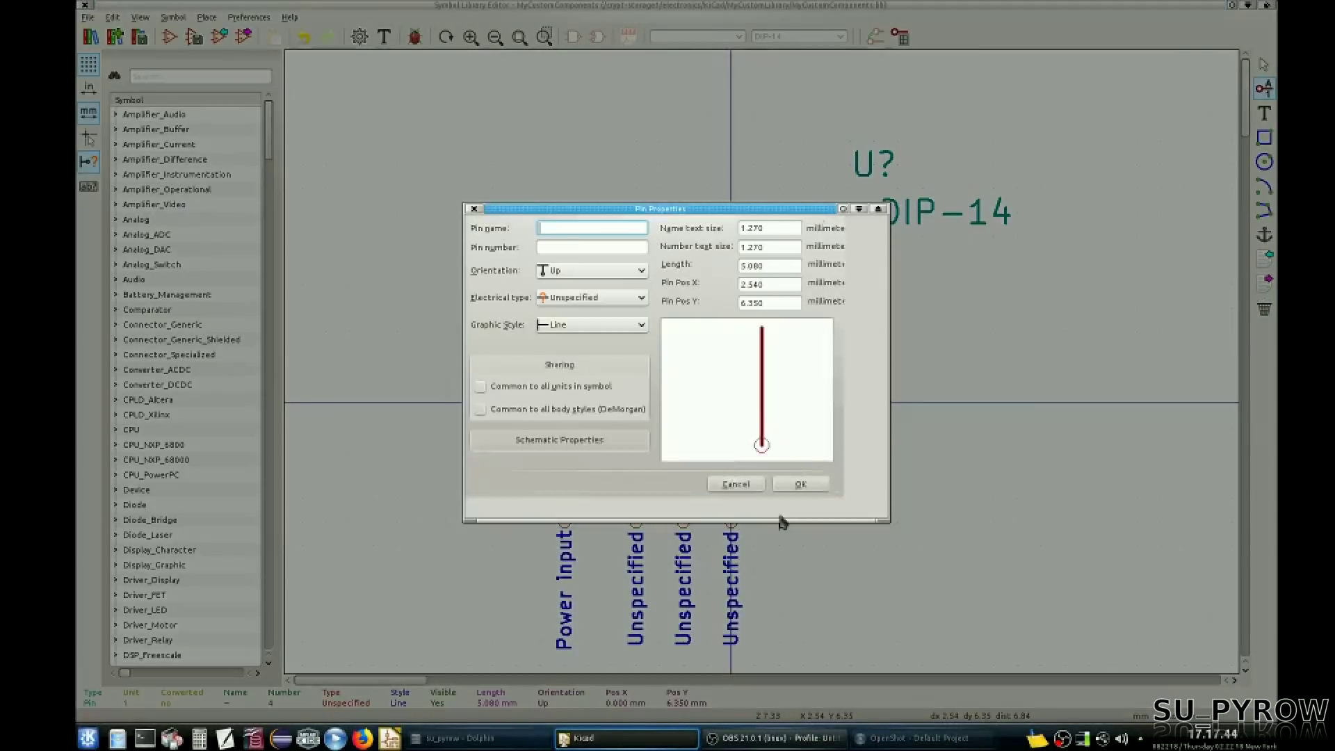
pyautogui.click(781, 515)
pyautogui.click(779, 521)
pyautogui.click(846, 514)
pyautogui.write('6')
pyautogui.press('Return')
pyautogui.click(850, 518)
# Step: Add Unspecified pin 7 at the end of the row, at X 10.160, Y 6.350 mm
pyautogui.click(924, 516)
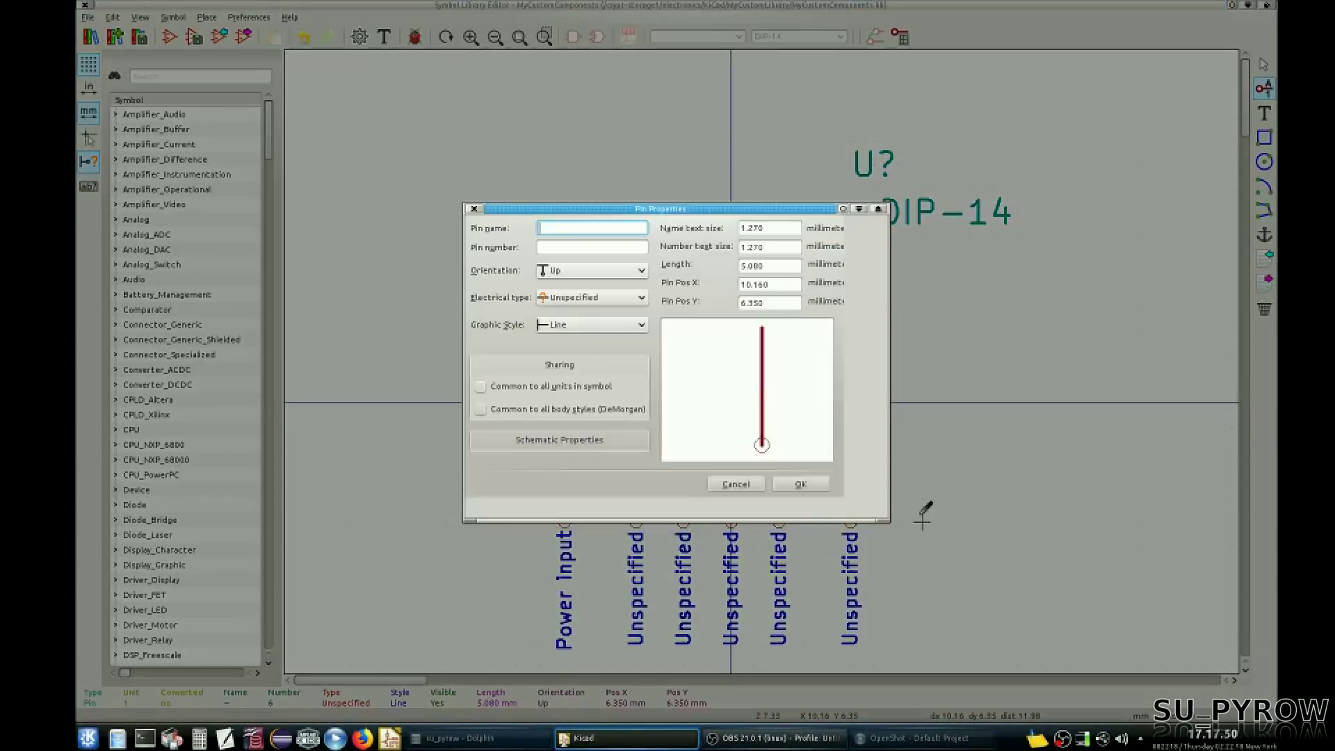
pyautogui.press('Tab')
pyautogui.write('7')
pyautogui.press('Return')
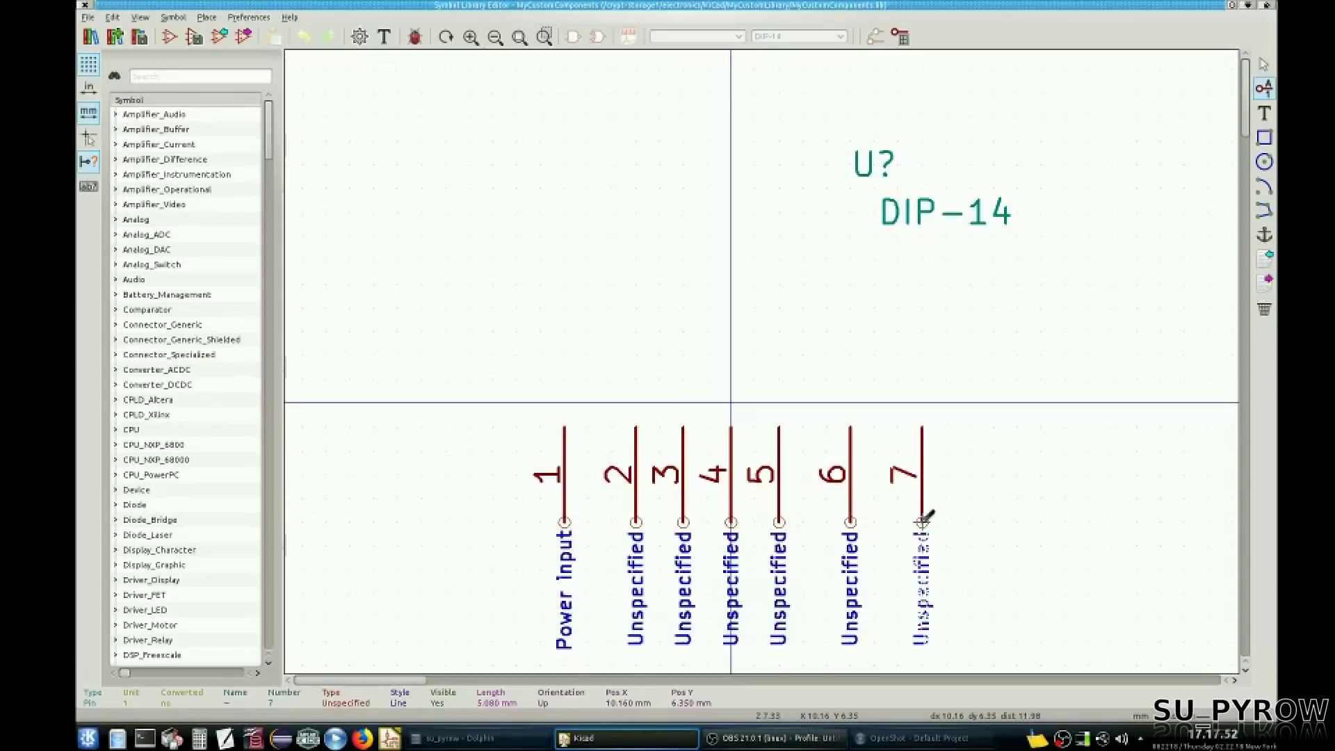
pyautogui.click(922, 520)
pyautogui.doubleClick(923, 520)
pyautogui.click(605, 298)
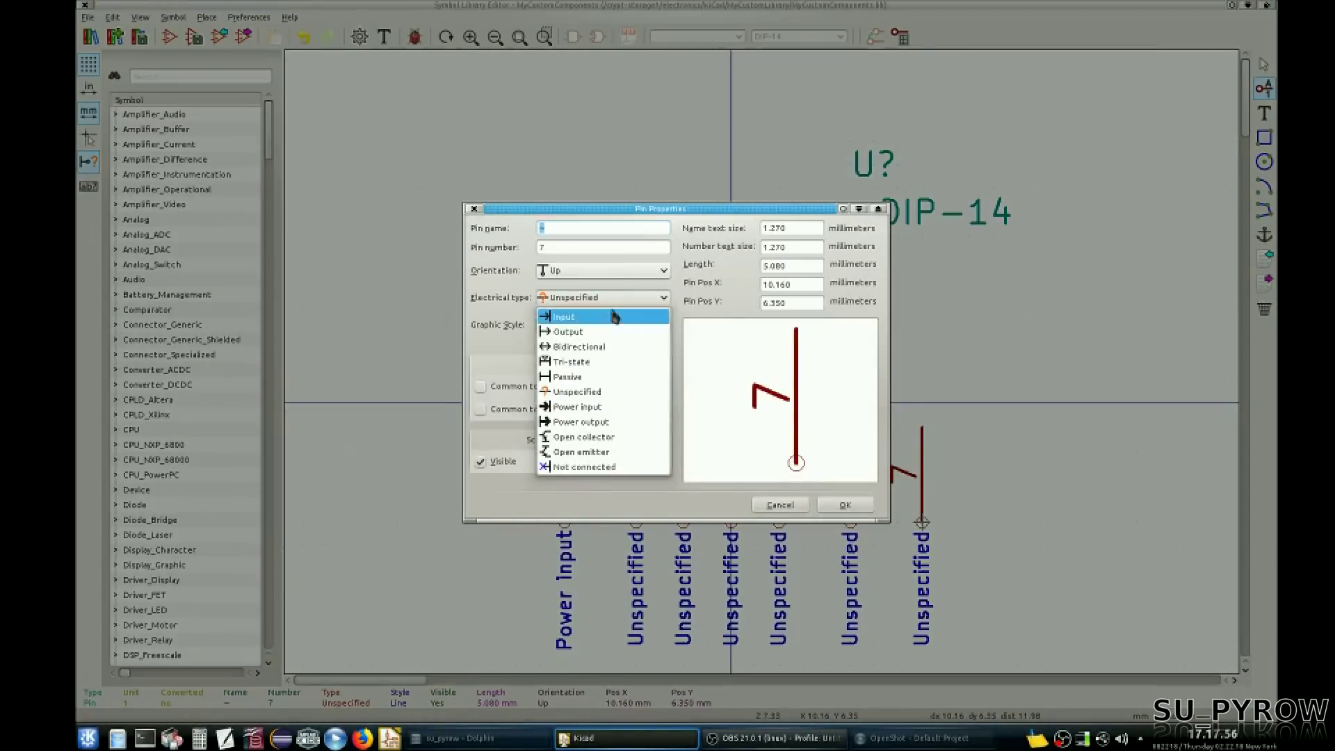
pyautogui.click(716, 300)
pyautogui.click(797, 508)
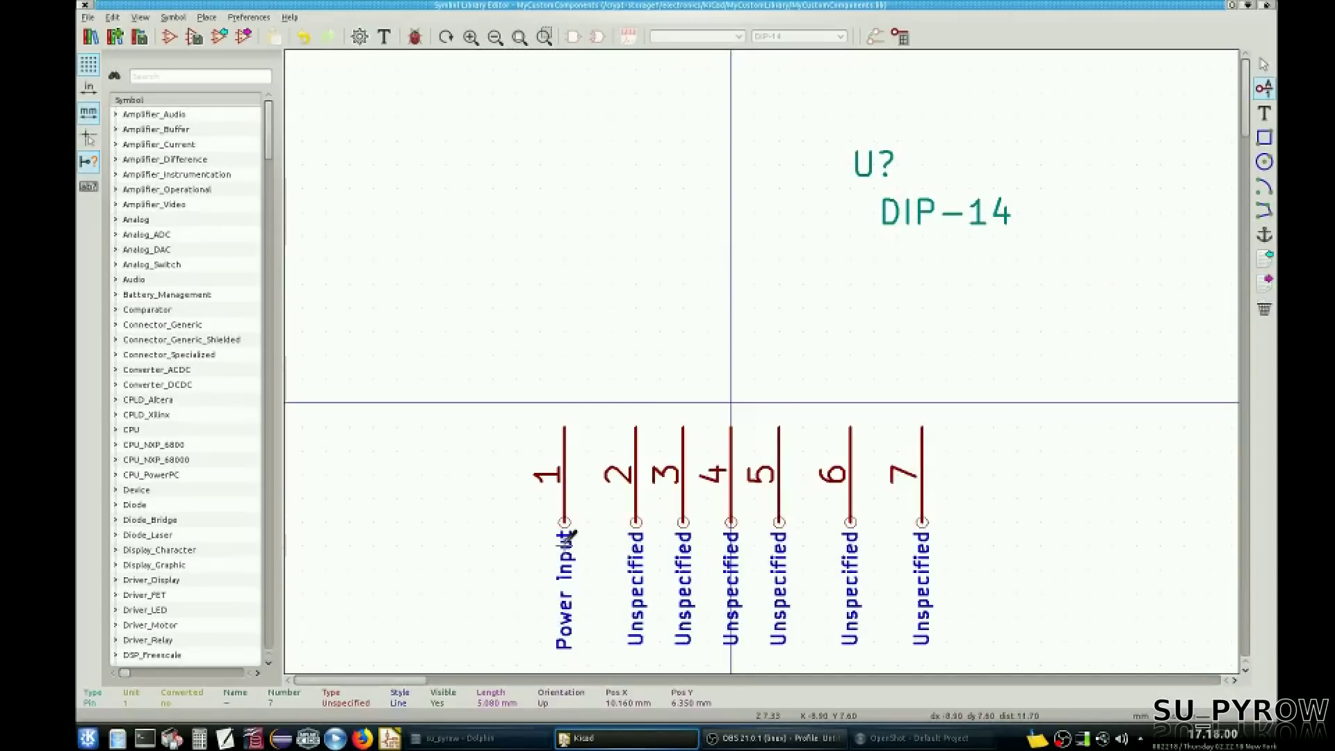
# Step: Set pin 1's electrical type to Unspecified
pyautogui.press('e')
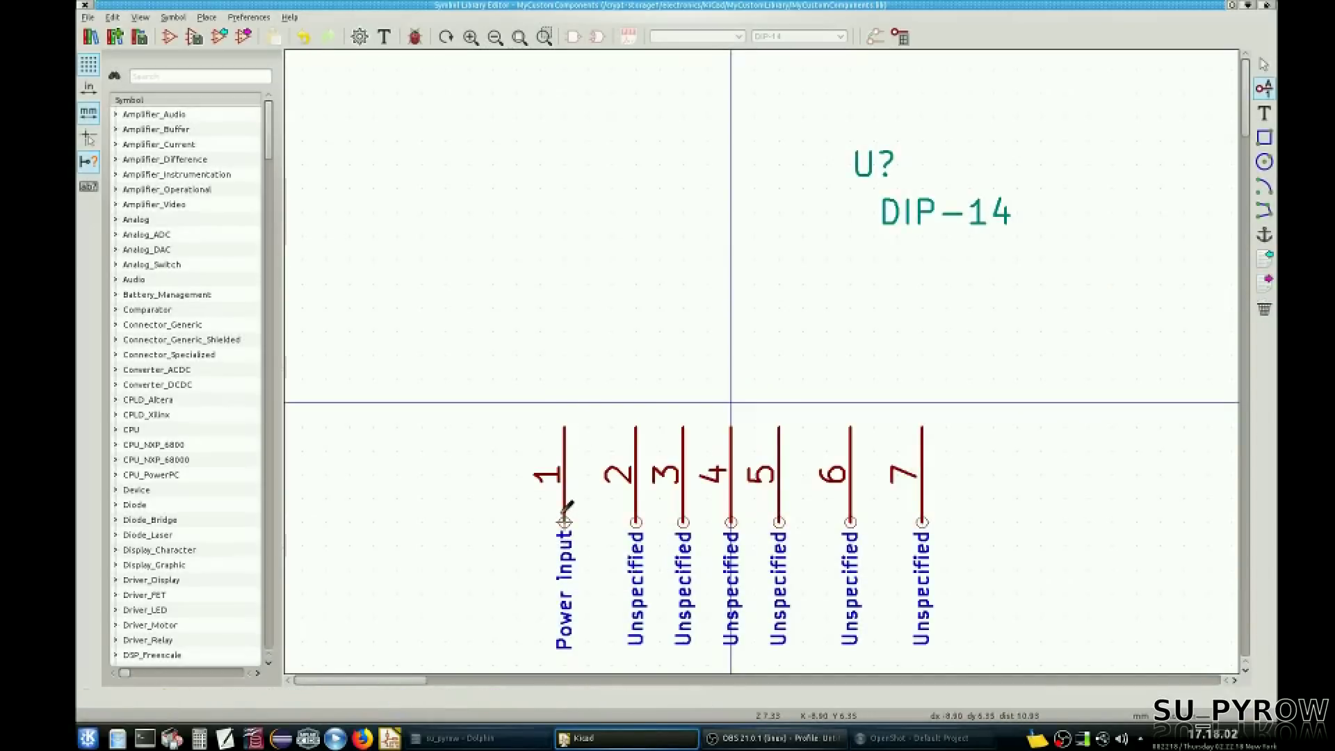
pyautogui.doubleClick(565, 521)
pyautogui.click(608, 299)
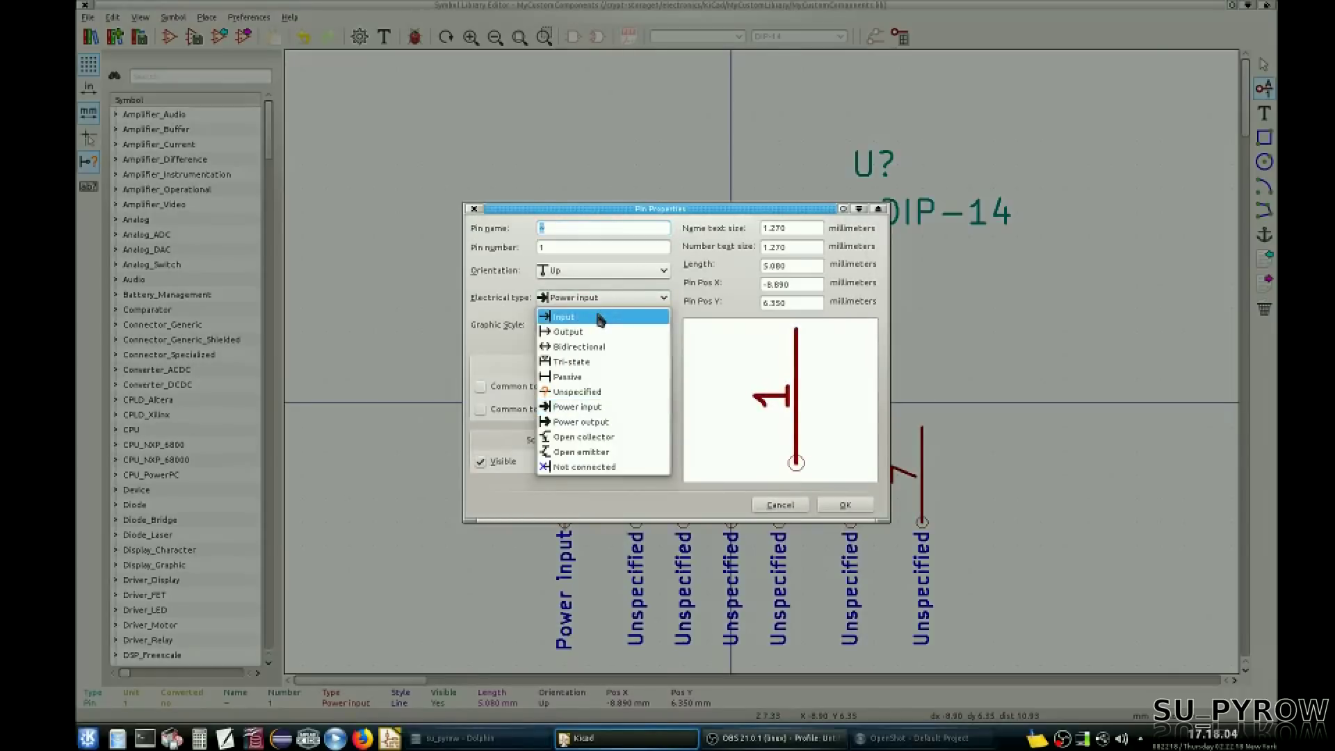
pyautogui.click(584, 392)
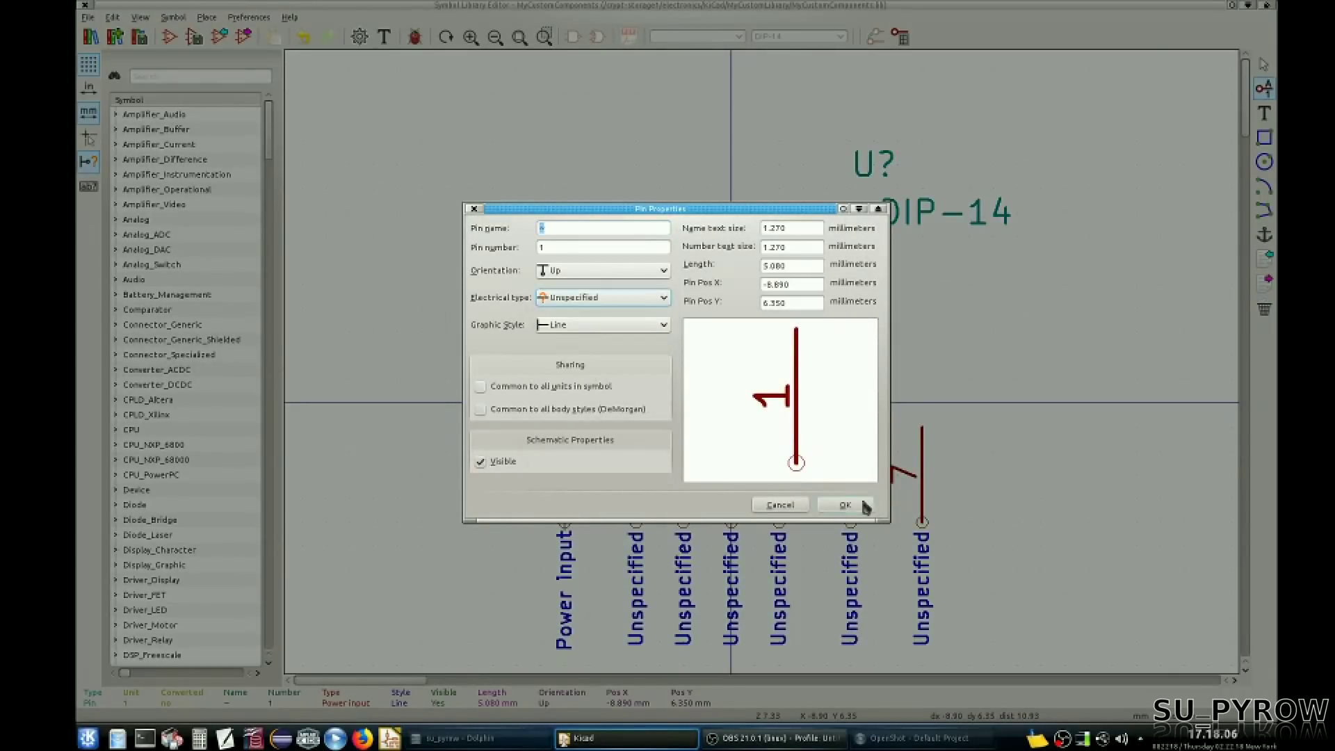
pyautogui.click(864, 505)
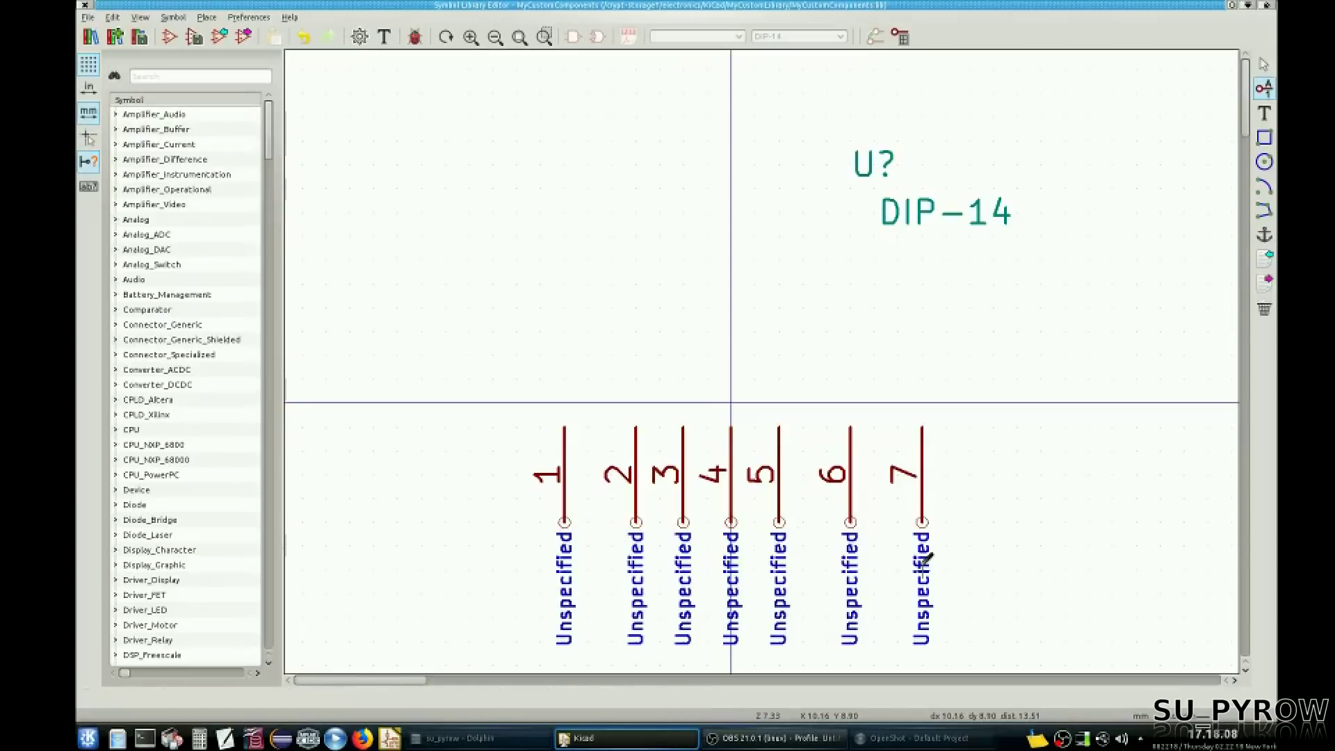
# Step: Set pin 7's electrical type to Power input and name it GND
pyautogui.doubleClick(922, 498)
pyautogui.click(603, 299)
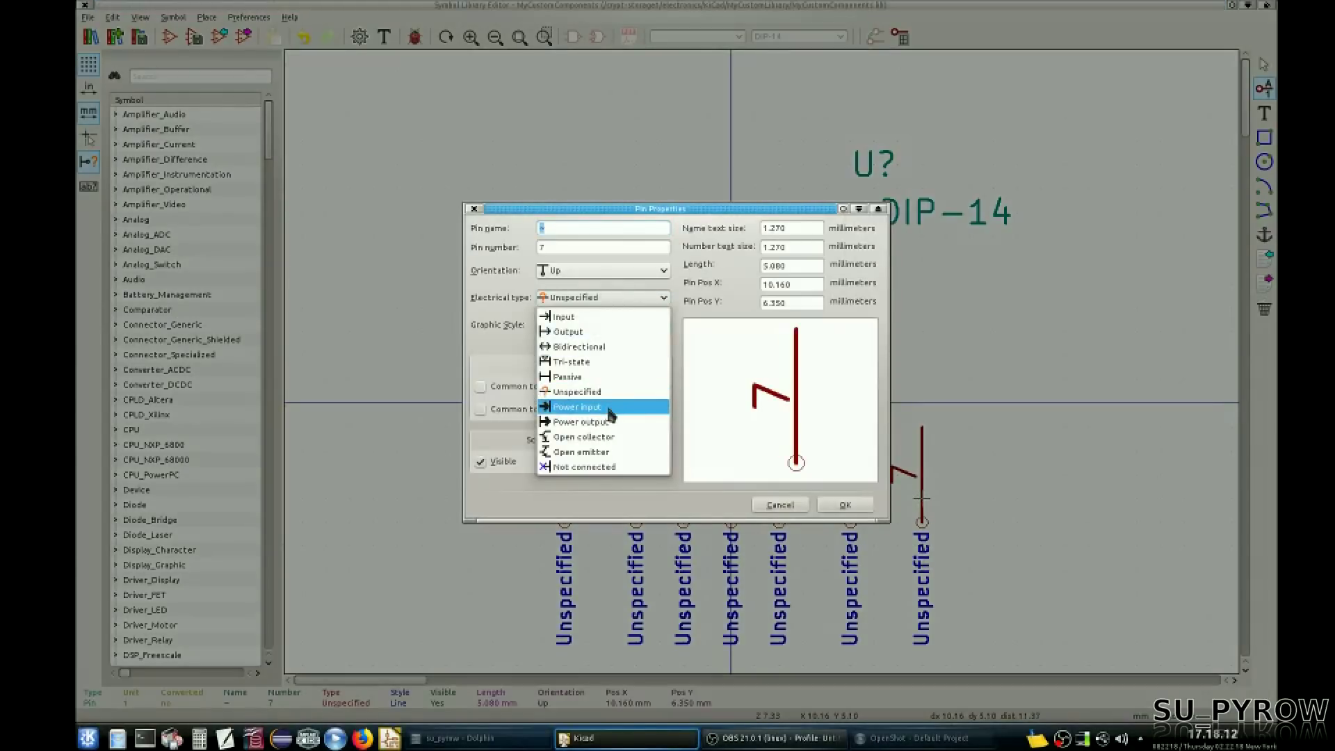
pyautogui.click(610, 411)
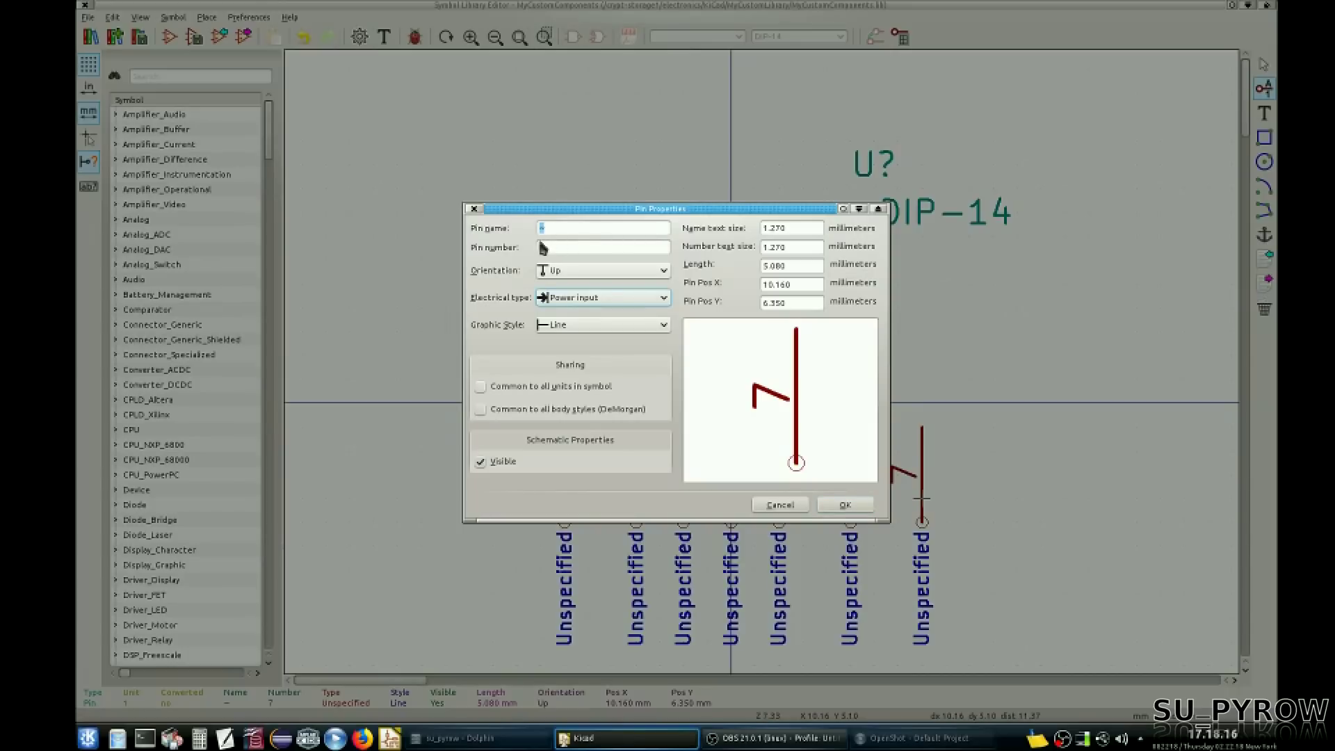
pyautogui.click(560, 229)
pyautogui.write('GND')
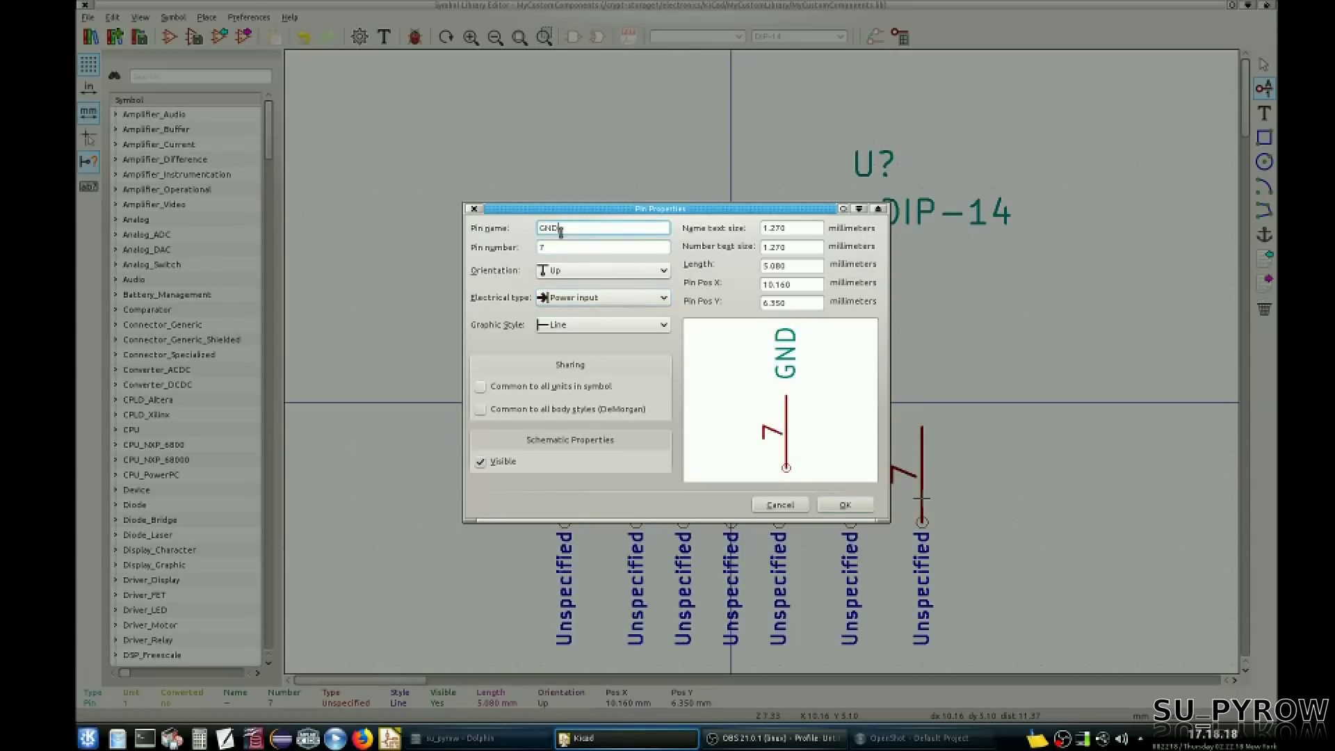
pyautogui.press('Return')
# Step: Create a Power input pin named VCC with pin number 14
pyautogui.click(560, 231)
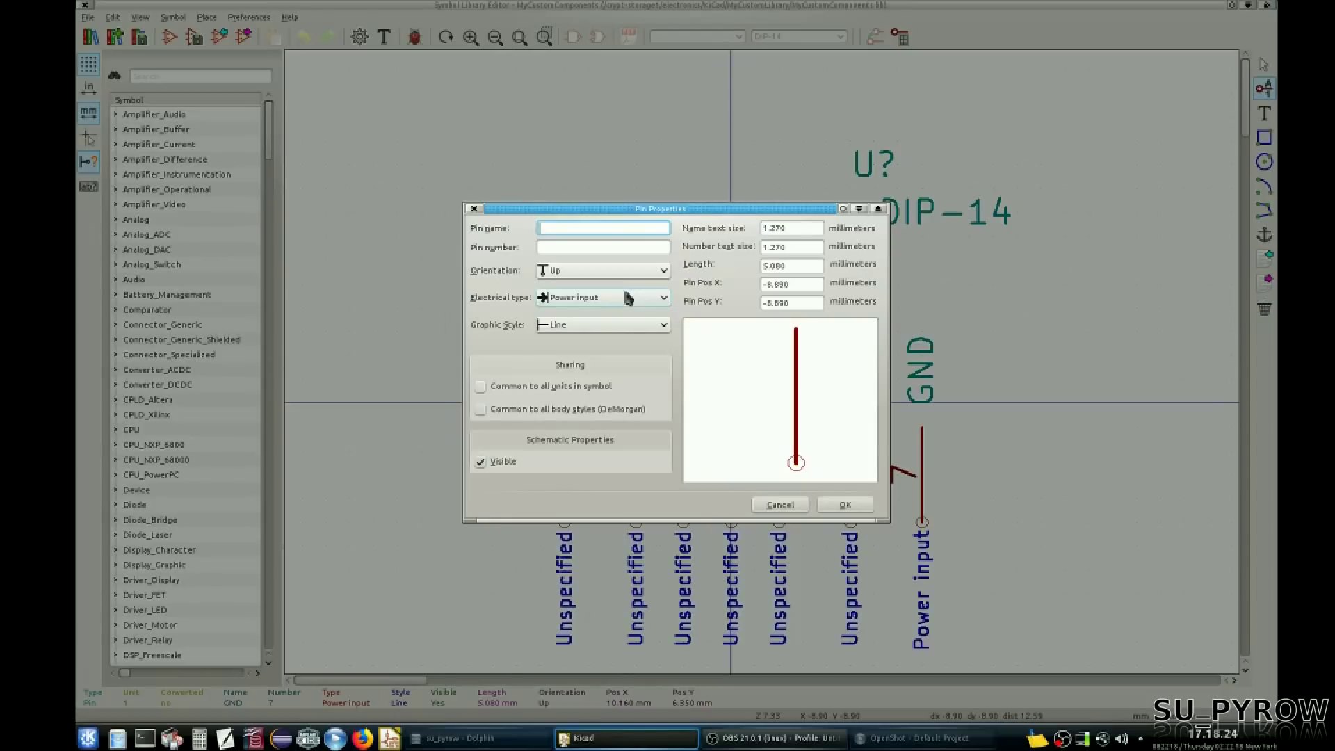
pyautogui.write('VCC')
pyautogui.press('Tab')
pyautogui.write('14')
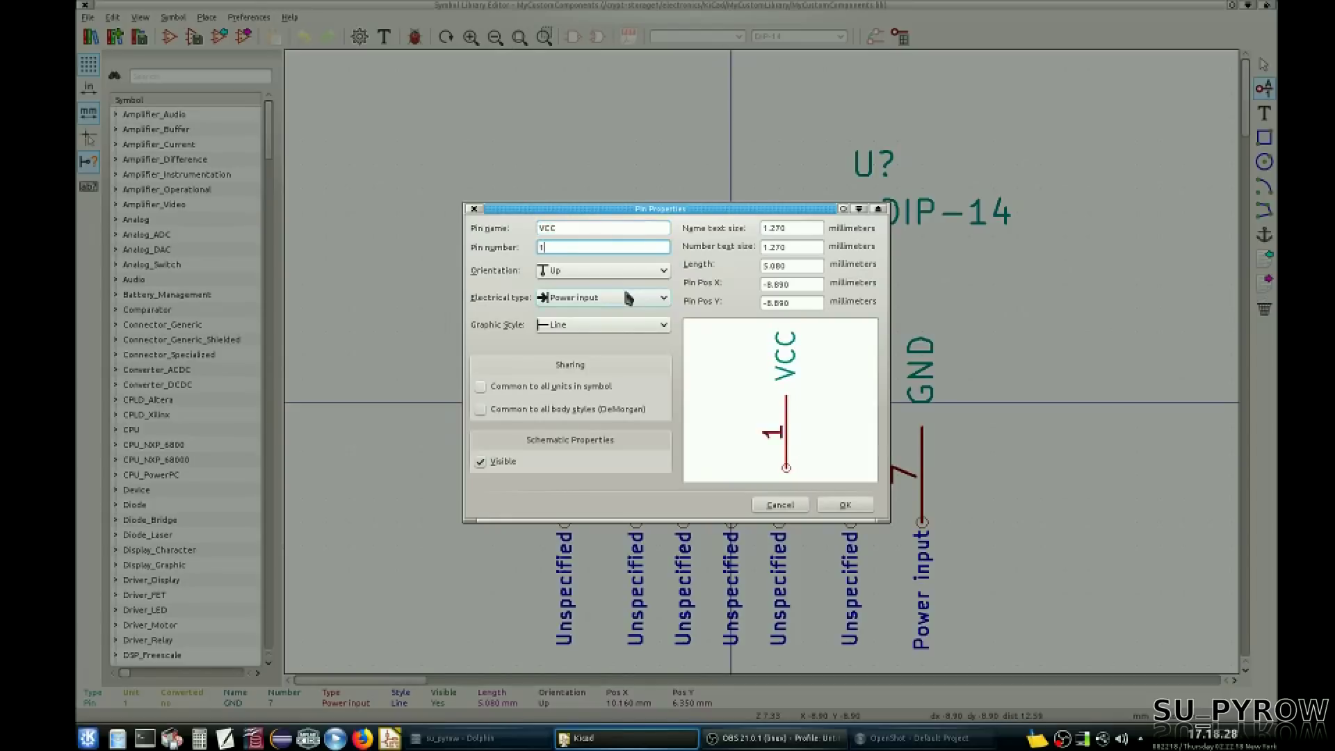
pyautogui.press('Return')
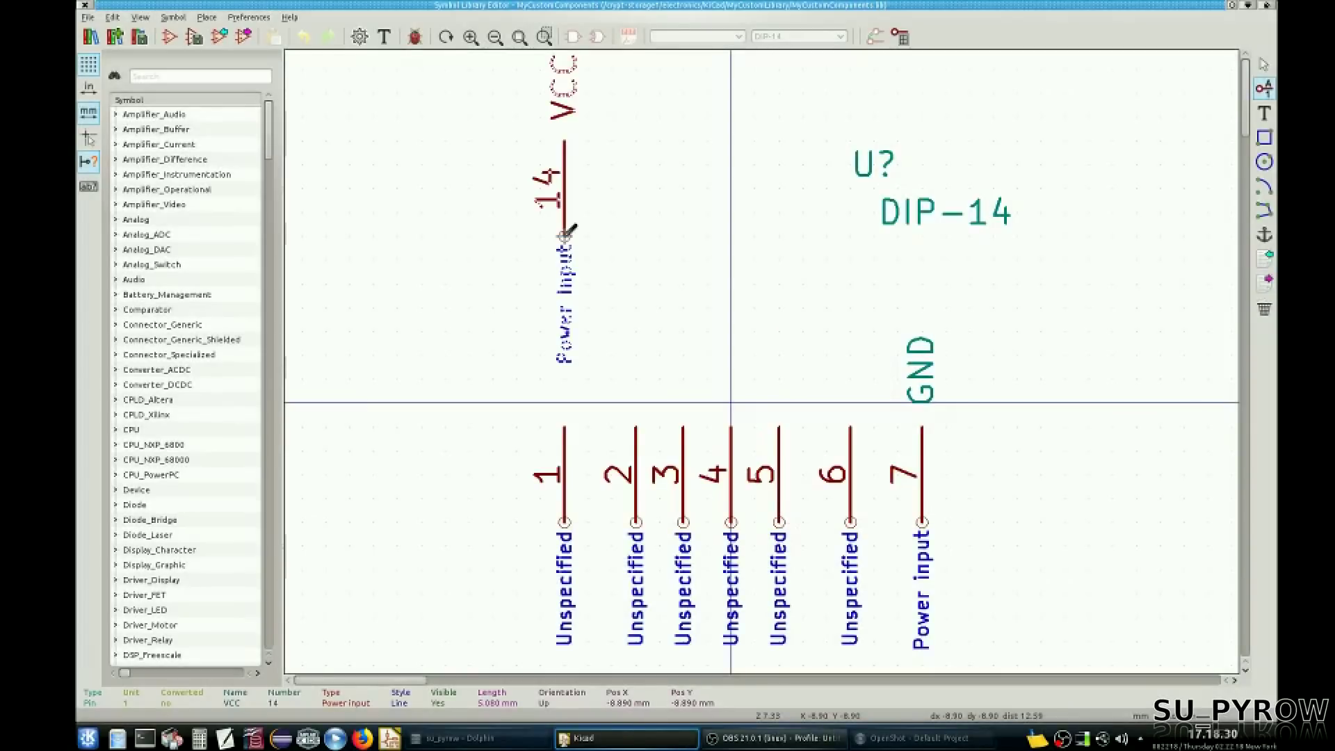
# Step: Rotate pin 14 to point down and place it directly above pin 1, with room left for the body
pyautogui.press('r')
pyautogui.press('r')
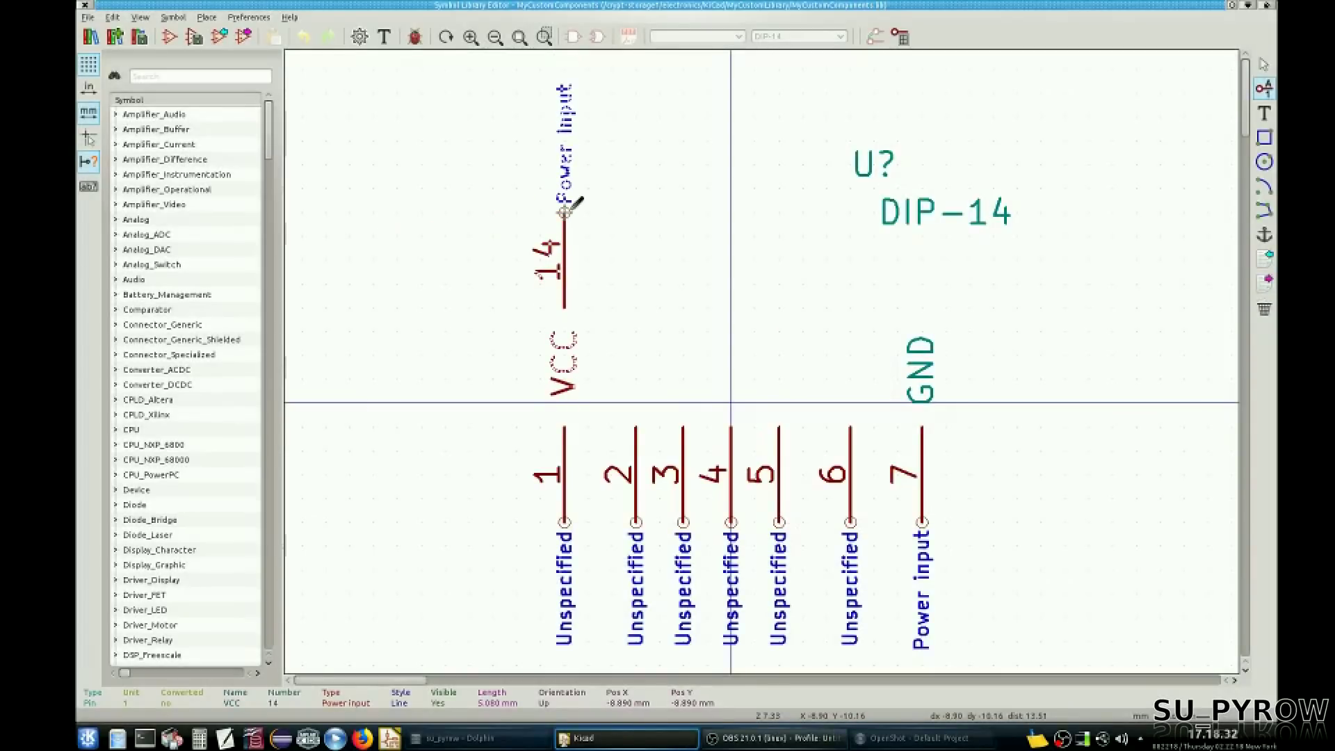
pyautogui.click(564, 212)
pyautogui.press('m')
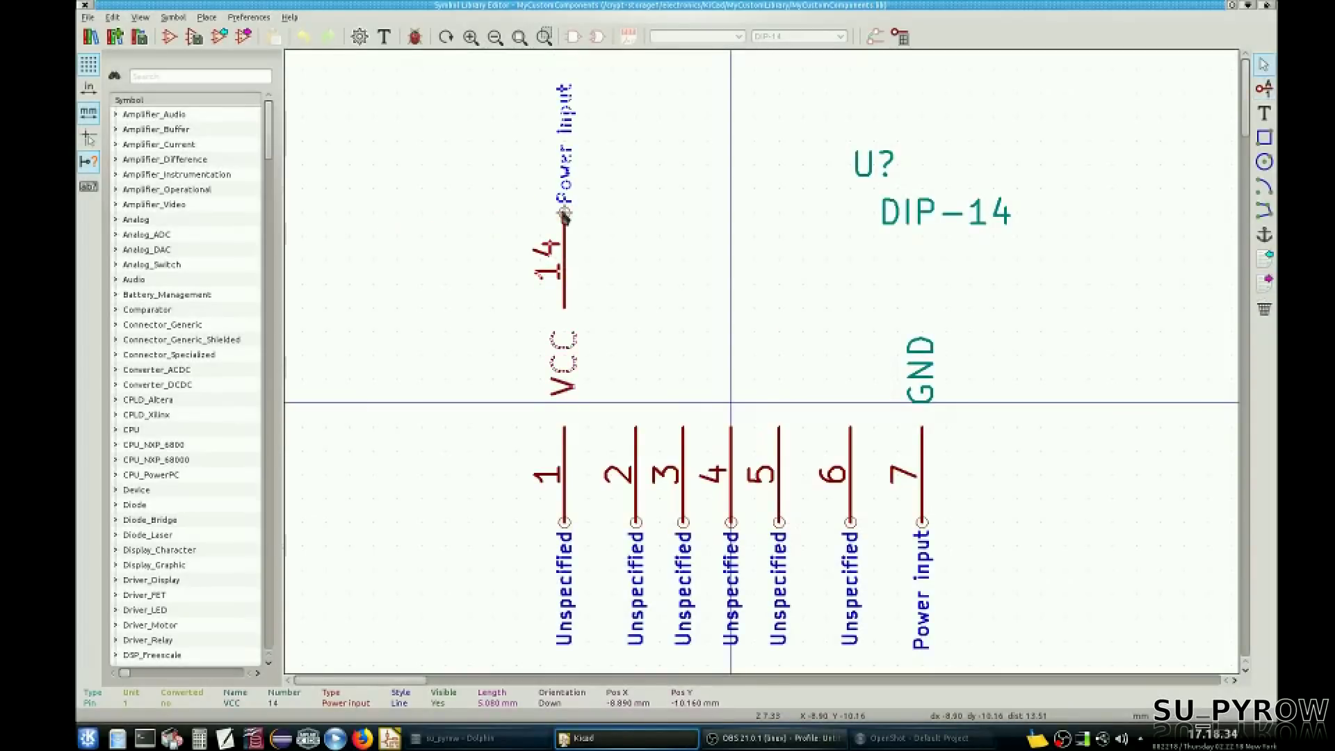
pyautogui.click(564, 142)
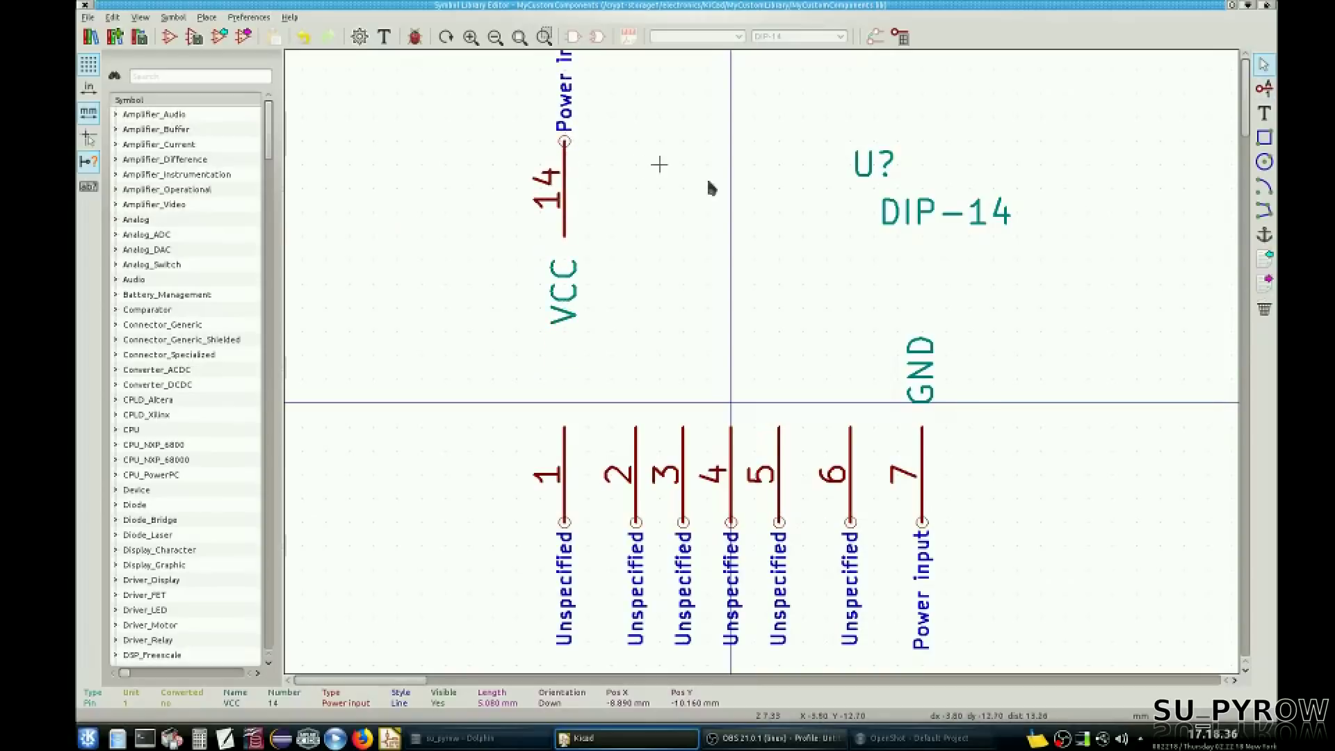
# Step: Move the DIP-14 value and U? reference labels up and away from the pin area
pyautogui.press('m')
pyautogui.press('m')
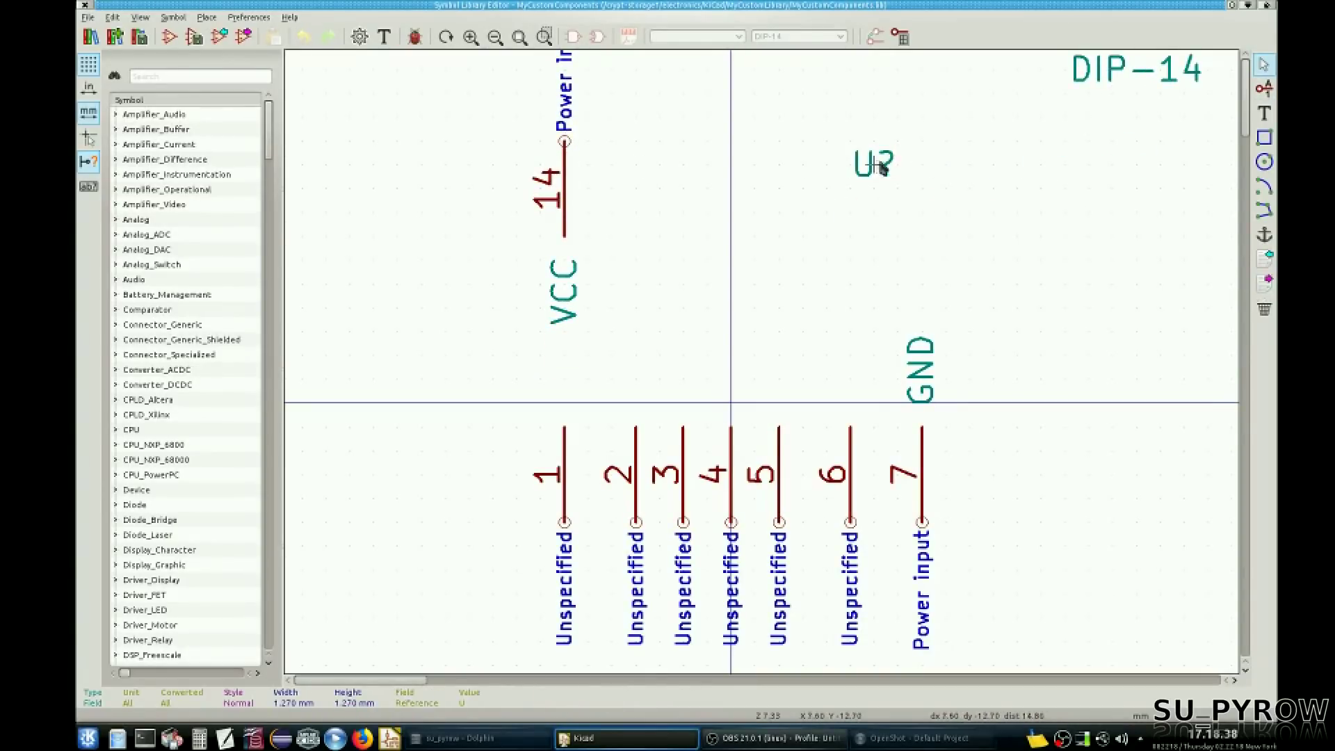
pyautogui.click(1185, 117)
pyautogui.click(932, 295)
# Step: Add a downward, unnamed Unspecified pin 8 above pin 7, at about X 11.43, Y -10.16 mm
pyautogui.click(1264, 88)
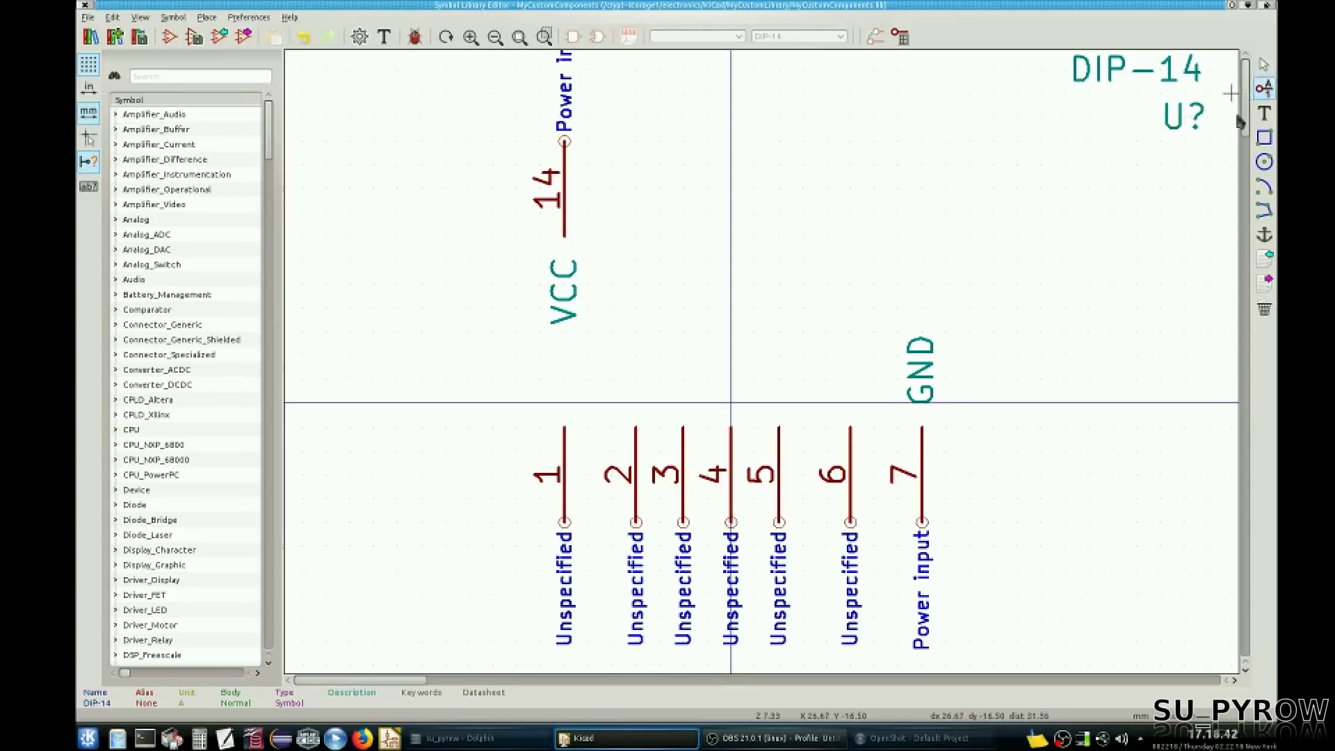
pyautogui.click(900, 261)
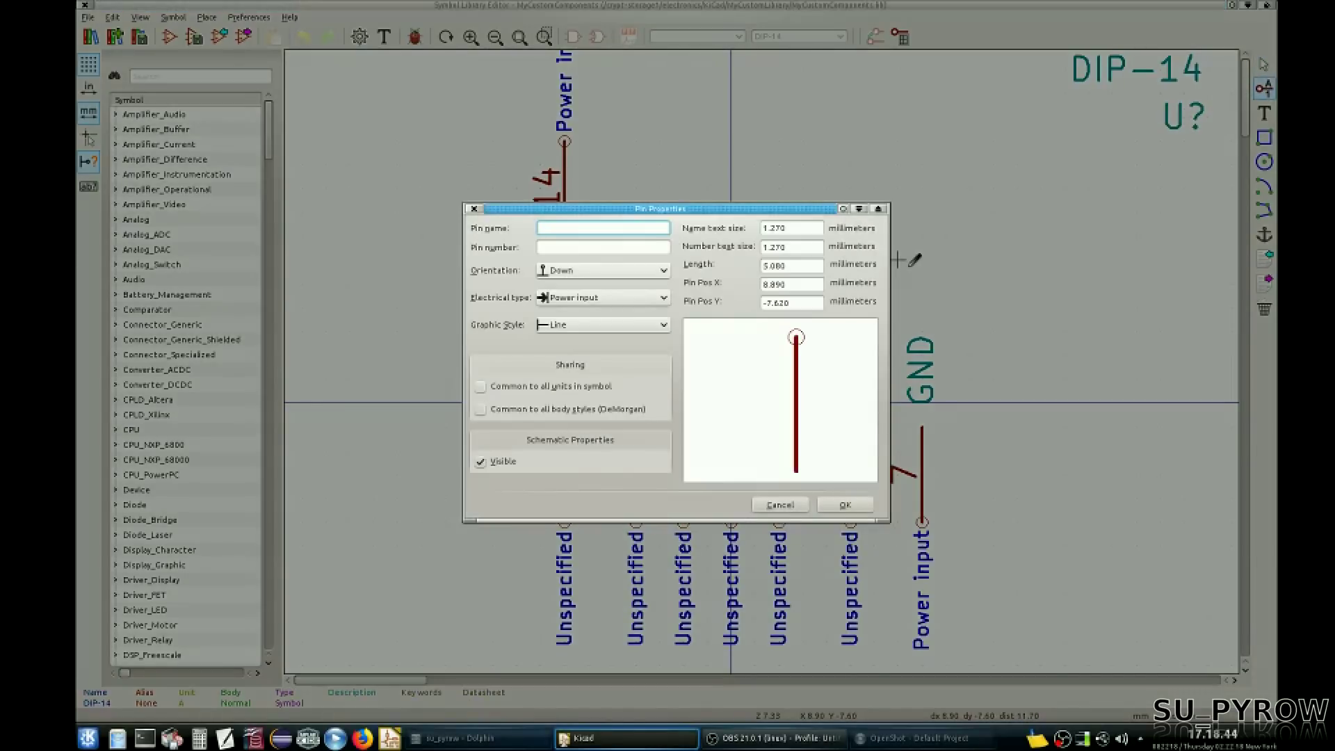
pyautogui.click(630, 298)
pyautogui.click(601, 390)
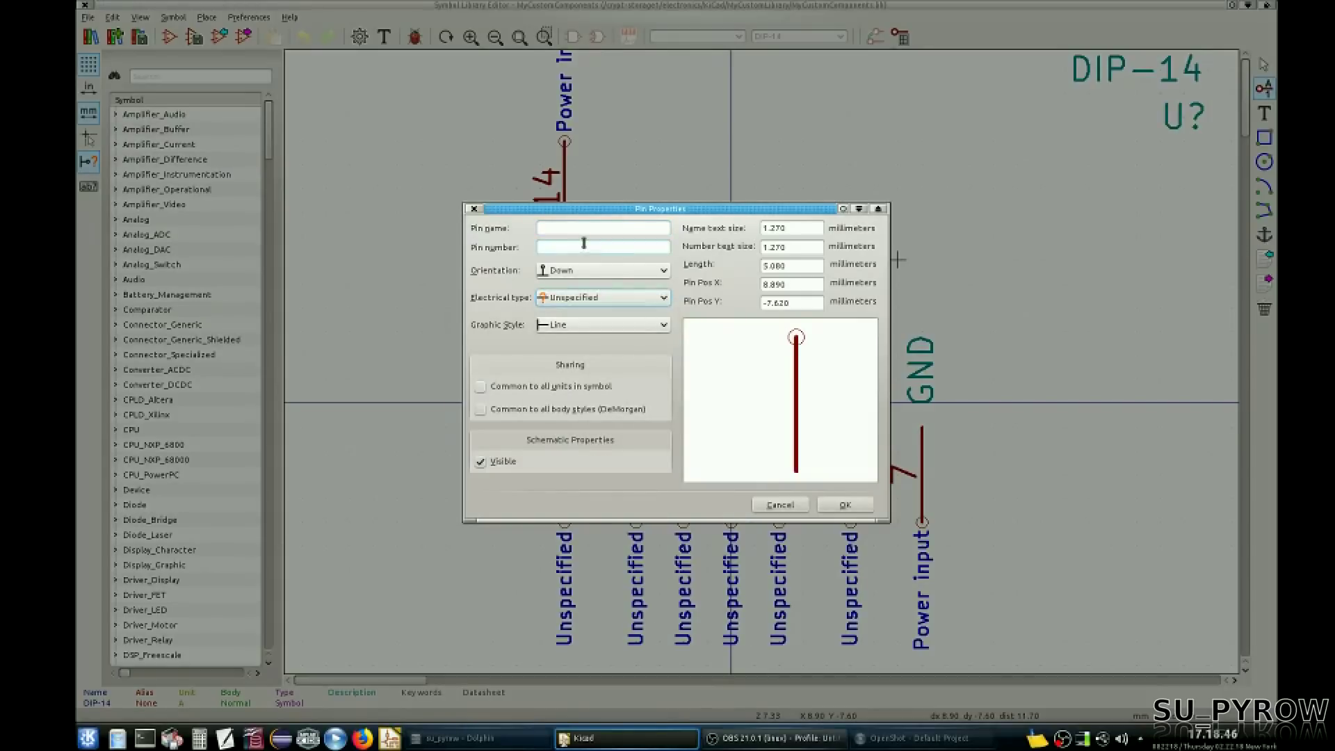
pyautogui.click(598, 231)
pyautogui.press('Tab')
pyautogui.write('8')
pyautogui.press('Return')
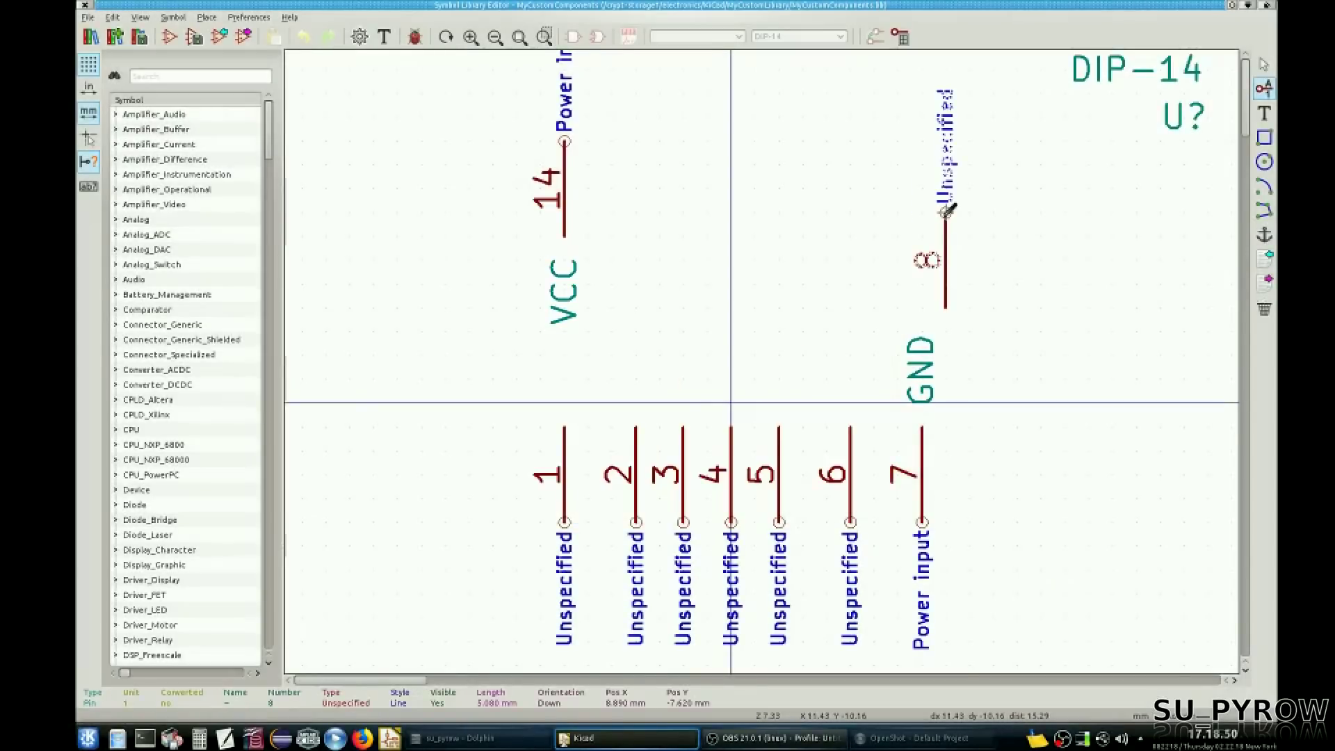
pyautogui.click(946, 211)
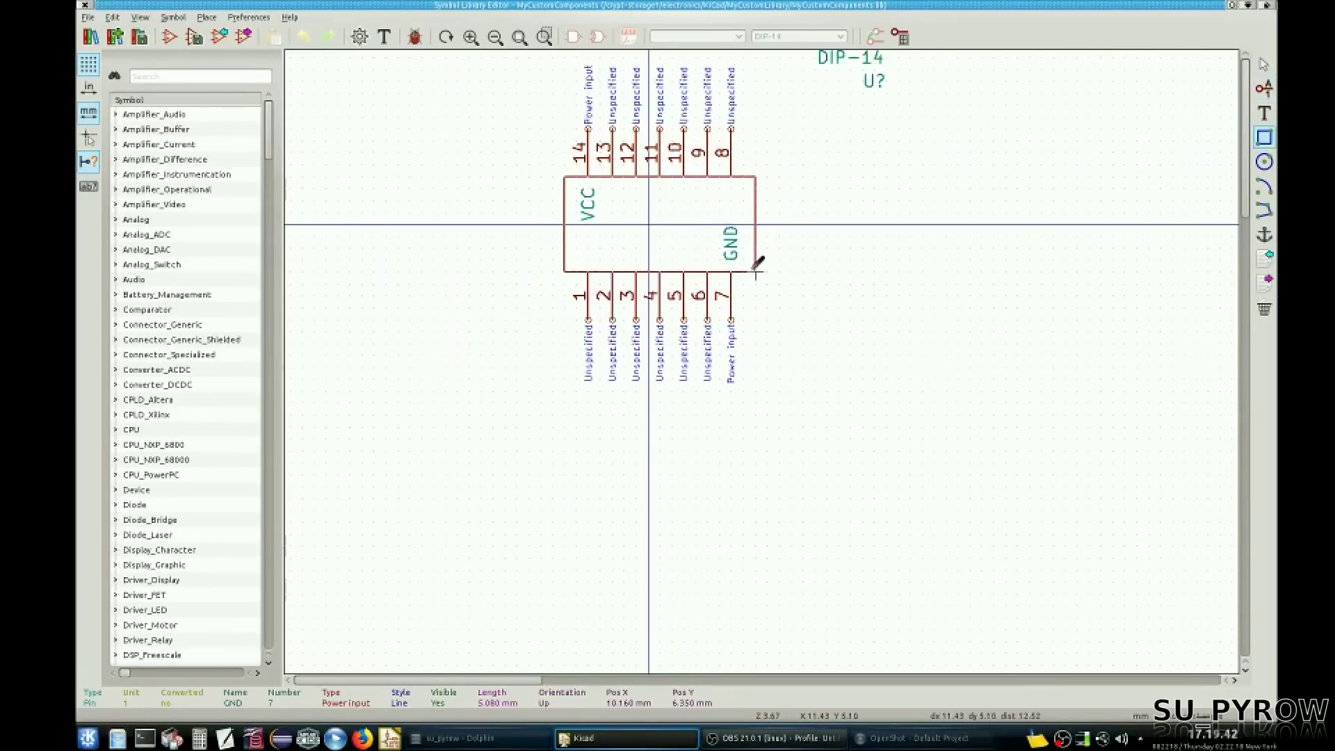
# Step: Complete the rectangular body between the two pin rows and move the U? and DIP-14 labels beside its right edge
pyautogui.click(756, 271)
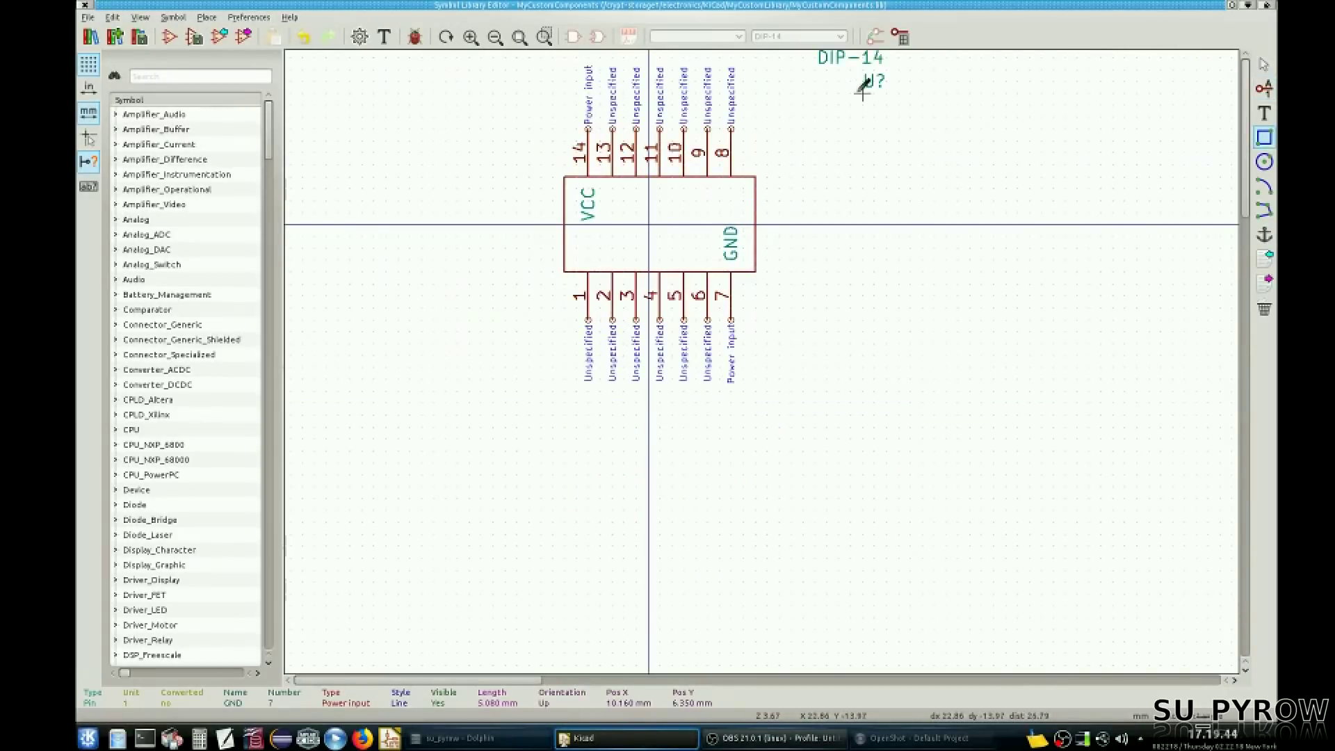
pyautogui.moveTo(877, 77); pyautogui.dragTo(767, 187)
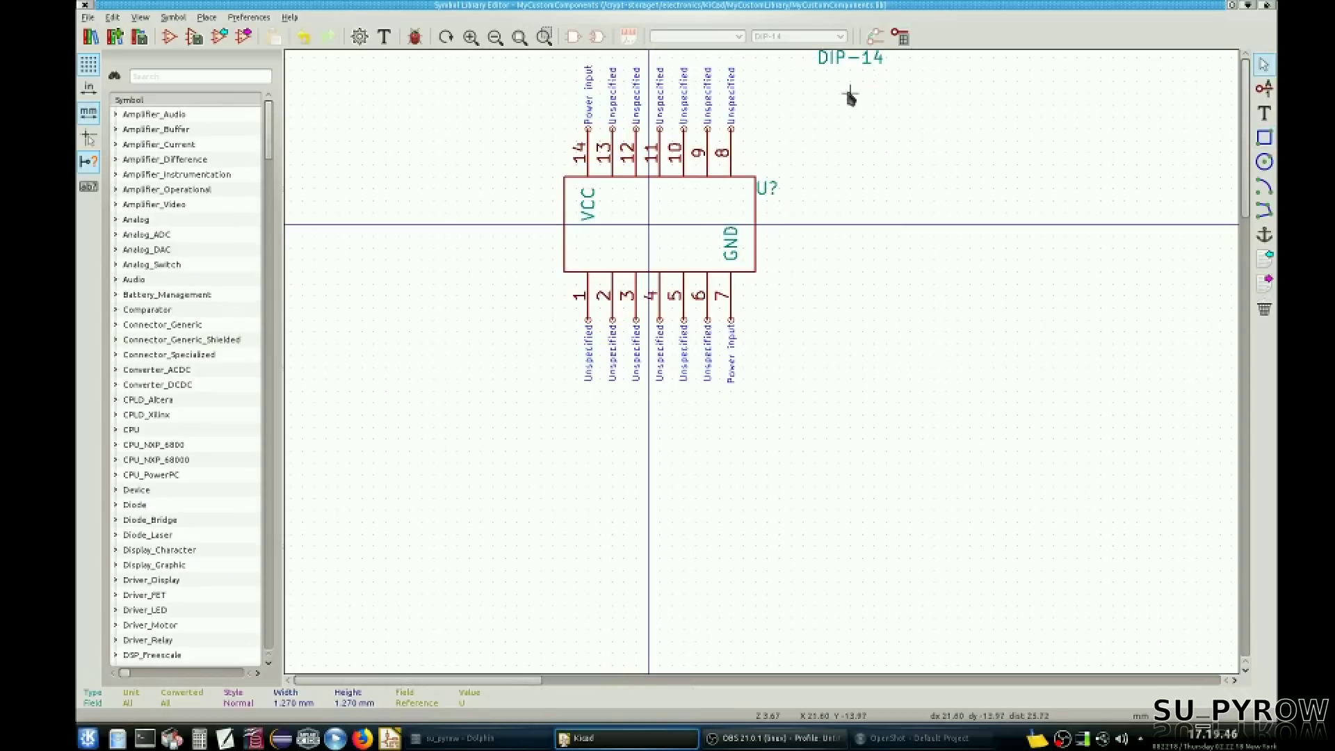
pyautogui.moveTo(856, 64); pyautogui.dragTo(790, 208)
pyautogui.click(790, 208)
pyautogui.scroll(3, 540, 213)
pyautogui.scroll(-2, 756, 357)
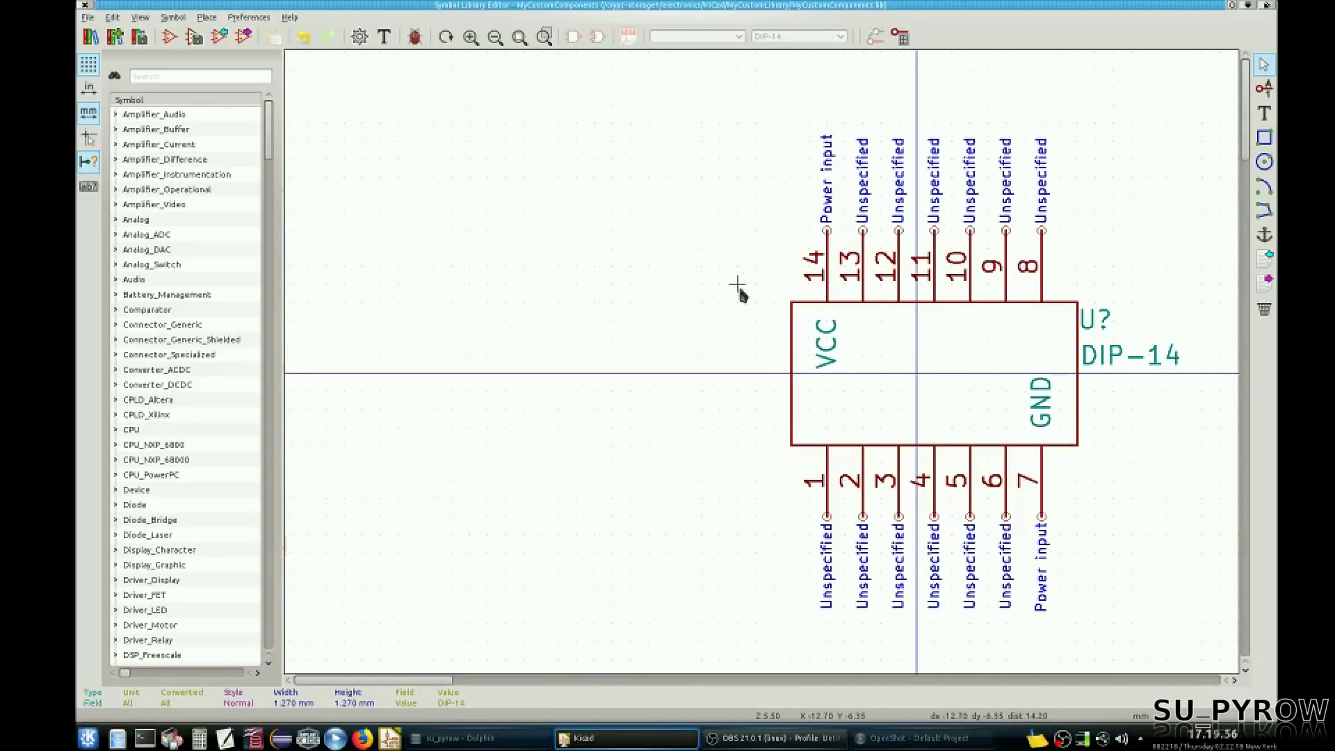
# Step: Centre the whole DIP-14 symbol on the origin, save the symbol library and return to the schematic
pyautogui.moveTo(763, 342); pyautogui.dragTo(536, 252, button='middle')
pyautogui.moveTo(510, 214); pyautogui.dragTo(918, 518)
pyautogui.click(905, 520)
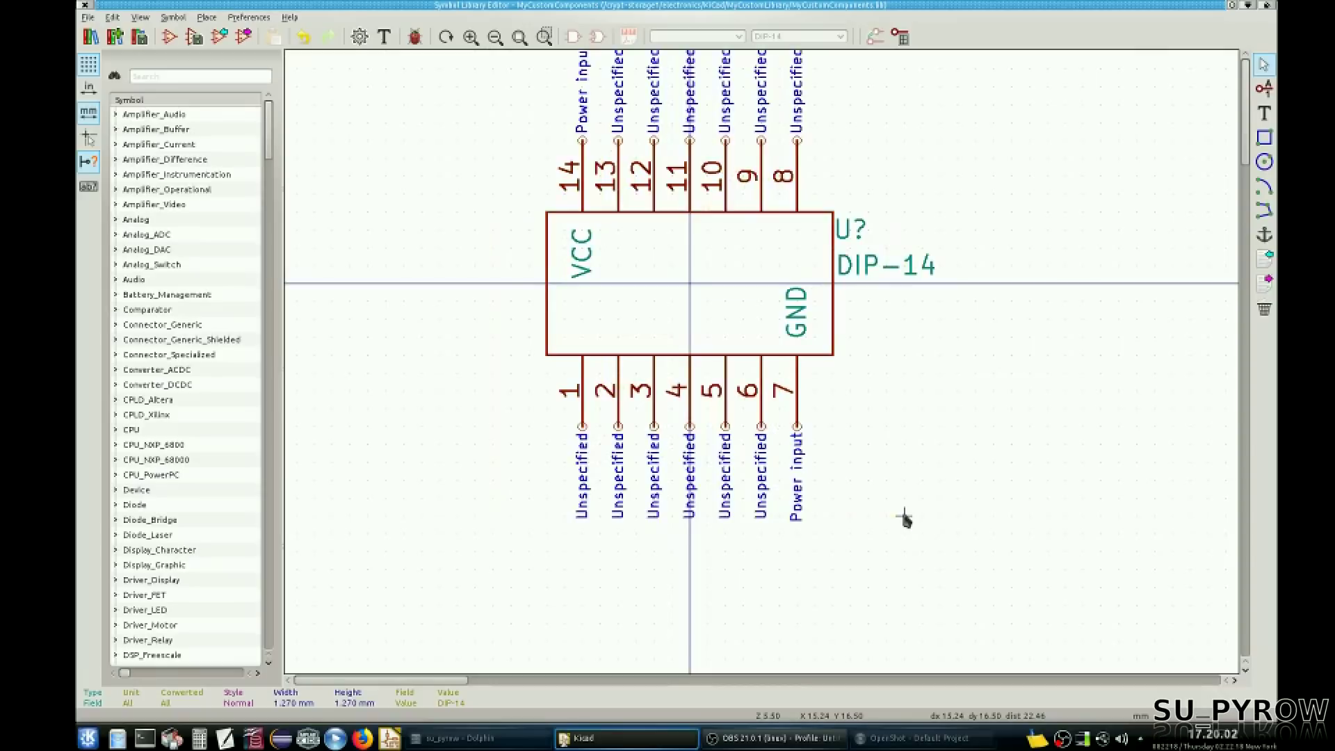
pyautogui.click(141, 39)
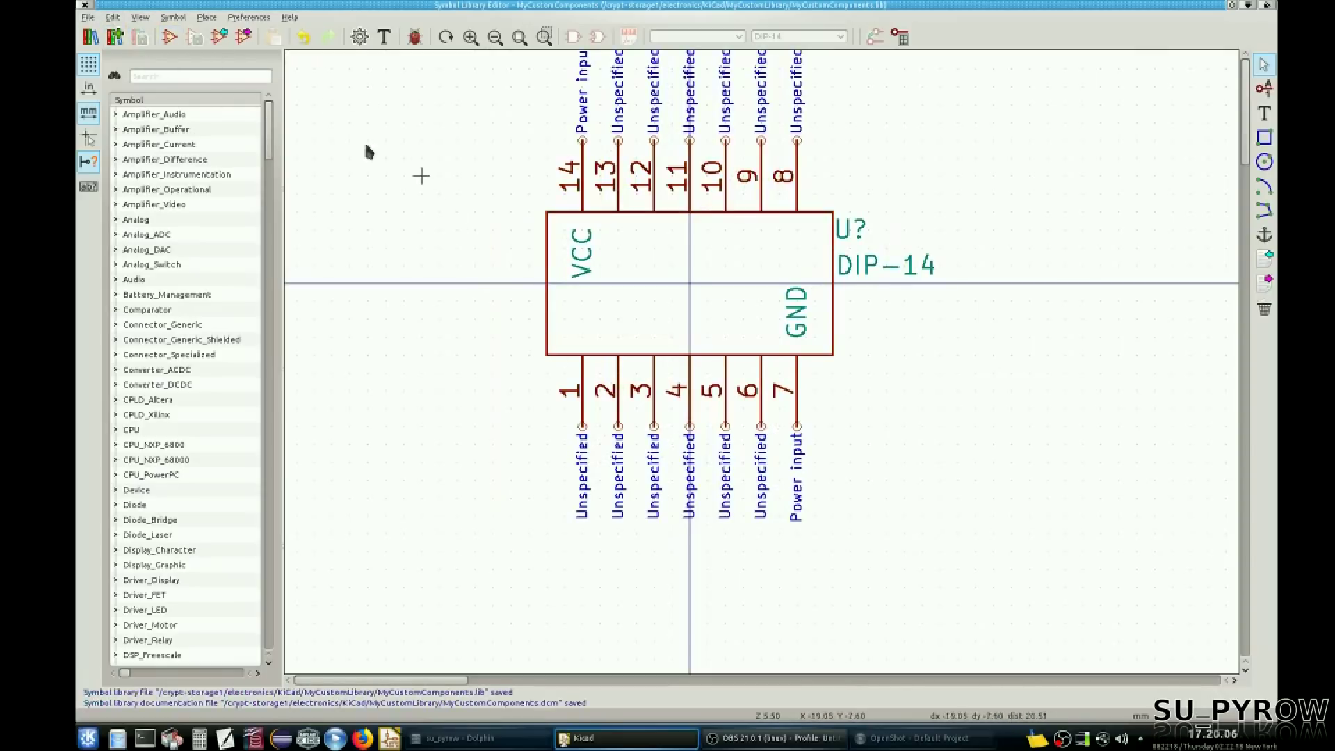
pyautogui.click(85, 5)
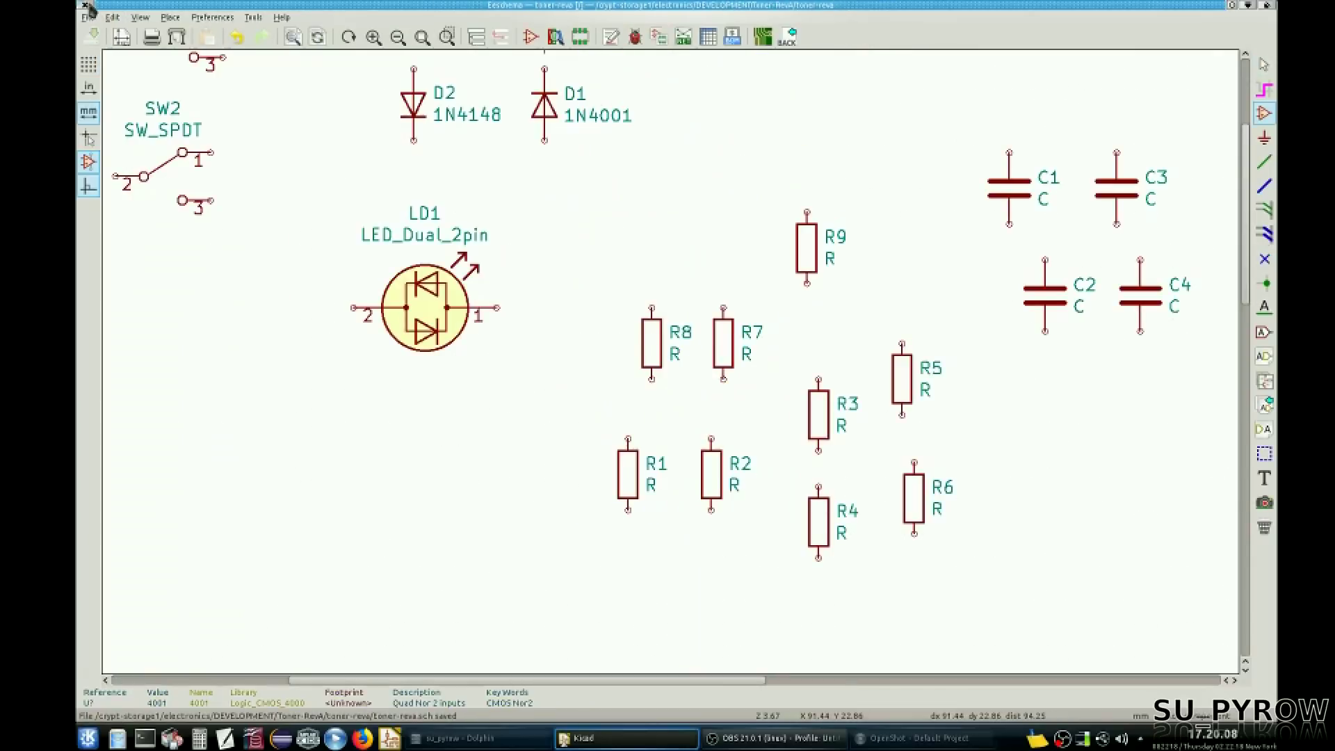
# Step: Find the custom DIP-14 symbol with "dip" and place it in the schematic to the right of R6, below the capacitors
pyautogui.click(785, 176)
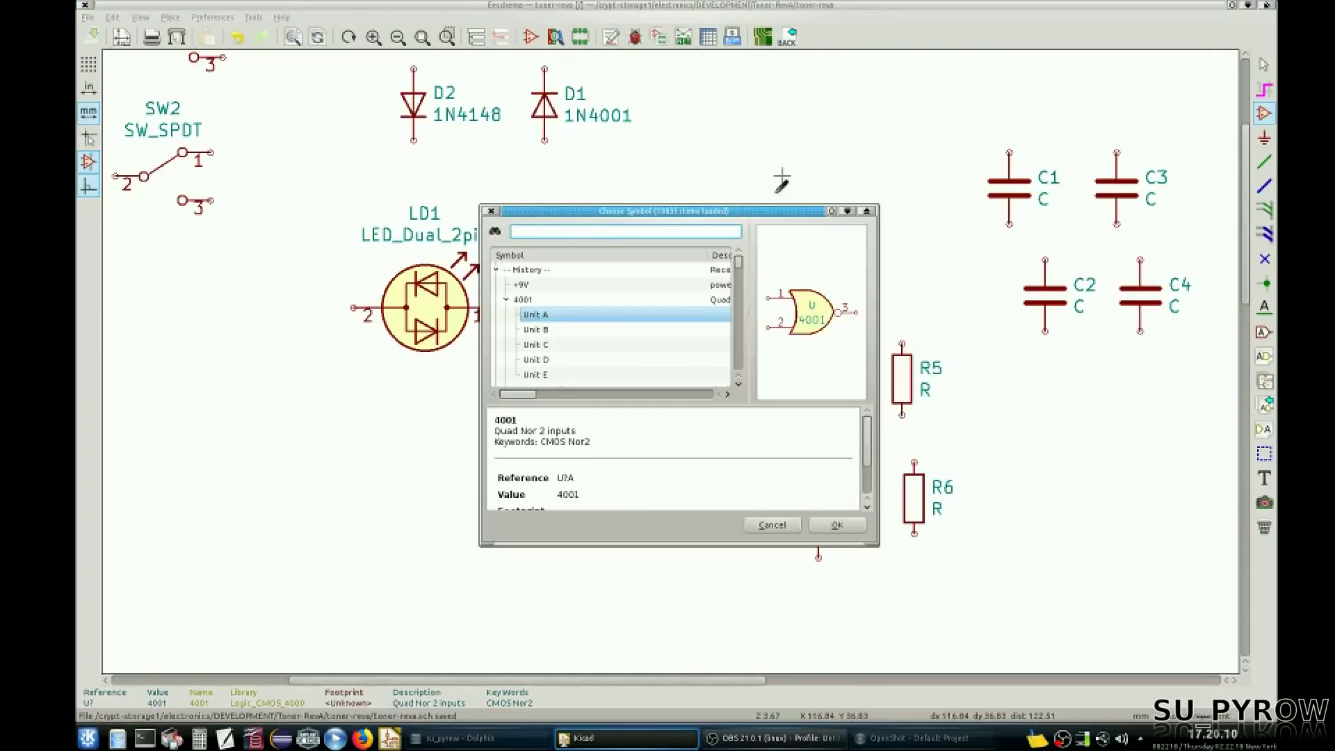
pyautogui.write('dip')
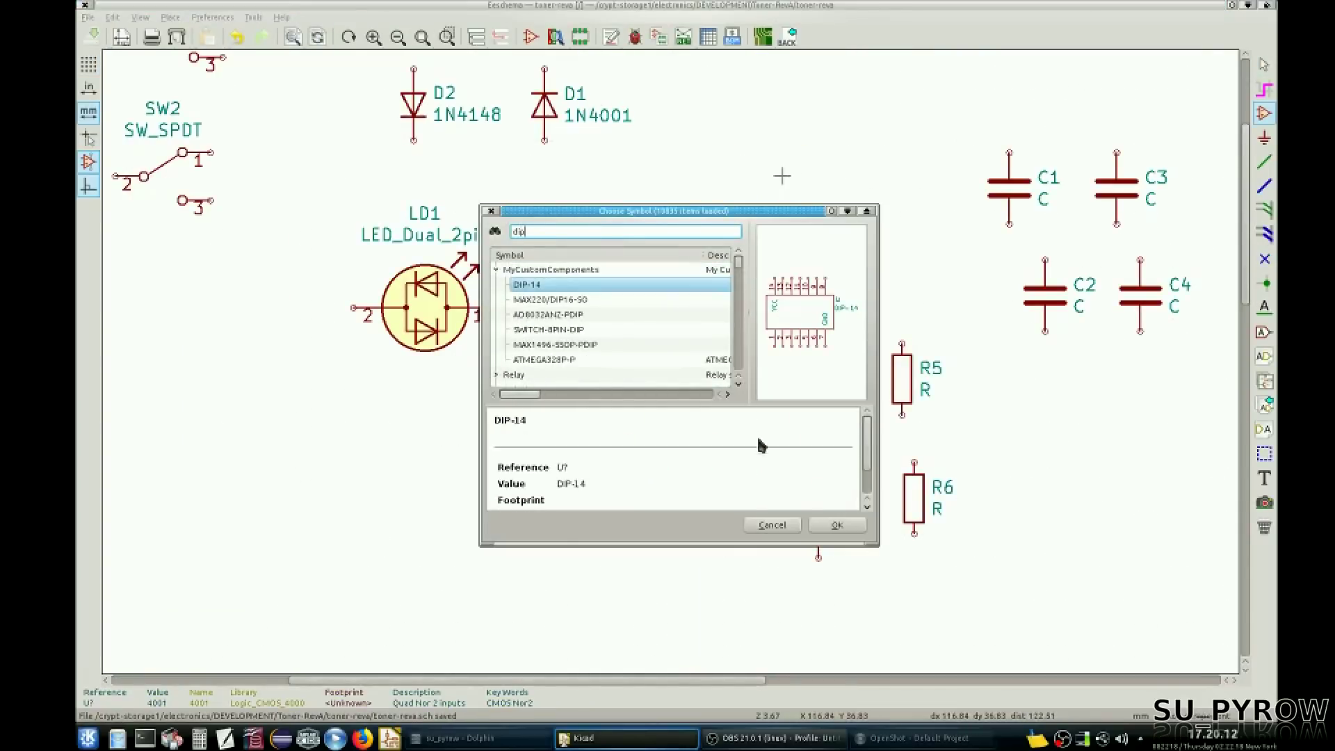
pyautogui.click(851, 527)
pyautogui.scroll(-3, 716, 387)
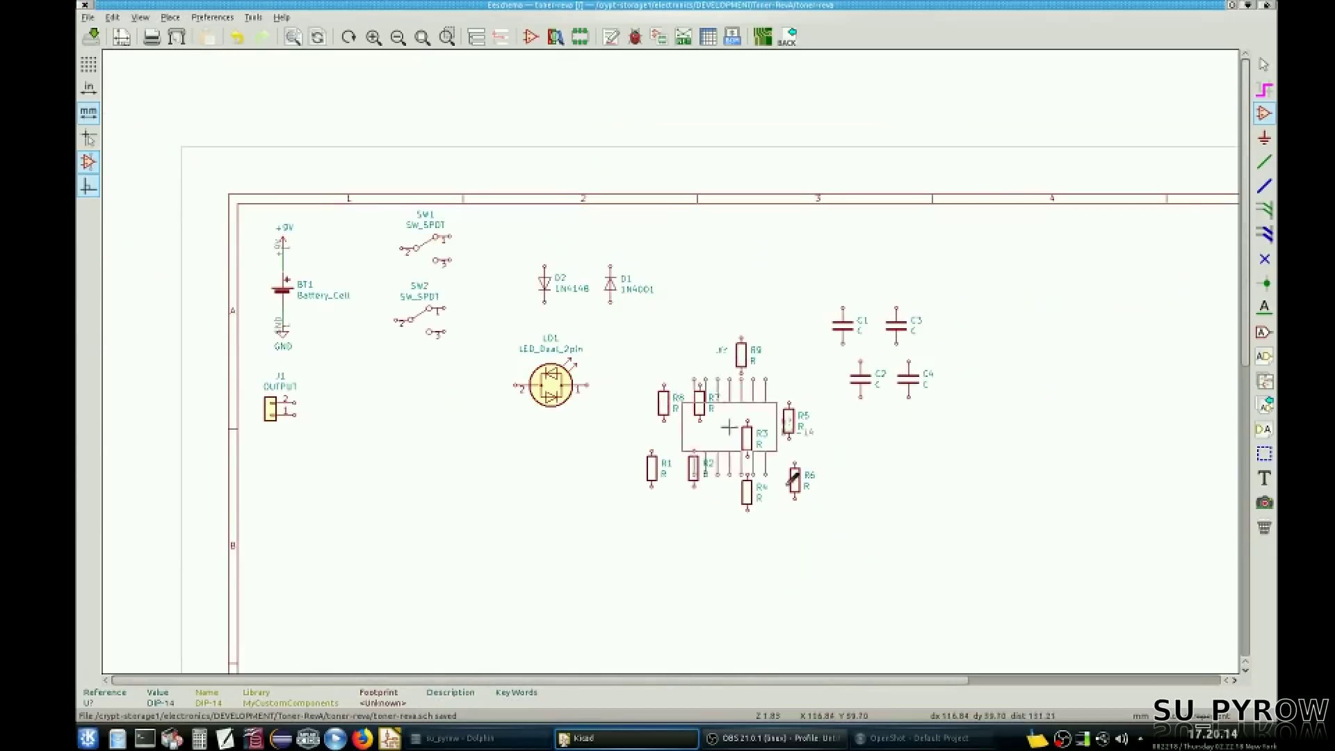
pyautogui.click(918, 501)
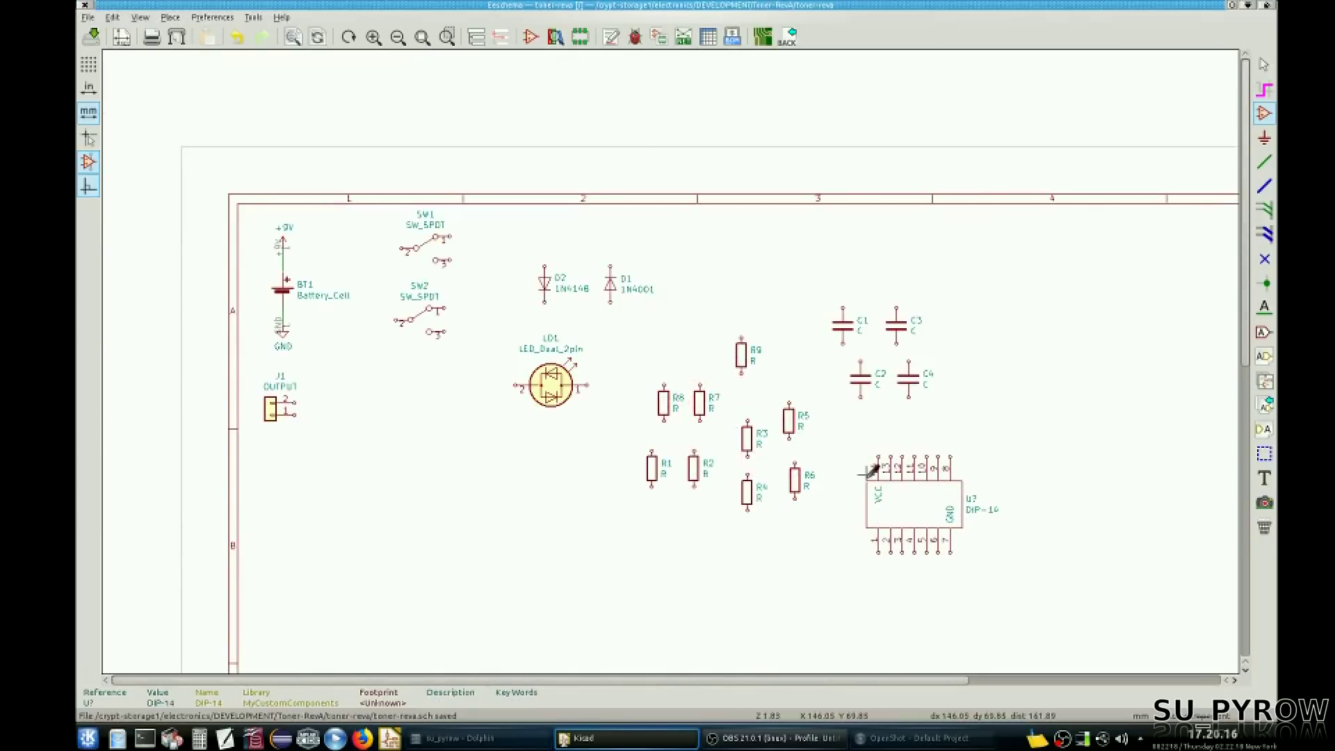
pyautogui.scroll(3, 874, 468)
pyautogui.scroll(-3, 665, 355)
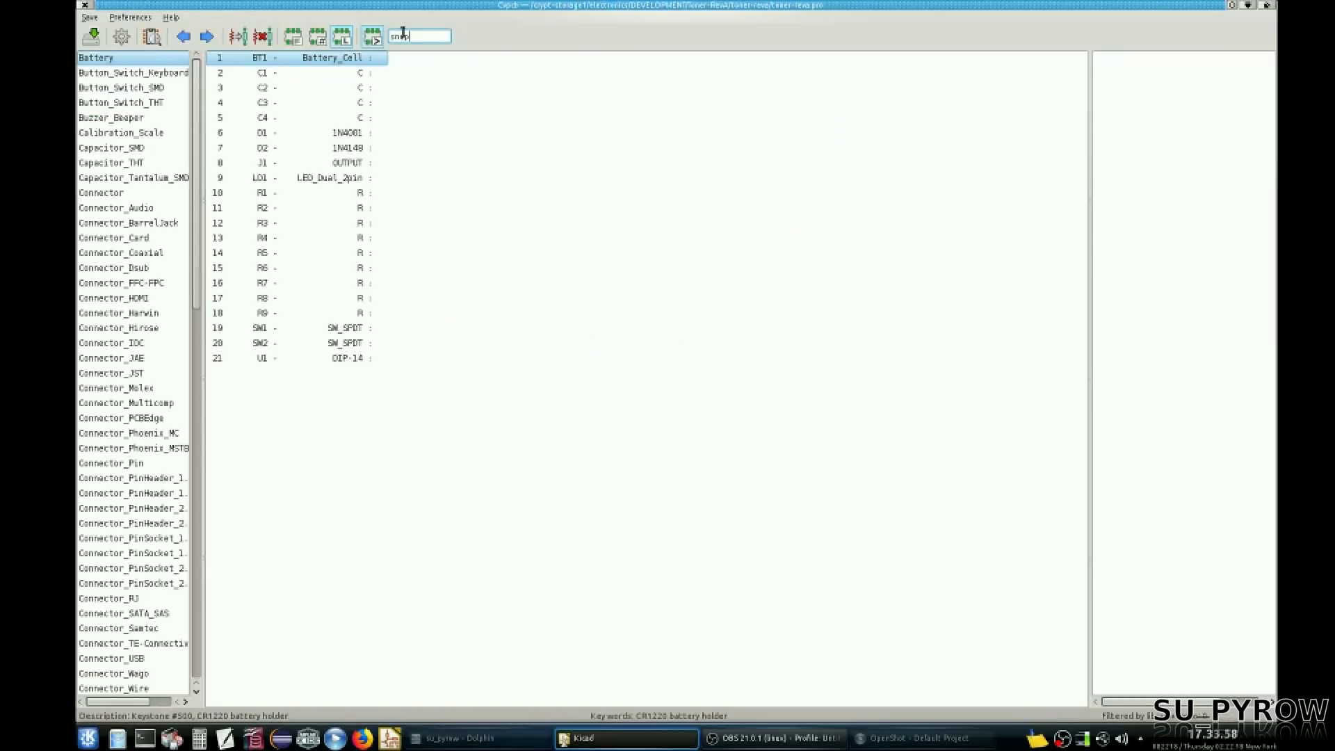
# Step: Try filtering the footprints for BT1 by "conn" and clear the filter text
pyautogui.press('BackSpace')
pyautogui.press('BackSpace')
pyautogui.write('conn')
pyautogui.click(348, 58)
pyautogui.click(425, 38)
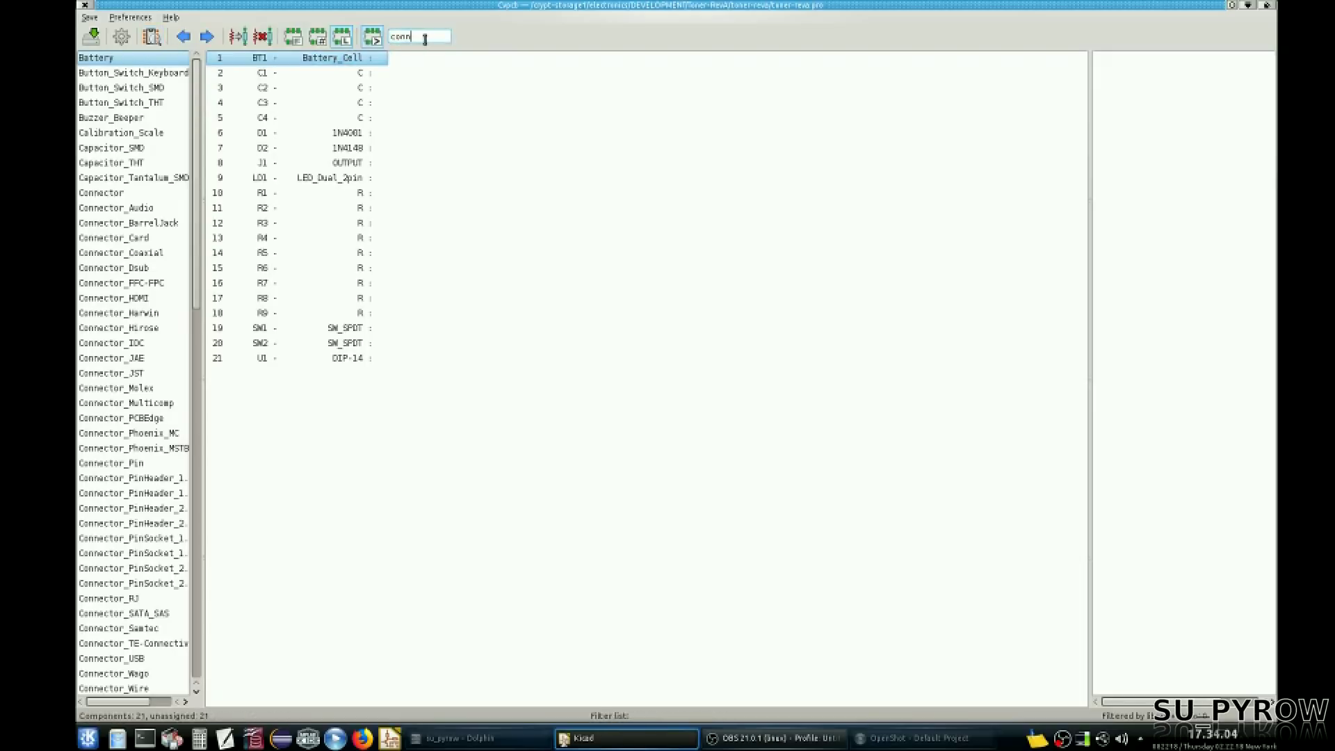
pyautogui.press('BackSpace')
pyautogui.press('BackSpace')
pyautogui.press('BackSpace')
pyautogui.press('BackSpace')
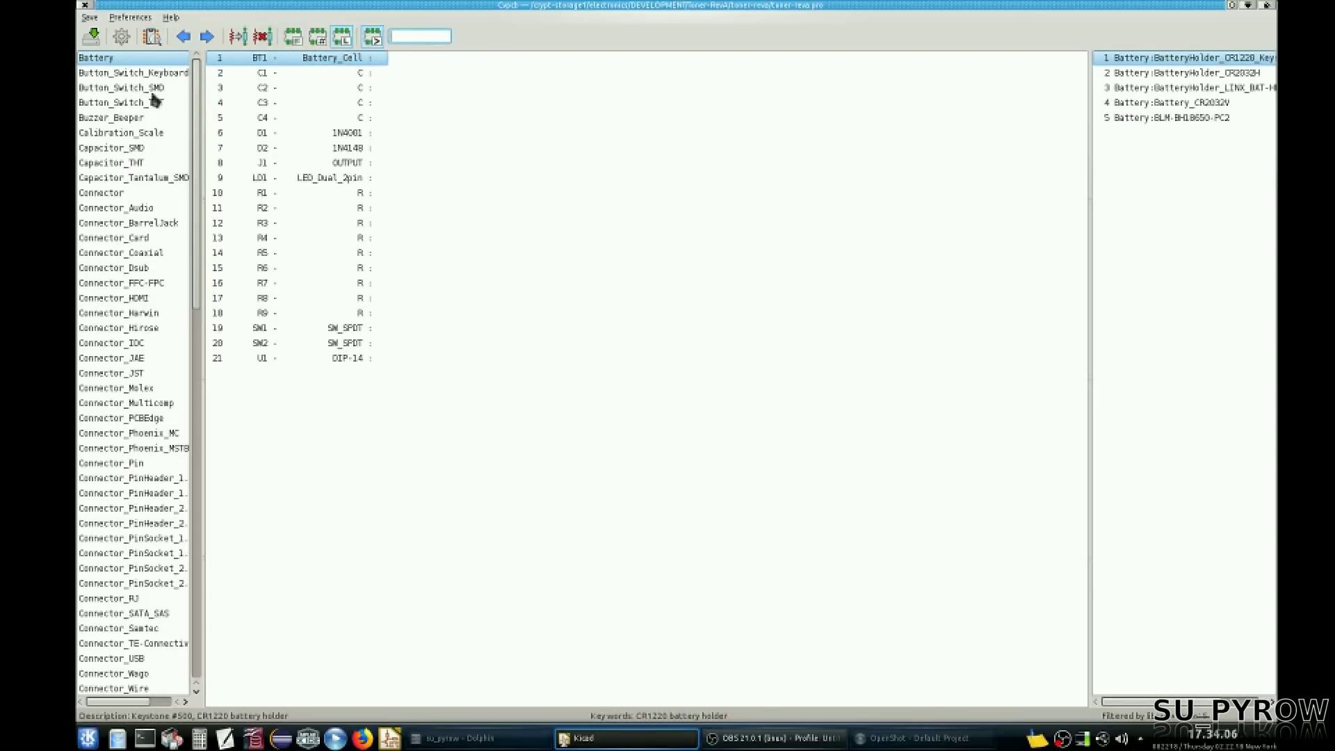
# Step: Widen the footprint library list and choose the Connector_PinHeader_2.54mm library
pyautogui.scroll(-7, 145, 199)
pyautogui.scroll(-7, 145, 199)
pyautogui.scroll(6, 143, 198)
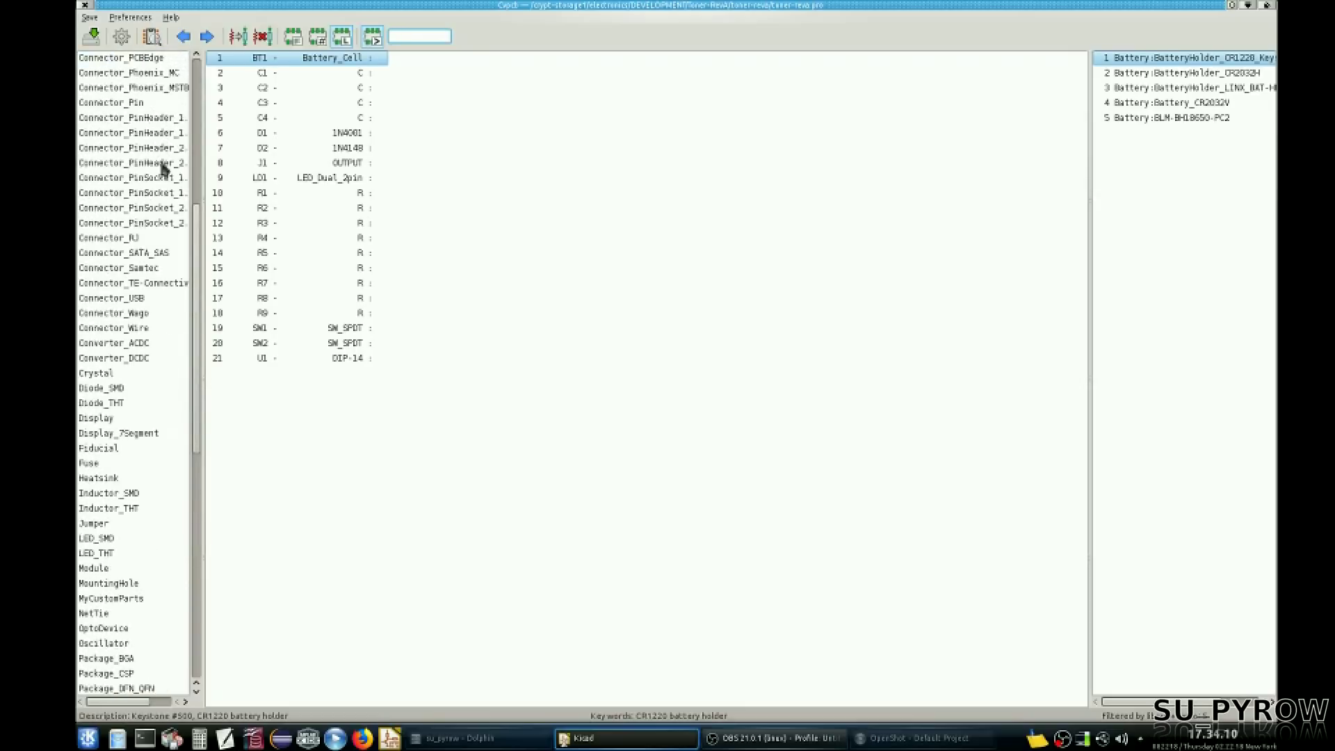
pyautogui.moveTo(224, 163); pyautogui.dragTo(323, 164)
pyautogui.click(158, 167)
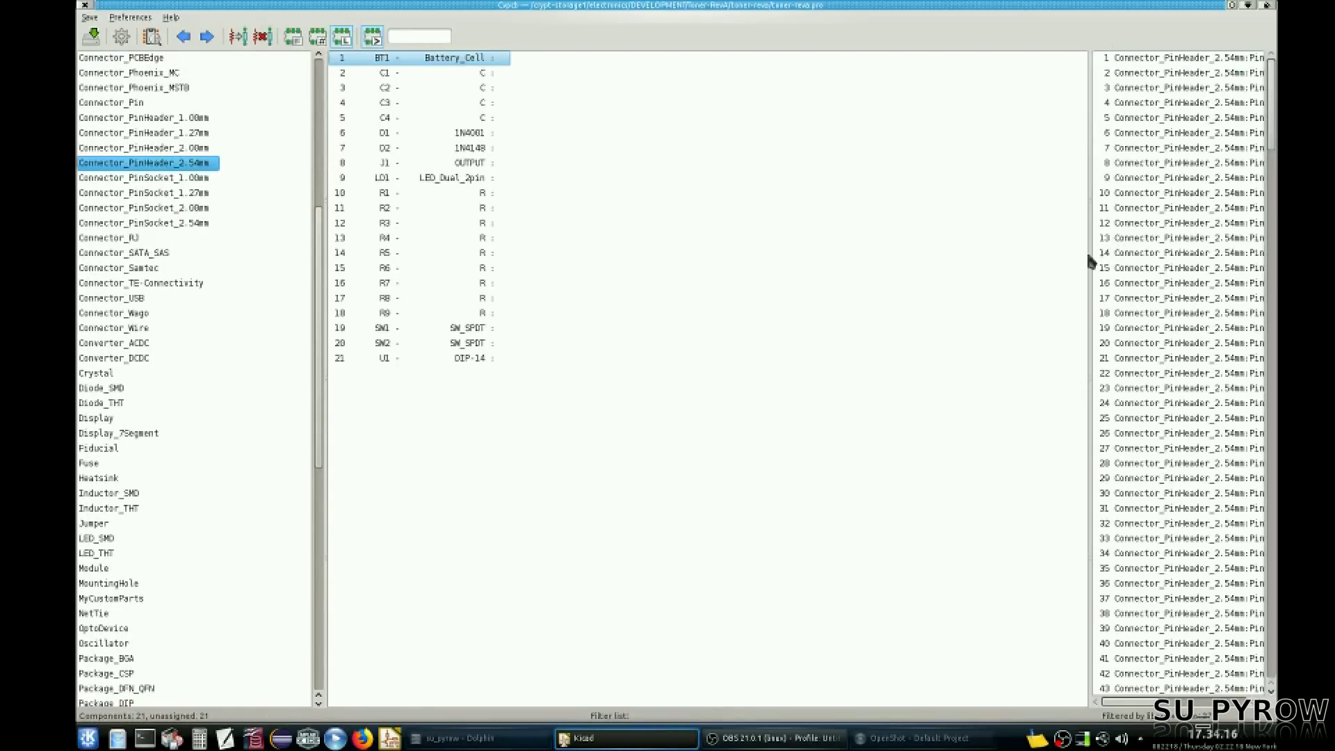
# Step: Widen the filtered footprint list and assign PinHeader_1x02_P2.54mm_Vertical to the battery cell BT1
pyautogui.moveTo(1091, 252); pyautogui.dragTo(884, 251)
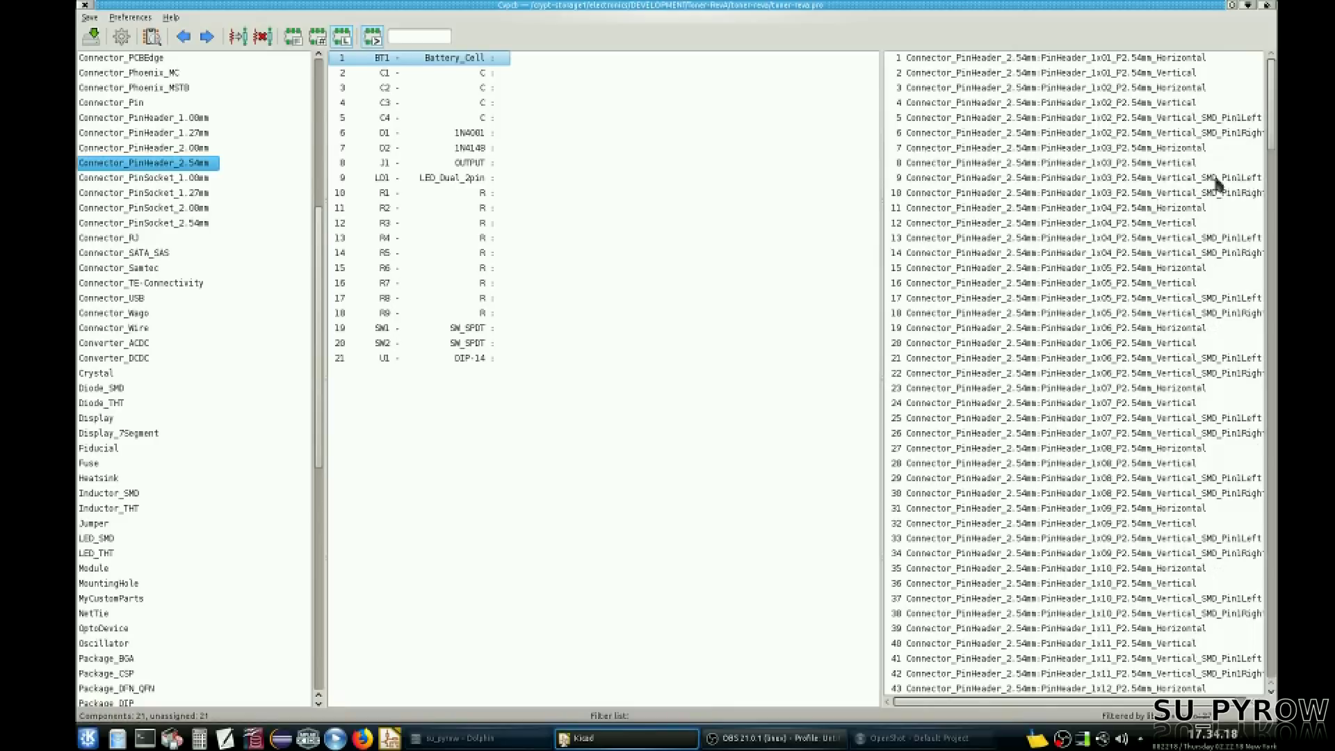
pyautogui.moveTo(883, 269); pyautogui.dragTo(754, 276)
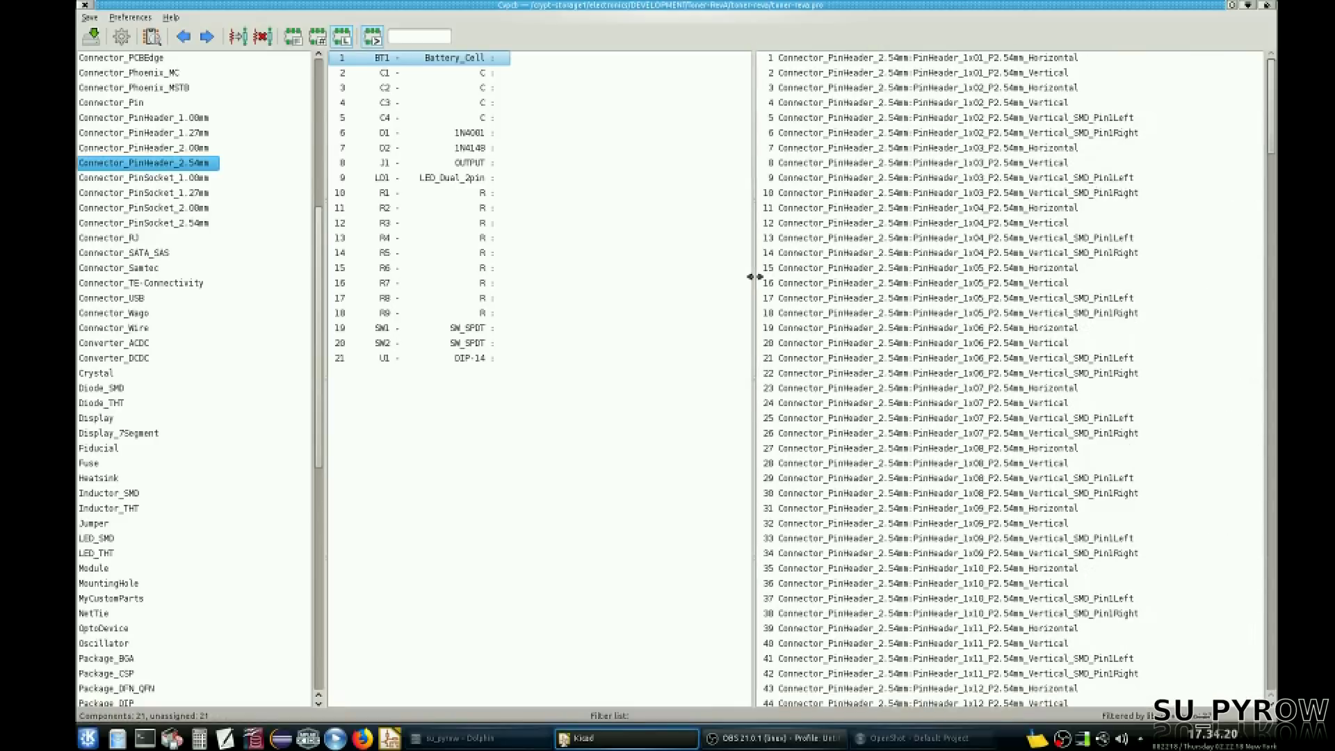
pyautogui.scroll(-11, 1062, 186)
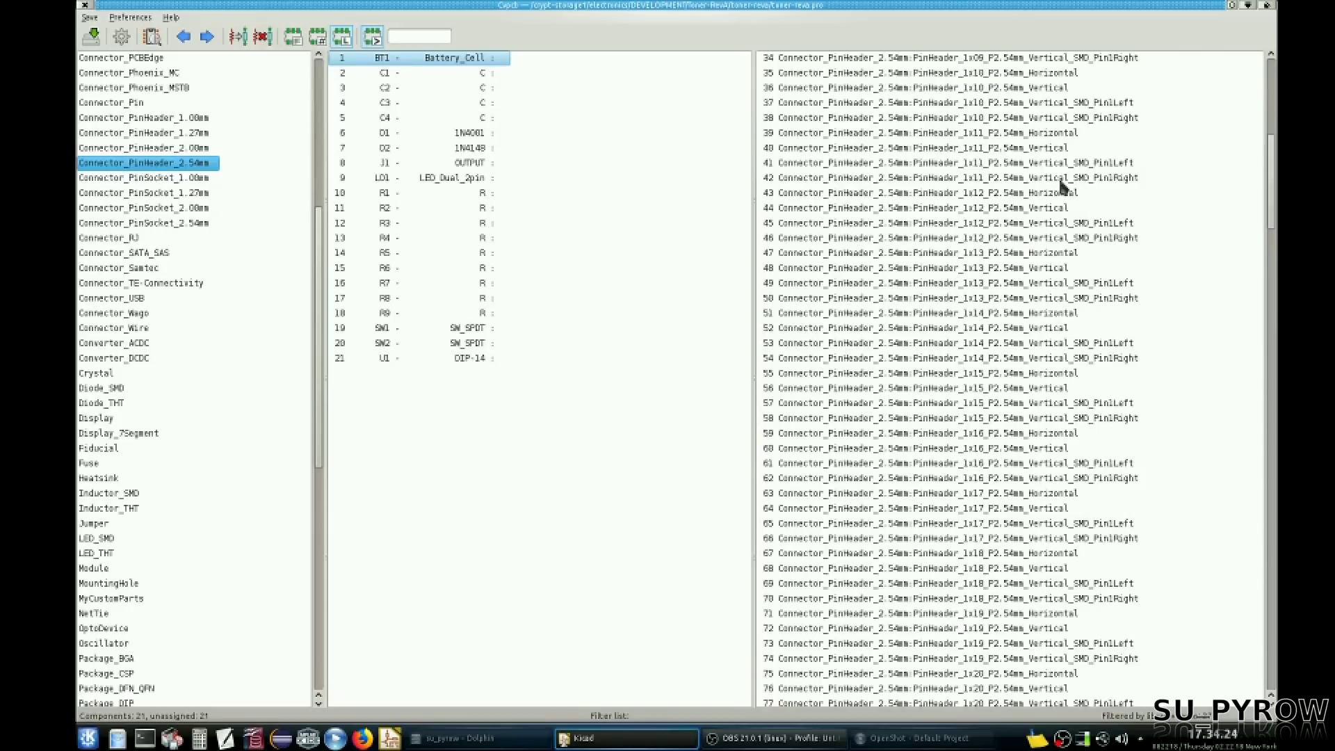
pyautogui.scroll(11, 1062, 186)
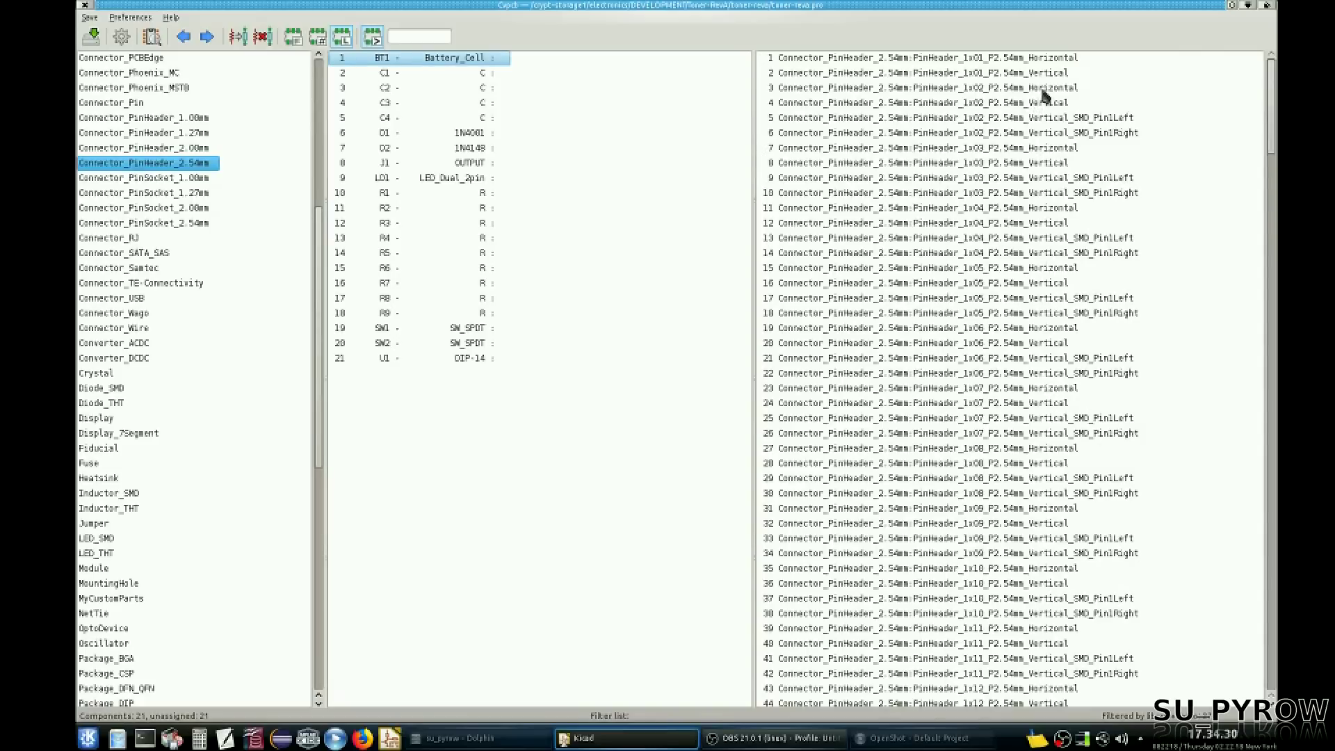
pyautogui.click(1043, 106)
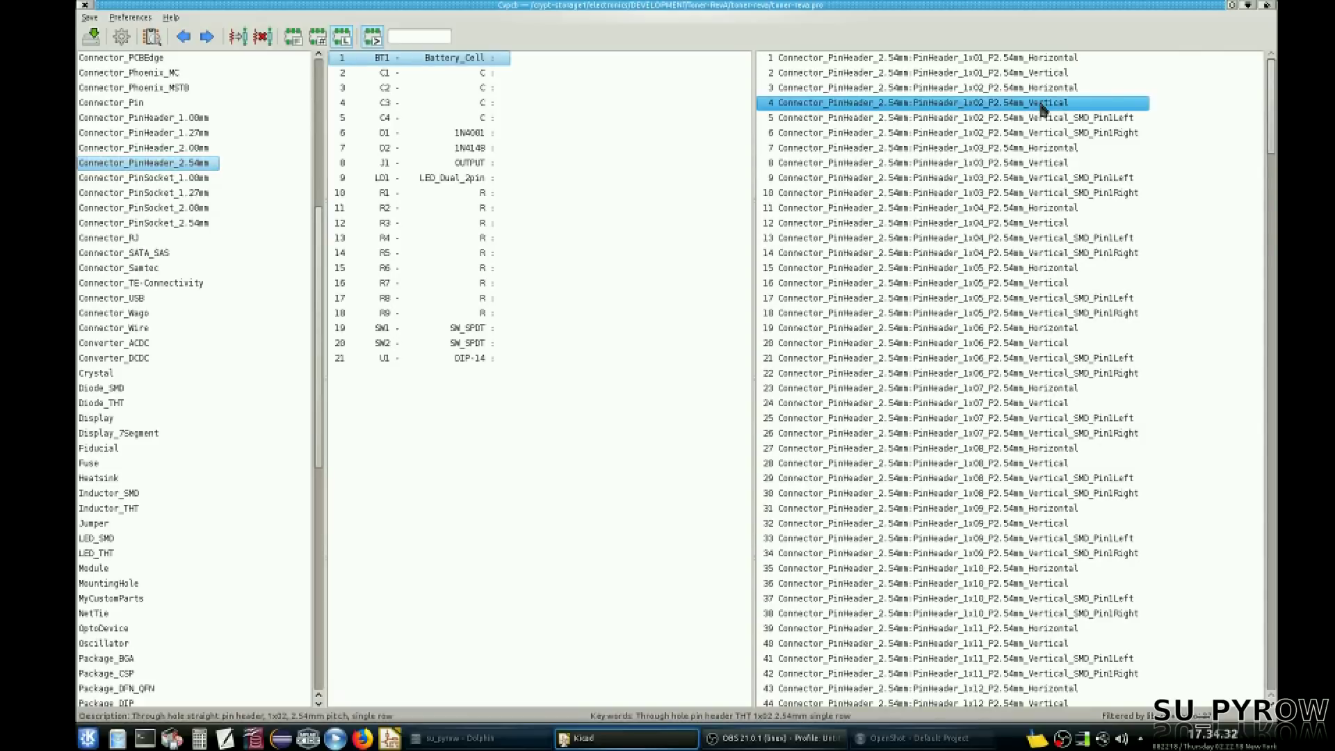
pyautogui.doubleClick(949, 106)
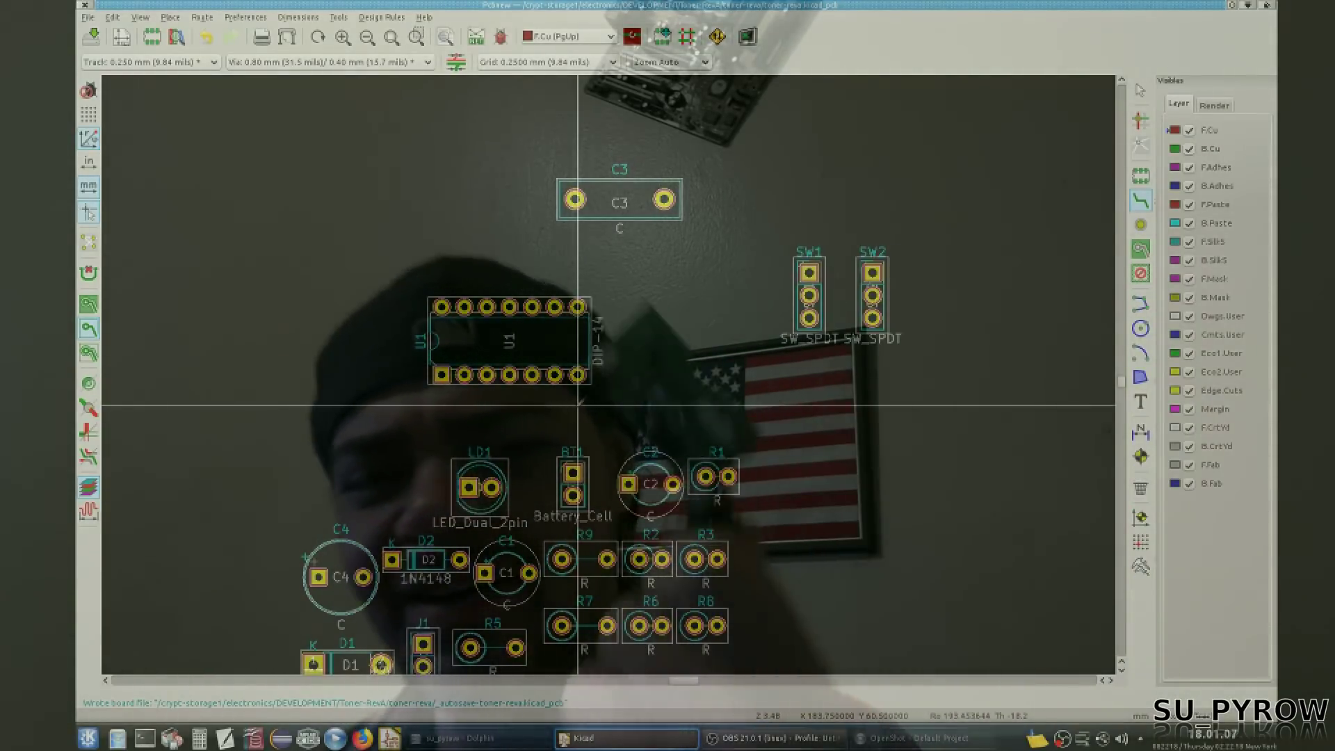
# Step: Save the board and inspect the placed components in the 3D viewer
pyautogui.click(91, 37)
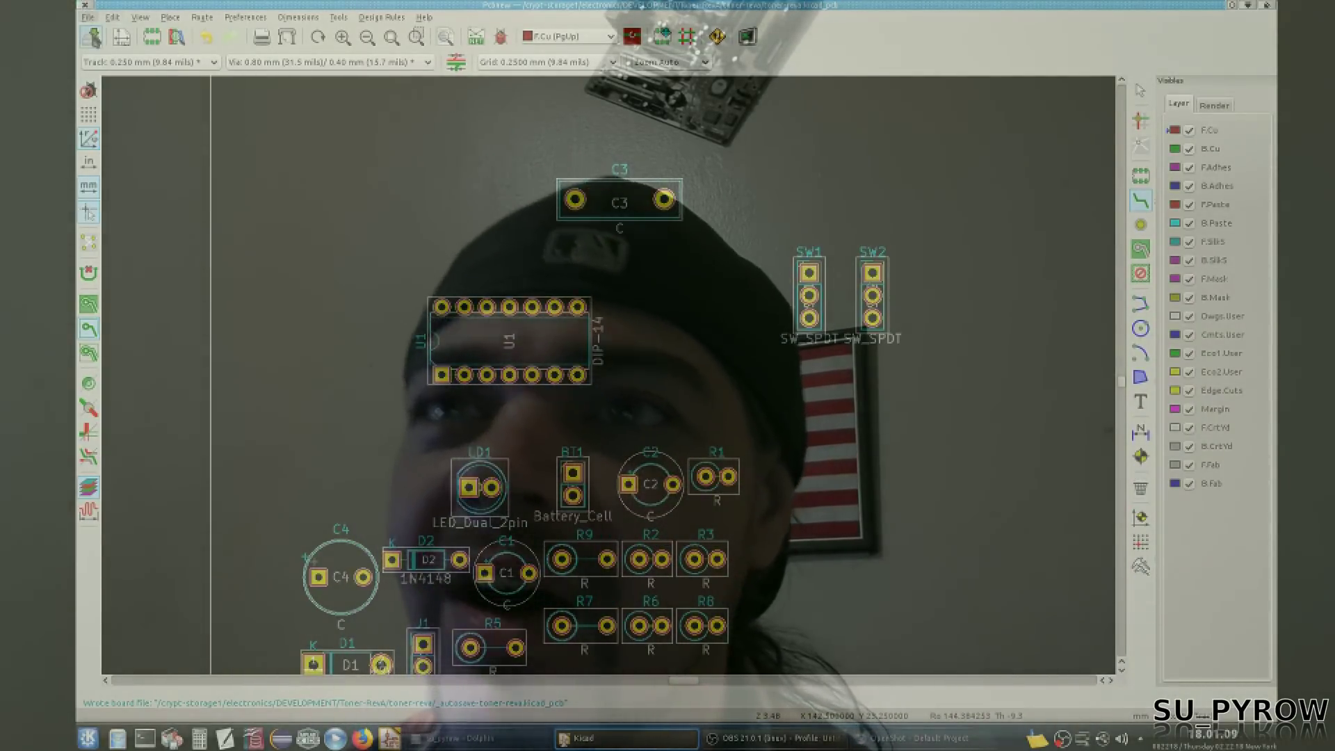
pyautogui.click(142, 18)
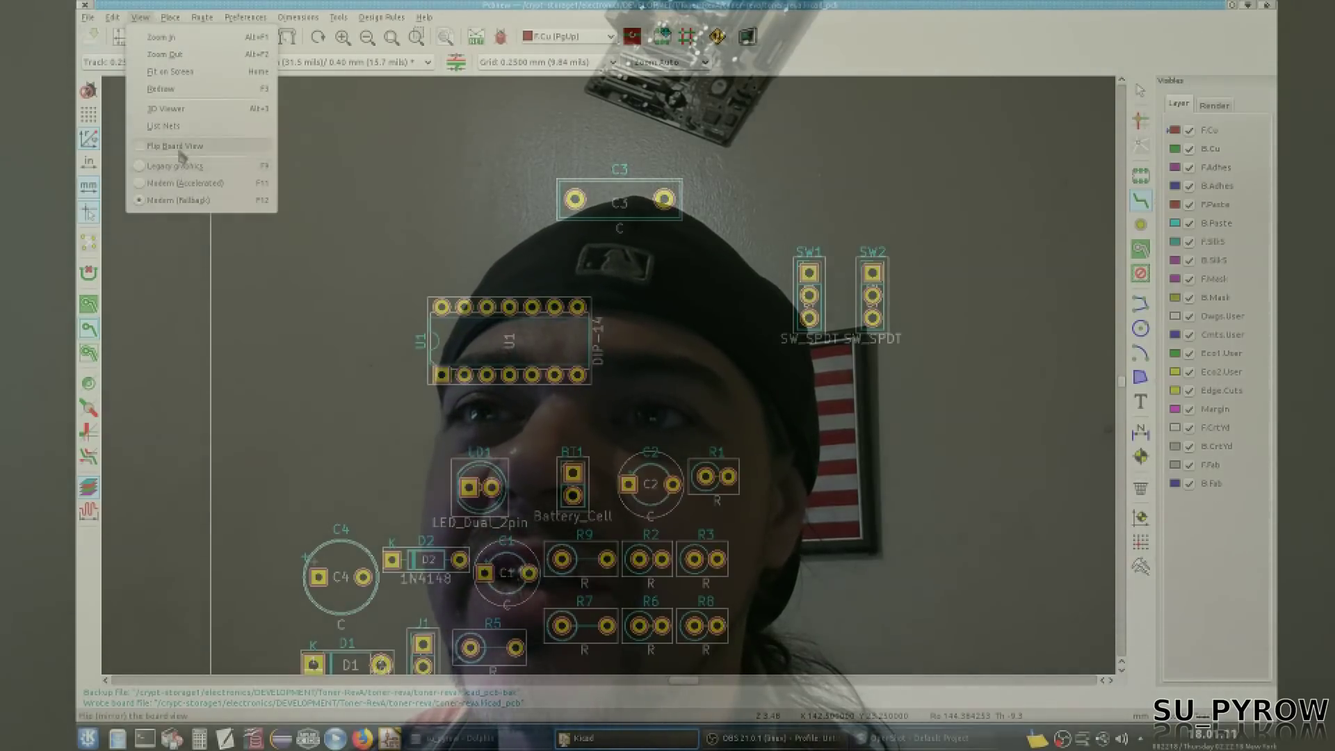
pyautogui.click(185, 111)
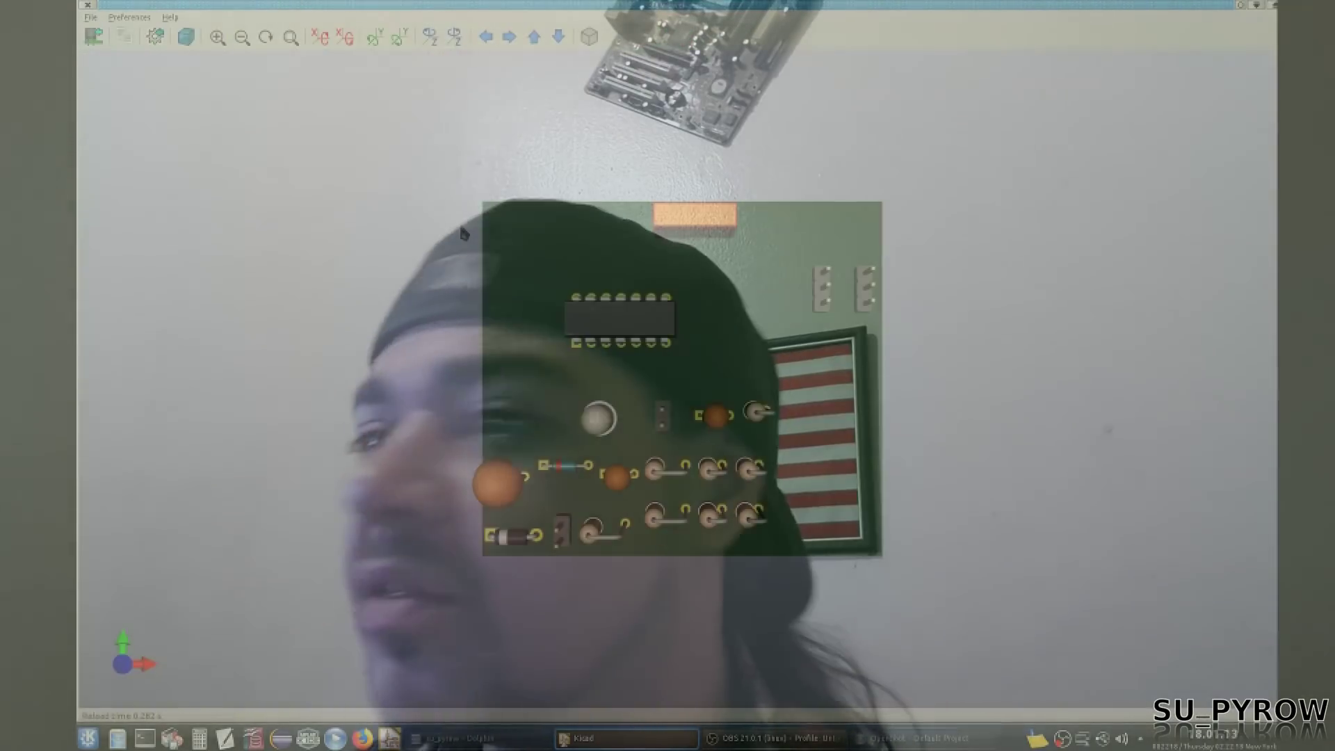
pyautogui.scroll(4, 629, 476)
pyautogui.moveTo(630, 476); pyautogui.dragTo(614, 431)
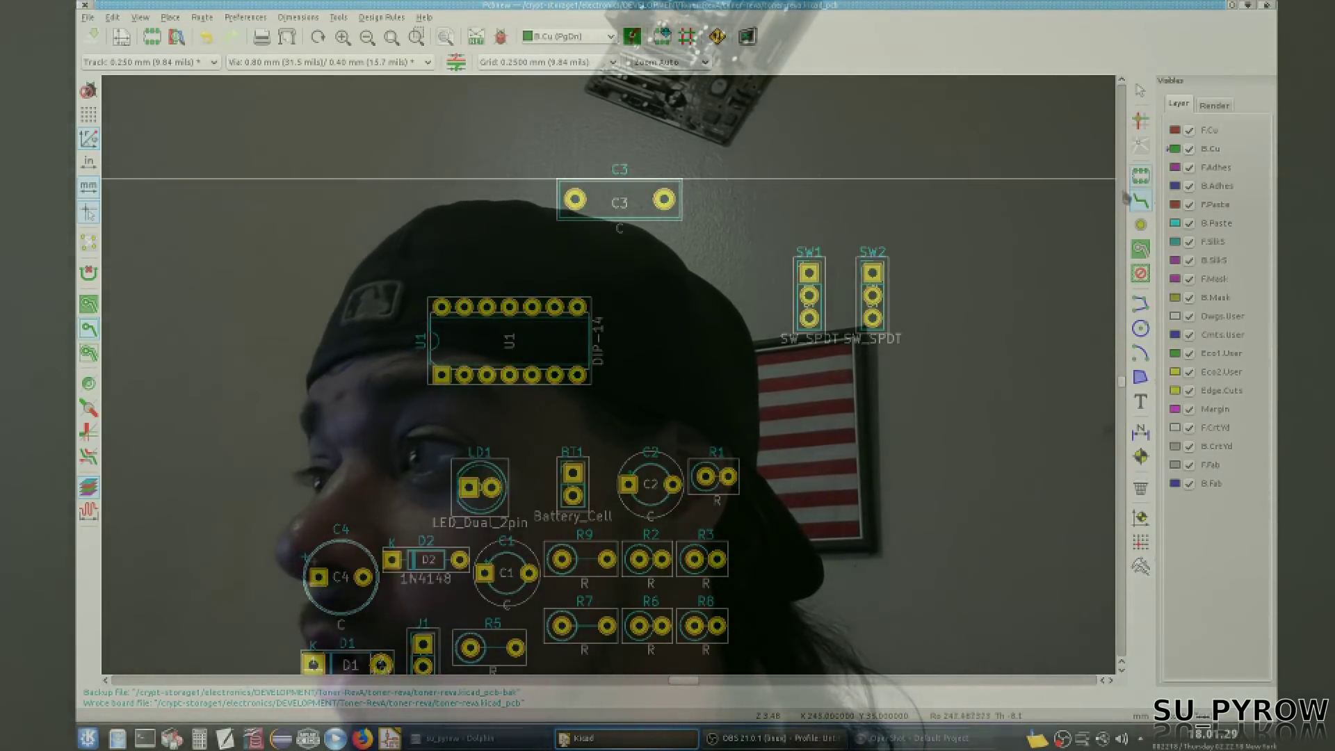
# Step: Try routing a B.Cu track from the upper-right pad of U1
pyautogui.click(577, 306)
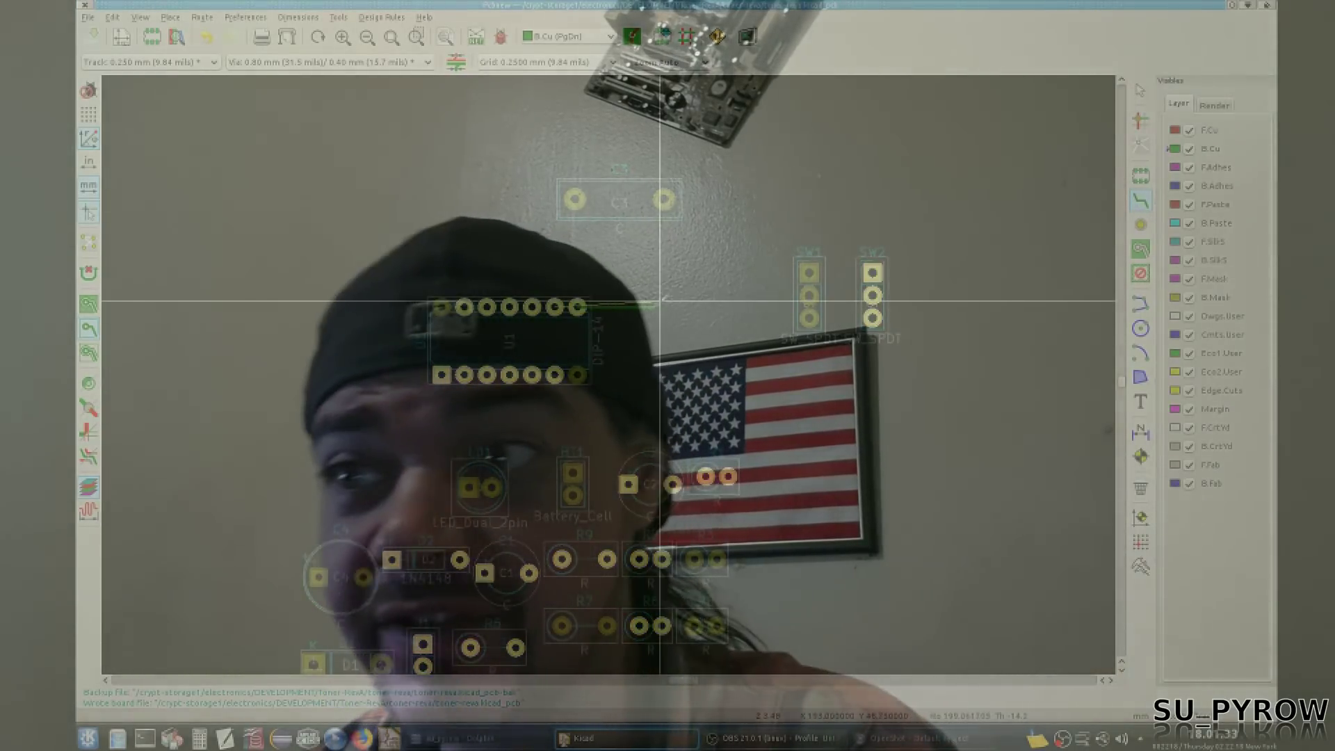
pyautogui.press('Escape')
pyautogui.click(578, 306)
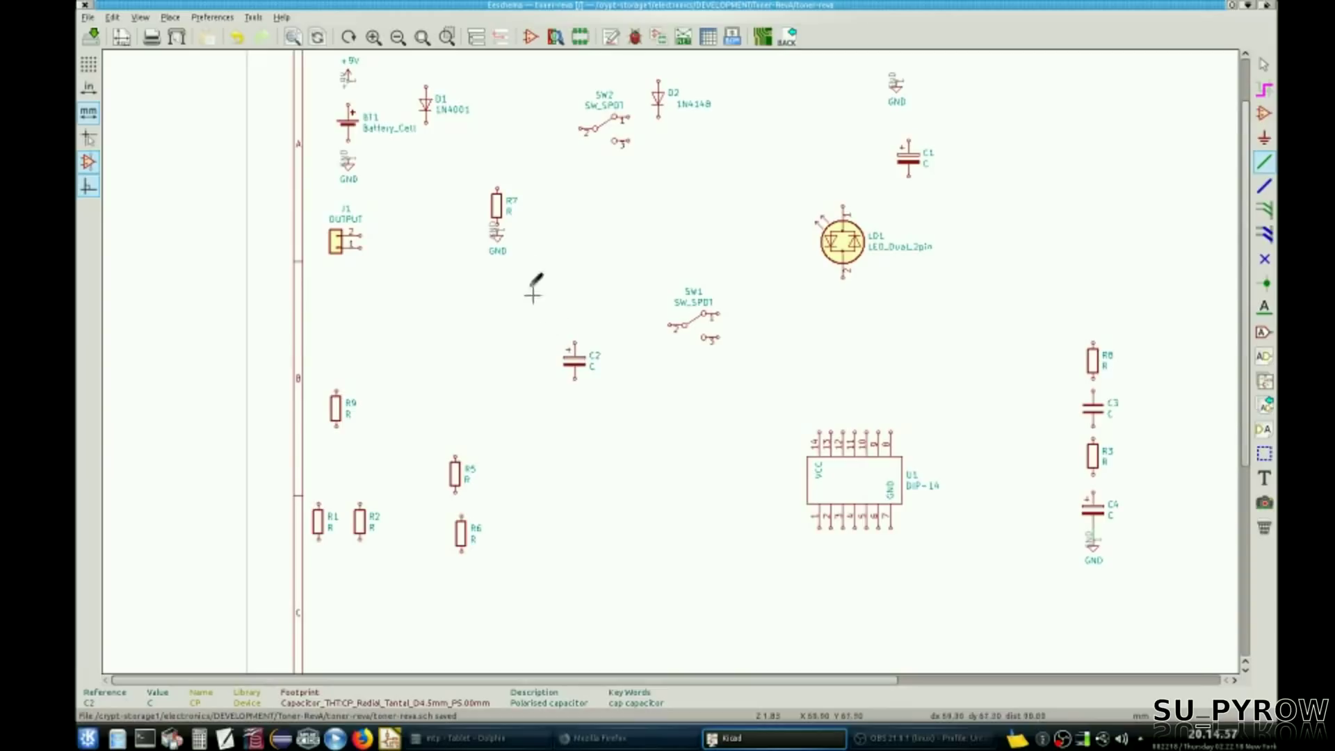
# Step: Move R5 to the left of C2, and arrange a horizontal R6 above a rotated SW2 with its common pin upward
pyautogui.moveTo(455, 468); pyautogui.dragTo(523, 320)
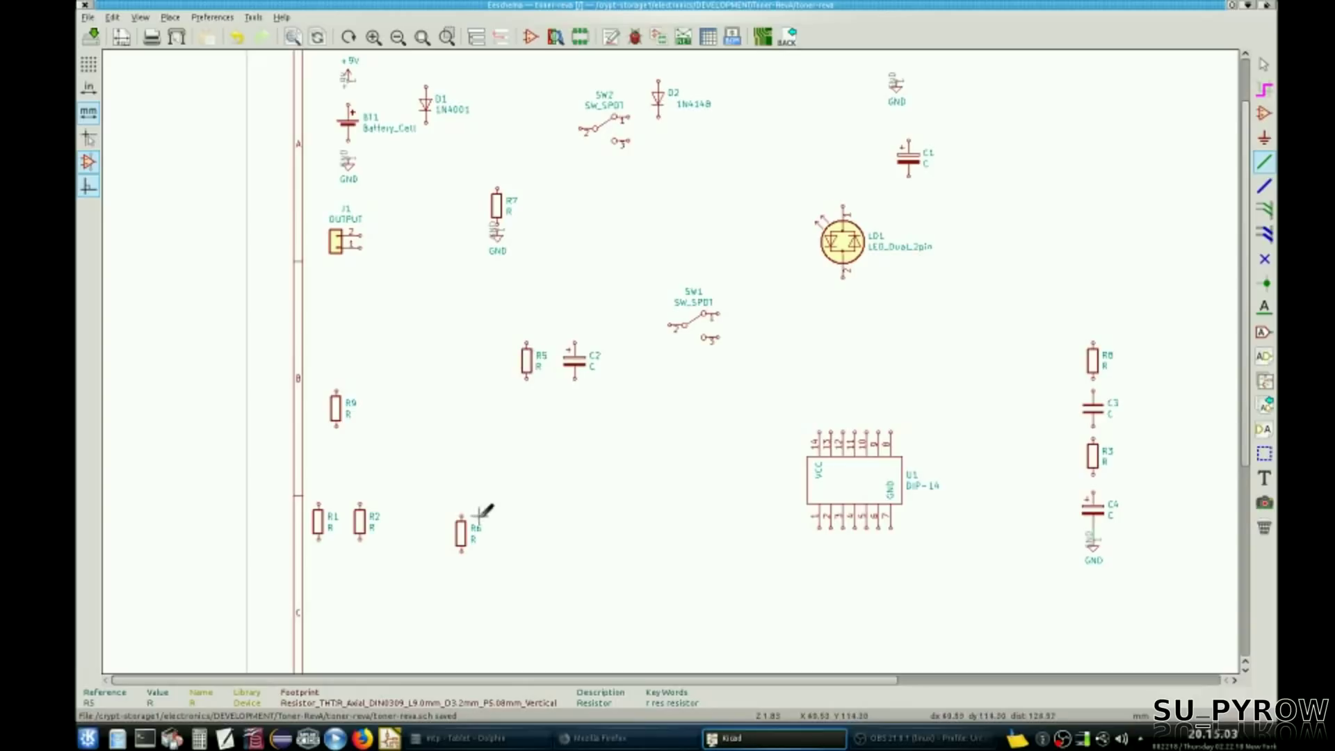
pyautogui.moveTo(468, 512); pyautogui.dragTo(493, 405)
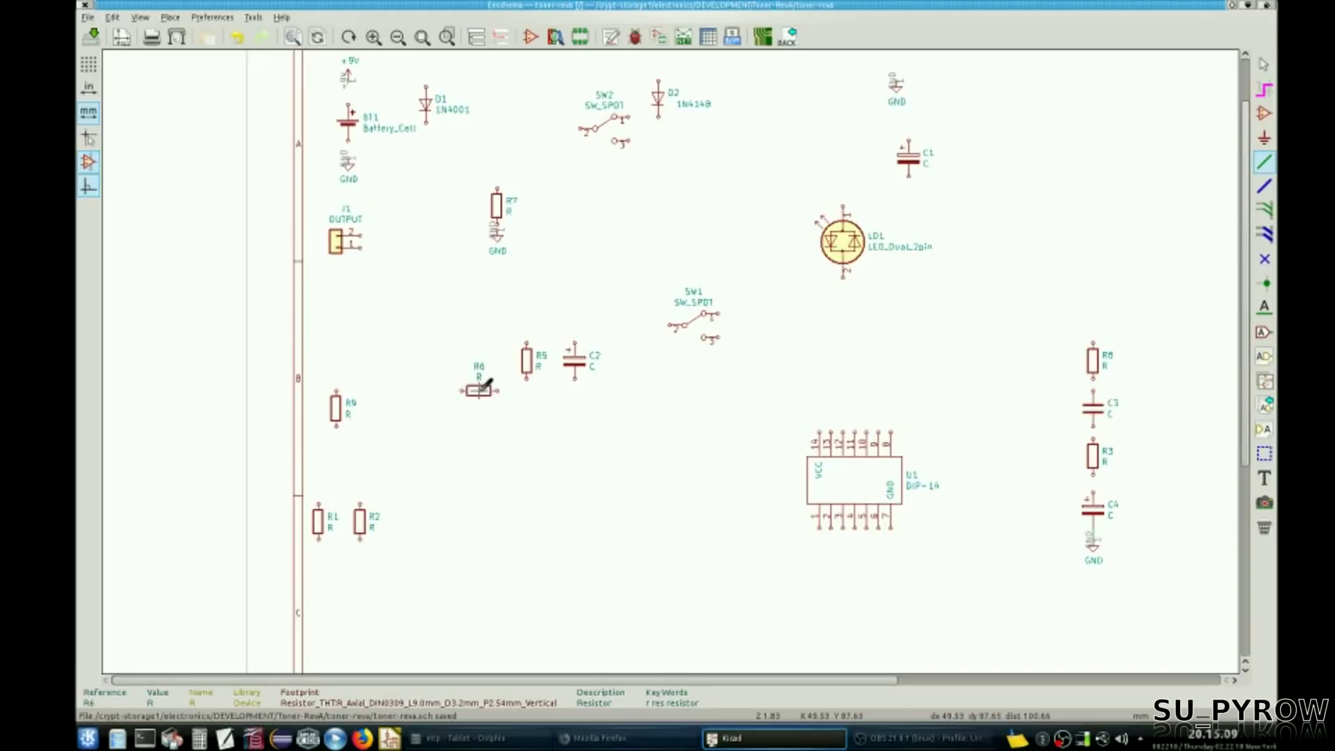
pyautogui.moveTo(621, 125); pyautogui.dragTo(500, 448)
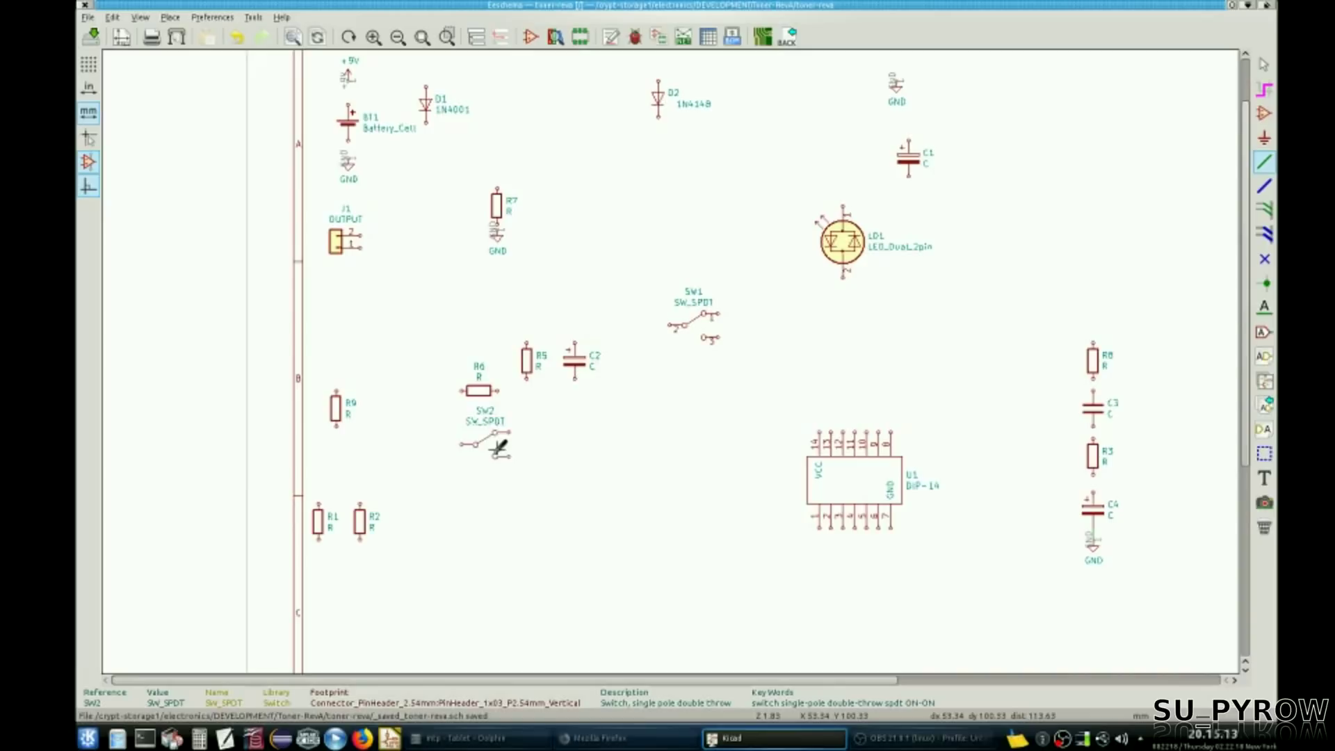
pyautogui.press('r')
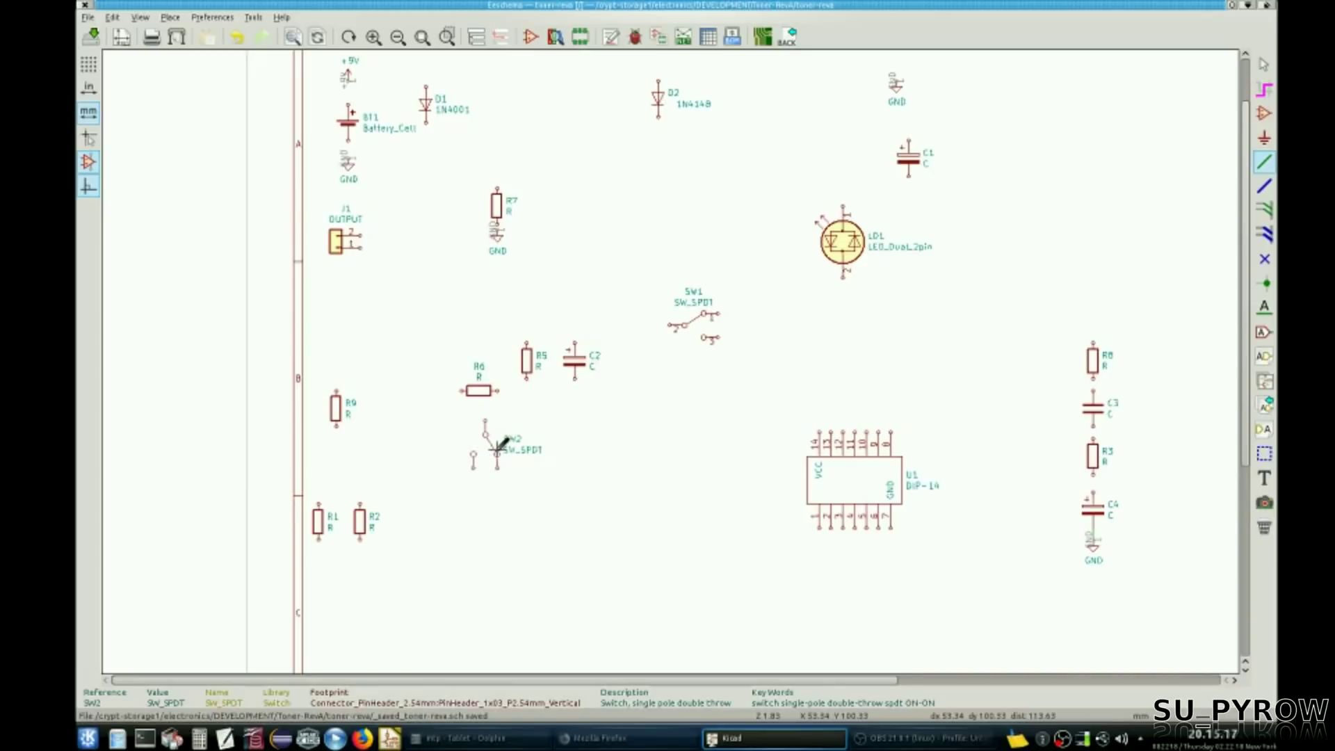
pyautogui.moveTo(502, 444); pyautogui.dragTo(475, 448)
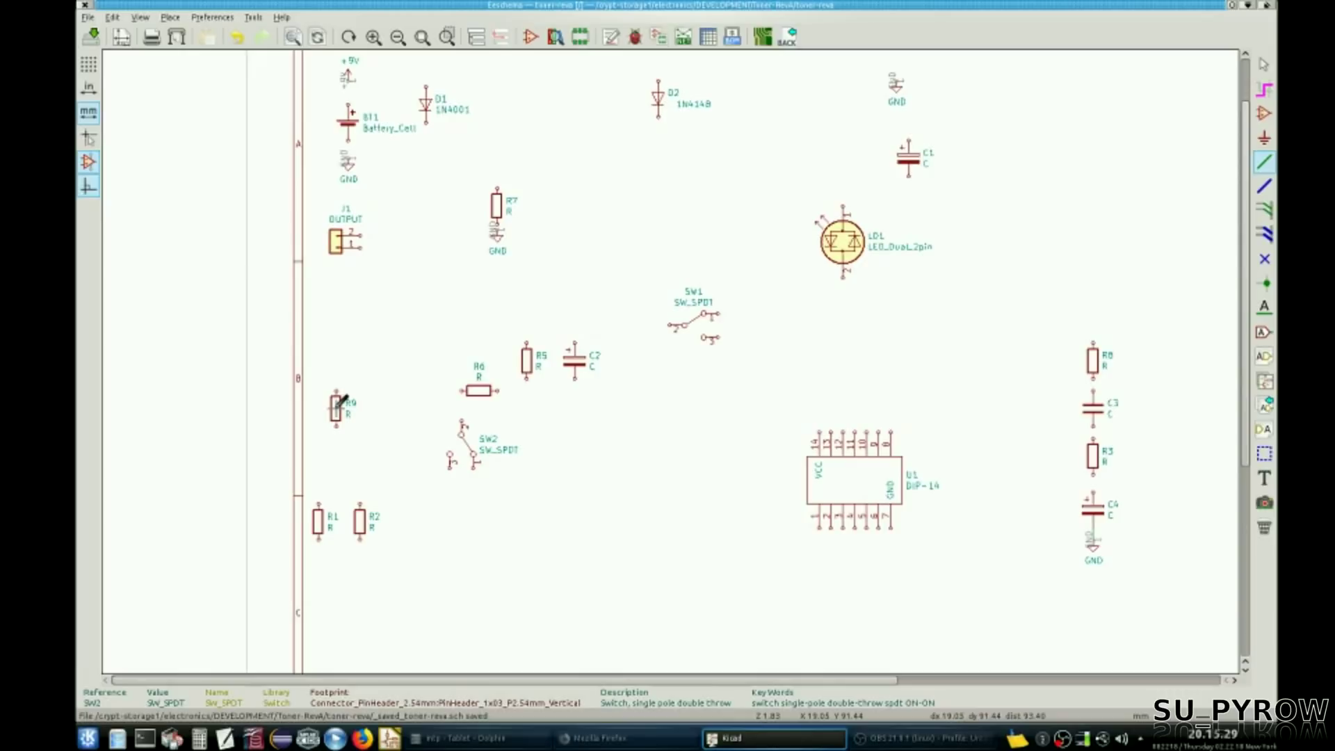
# Step: Move LD1 above R6, with R8 laid horizontally above the LED and R7 to its upper right
pyautogui.moveTo(842, 240); pyautogui.dragTo(464, 314)
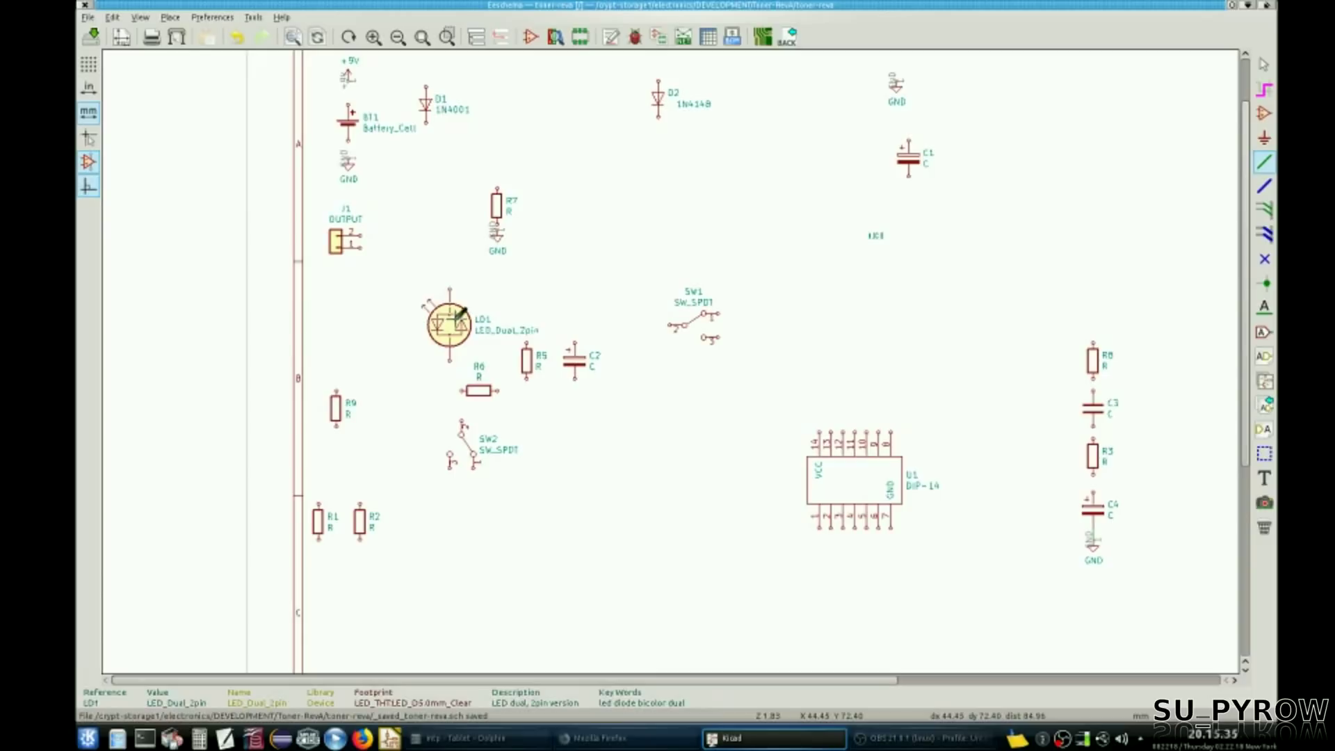
pyautogui.moveTo(464, 311); pyautogui.dragTo(488, 288)
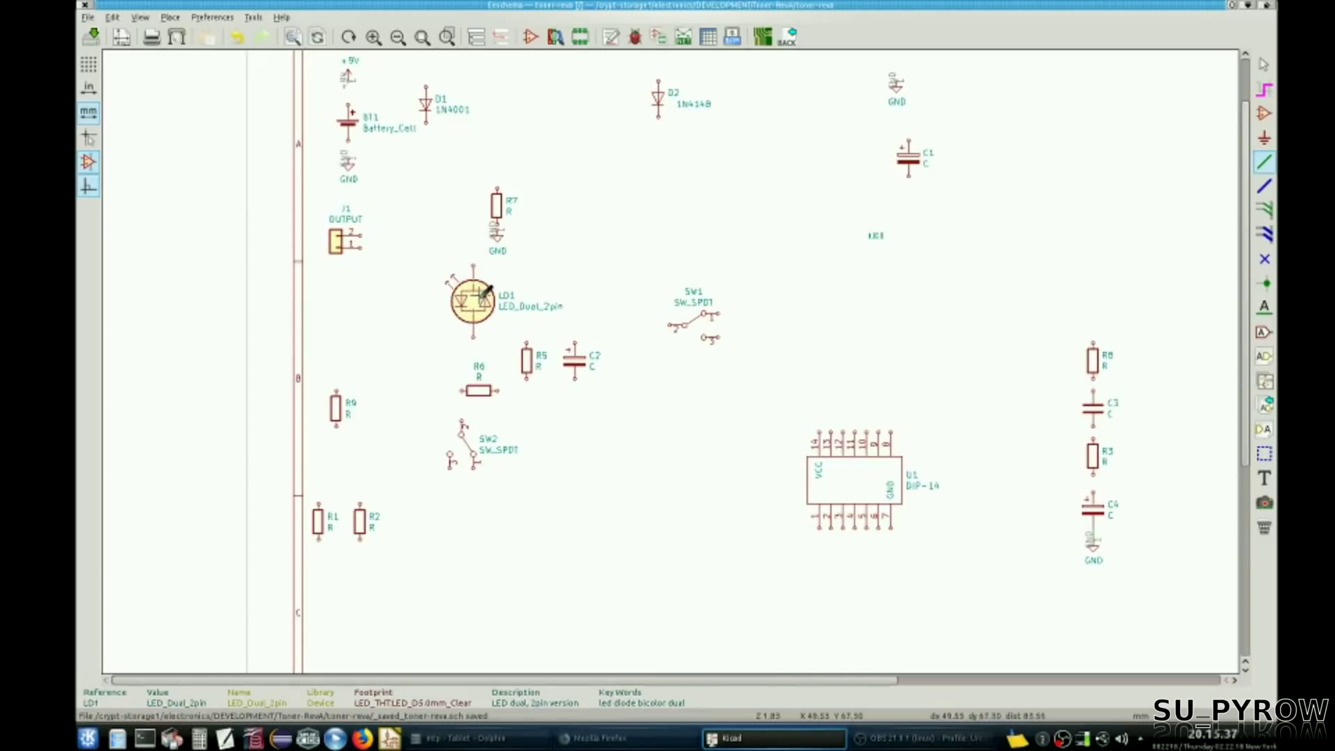
pyautogui.moveTo(500, 198); pyautogui.dragTo(561, 196)
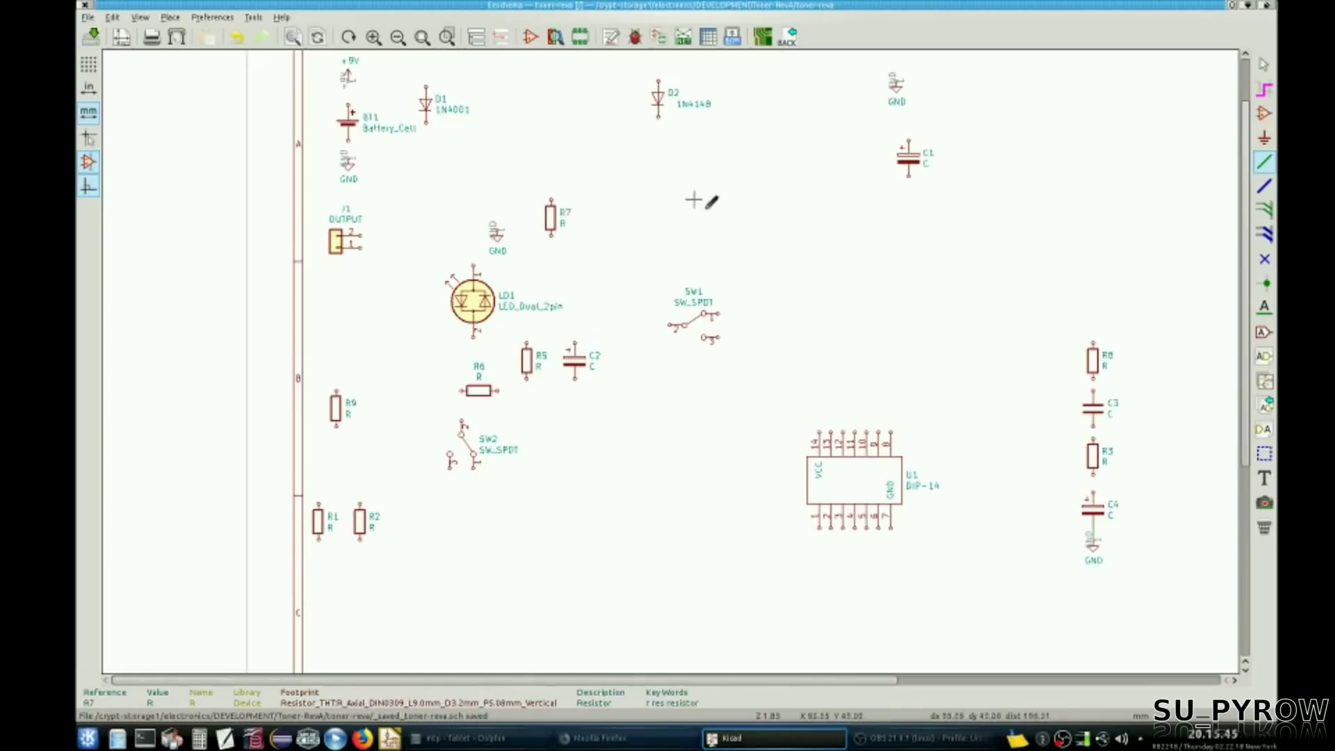
pyautogui.moveTo(1094, 347); pyautogui.dragTo(462, 255)
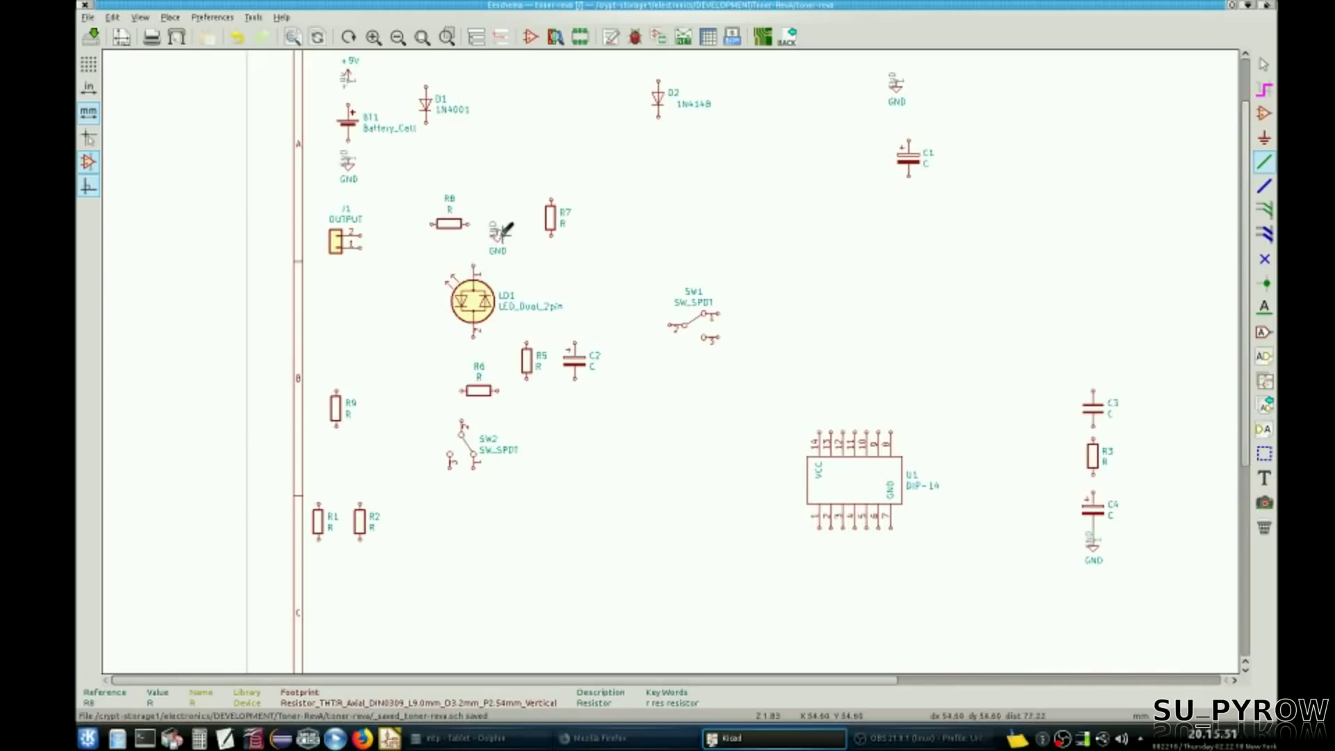
# Step: Move the GND symbol near R7 up out of the way, and line up R8, R7 and D1 in one row
pyautogui.click(501, 236)
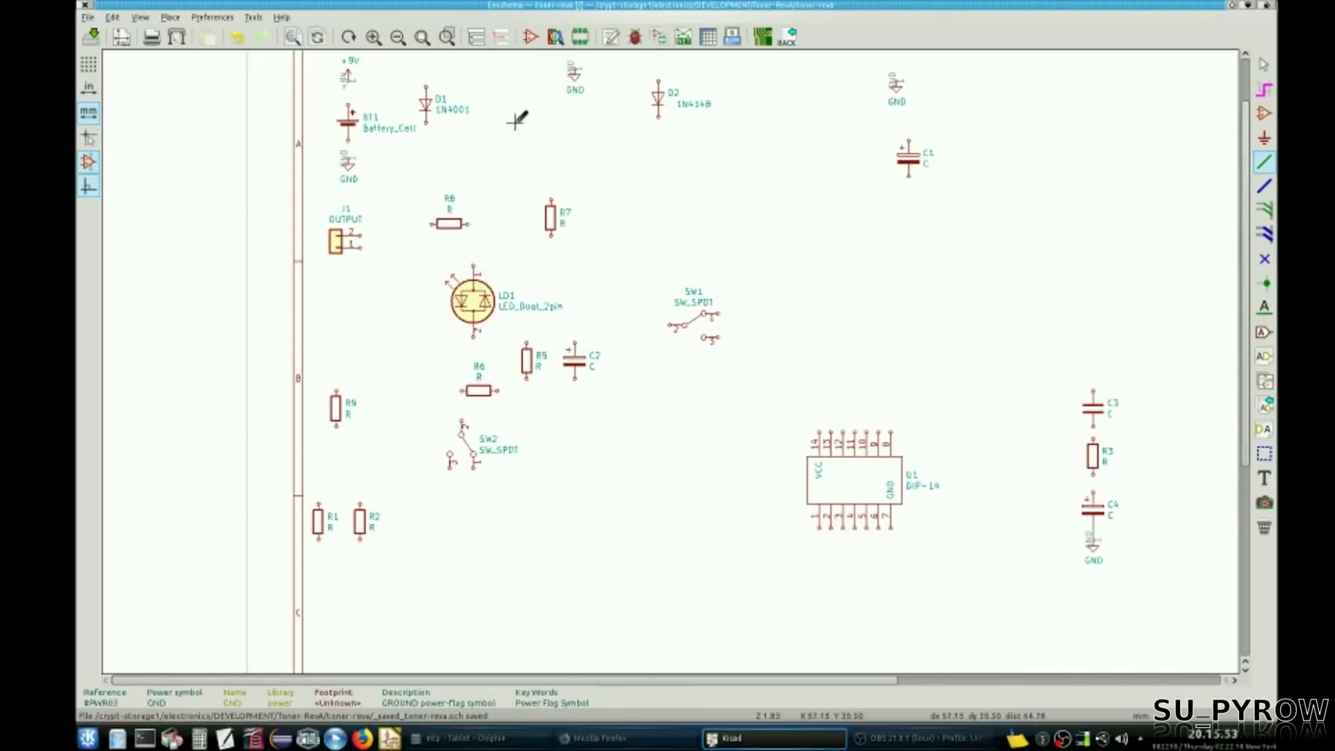
pyautogui.moveTo(436, 101); pyautogui.dragTo(541, 143)
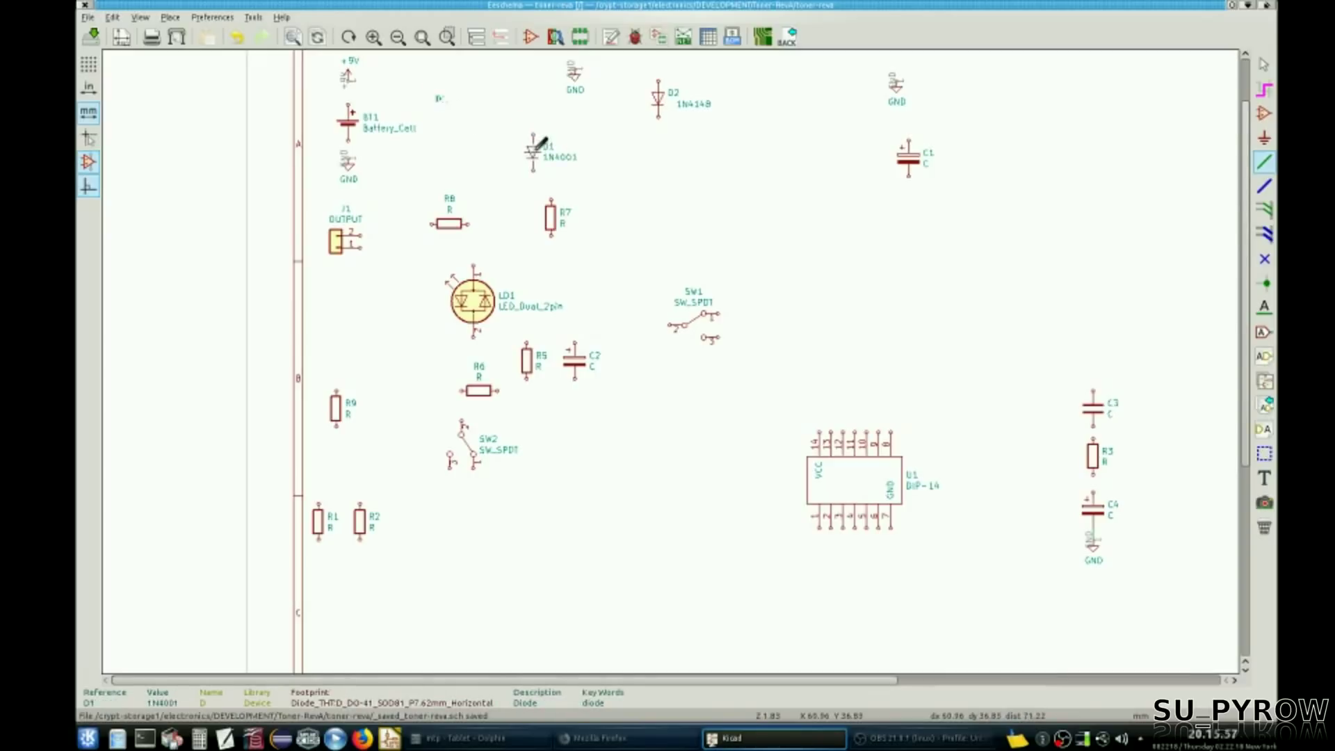
pyautogui.moveTo(549, 146); pyautogui.dragTo(610, 220)
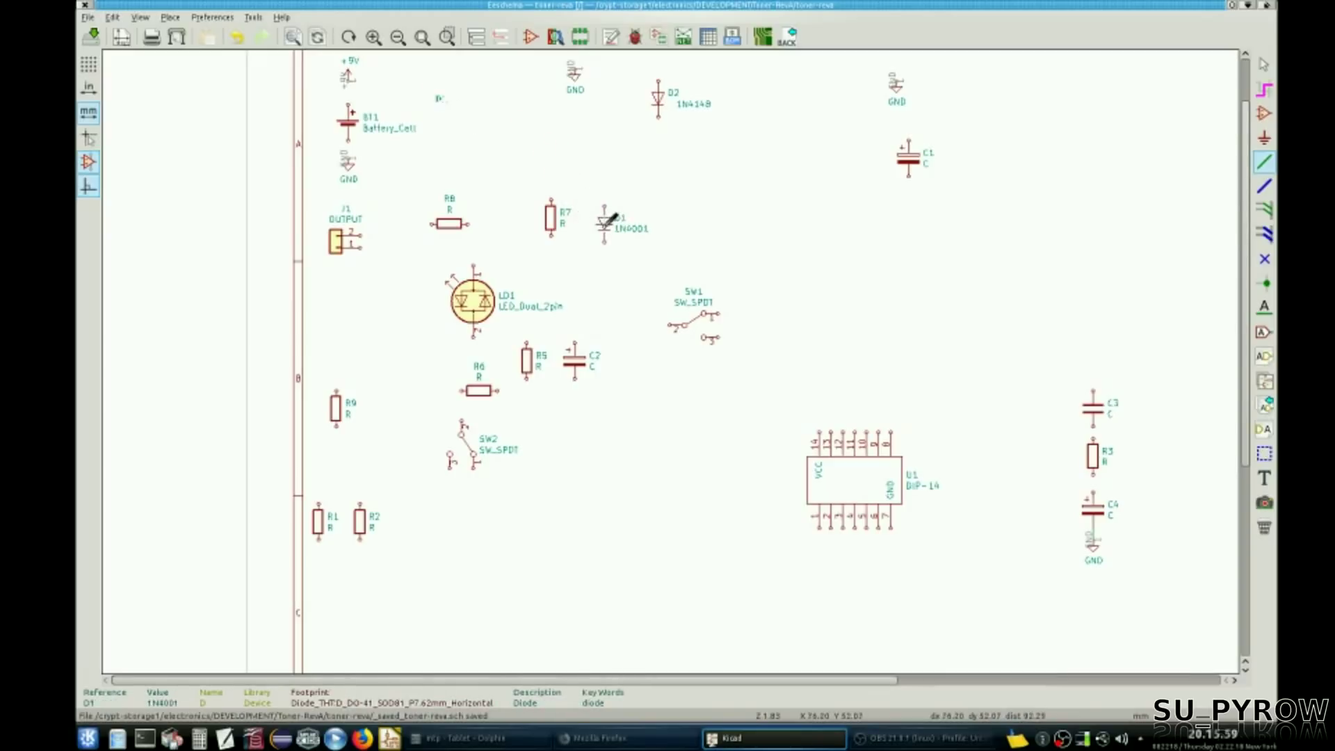
pyautogui.click(457, 219)
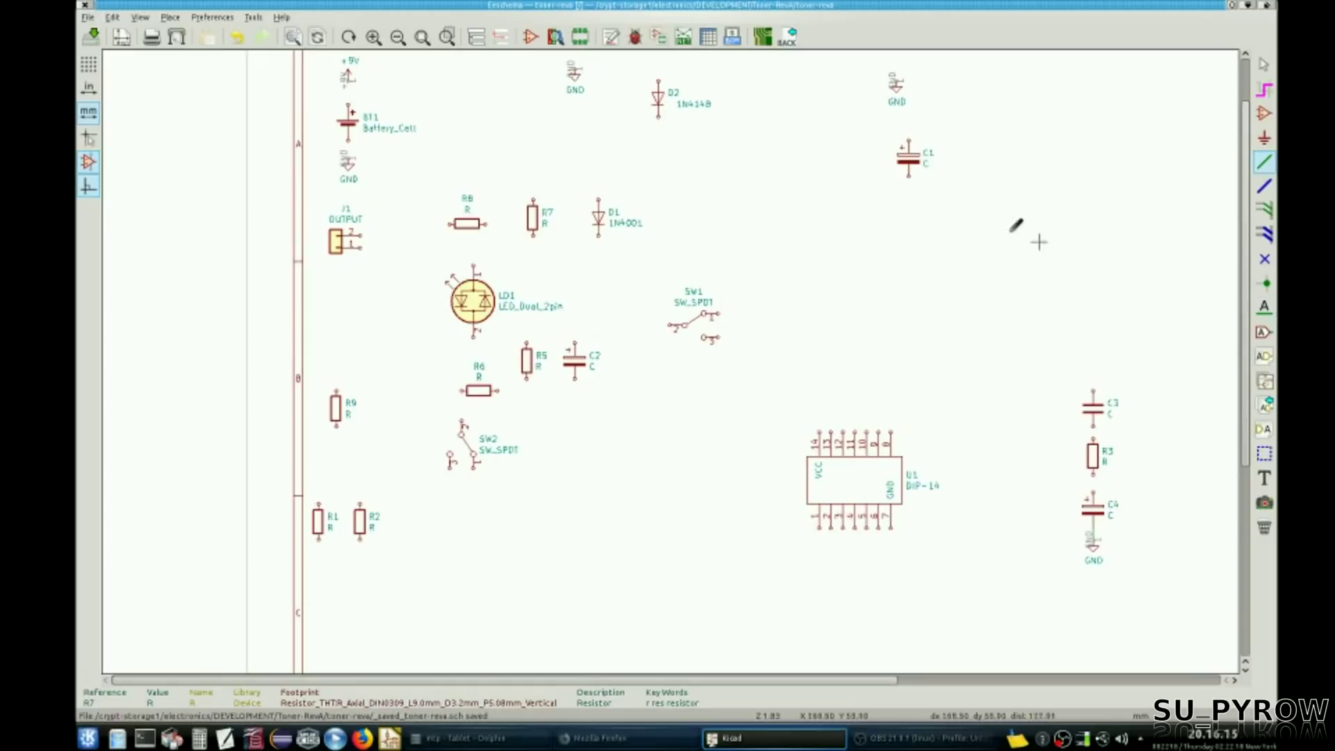
# Step: Move D2 and U1 to the right of SW2, and line up R1, R2 and R3 to the upper right of U1
pyautogui.moveTo(661, 84); pyautogui.dragTo(604, 434)
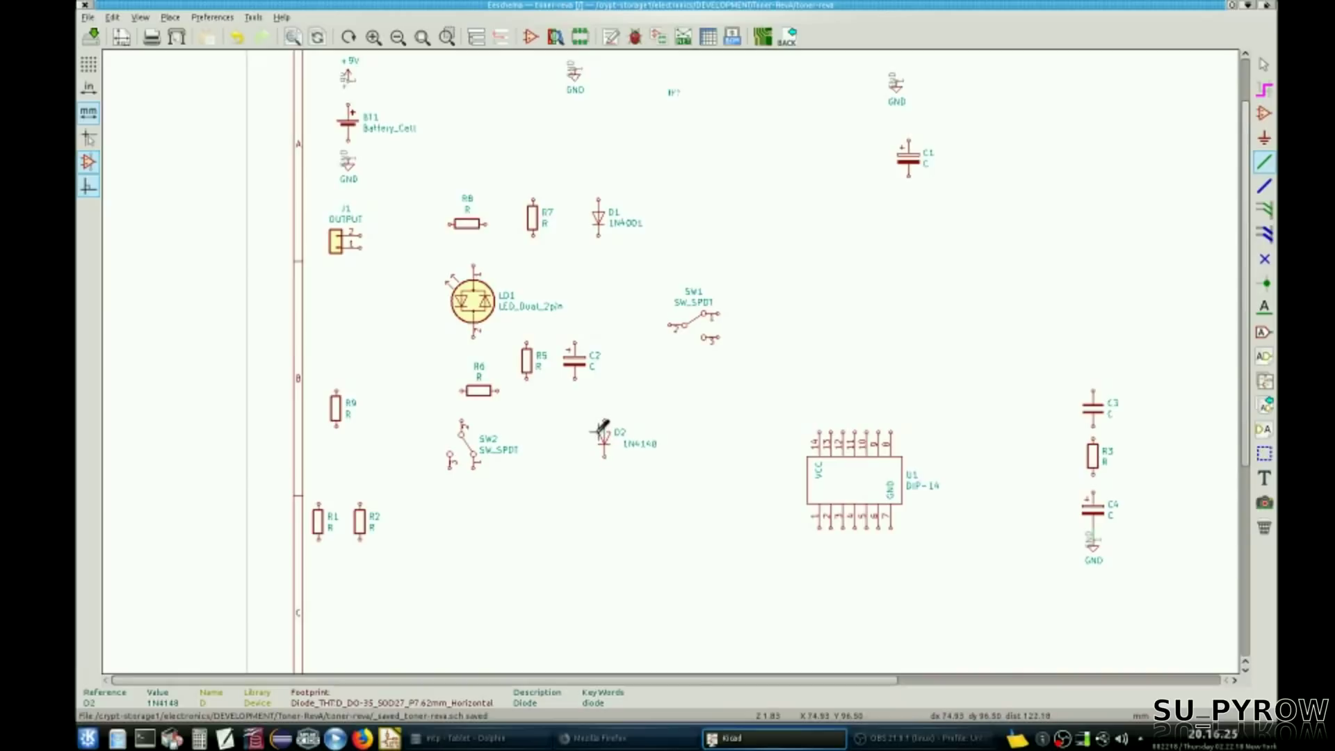
pyautogui.moveTo(868, 477)
pyautogui.mouseDown()
pyautogui.moveTo(739, 424)
pyautogui.moveTo(737, 442)
pyautogui.mouseUp()
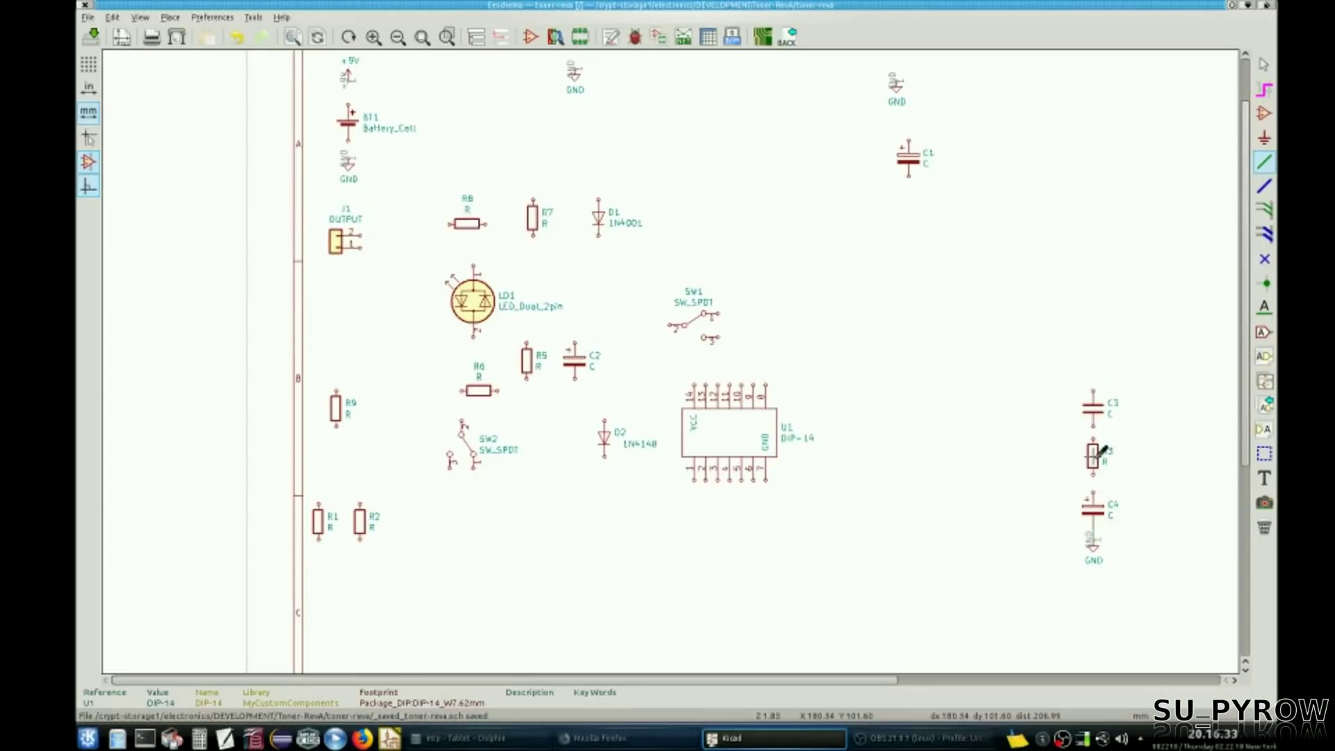
pyautogui.moveTo(1098, 450); pyautogui.dragTo(888, 340)
pyautogui.moveTo(375, 509); pyautogui.dragTo(860, 340)
pyautogui.moveTo(323, 506); pyautogui.dragTo(828, 331)
# Step: Move C1 above R1 and R2 and rotate it horizontally with its positive side facing left
pyautogui.moveTo(909, 151); pyautogui.dragTo(850, 264)
pyautogui.press('r')
pyautogui.click(850, 272)
pyautogui.press('r')
pyautogui.press('r')
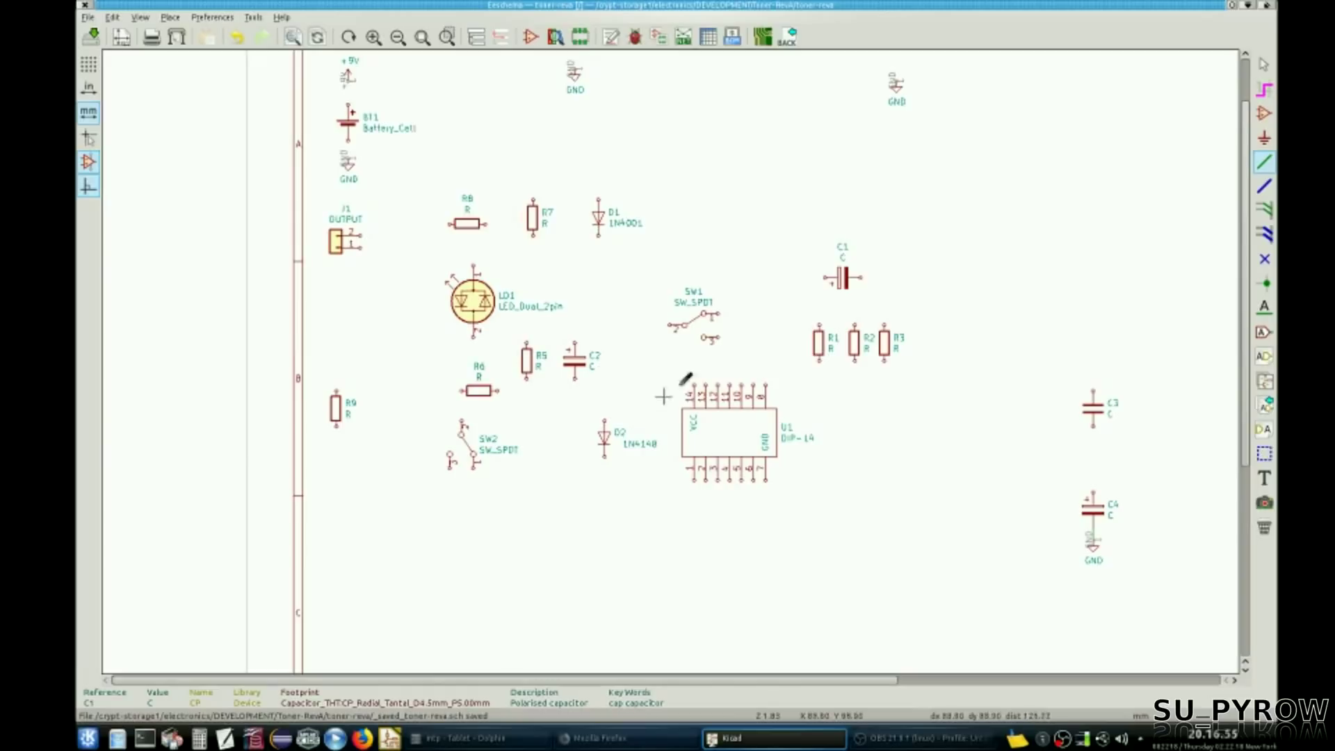
# Step: Place C3 horizontally just above C1
pyautogui.press('m')
pyautogui.press('r')
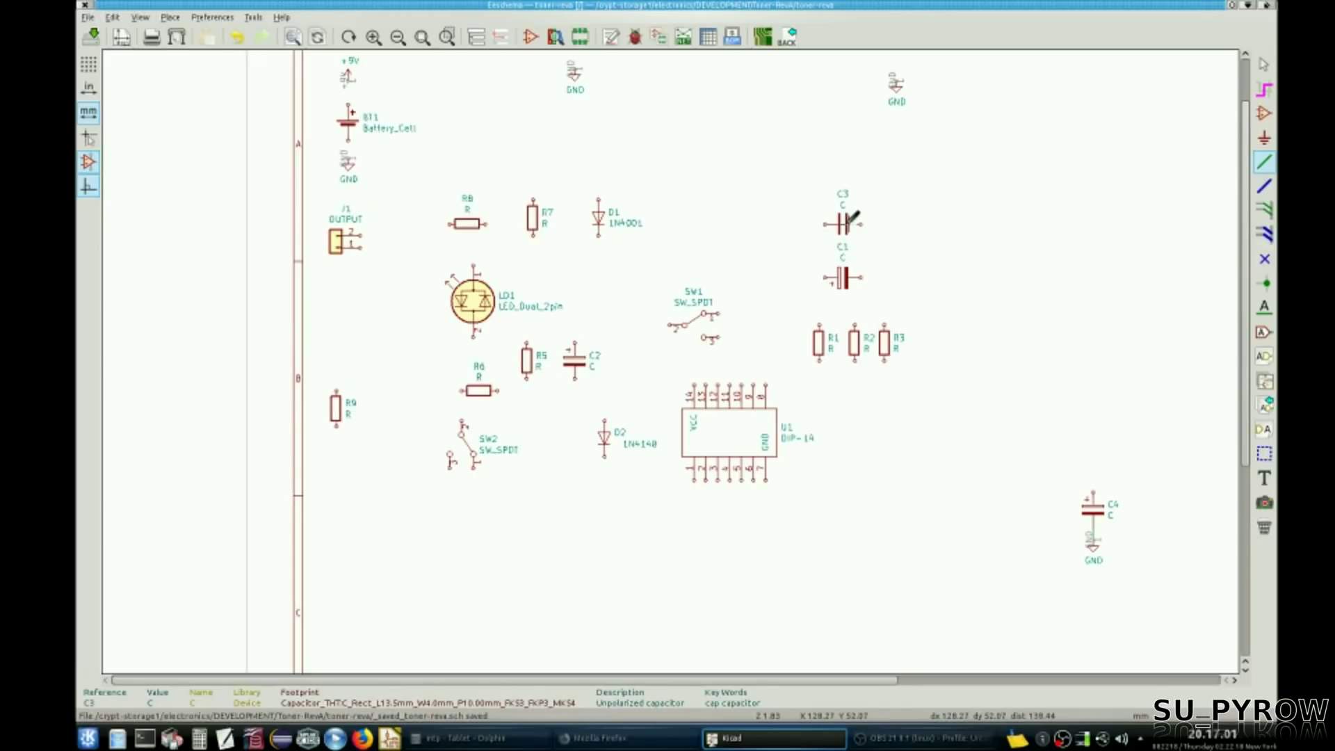
pyautogui.click(850, 221)
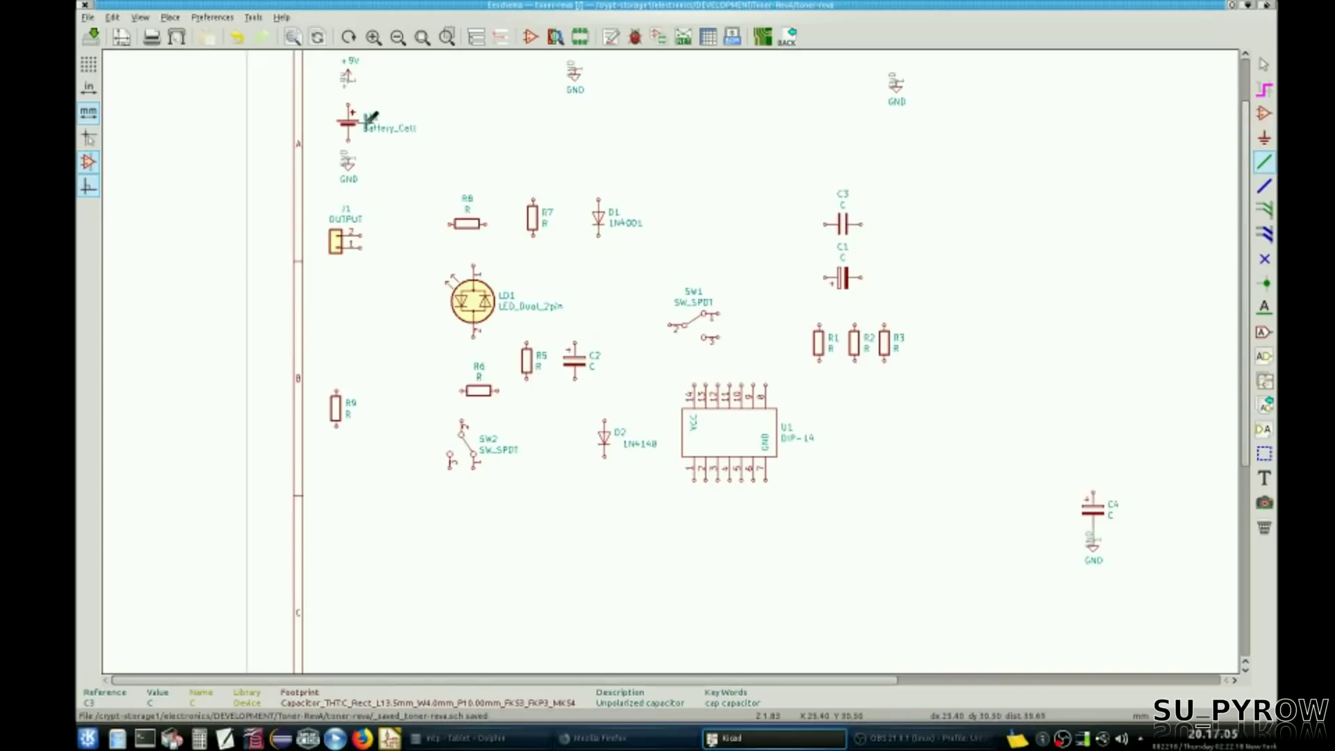
# Step: Move BT1 to the right of C3, horizontal with its positive terminal facing left, and place the topmost right-hand GND symbol below its negative pin
pyautogui.press('m')
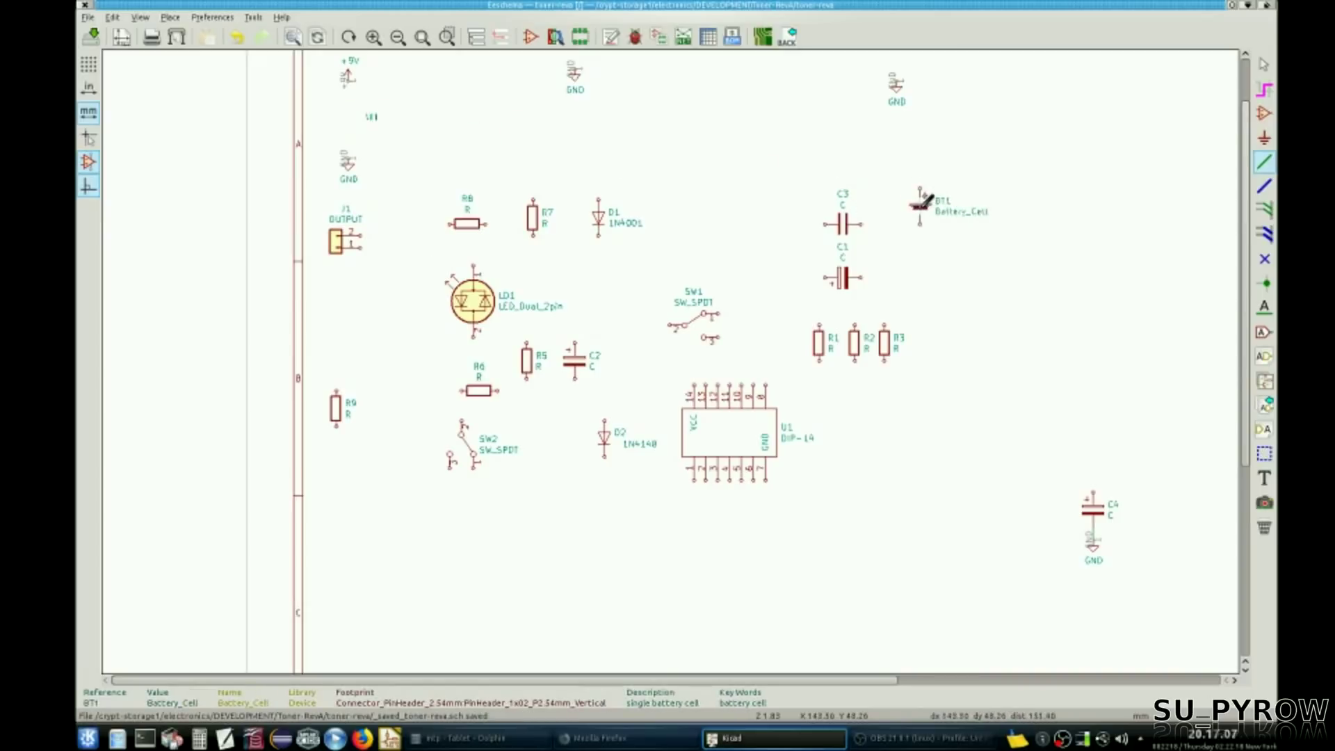
pyautogui.press('r')
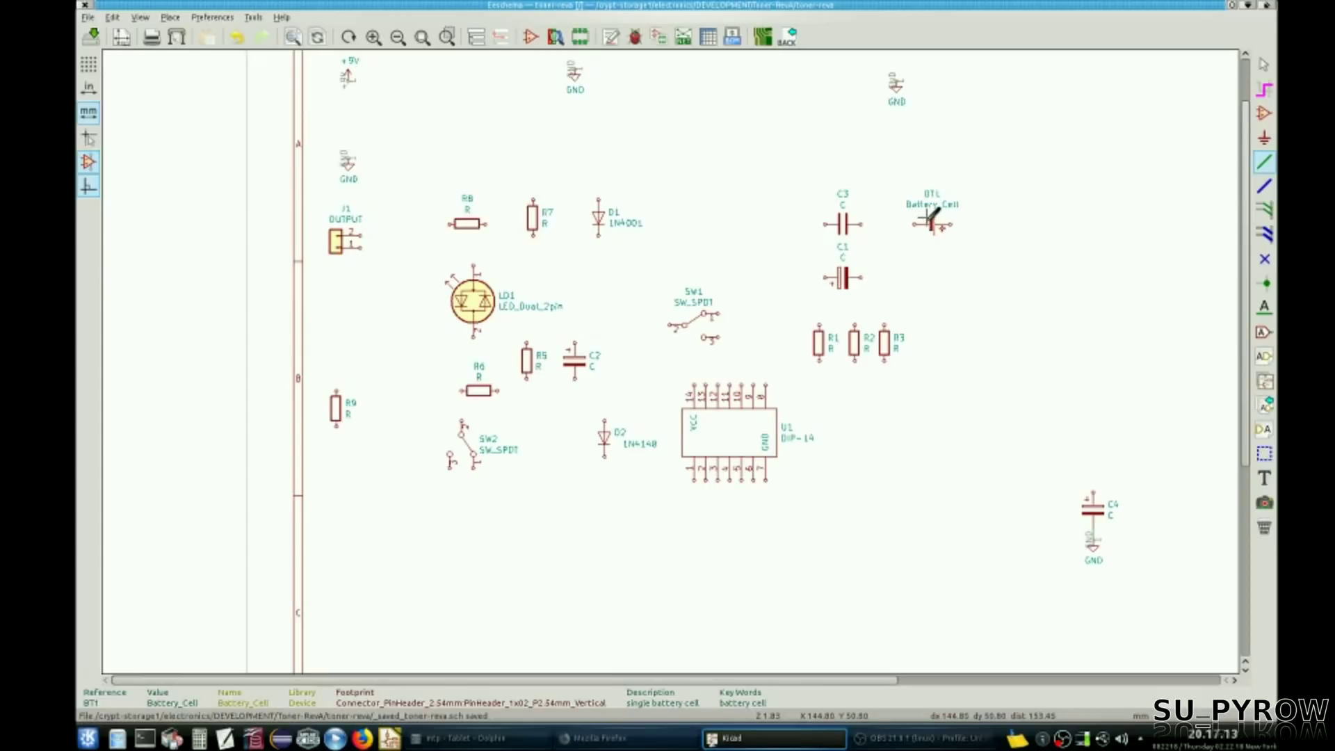
pyautogui.click(933, 212)
pyautogui.press('r')
pyautogui.press('r')
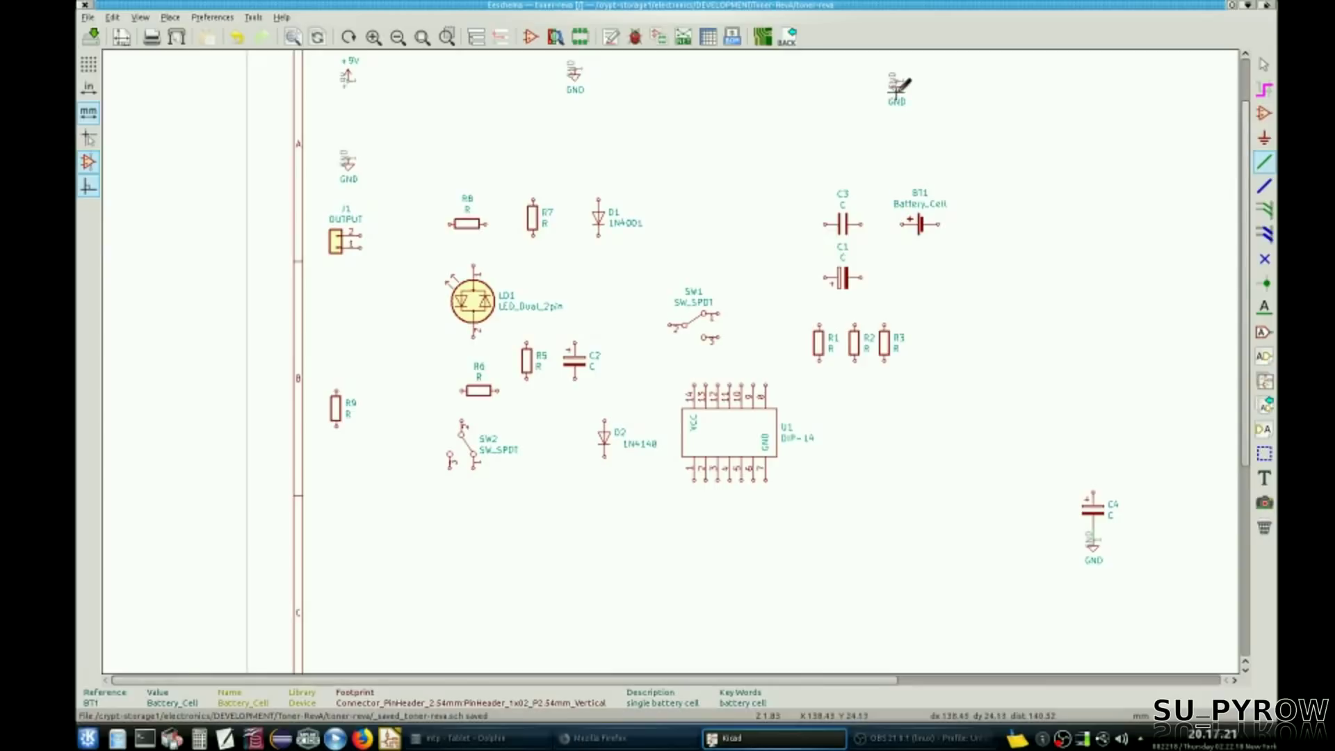
pyautogui.press('m')
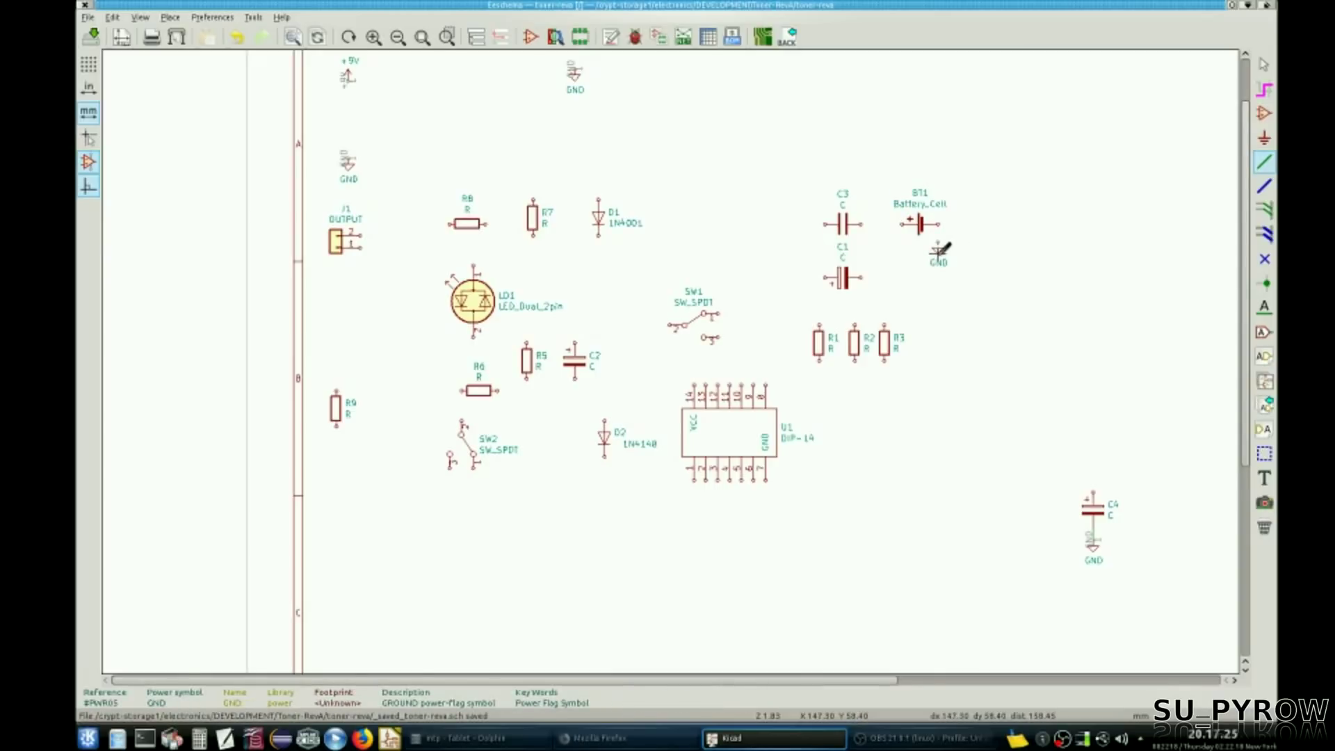
pyautogui.click(943, 249)
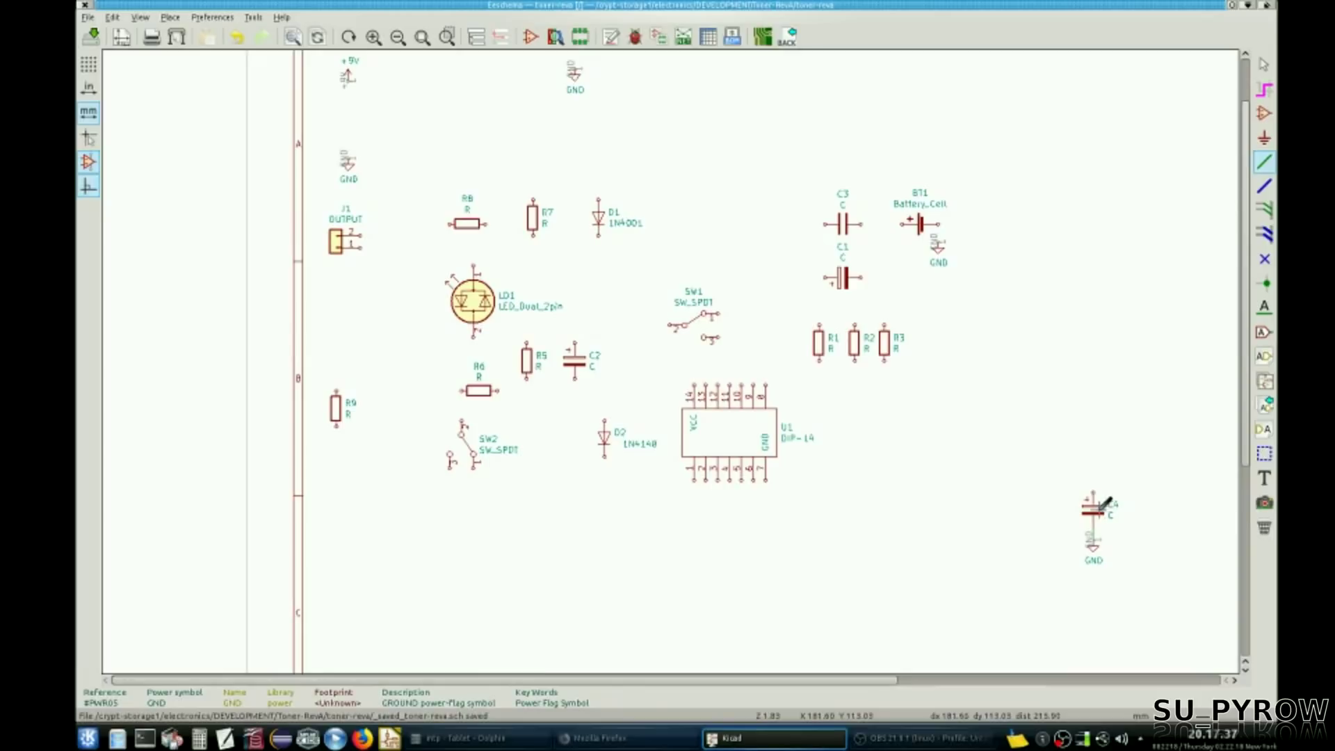
# Step: Move C4 to the right of U1, and place J1 to the right of C4, rotated so its pins face left
pyautogui.press('m')
pyautogui.click(879, 452)
pyautogui.press('m')
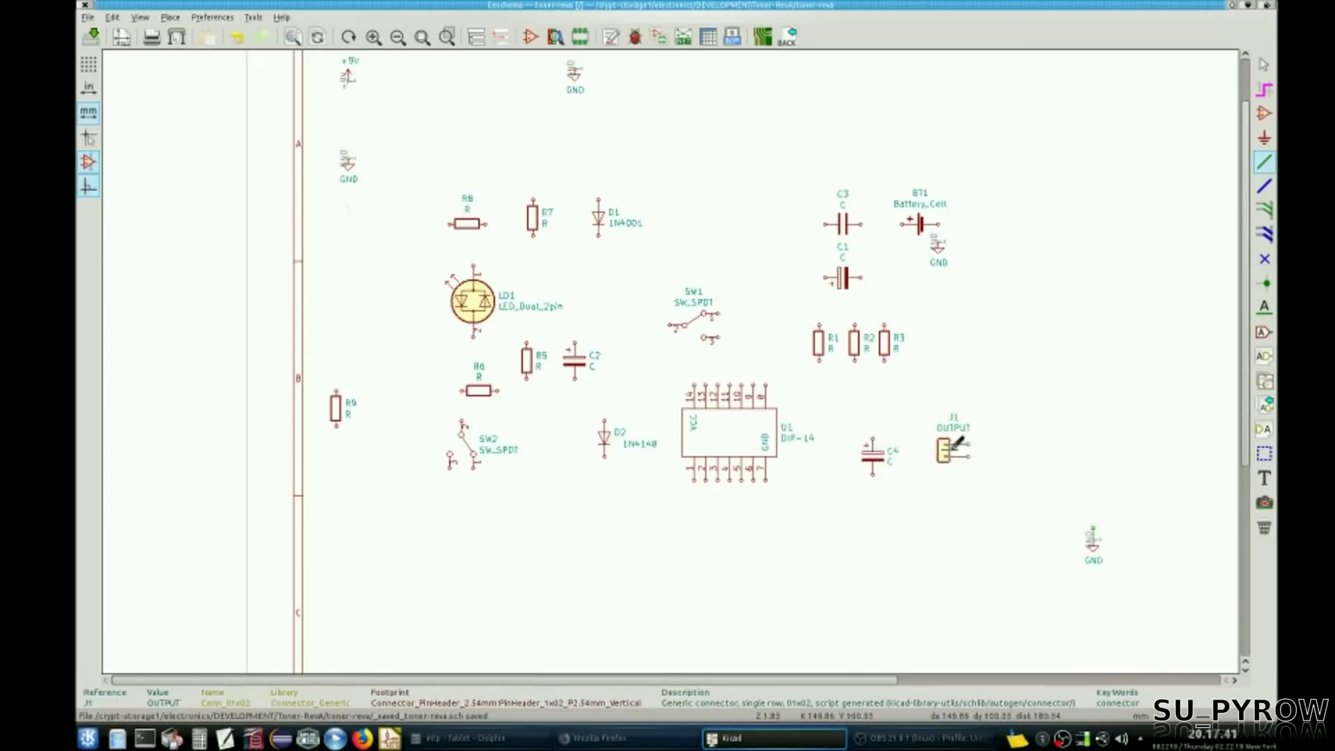
pyautogui.press('r')
pyautogui.press('r')
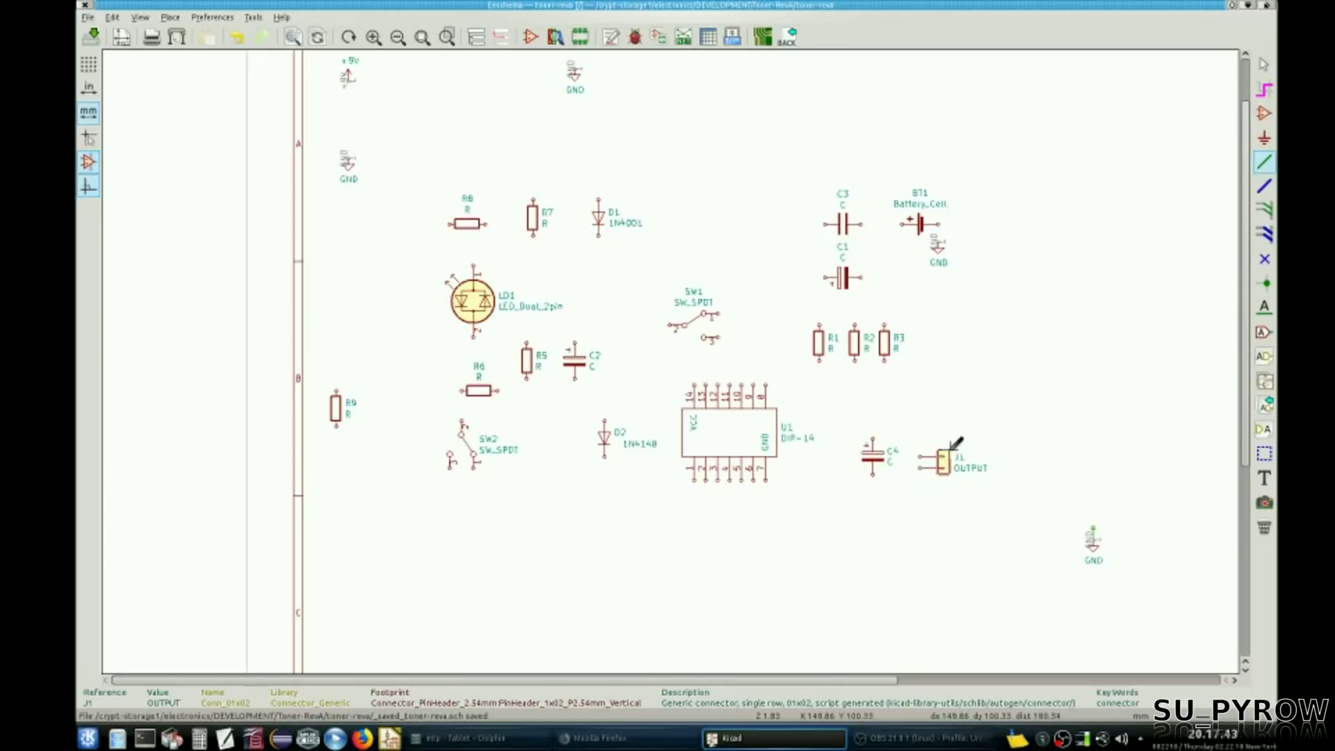
pyautogui.click(959, 439)
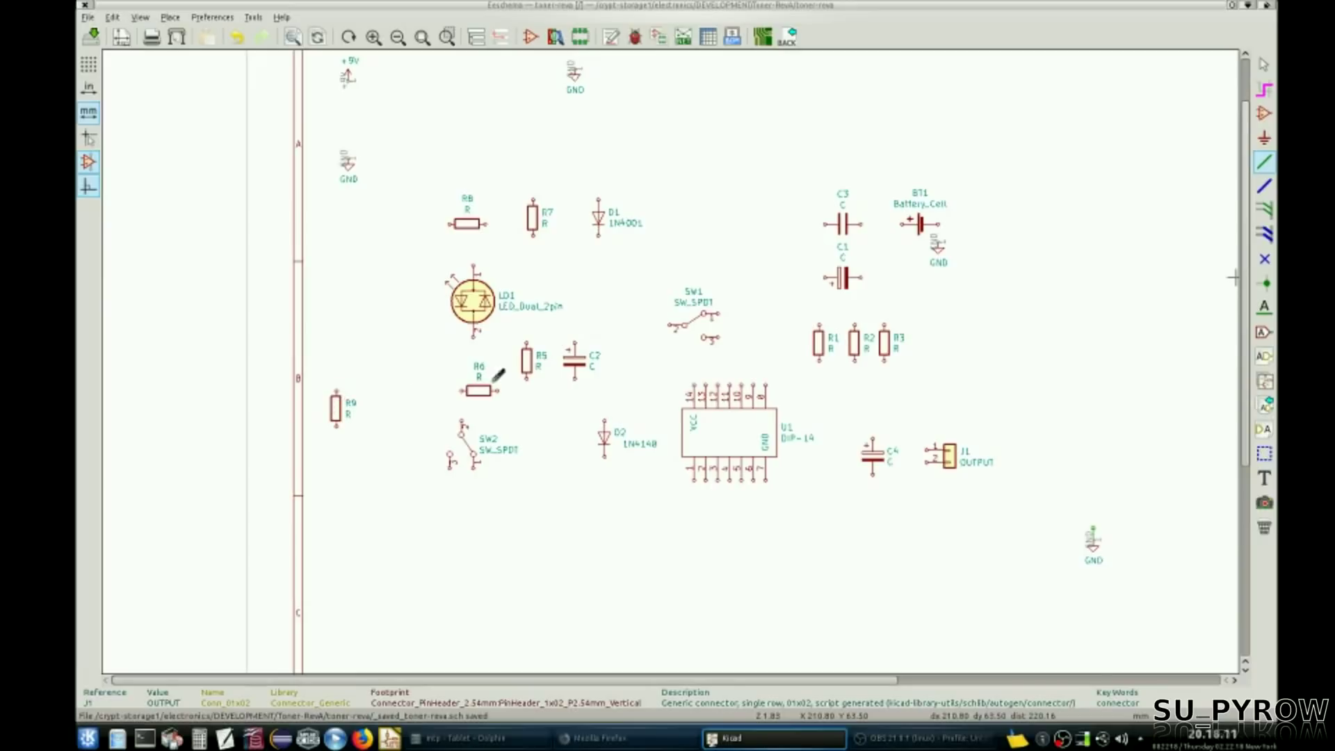
# Step: Move R9 to the upper right of C2, between C2 and SW1
pyautogui.click(375, 7)
pyautogui.moveTo(340, 414); pyautogui.dragTo(605, 310)
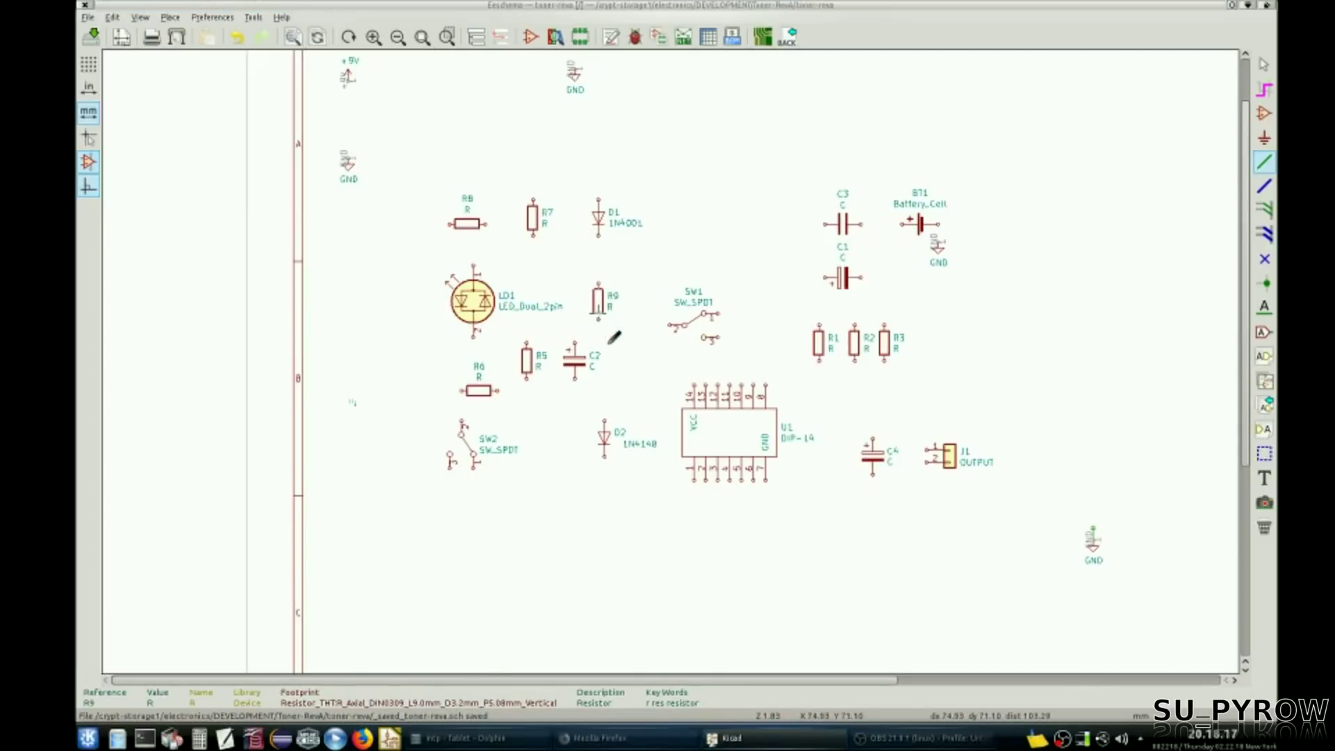
pyautogui.click(636, 9)
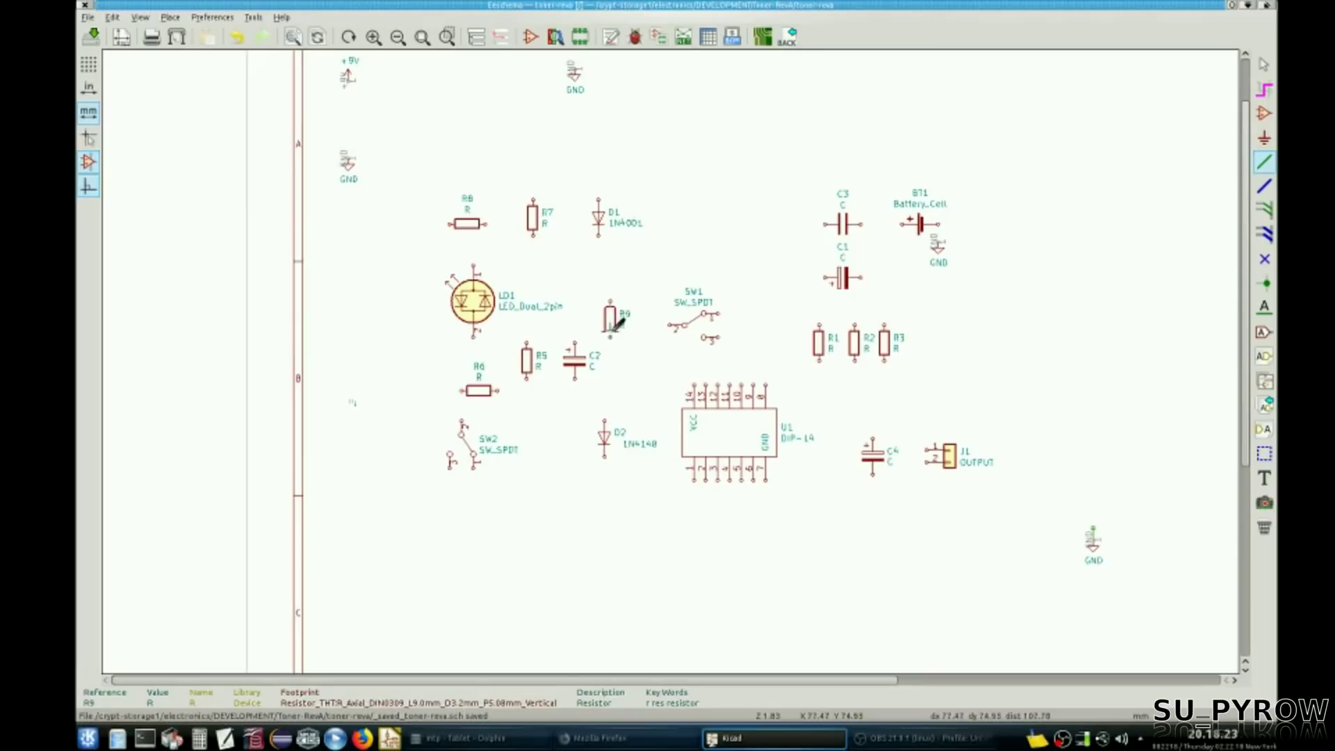
pyautogui.click(618, 324)
# Step: Delete the three GND symbols not attached to BT1, and move the +9V symbol above BT1's positive terminal
pyautogui.press('Delete')
pyautogui.press('Delete')
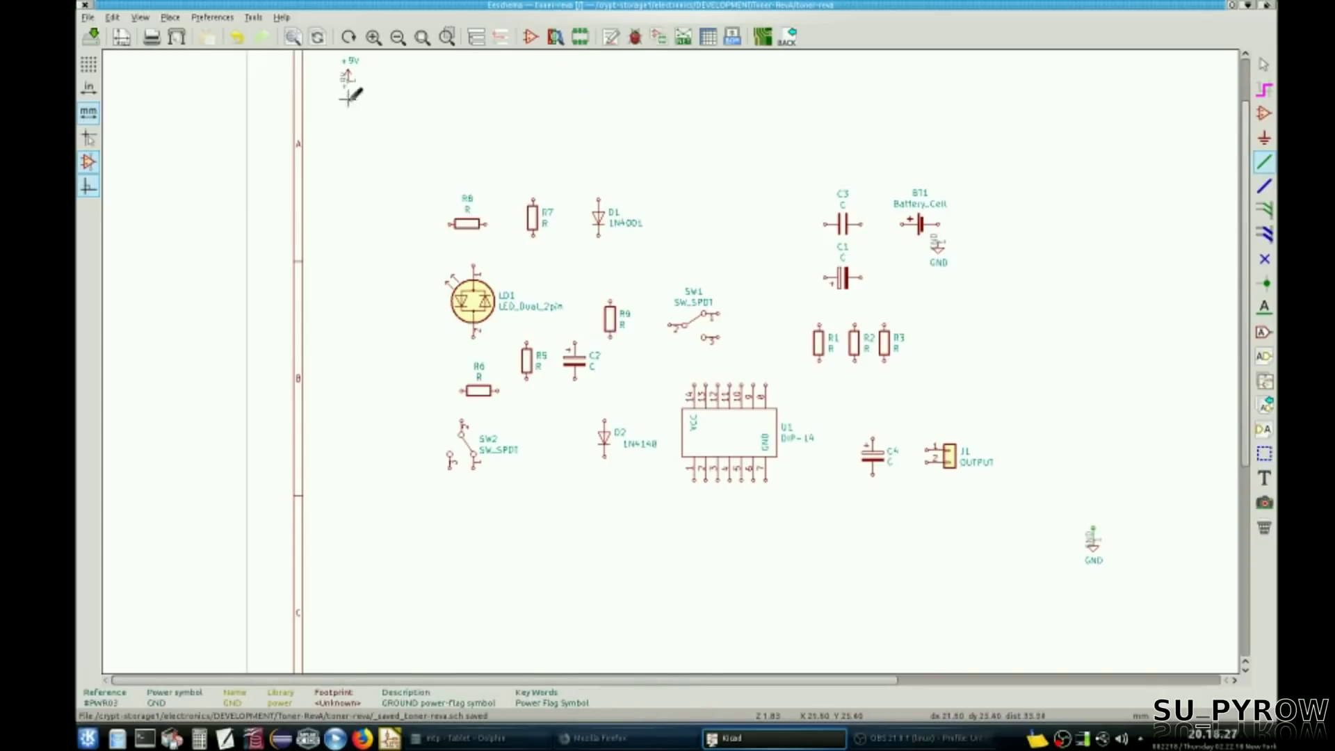
pyautogui.press('m')
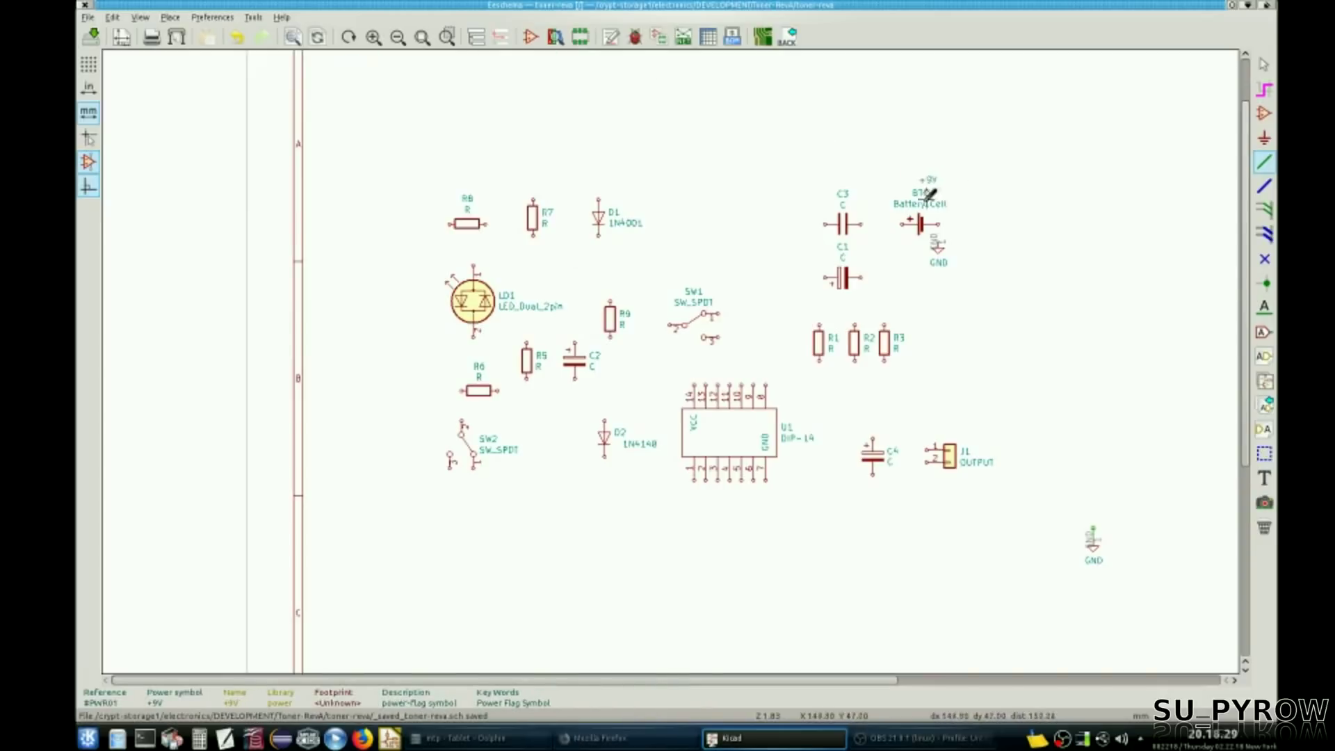
pyautogui.click(899, 176)
pyautogui.click(1095, 545)
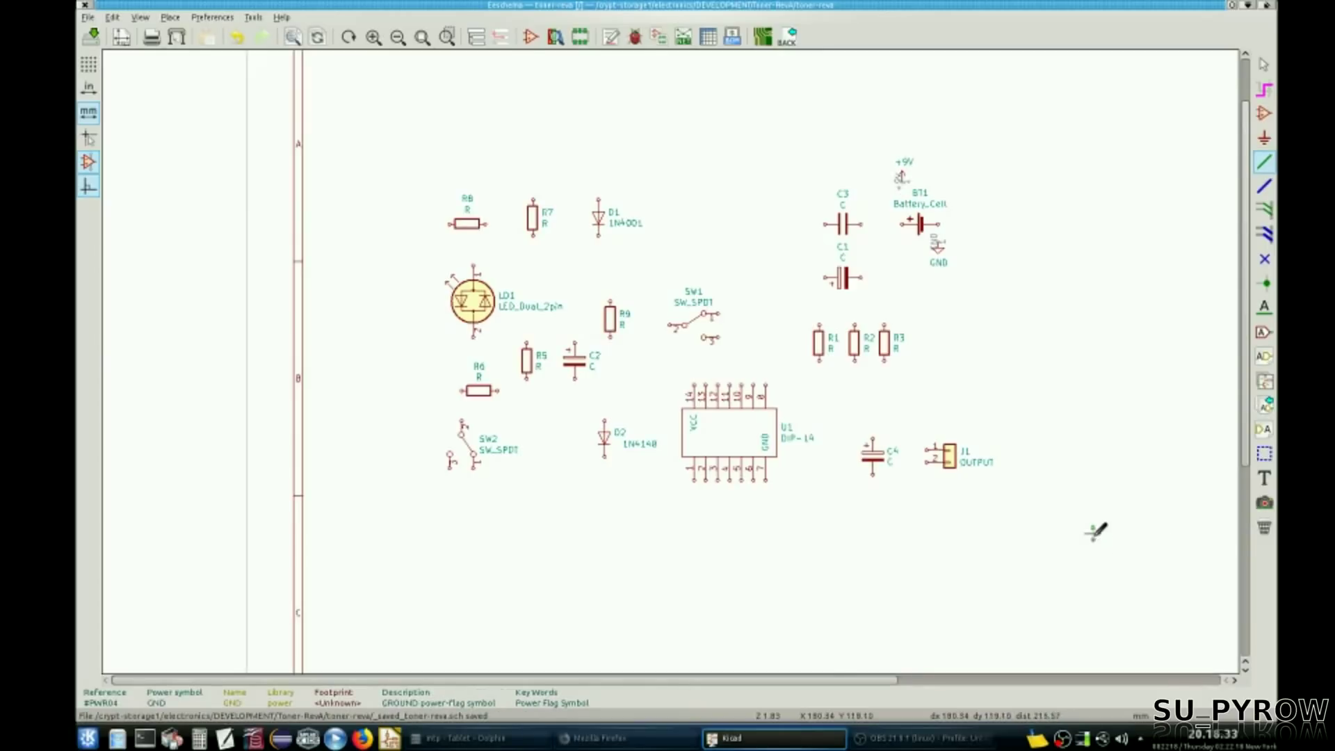
pyautogui.press('Escape')
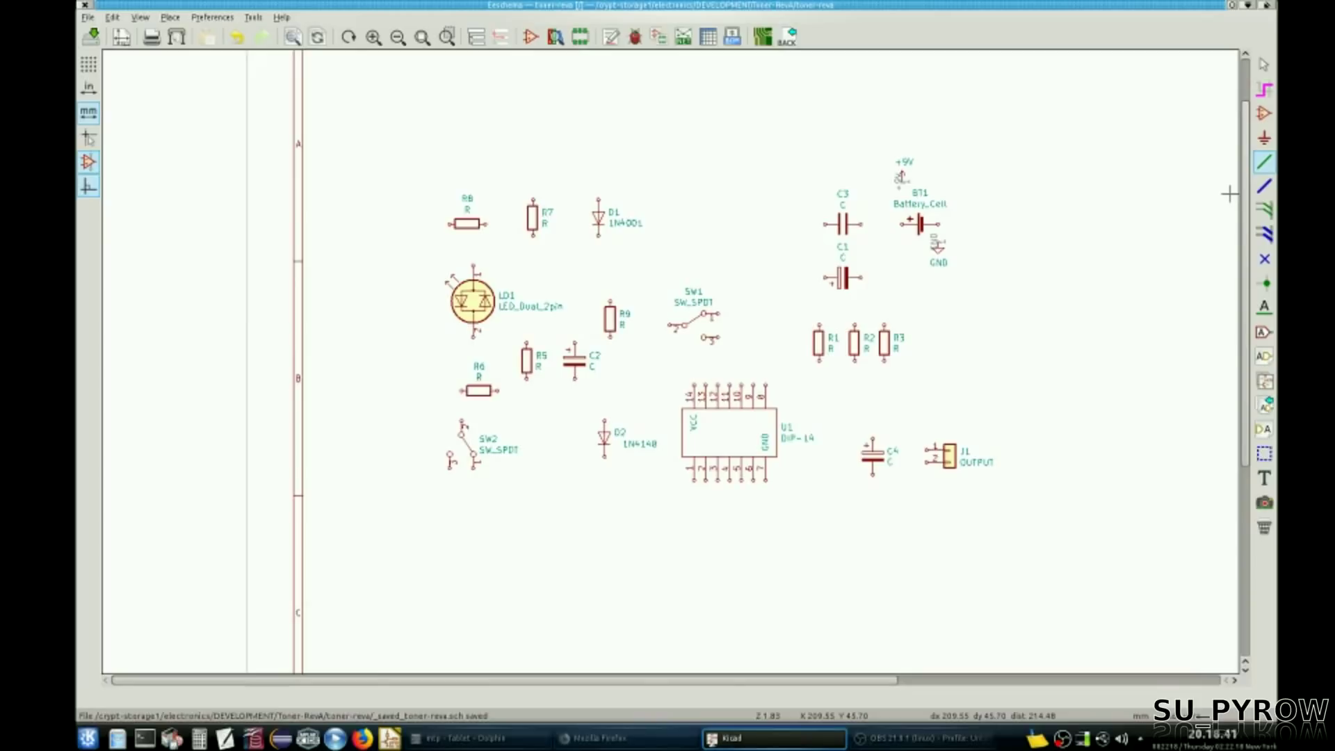
# Step: Wire R8's left end to LD1's upper pin, and run a wire from R7's upper end around R8 and LD1 to SW2 pin 3
pyautogui.click(450, 223)
pyautogui.click(474, 266)
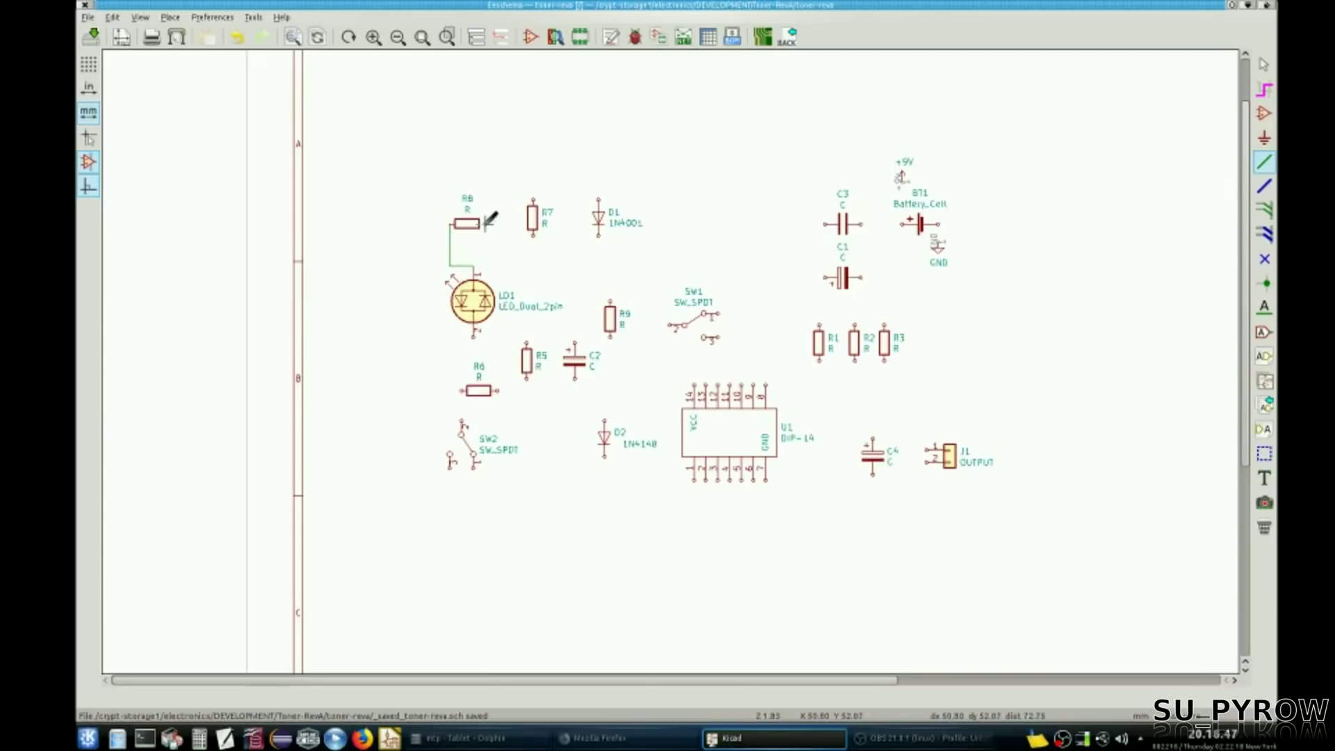
pyautogui.click(533, 199)
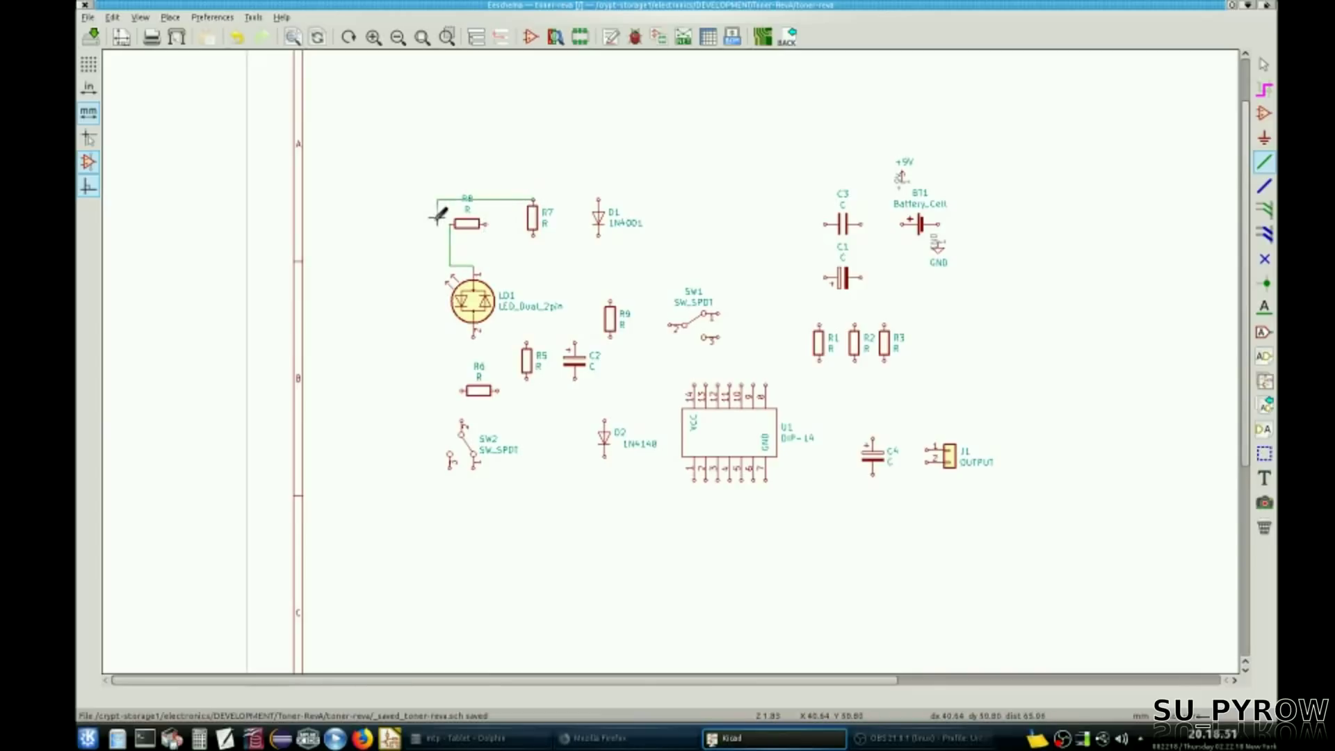
pyautogui.click(437, 385)
pyautogui.click(451, 467)
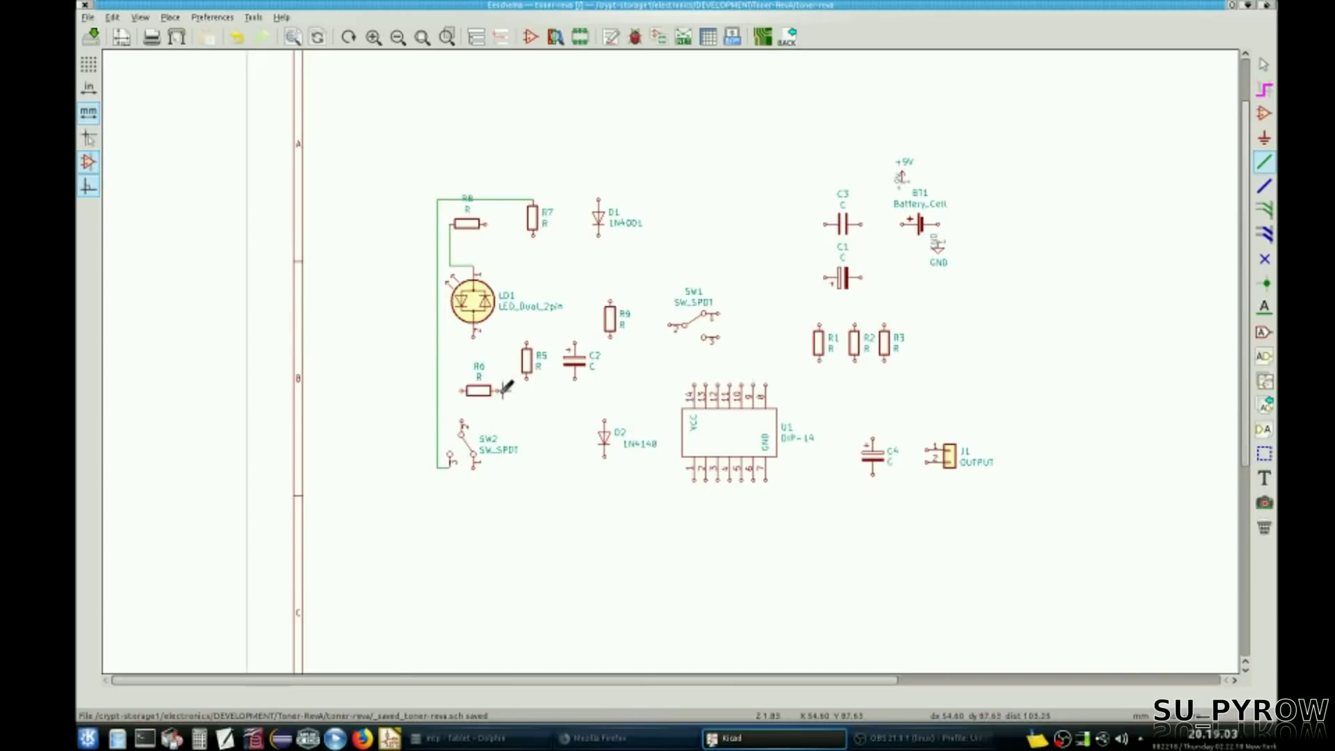
# Step: Wire R6's left end to SW2 pin 1, and connect SW2 pin 2 to the wire between R7 and SW2 pin 3
pyautogui.click(461, 389)
pyautogui.click(491, 467)
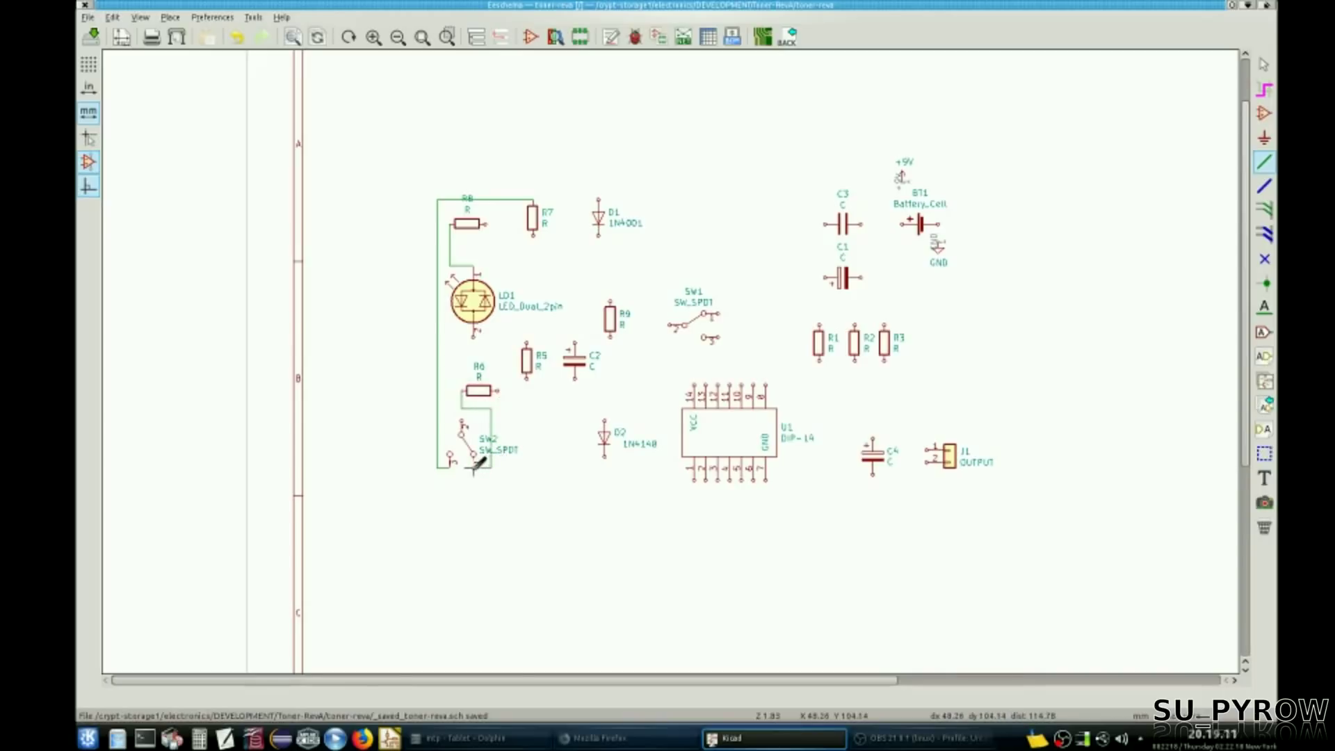
pyautogui.click(474, 467)
pyautogui.click(460, 419)
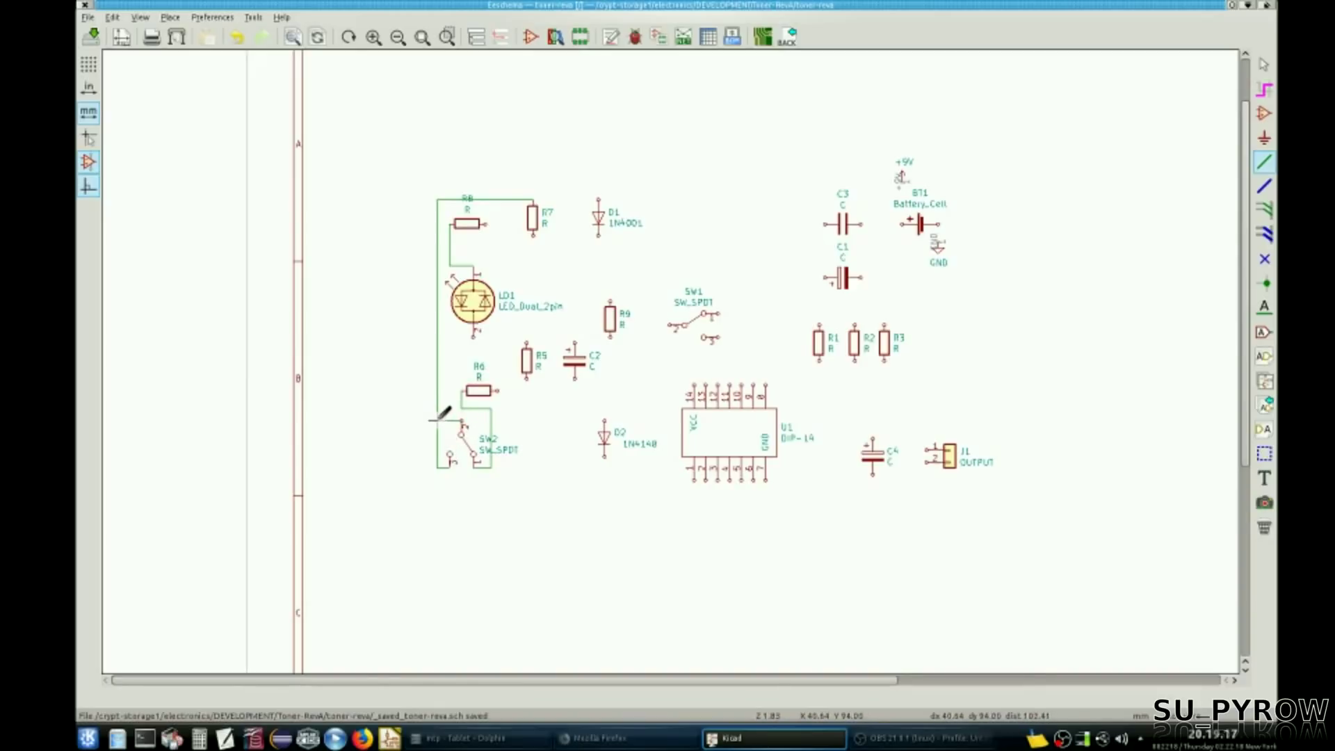
pyautogui.click(439, 420)
# Step: Wire R6's right end to R5's upper end and C2's positive pin, and R7's lower end to LD1's lower pin
pyautogui.click(497, 390)
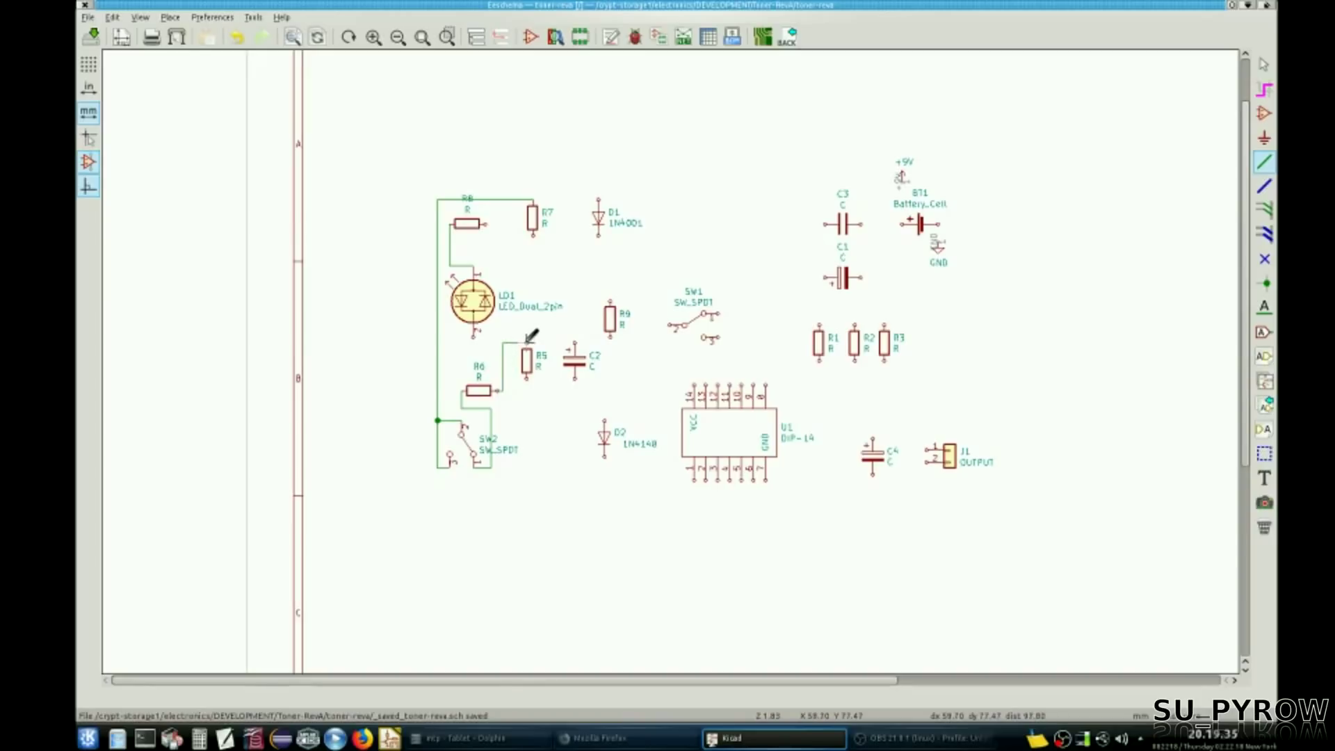
pyautogui.click(575, 342)
pyautogui.click(497, 325)
pyautogui.click(474, 337)
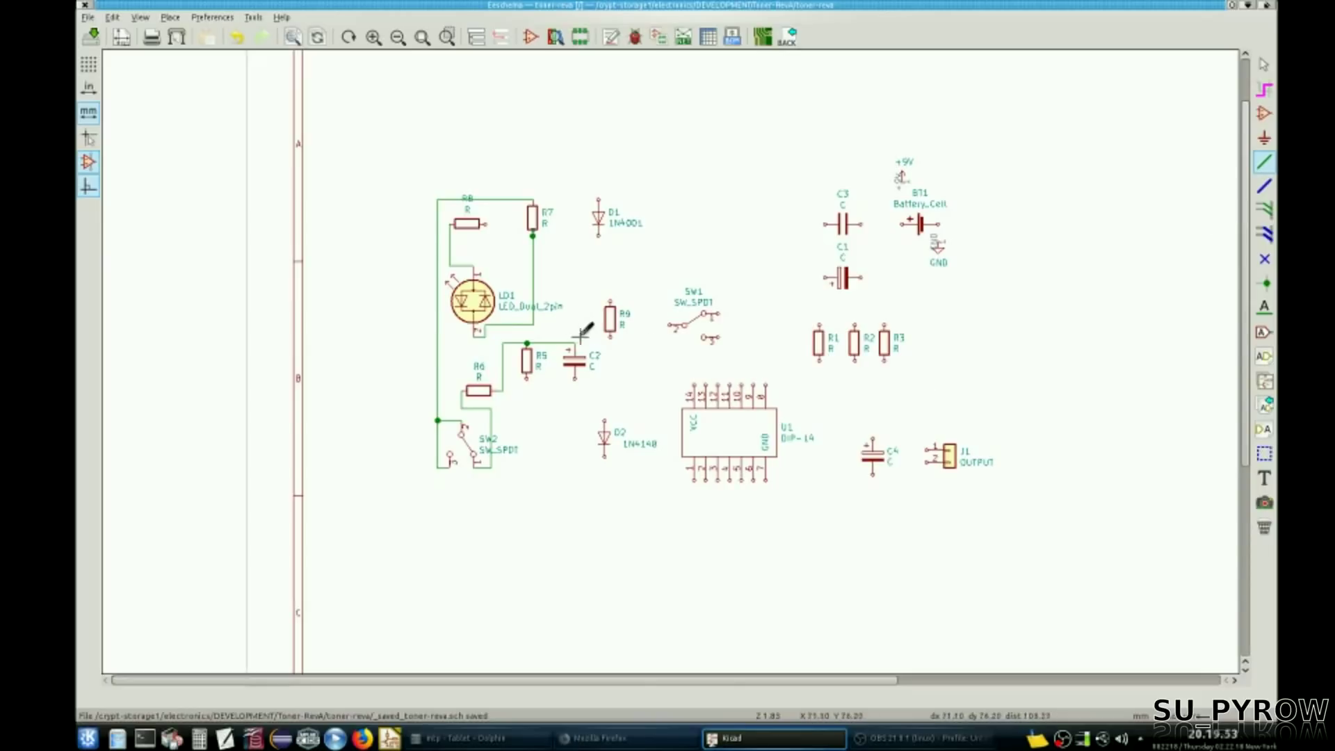
# Step: Wire R9's lower end to D2's upper pin, and C2's negative pin to D2's lower pin
pyautogui.click(611, 335)
pyautogui.click(604, 420)
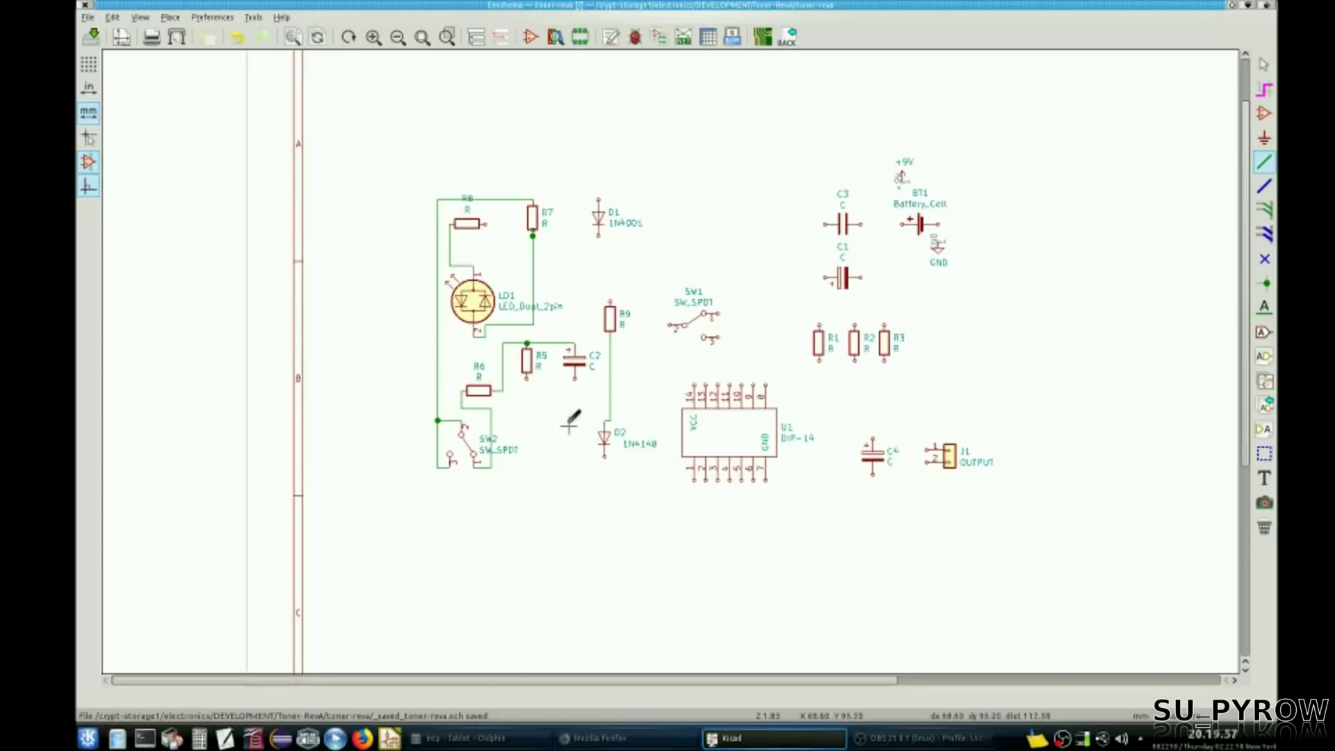
pyautogui.click(576, 379)
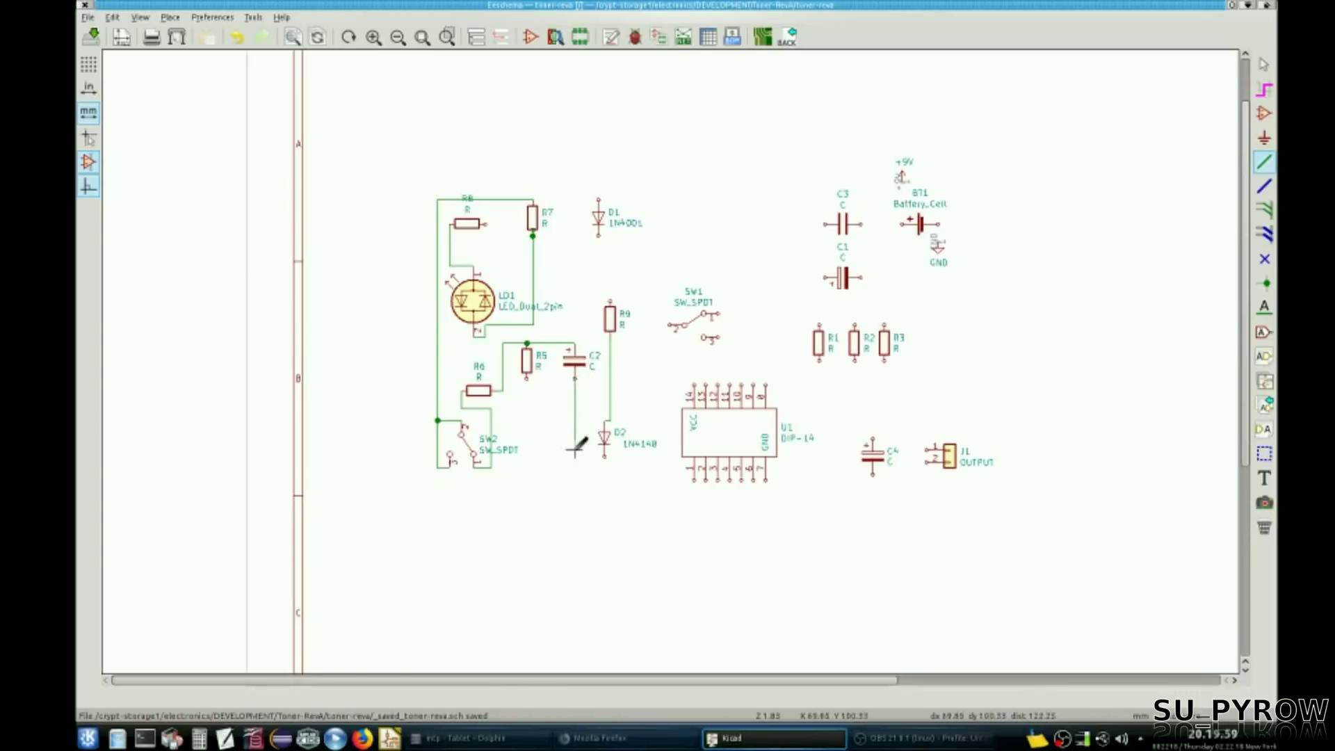
pyautogui.click(605, 457)
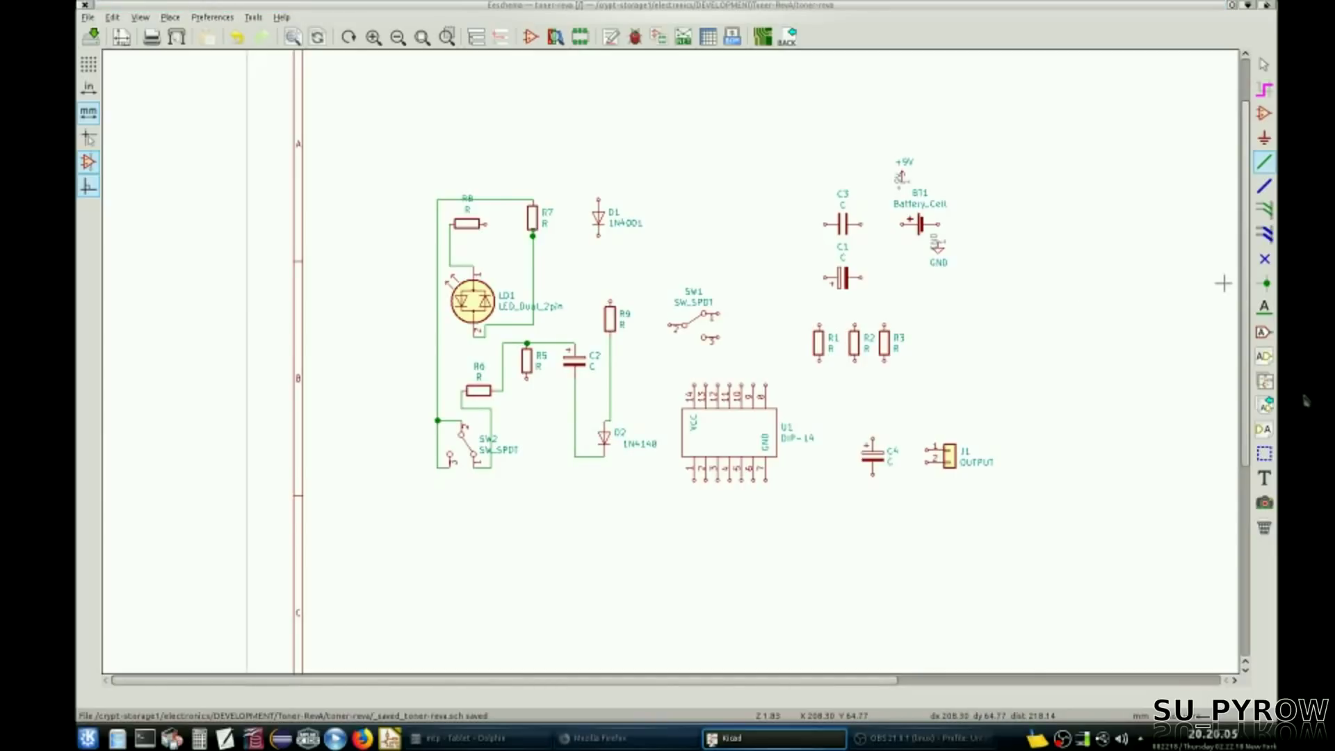
# Step: Wire D2's lower pin through the body of U1 to U1 pin 4
pyautogui.click(609, 453)
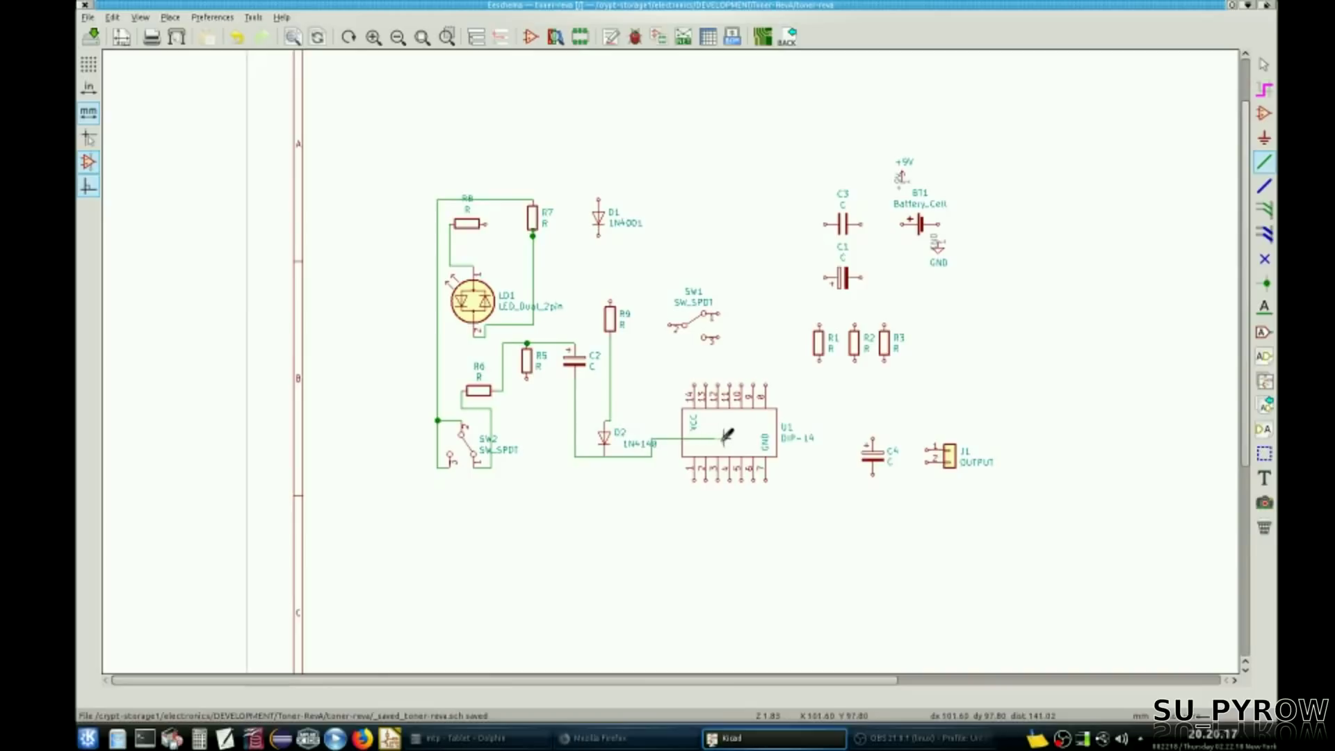
pyautogui.click(659, 457)
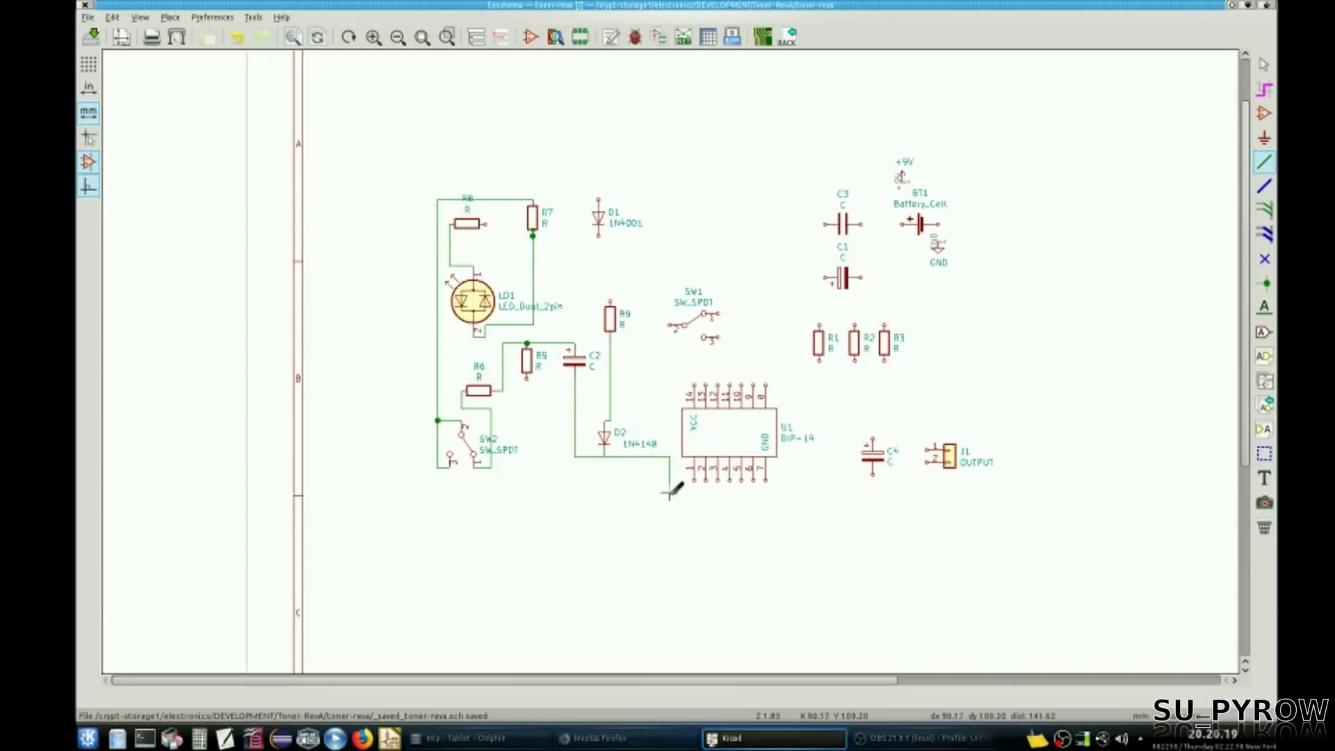
pyautogui.click(729, 440)
pyautogui.click(729, 480)
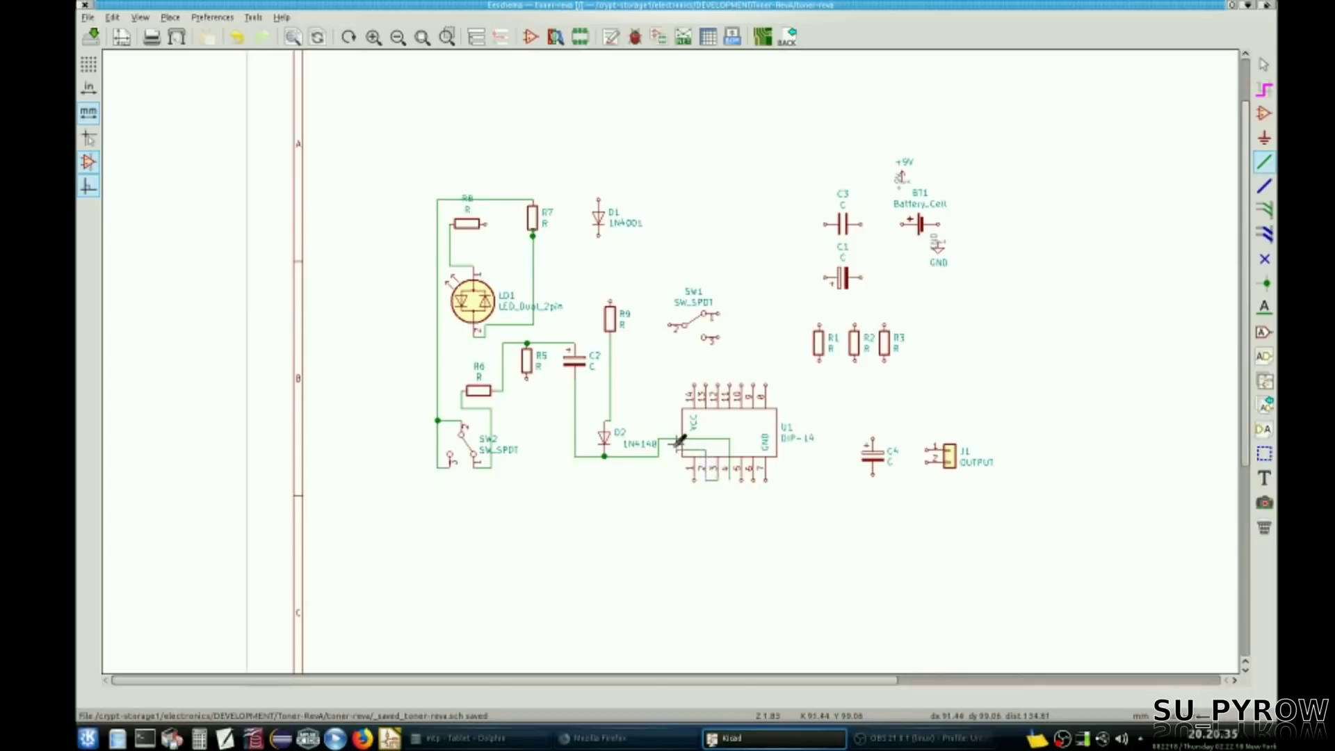
# Step: Wire R5's lower end to the joined U1 pins 2 and 3, and SW2 pin 1 to U1 pin 1
pyautogui.click(670, 479)
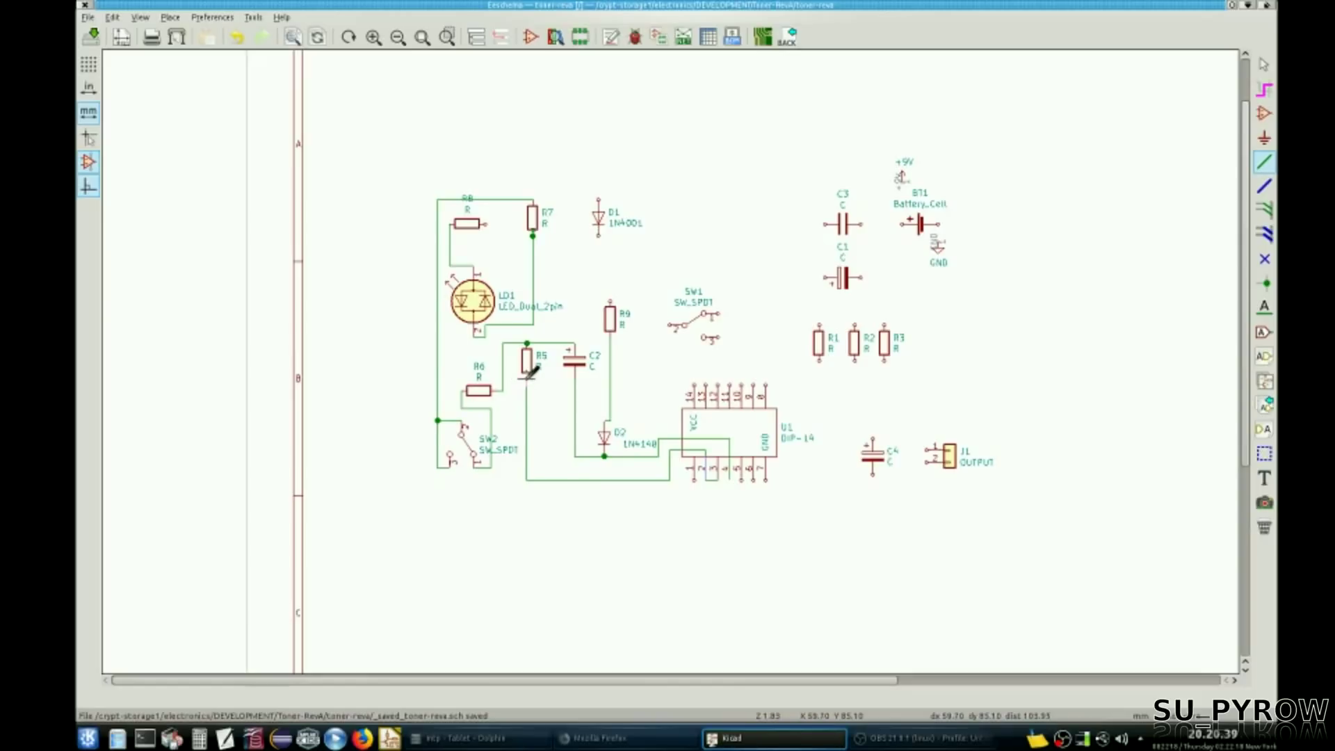
pyautogui.click(526, 379)
pyautogui.click(705, 480)
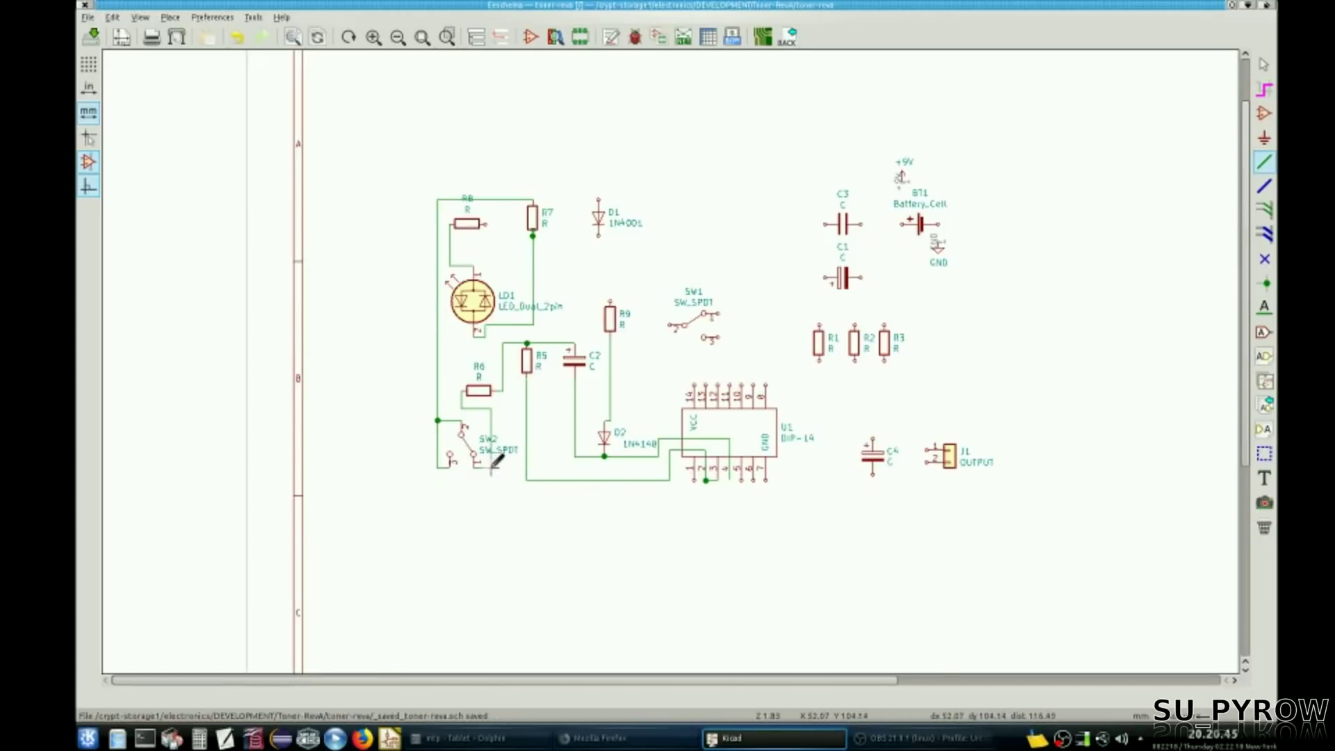
pyautogui.click(705, 479)
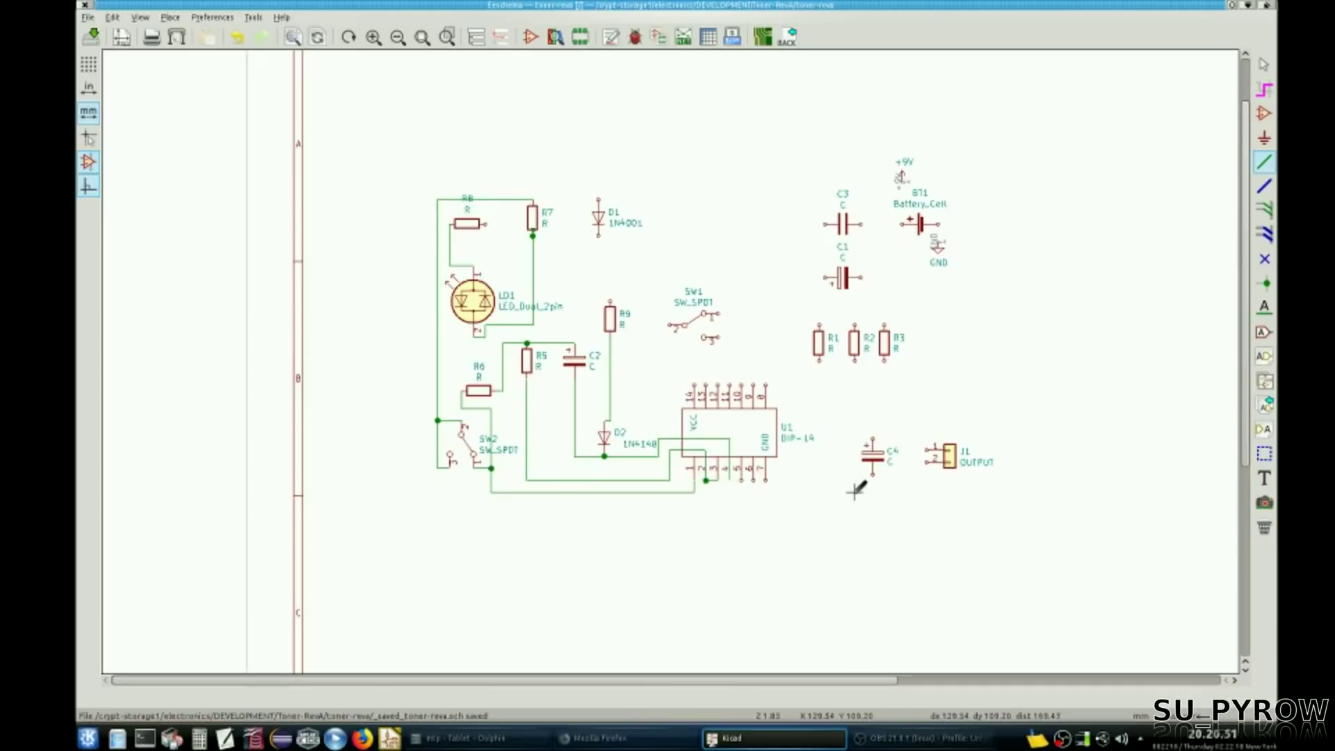
# Step: Wire U1 pin 5 to pin 10, pin 6 to pin 8, and pin 7 to C4's negative pin and J1 pin 2
pyautogui.click(741, 480)
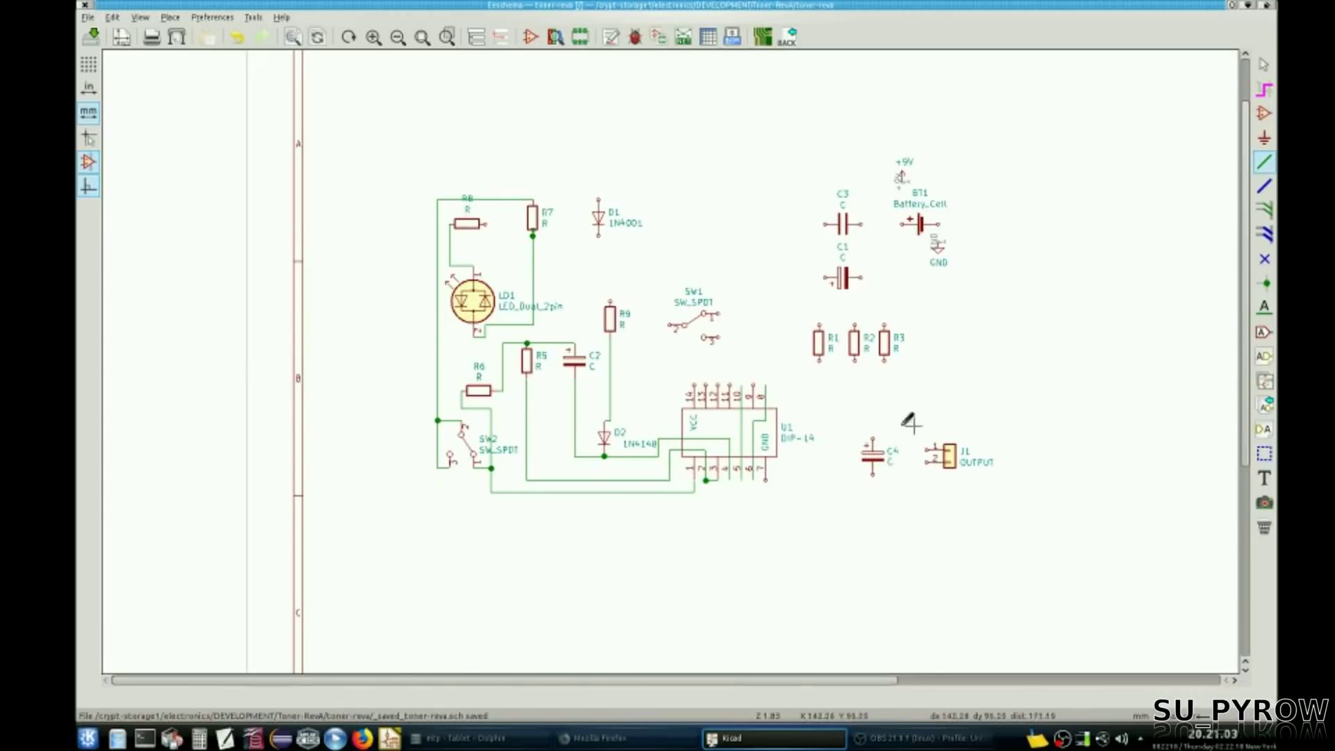
pyautogui.click(766, 480)
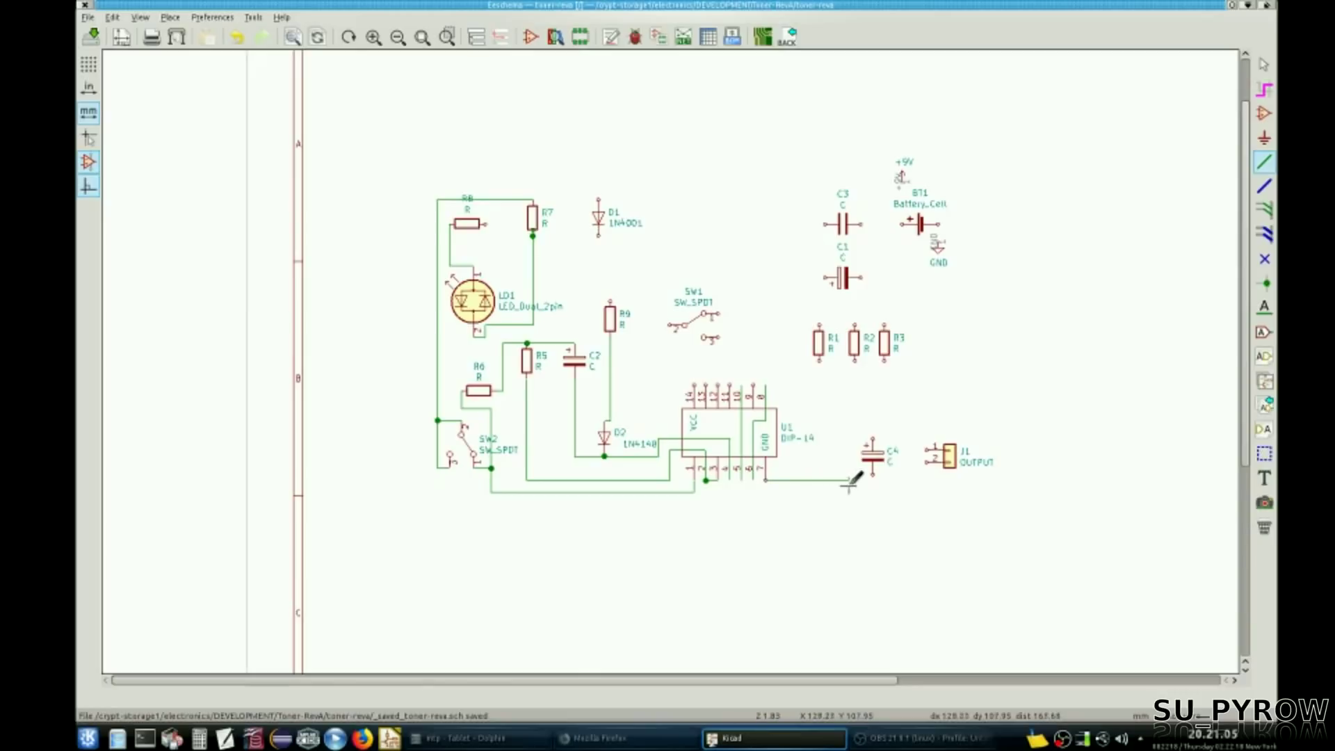
pyautogui.click(927, 459)
pyautogui.click(874, 480)
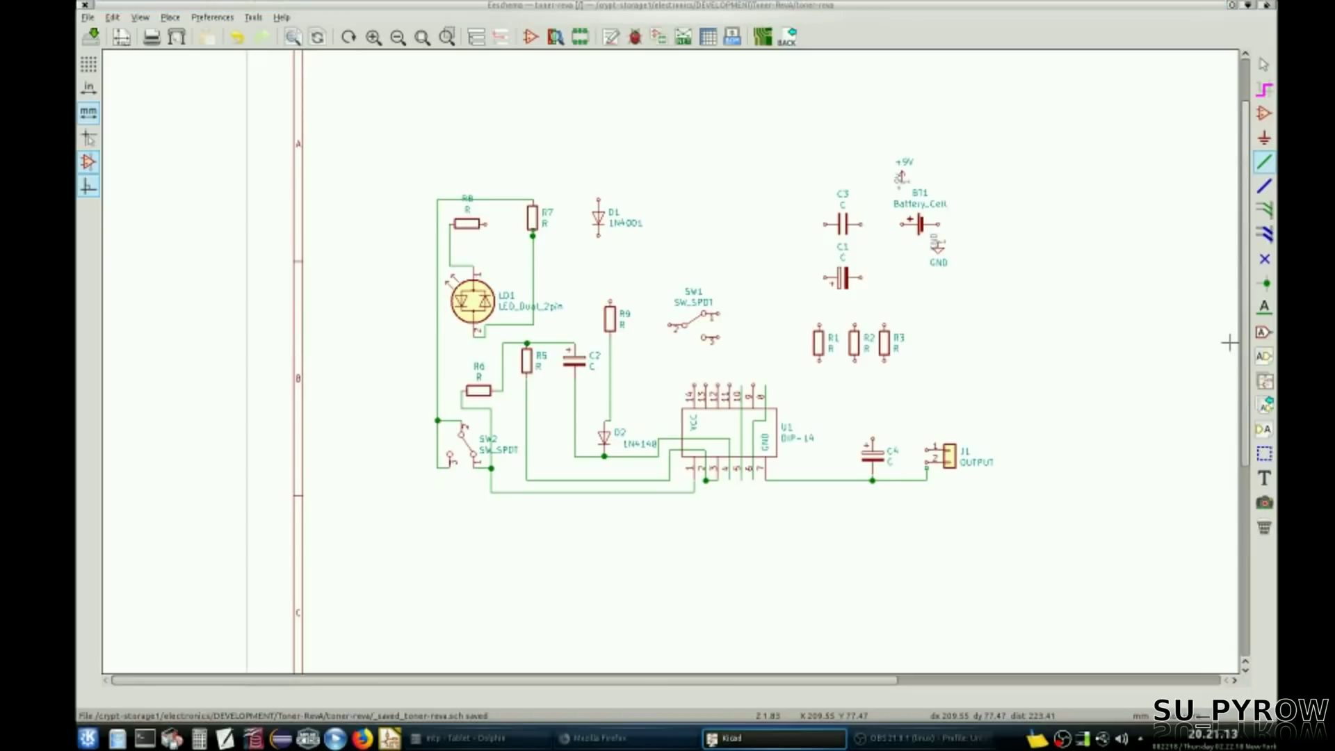
# Step: Wire BT1's negative terminal and its GND symbol around J1 to the ground wire at J1 pin 2
pyautogui.click(939, 243)
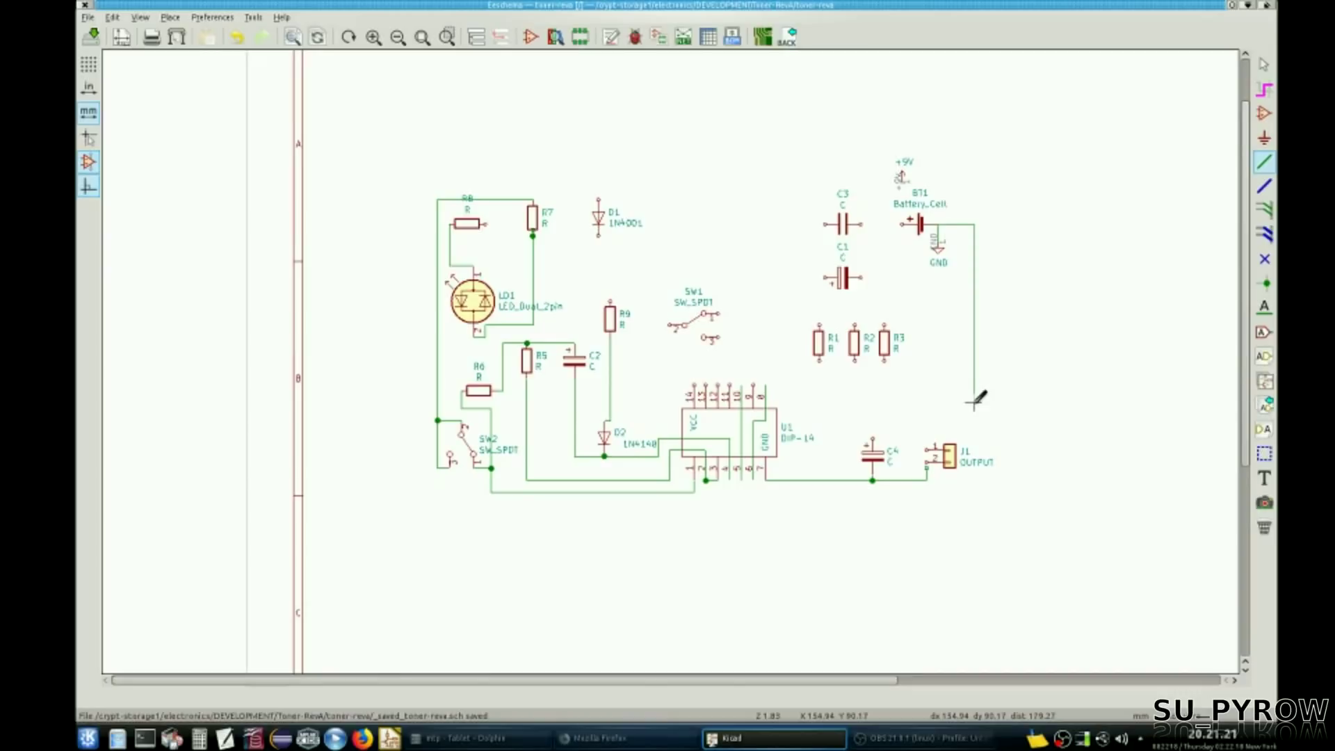
pyautogui.click(986, 480)
pyautogui.doubleClick(929, 480)
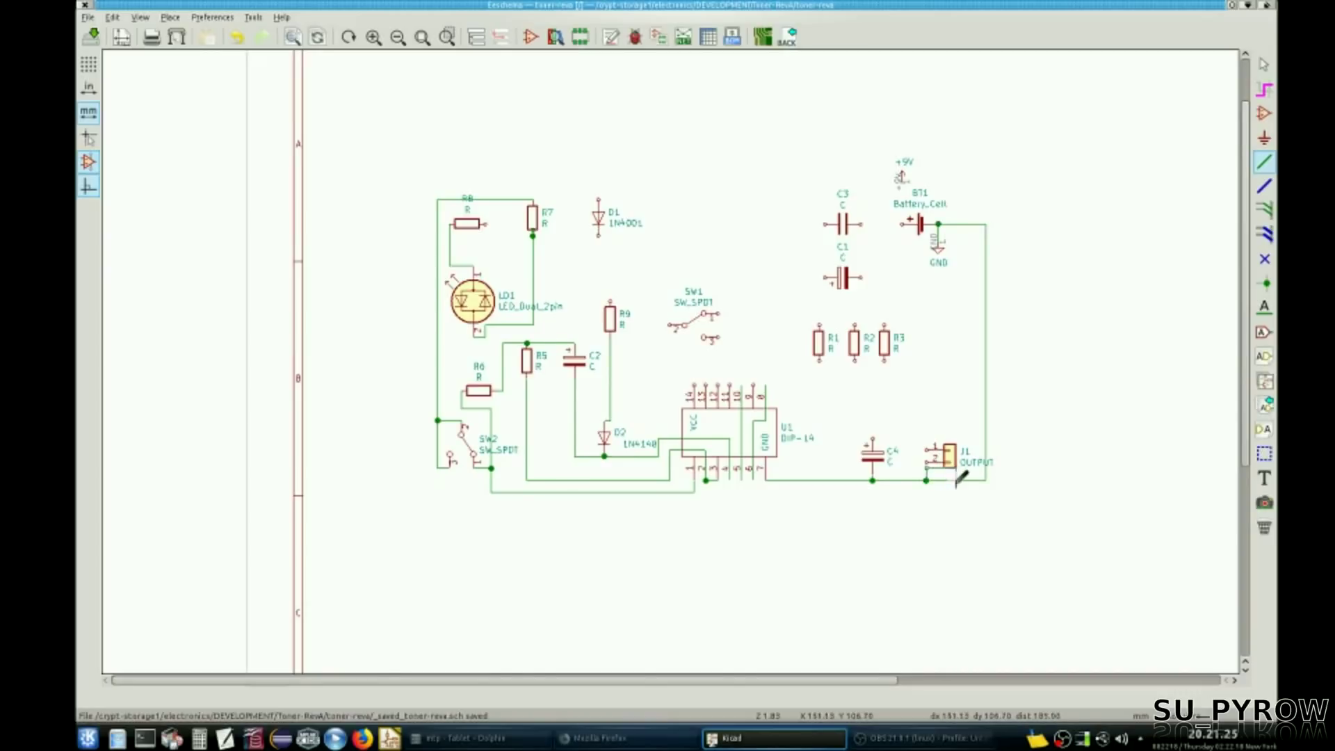
# Step: Wire J1 pin 1 up between C3 and BT1 and over C3 to C3's left pin
pyautogui.scroll(3, 929, 462)
pyautogui.click(641, 331)
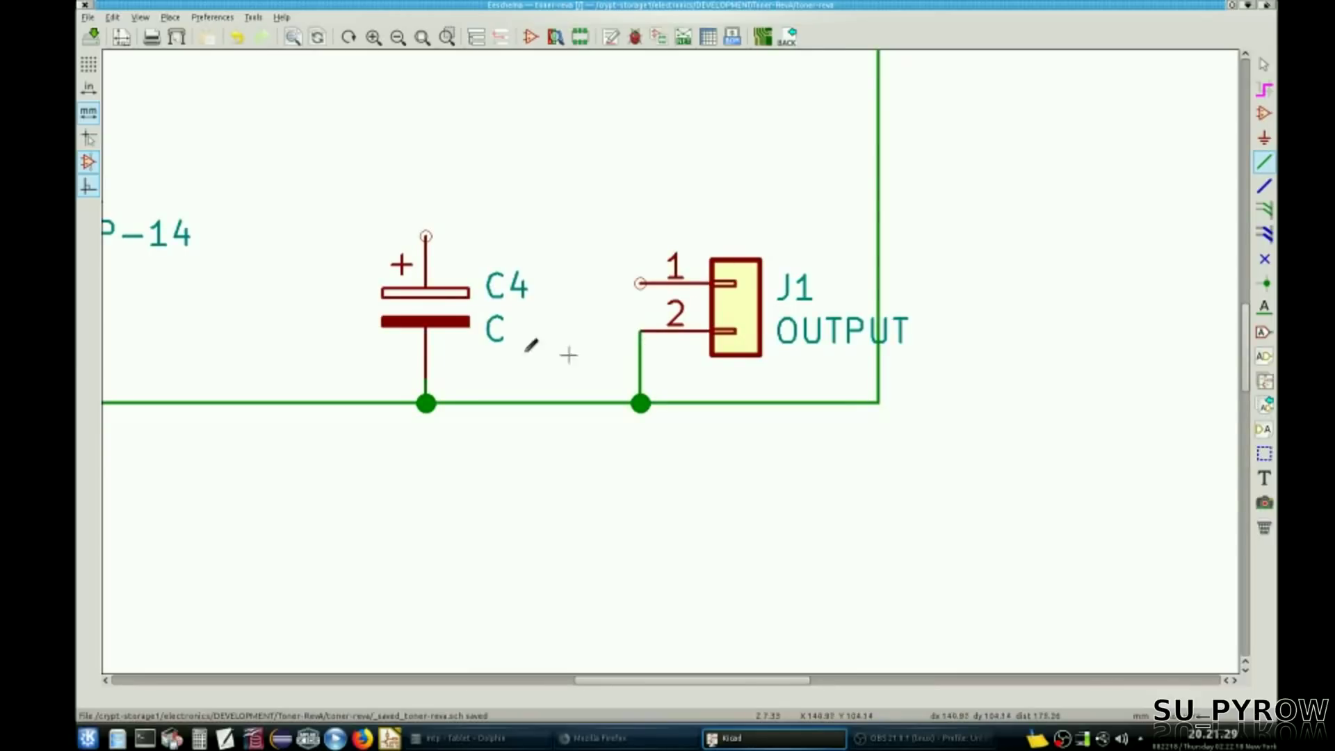
pyautogui.click(641, 283)
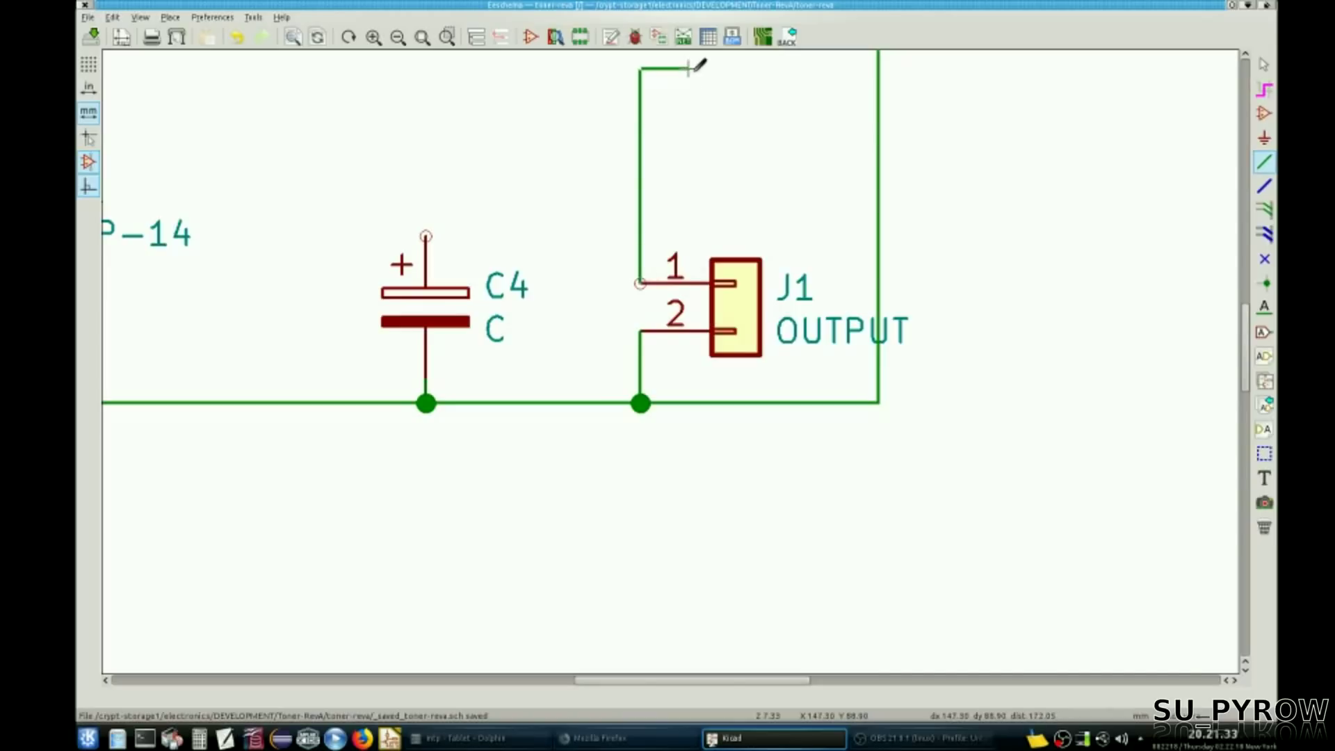
pyautogui.scroll(-1, 688, 68)
pyautogui.scroll(-1, 680, 247)
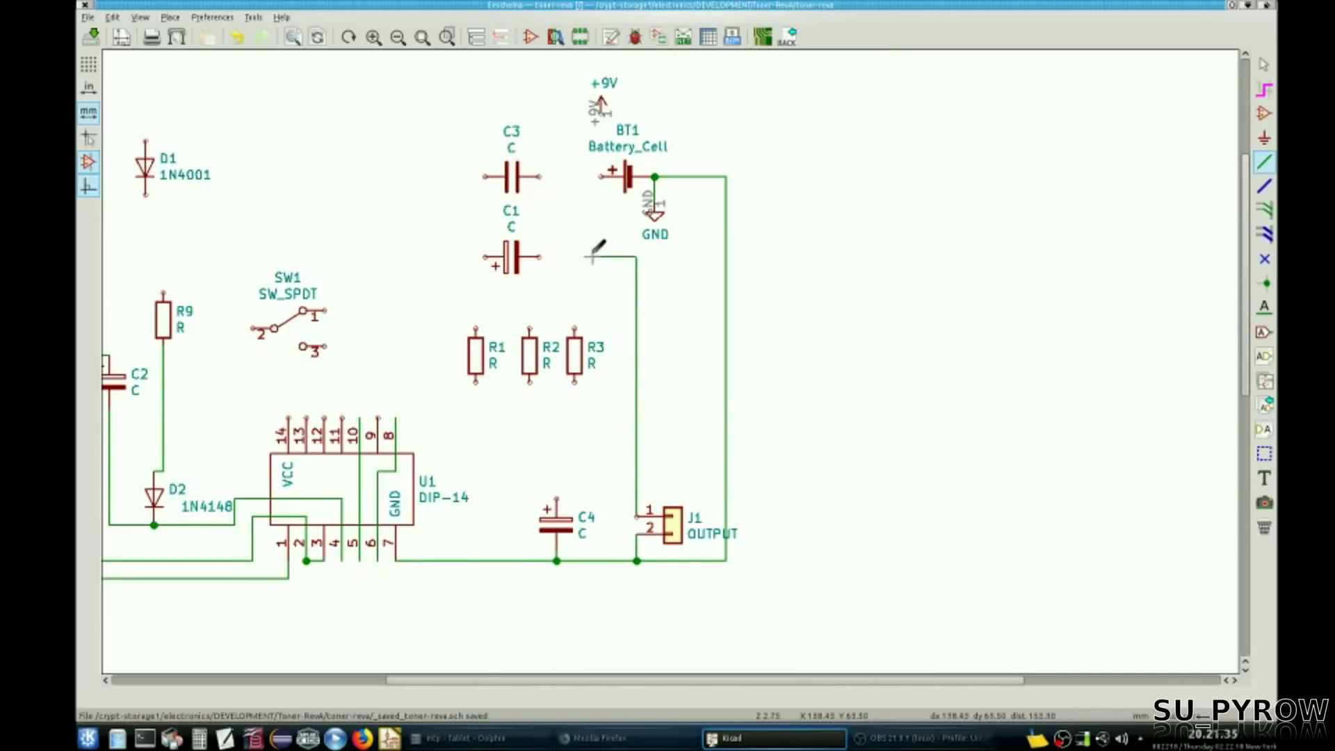
pyautogui.click(565, 221)
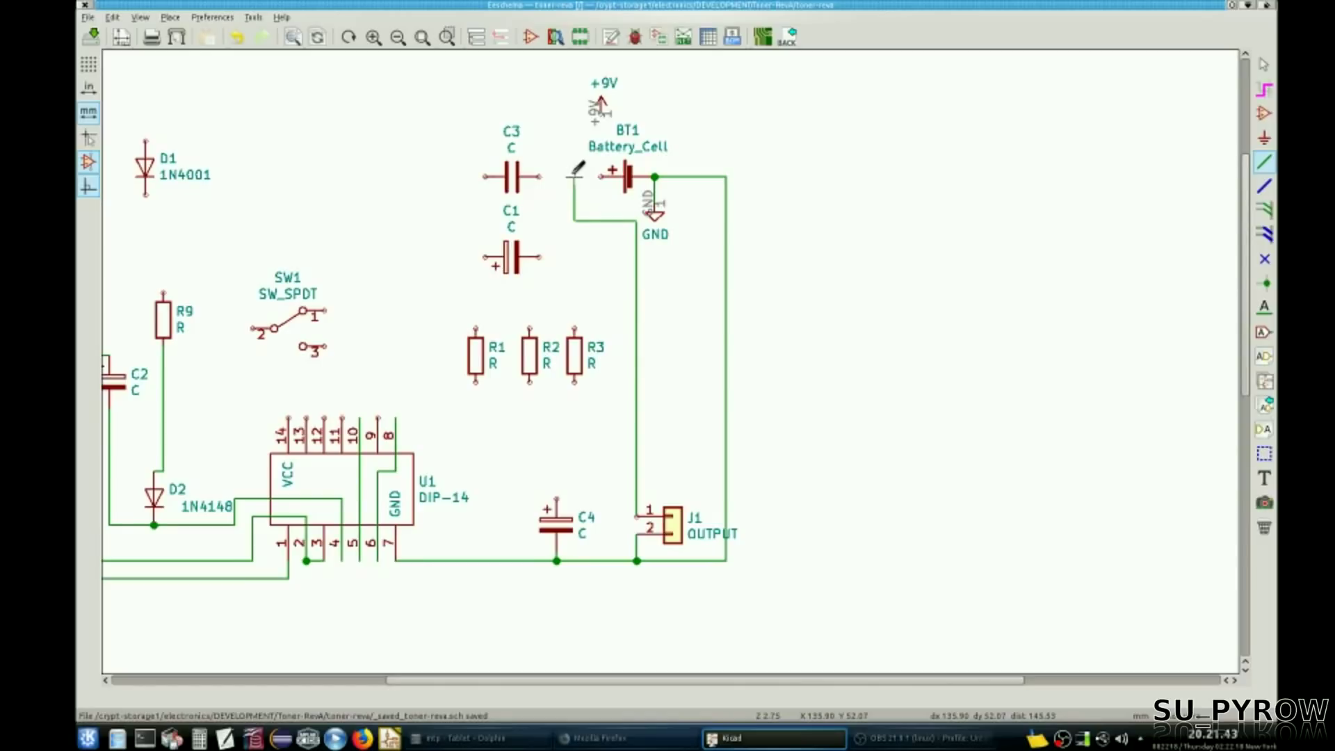
pyautogui.click(485, 177)
# Step: Wire C3's right pin to R3's upper end
pyautogui.click(539, 176)
pyautogui.click(539, 238)
pyautogui.click(575, 327)
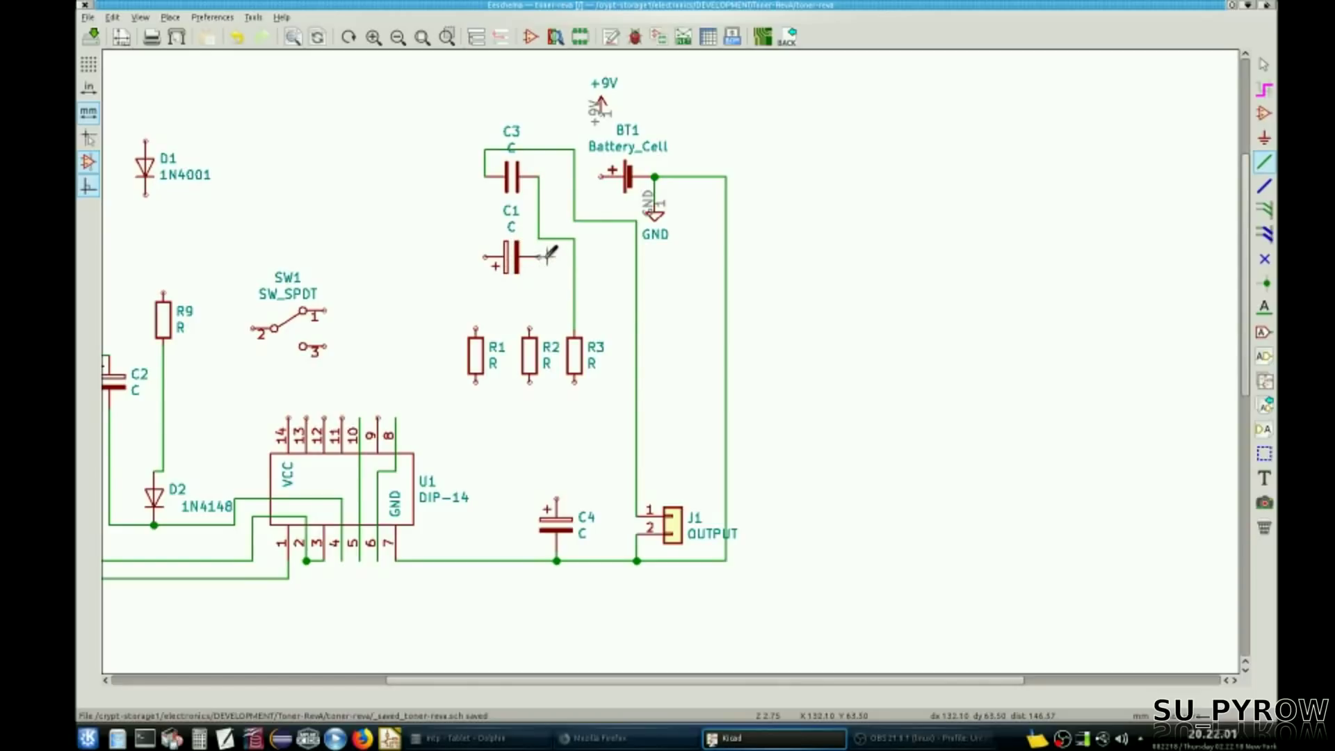
# Step: Wire C1's negative pin to R2's upper end and C1's positive pin to R1's upper end
pyautogui.click(539, 256)
pyautogui.click(530, 328)
pyautogui.click(476, 257)
pyautogui.click(476, 328)
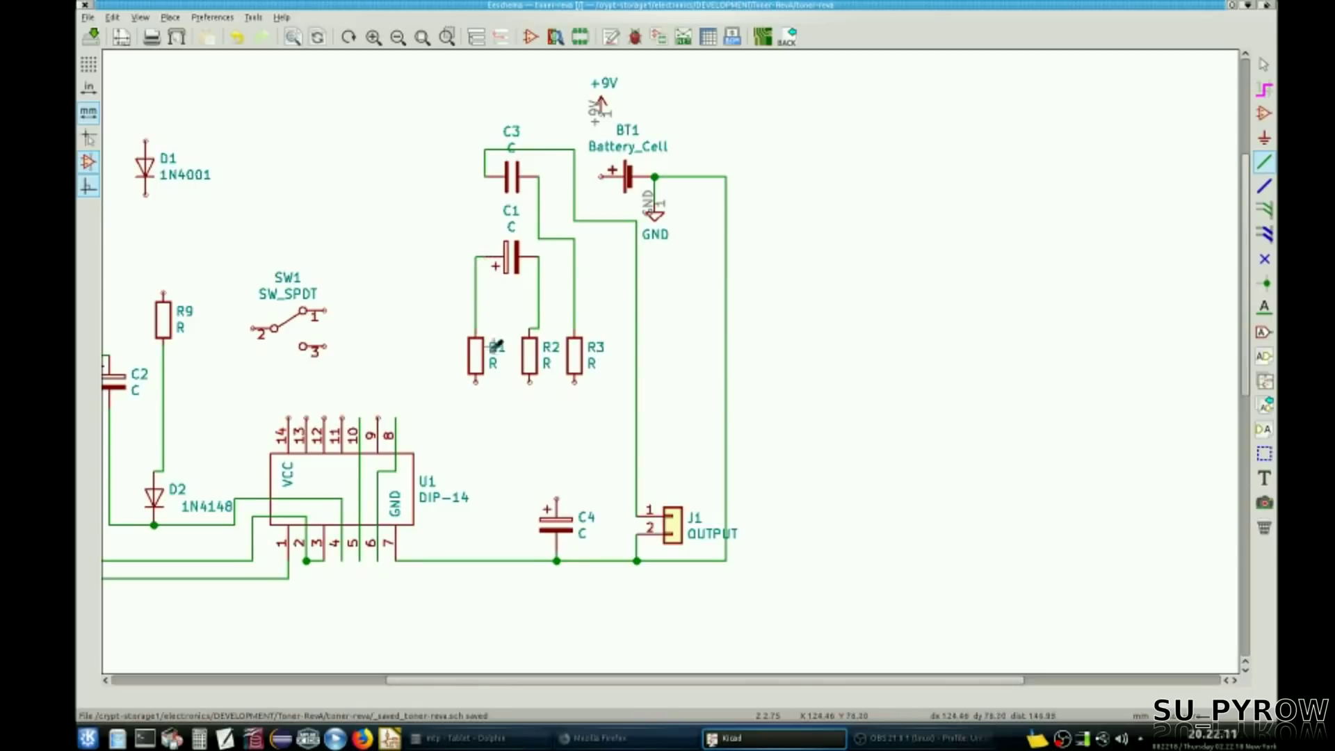
# Step: Wire R1's lower end to U1 pin 11, and connect U1 pin 10 to pin 9
pyautogui.click(477, 380)
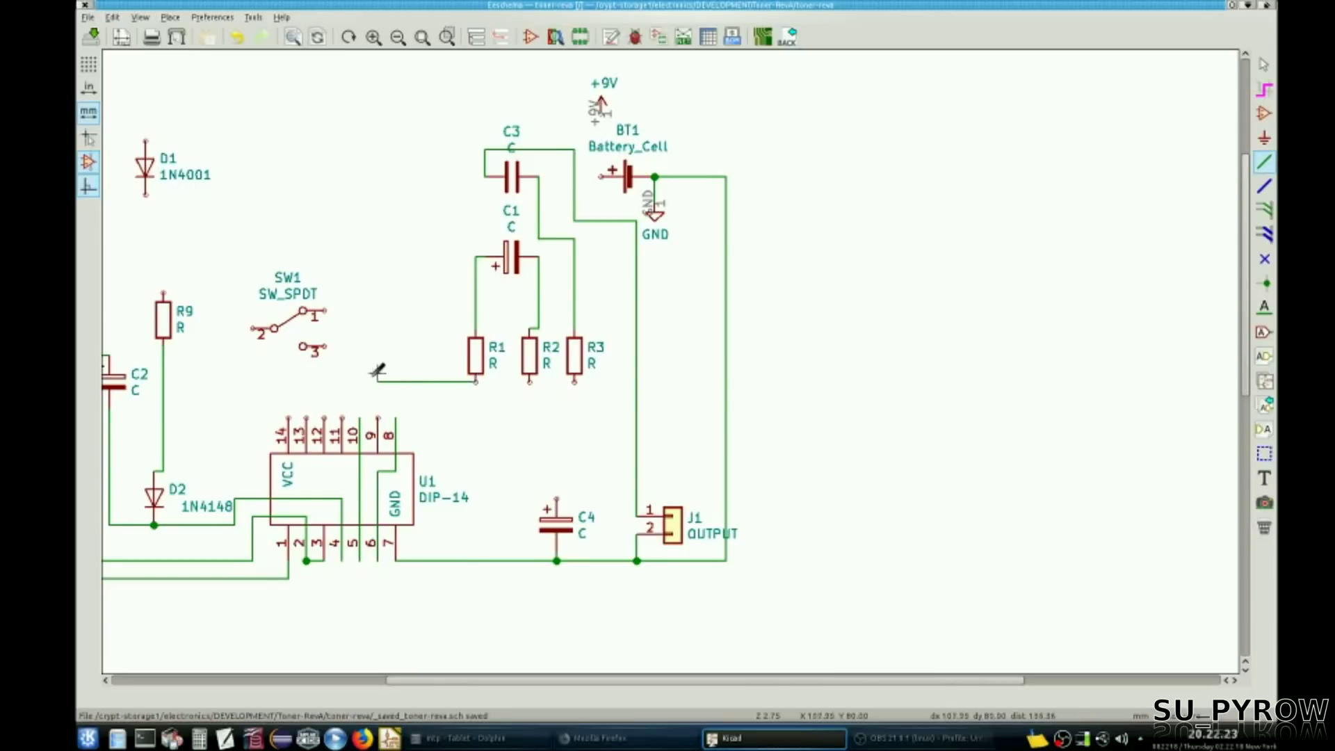
pyautogui.click(341, 416)
pyautogui.click(360, 418)
pyautogui.click(377, 418)
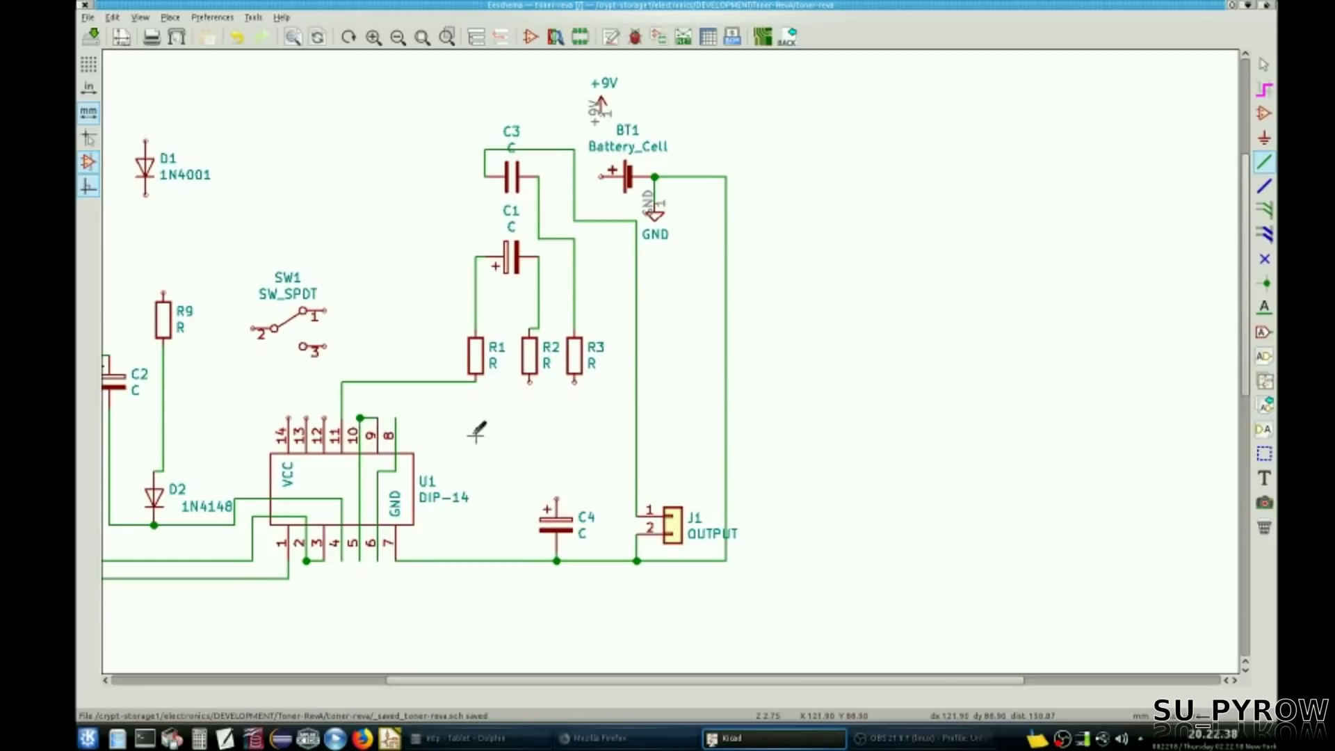
# Step: Wire U1 pin 9 to R2's lower end and R3's lower end to U1 pin 8
pyautogui.click(378, 418)
pyautogui.click(378, 400)
pyautogui.click(530, 381)
pyautogui.click(574, 381)
pyautogui.click(359, 418)
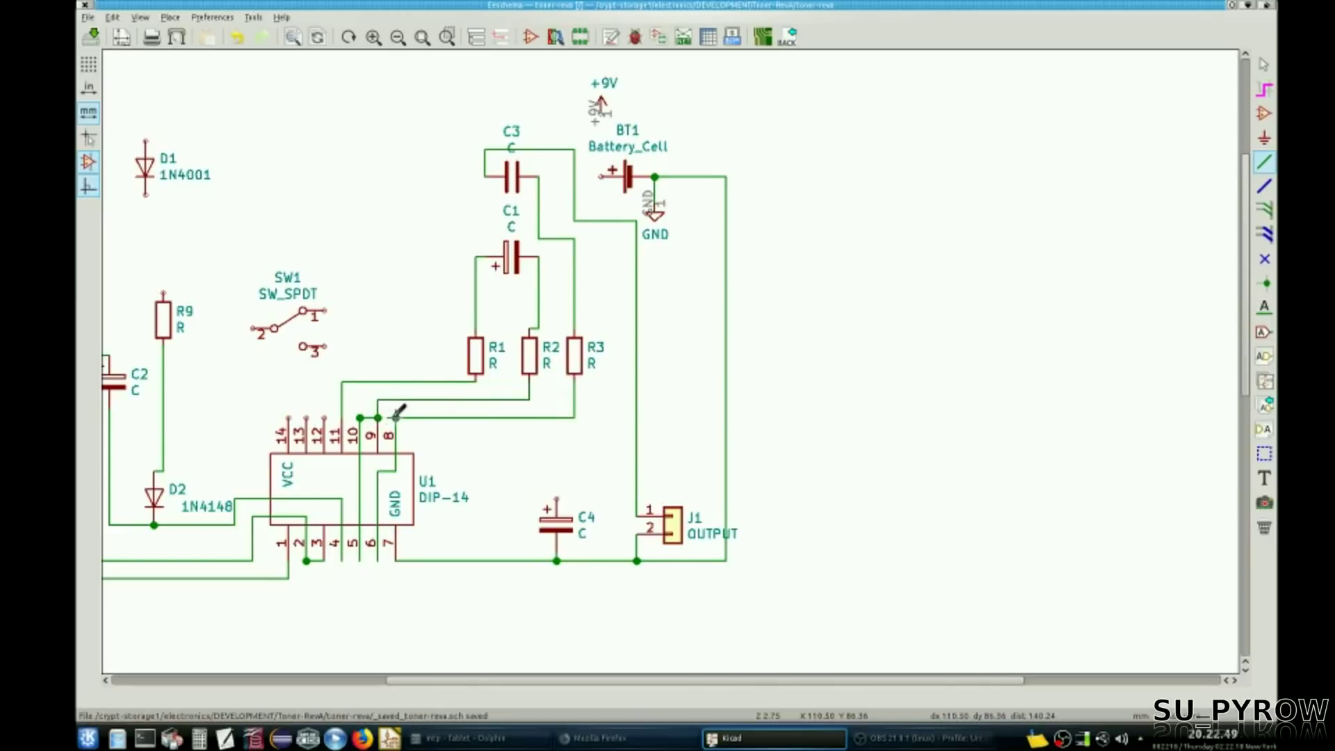
# Step: Wire C4's positive pin to R3's upper end, and BT1's positive terminal to the +9V symbol
pyautogui.click(556, 498)
pyautogui.click(600, 319)
pyautogui.click(575, 320)
pyautogui.click(601, 177)
pyautogui.click(602, 113)
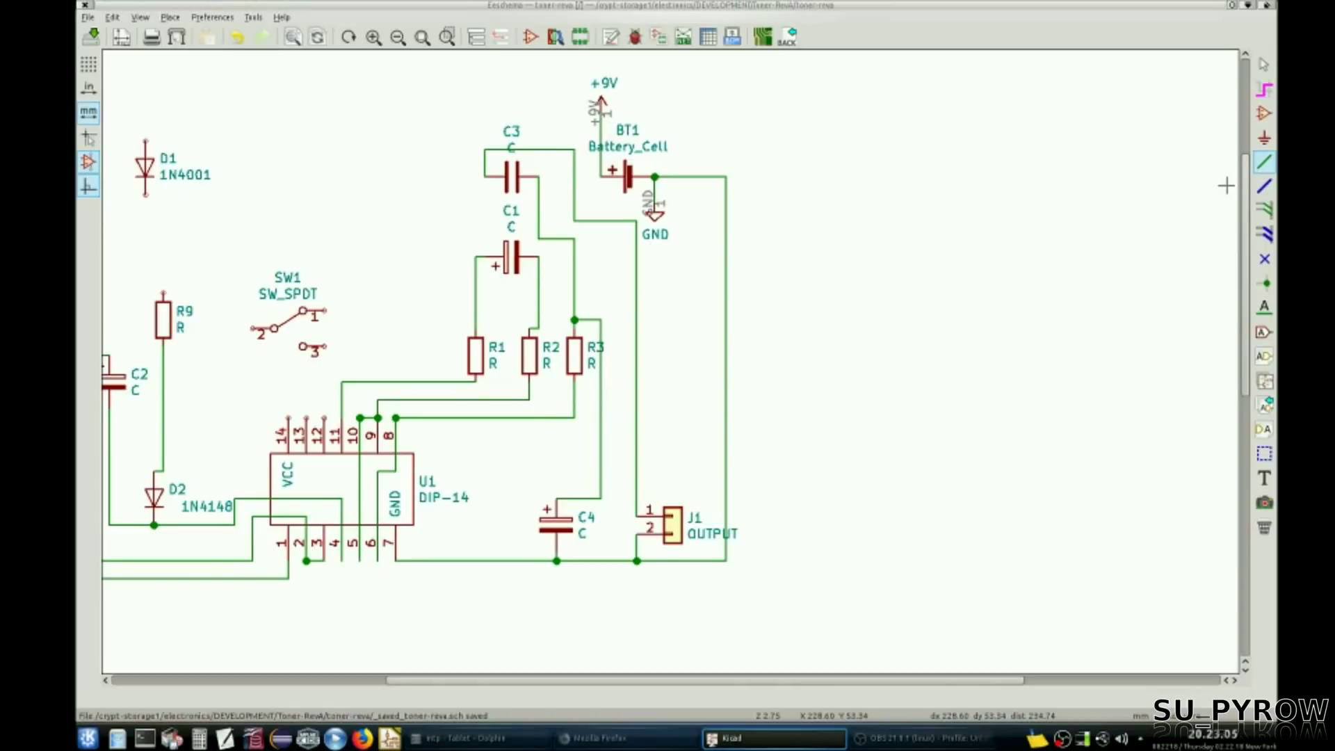
# Step: Try wiring the +9V line across to R7's upper end, and delete that wire
pyautogui.click(601, 129)
pyautogui.scroll(-1, 387, 126)
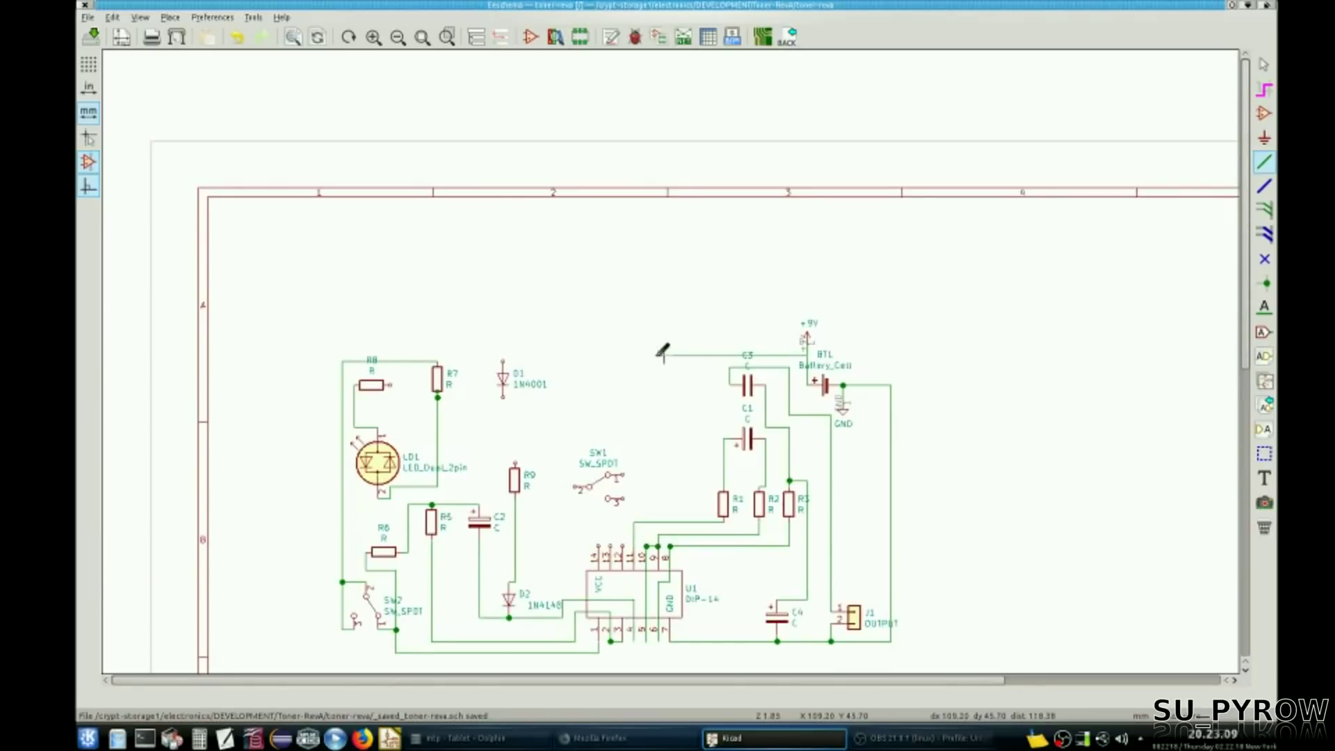
pyautogui.click(438, 361)
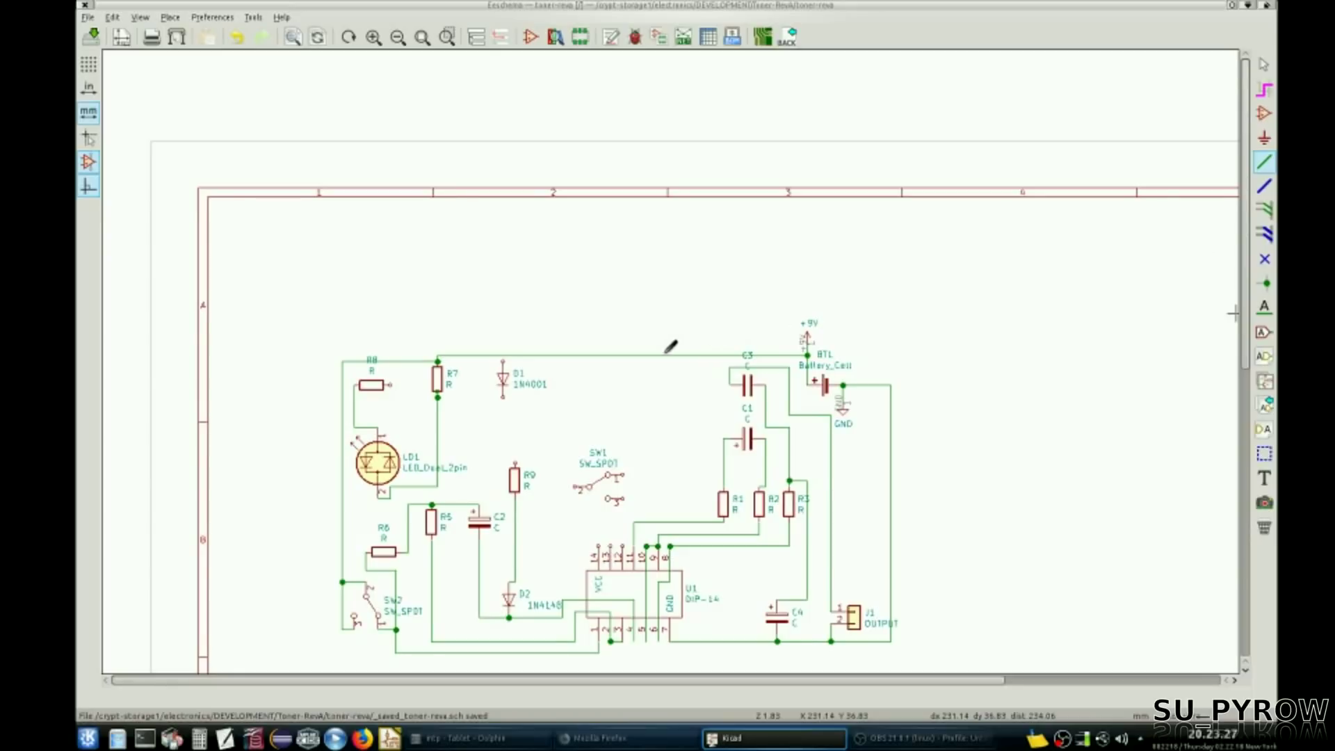
pyautogui.click(704, 7)
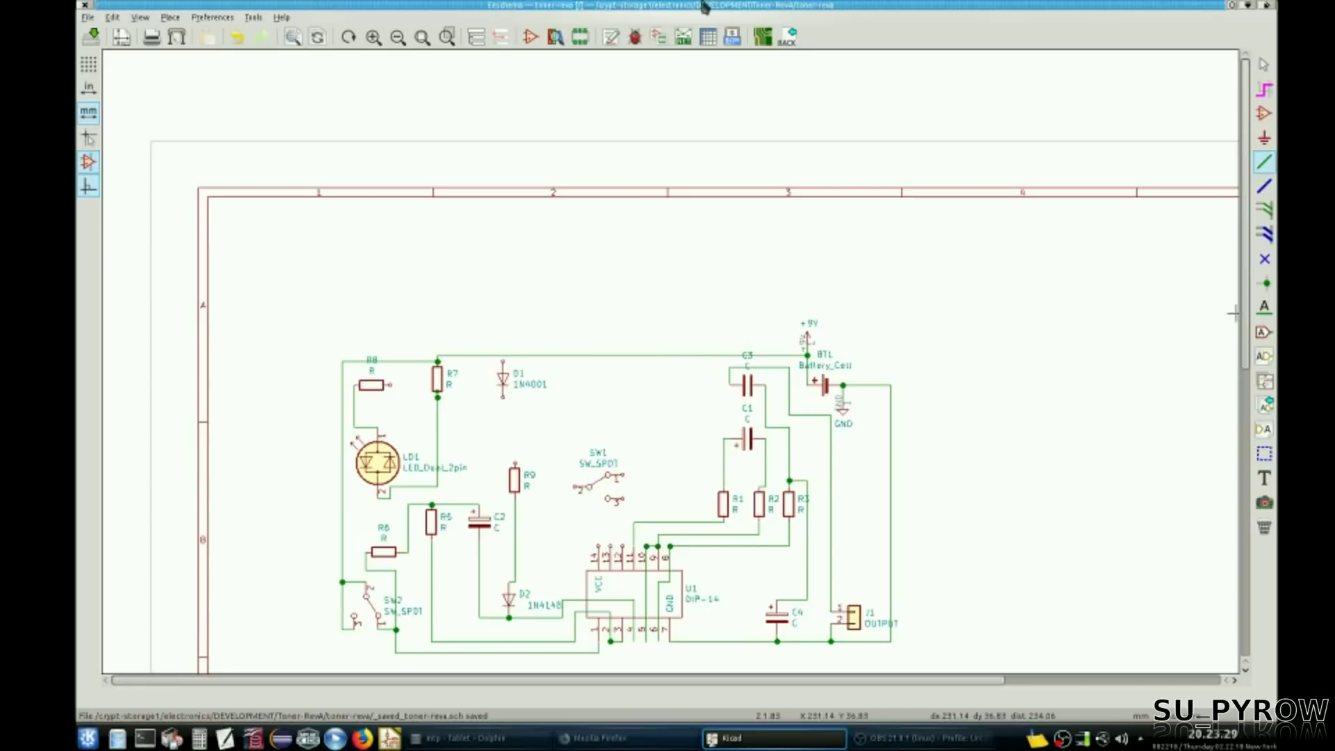
pyautogui.press('Delete')
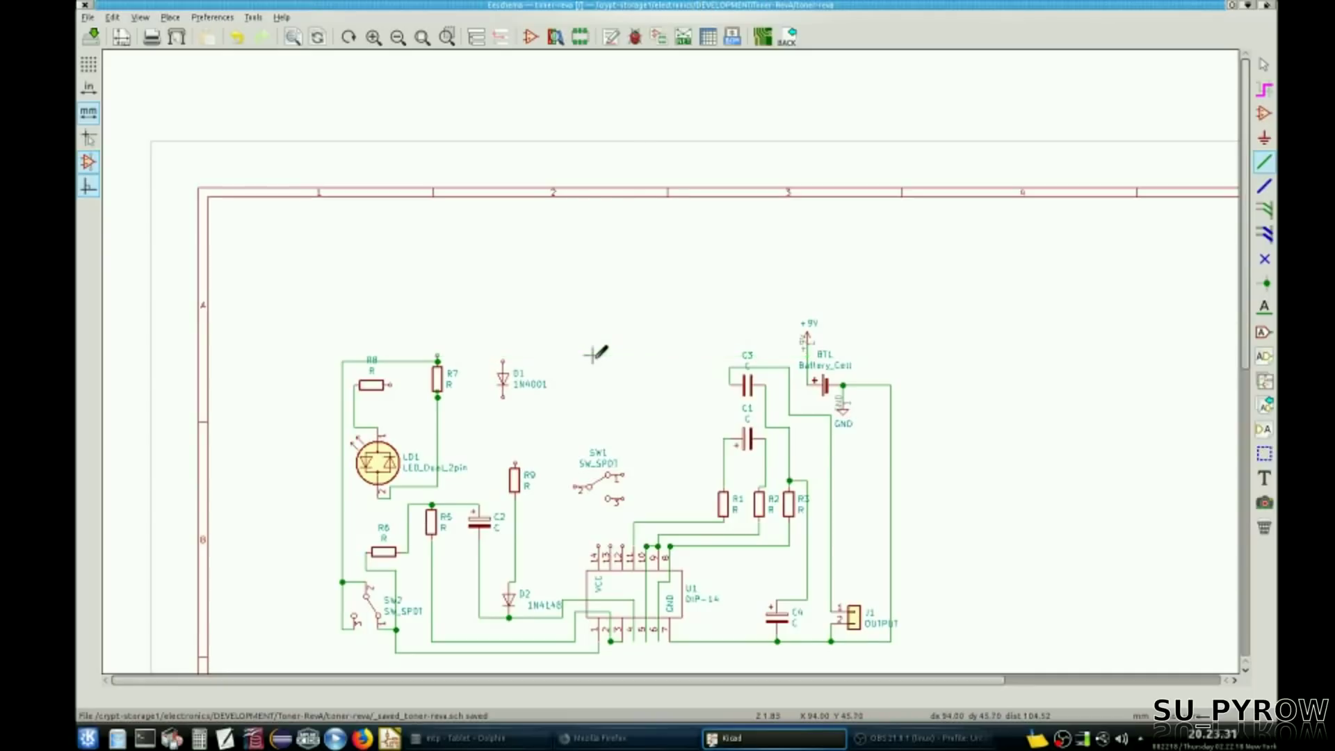
# Step: Wire R7's upper end over the top of the circuit and down to the ground wire at BT1's negative terminal
pyautogui.scroll(3, 670, 349)
pyautogui.click(628, 374)
pyautogui.scroll(-2, 825, 274)
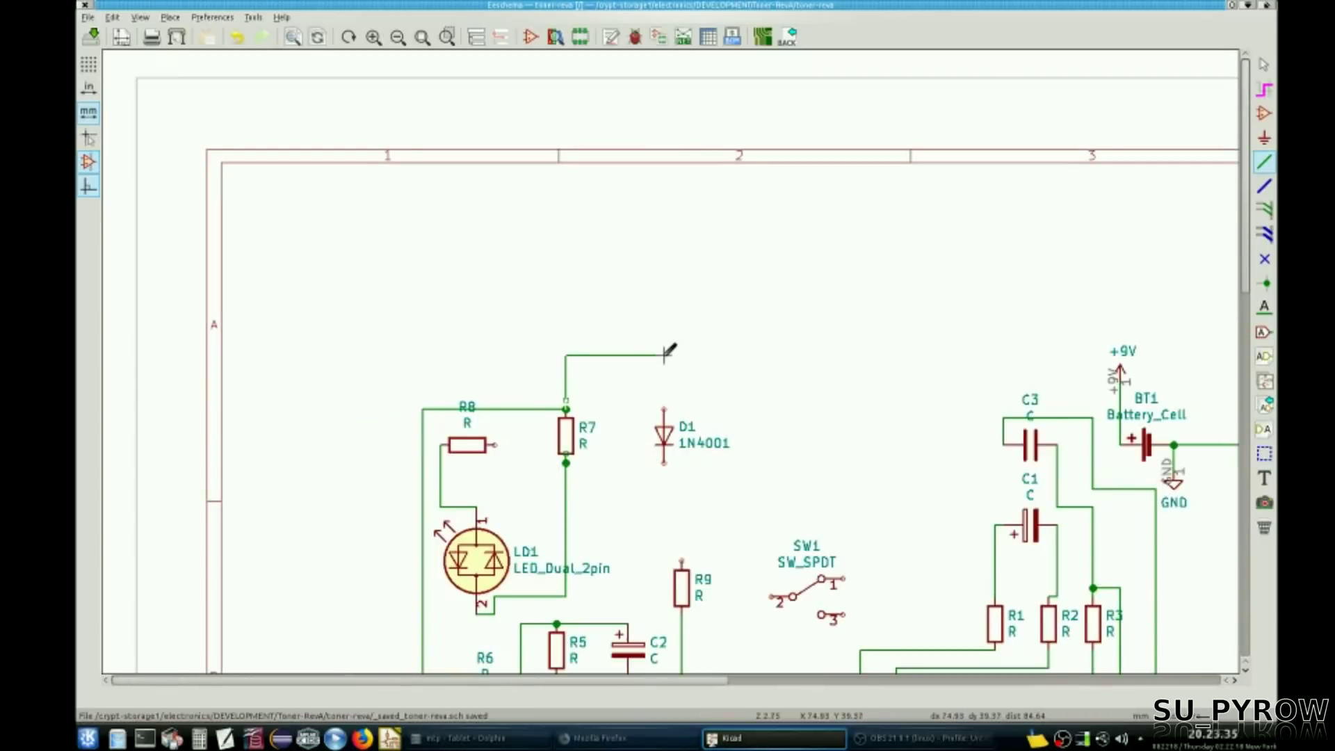
pyautogui.click(1218, 320)
pyautogui.click(1218, 445)
# Step: Wire D1's upper end to the +9V line and R9's upper end to C1's negative pin
pyautogui.click(664, 409)
pyautogui.click(1120, 392)
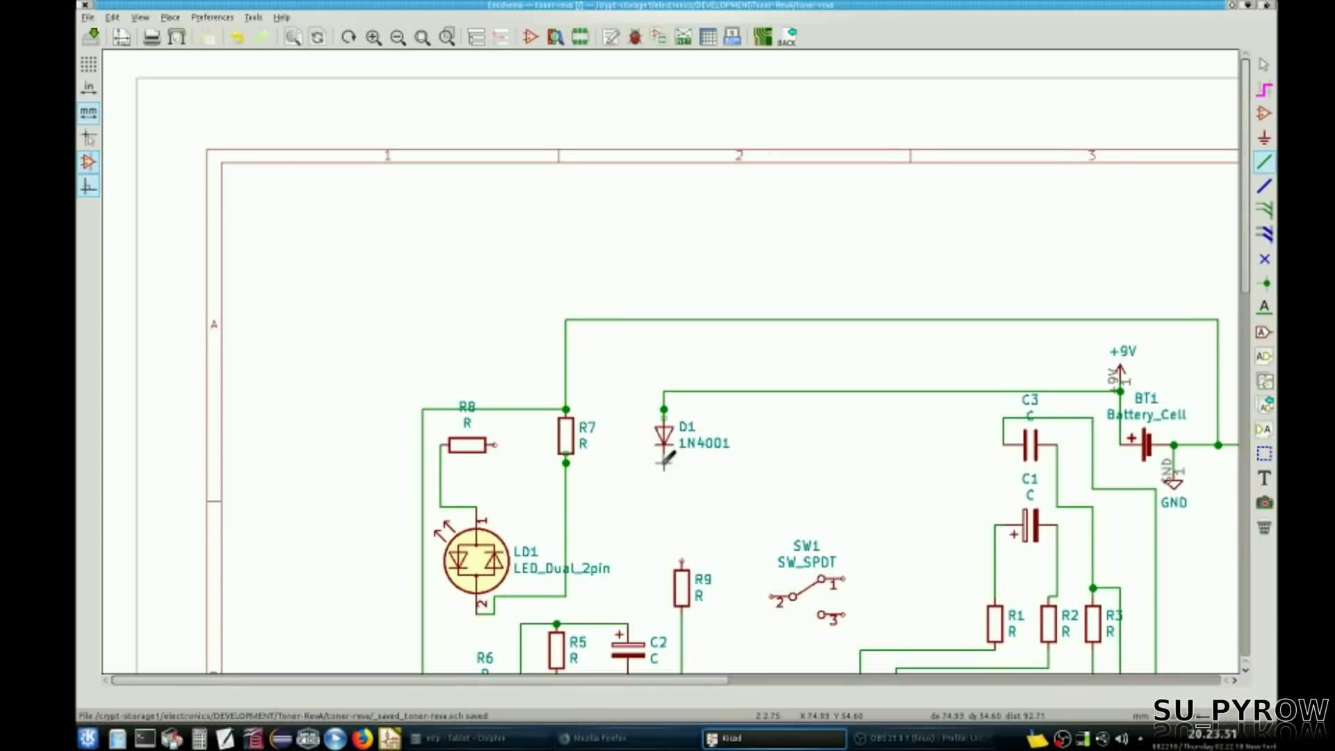
pyautogui.click(681, 562)
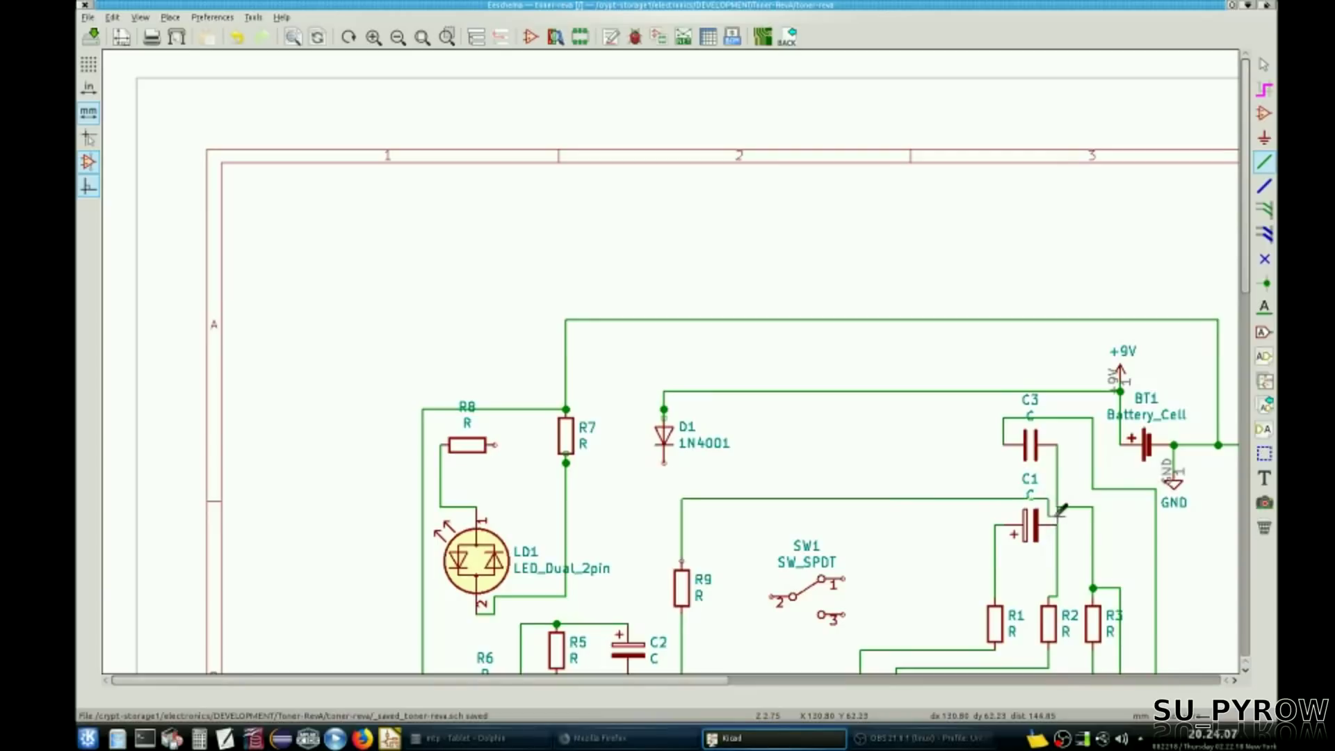
pyautogui.click(1058, 525)
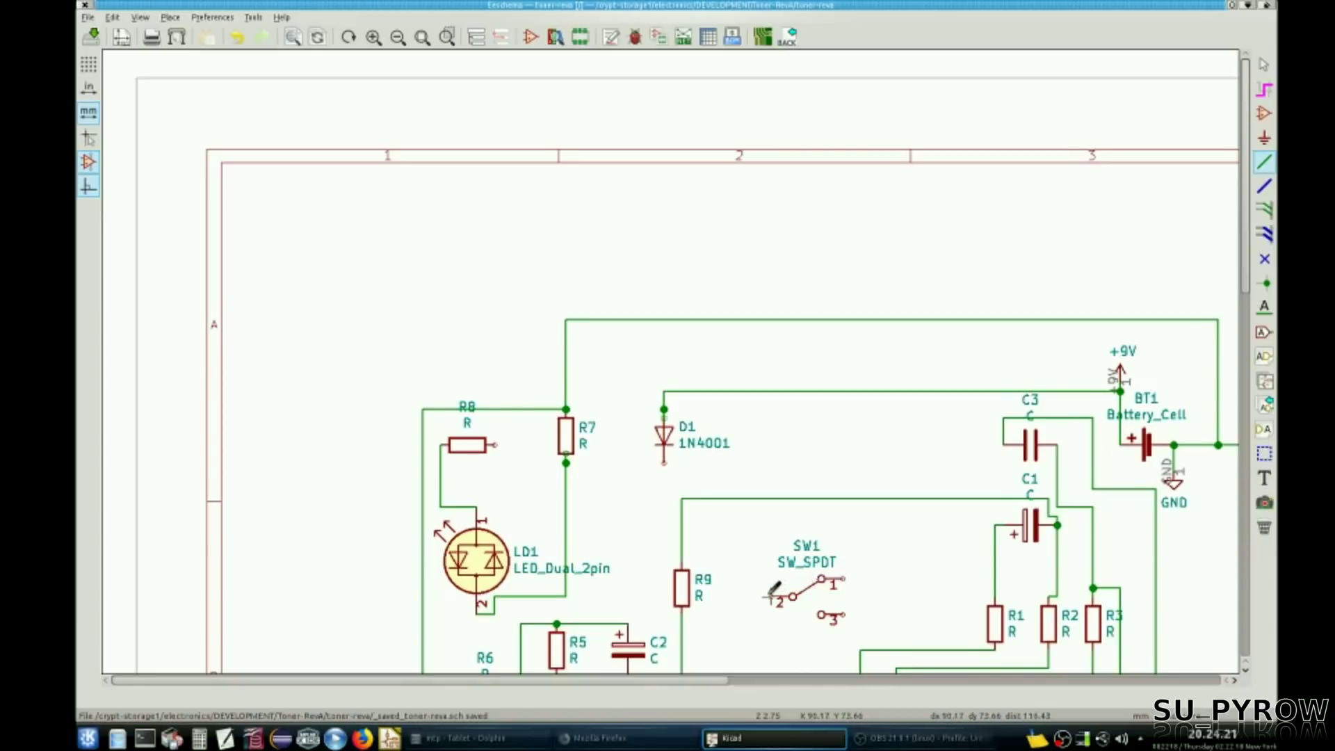
# Step: Wire SW1 pin 2 down to U1 pin 14
pyautogui.scroll(-2, 765, 619)
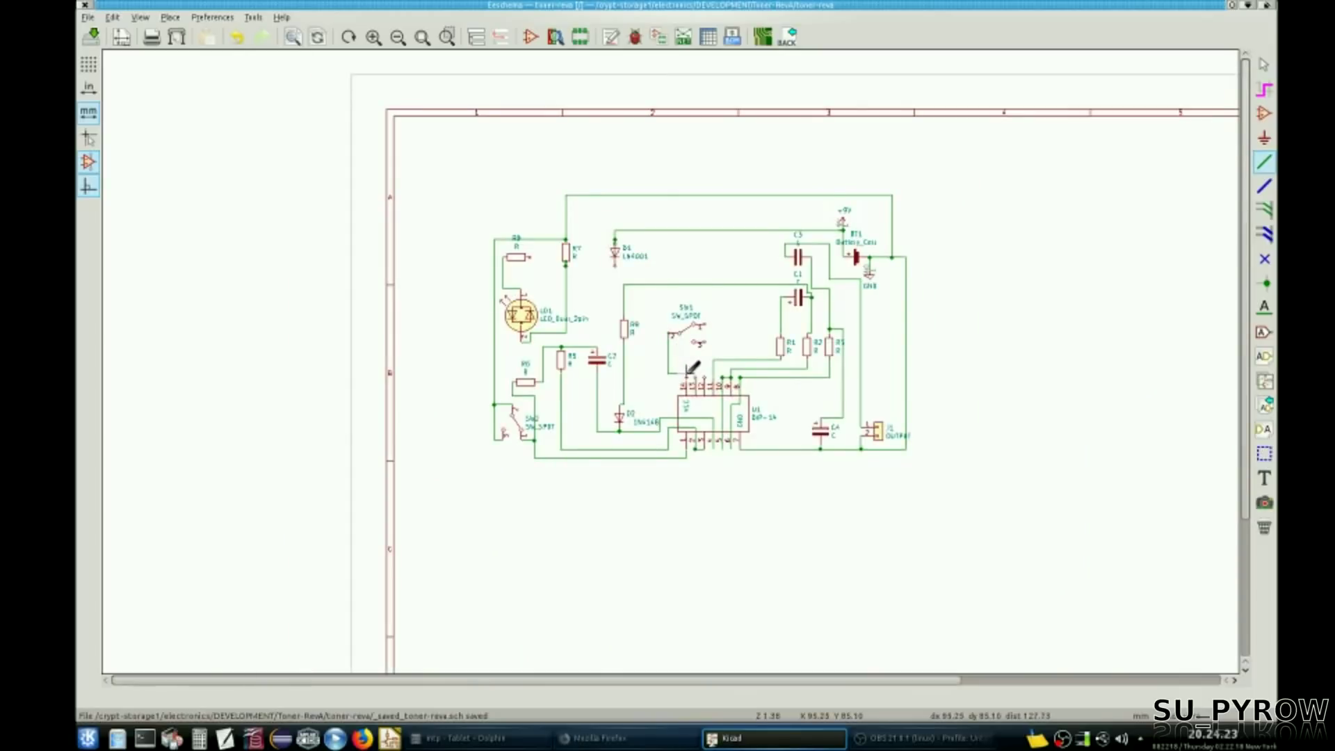
pyautogui.scroll(4, 691, 369)
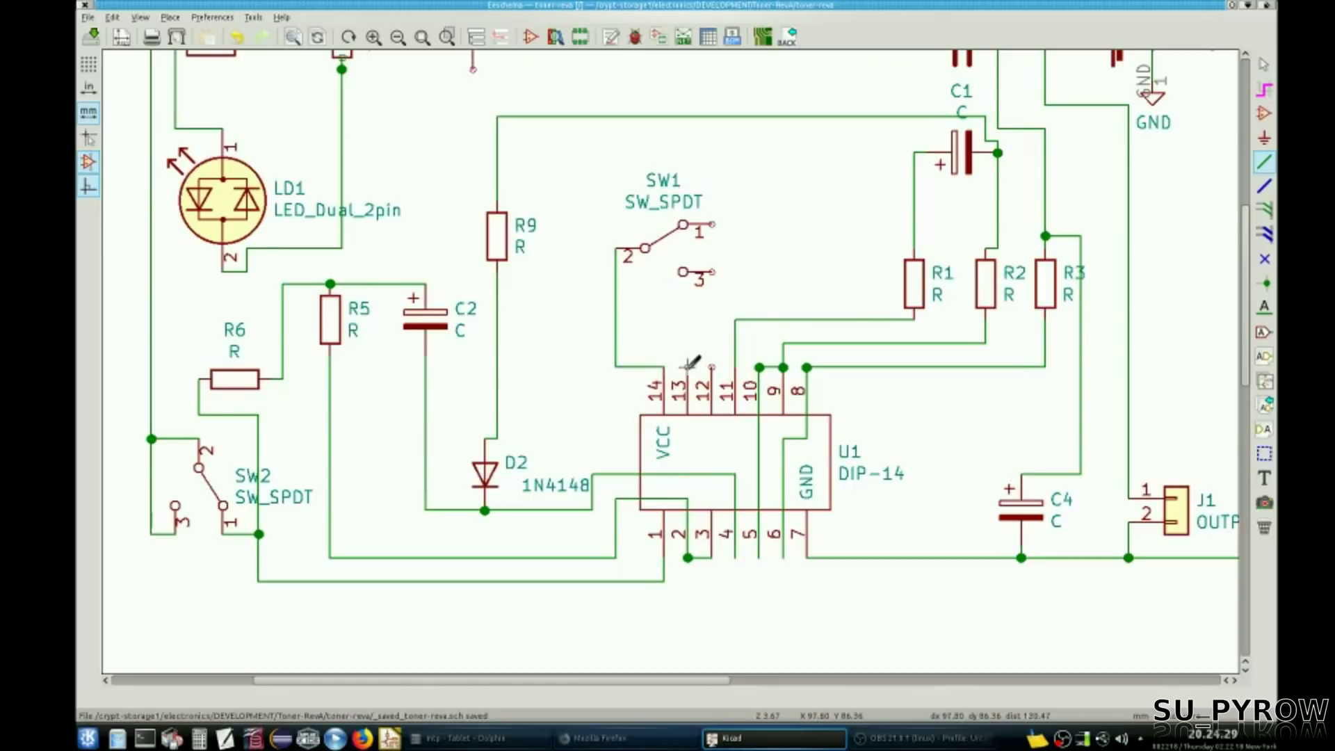
# Step: Wire U1 pin 13 to the wire between C1 and R1's upper end, and connect U1 pin 12 to pin 11
pyautogui.click(688, 367)
pyautogui.click(866, 295)
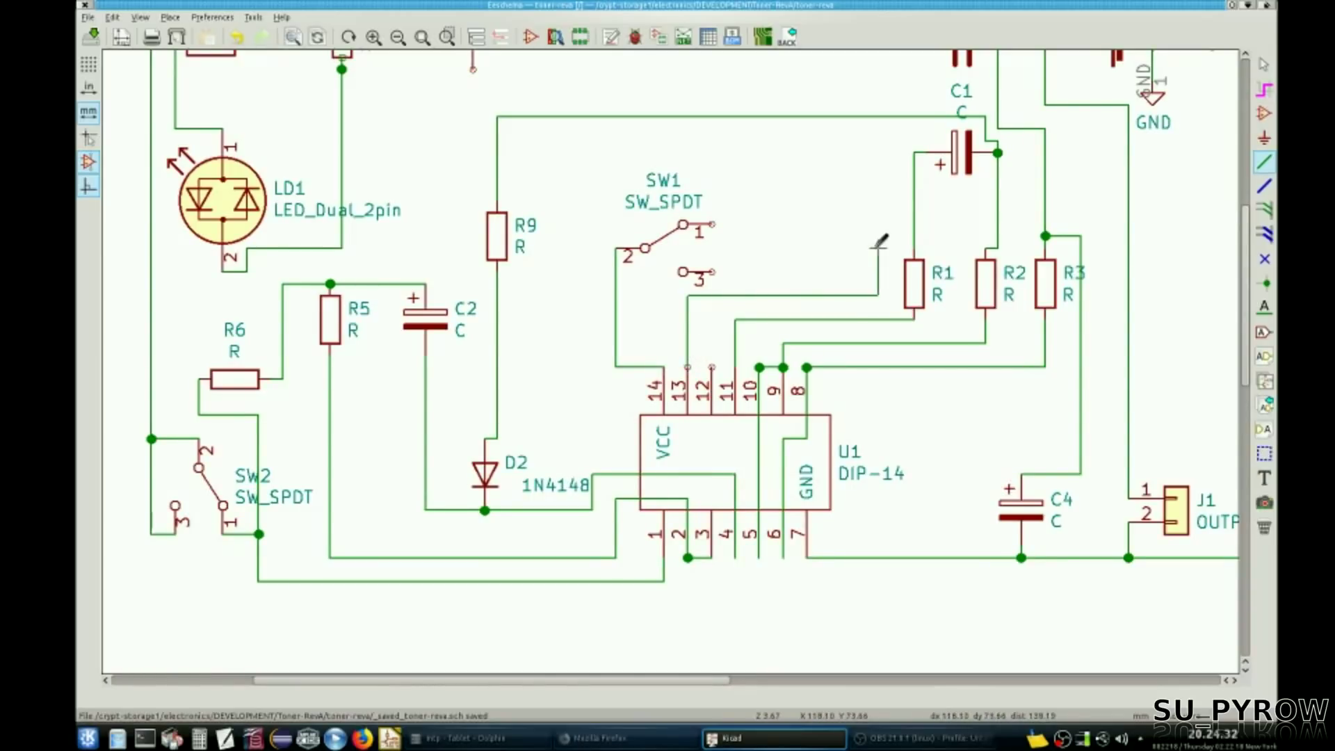
pyautogui.click(915, 225)
pyautogui.click(712, 366)
pyautogui.click(735, 366)
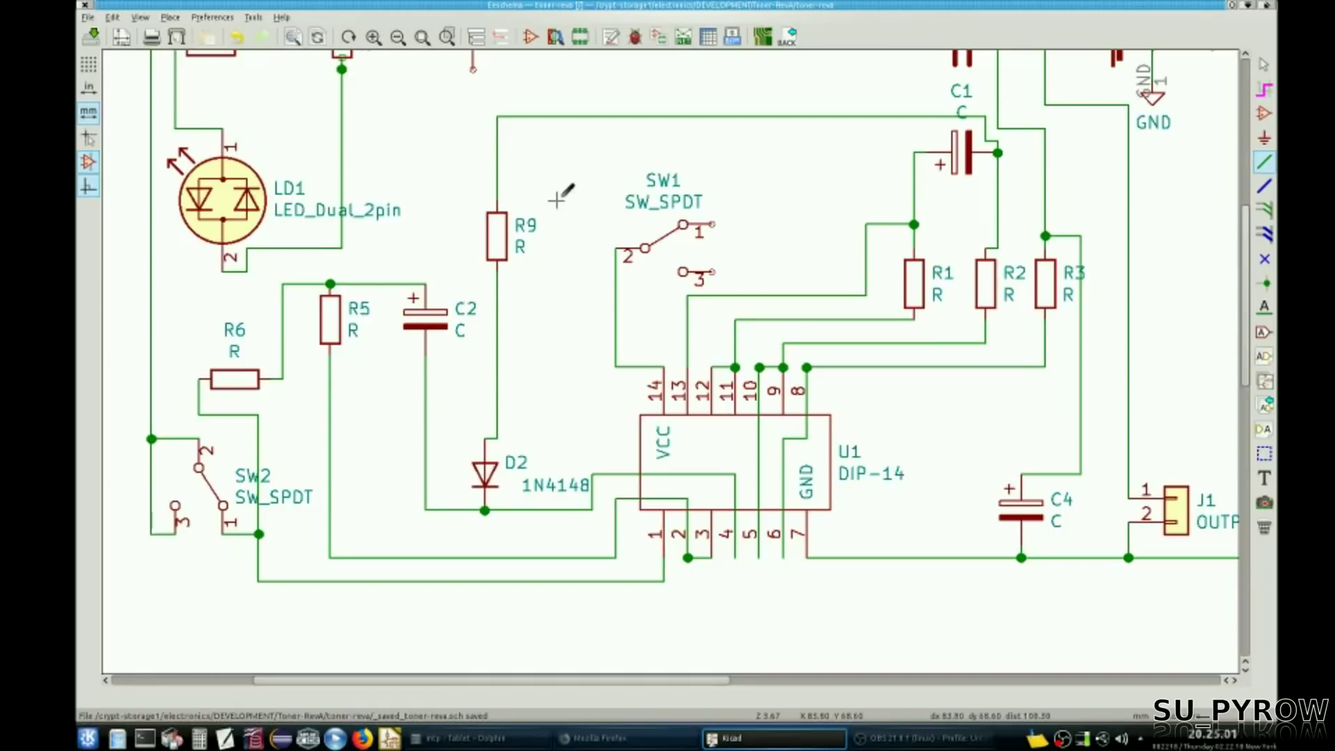
# Step: Wire D1's lower end across and down to SW1 pin 2
pyautogui.scroll(2, 553, 193)
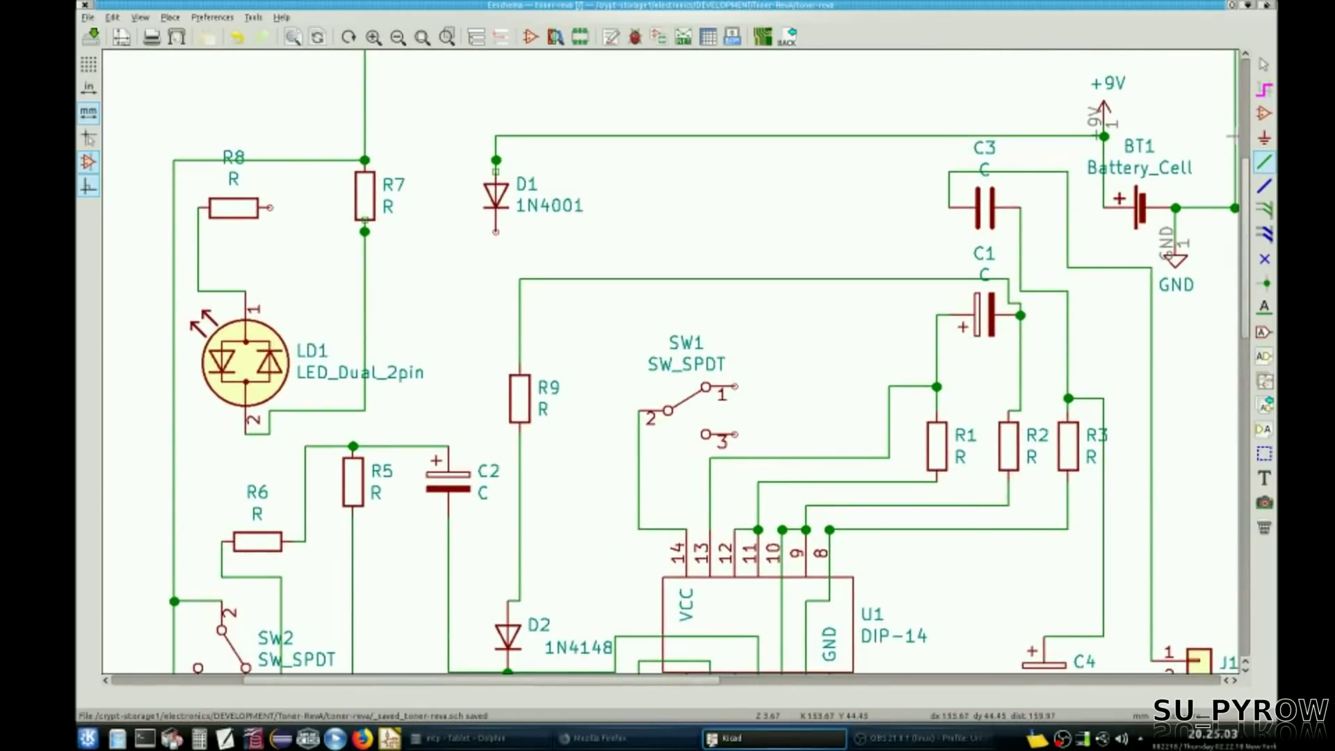
pyautogui.click(496, 232)
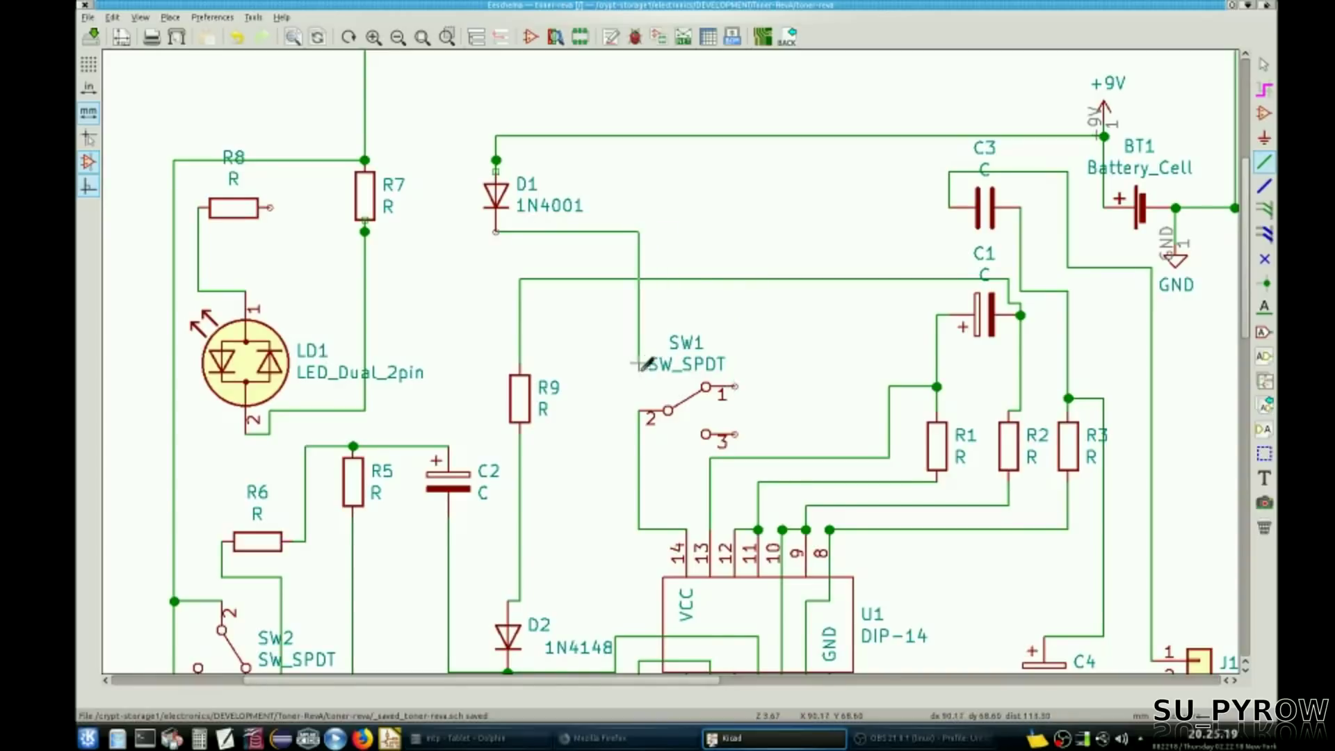
pyautogui.click(639, 410)
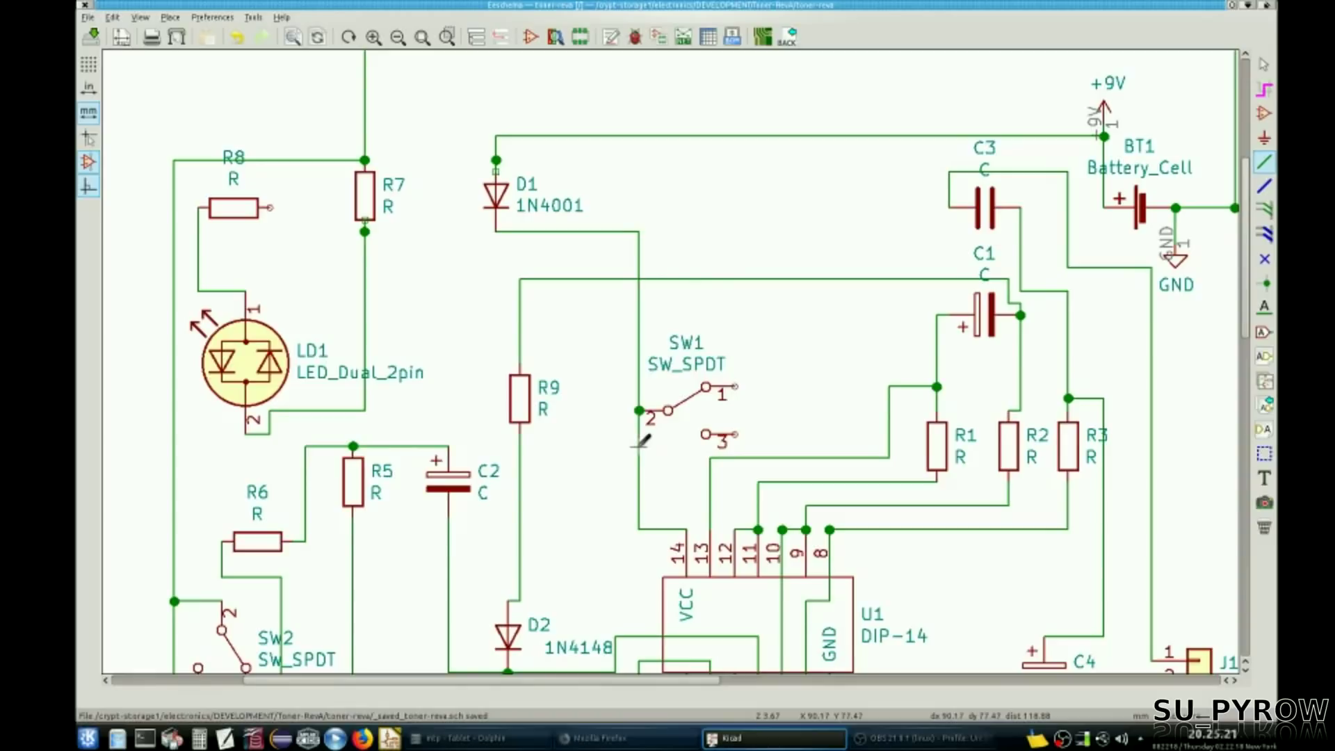
# Step: Delete both wire segments between SW1 pin 2 and U1 pin 14
pyautogui.press('Delete')
pyautogui.click(657, 497)
pyautogui.press('Delete')
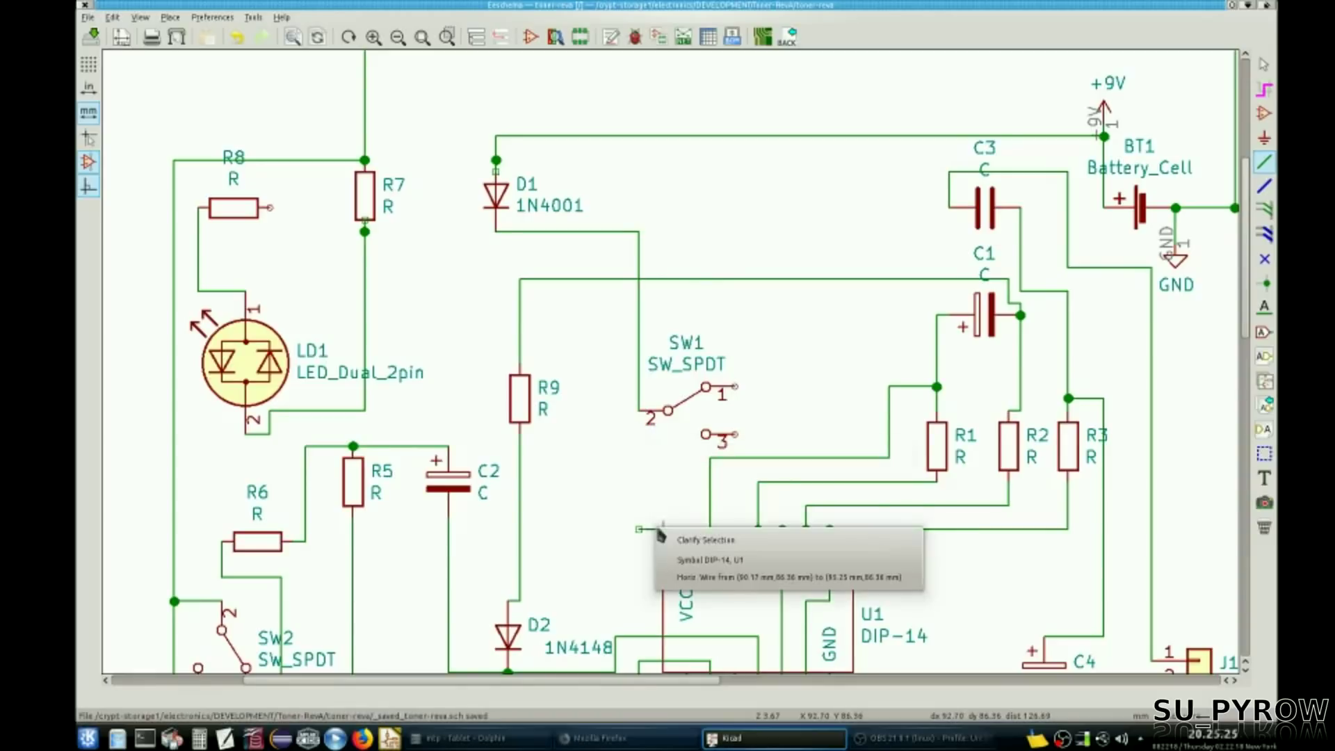
pyautogui.click(706, 577)
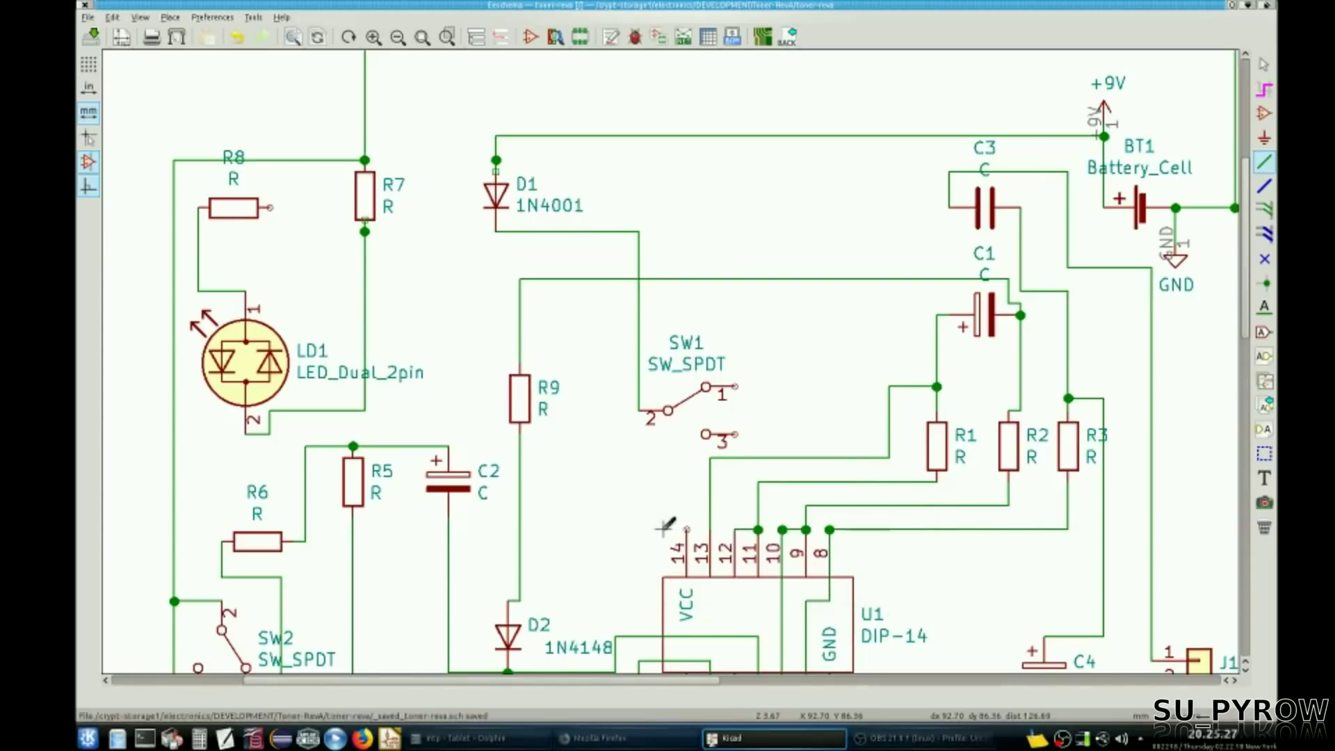
# Step: Wire U1 pin 14 up around SW1's pin 2 side and over its label to SW1 pin 1
pyautogui.click(687, 528)
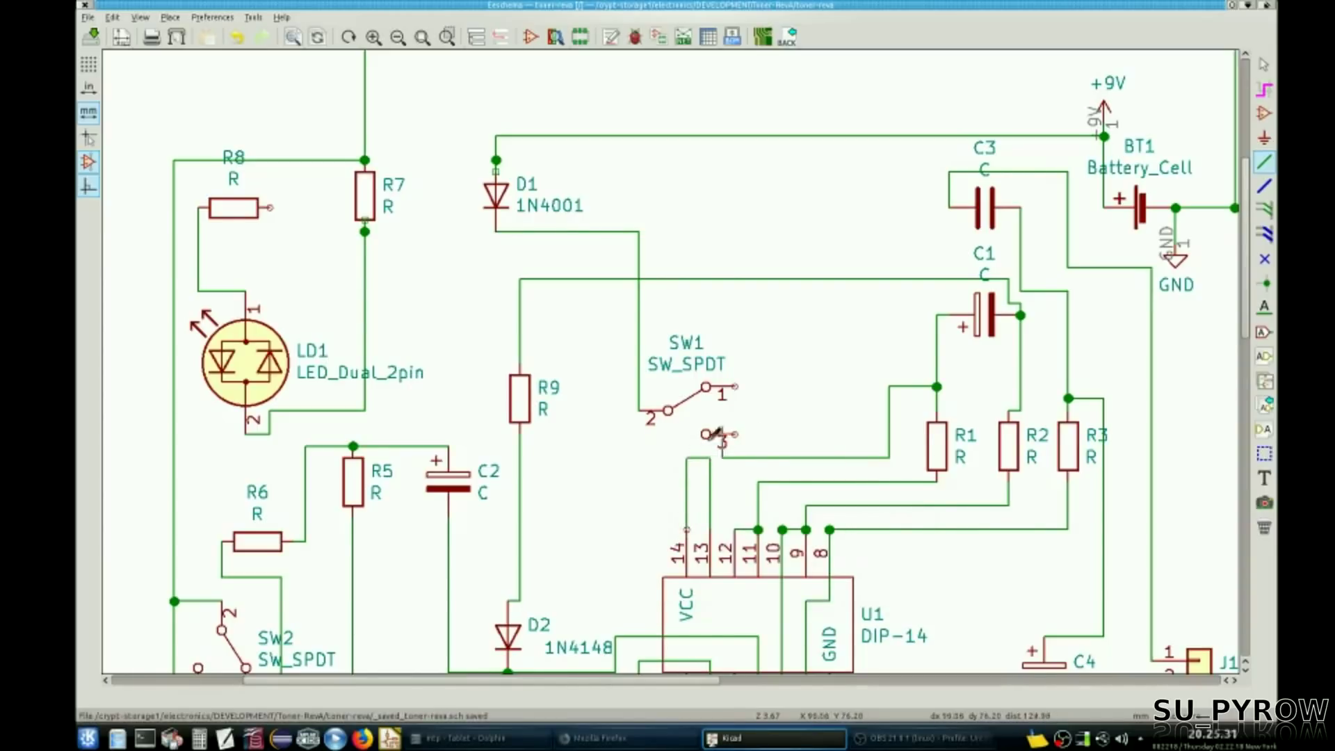
pyautogui.click(615, 458)
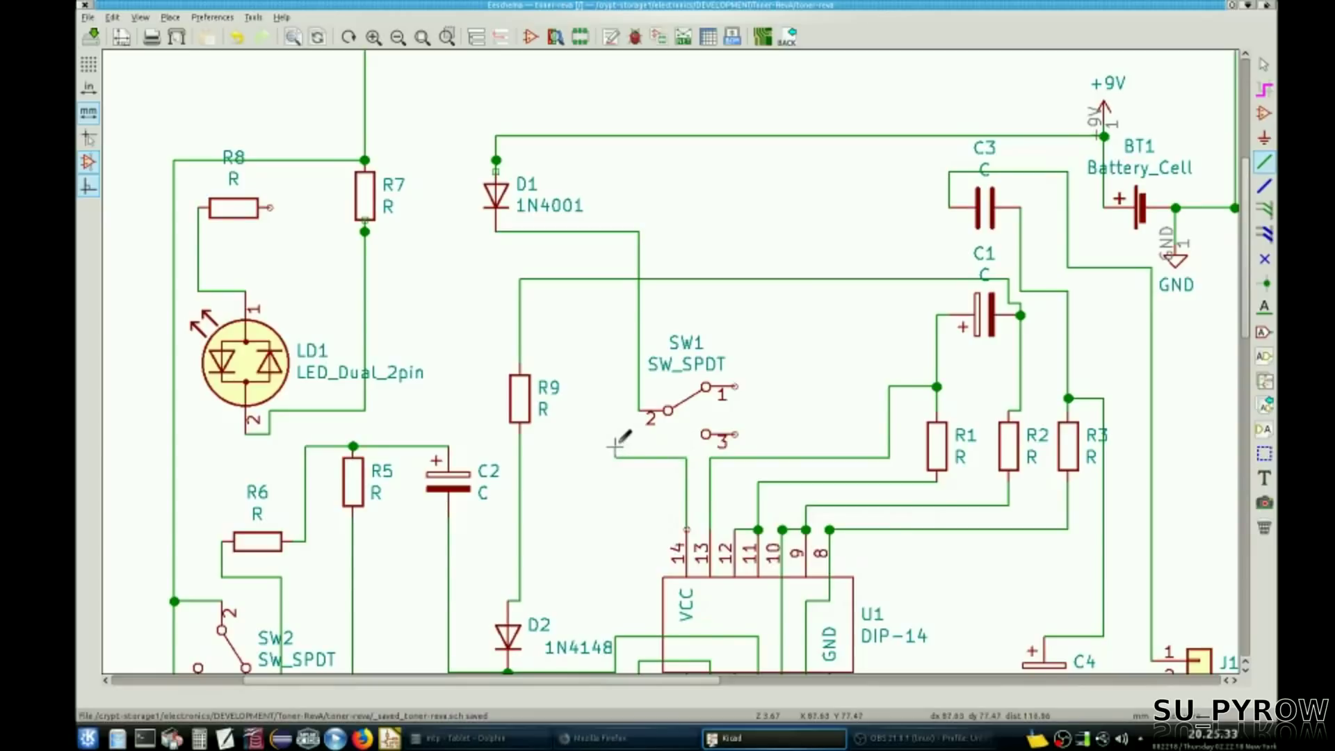
pyautogui.click(735, 350)
pyautogui.click(735, 386)
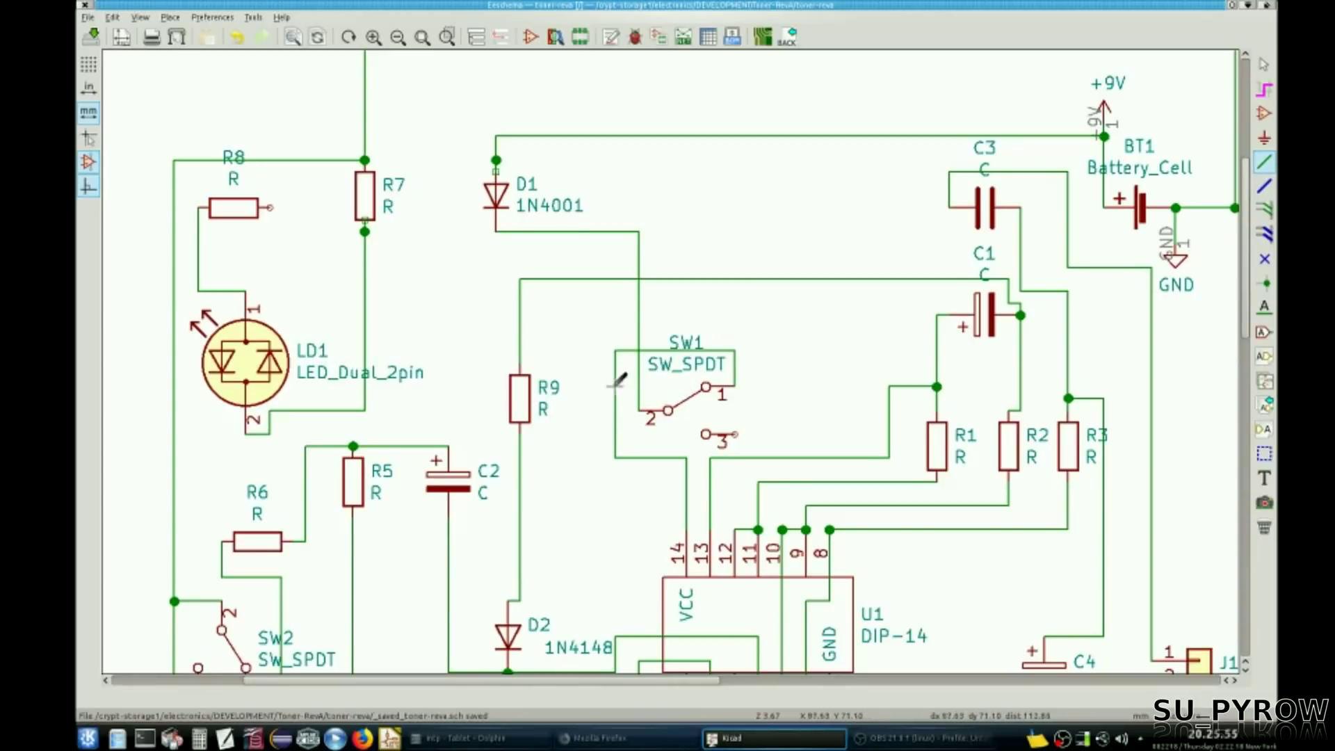
# Step: Delete the wire segments around SW1, keeping only the vertical stub at U1 pin 14 and the horizontal stub at D1
pyautogui.press('Delete')
pyautogui.press('Delete')
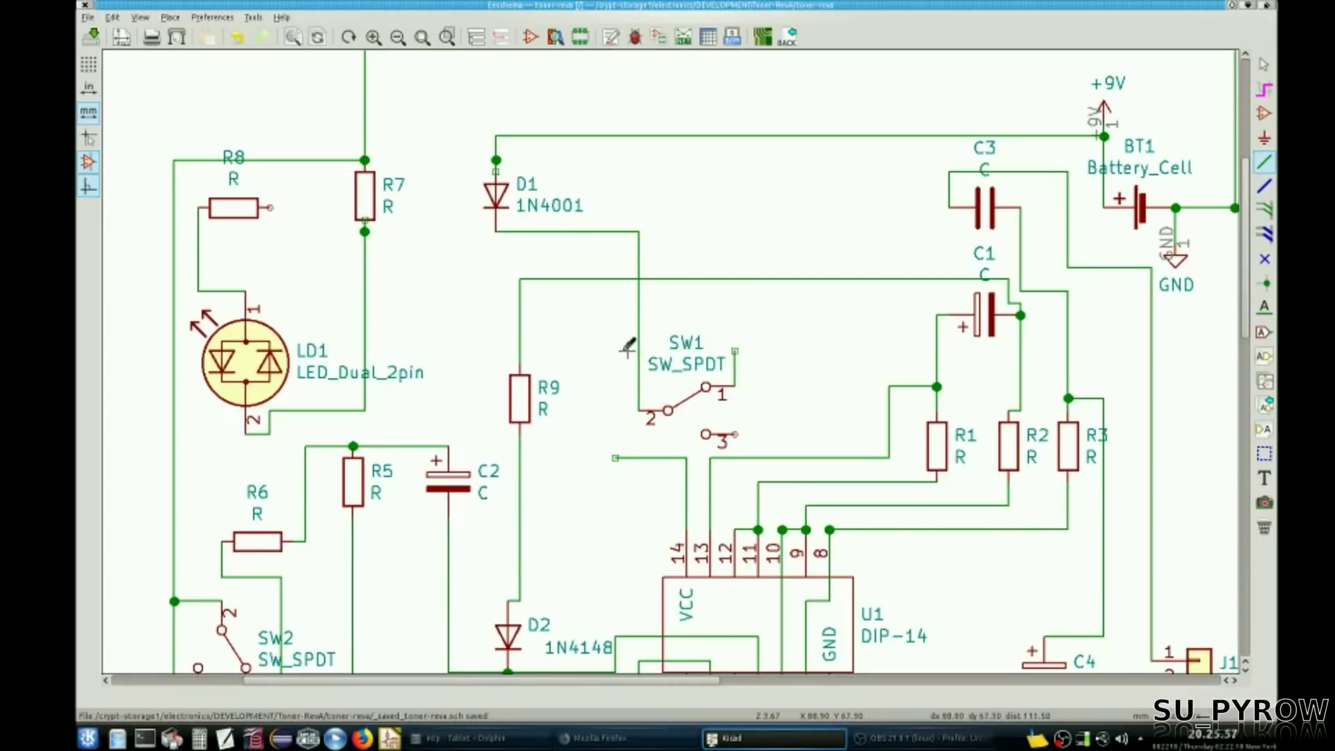
pyautogui.press('Delete')
pyautogui.press('Delete')
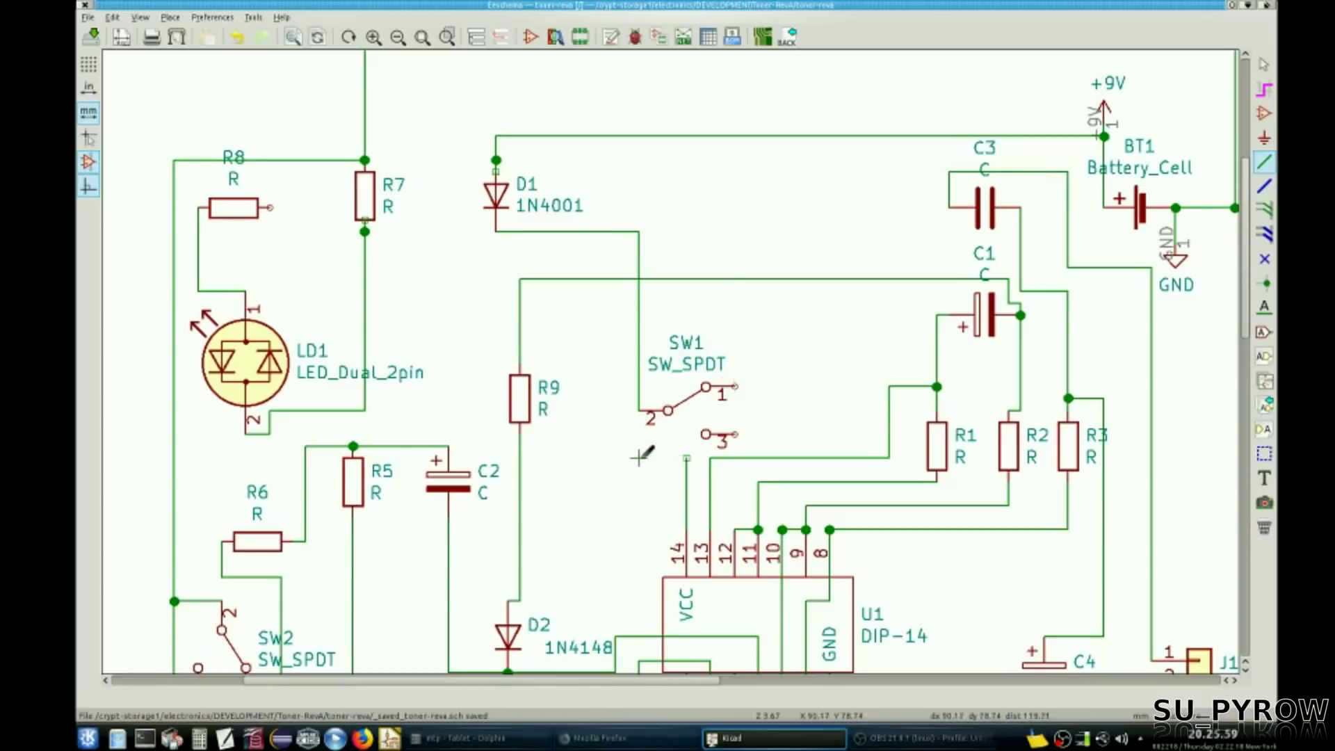
pyautogui.press('Delete')
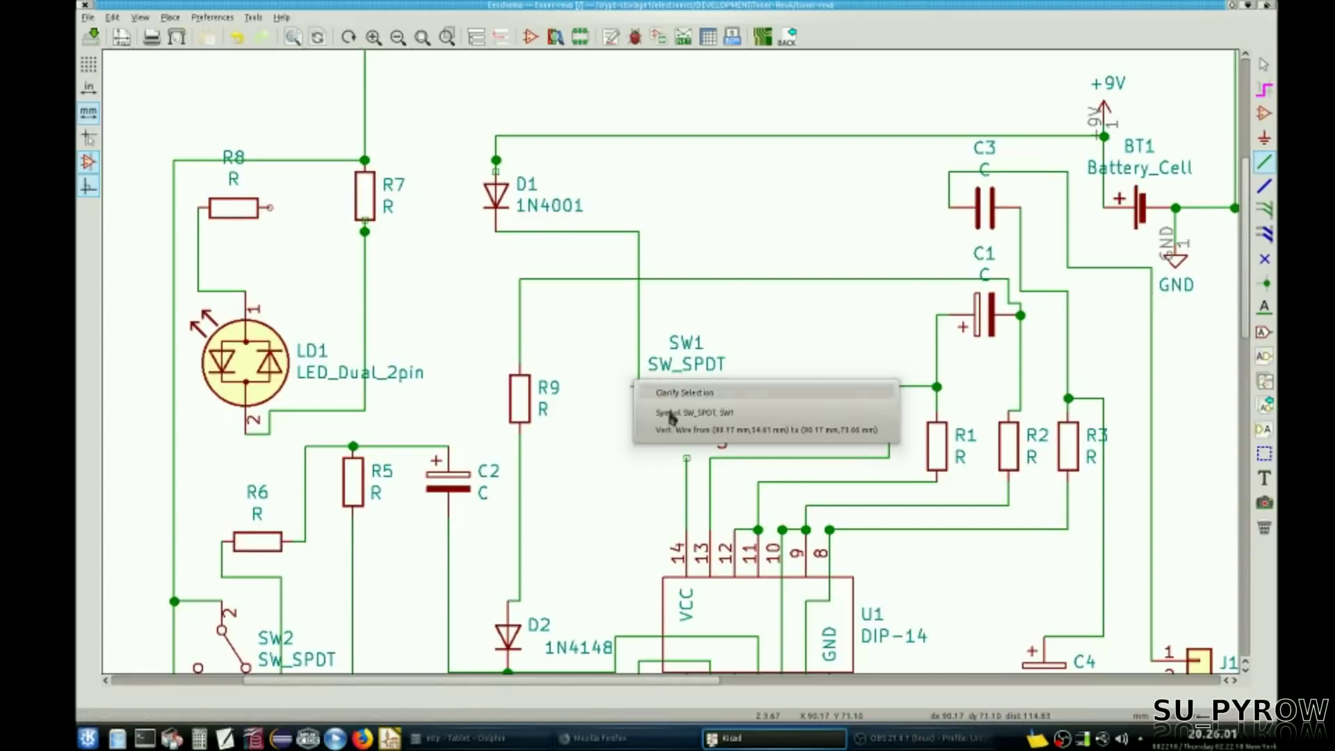
pyautogui.click(696, 430)
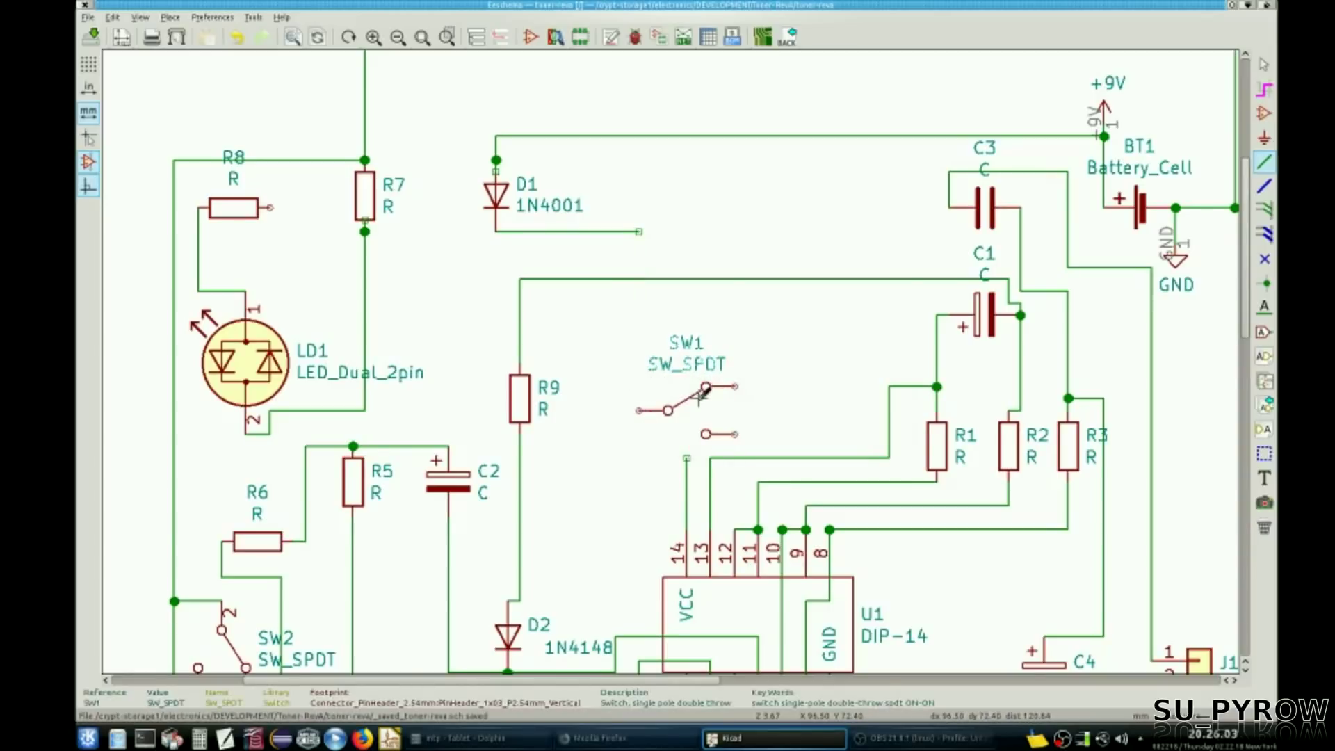
# Step: Stand SW1 upright above U1 and mirror and rotate it so pin 2 points up, with pin 1 left of pin 3
pyautogui.press('r')
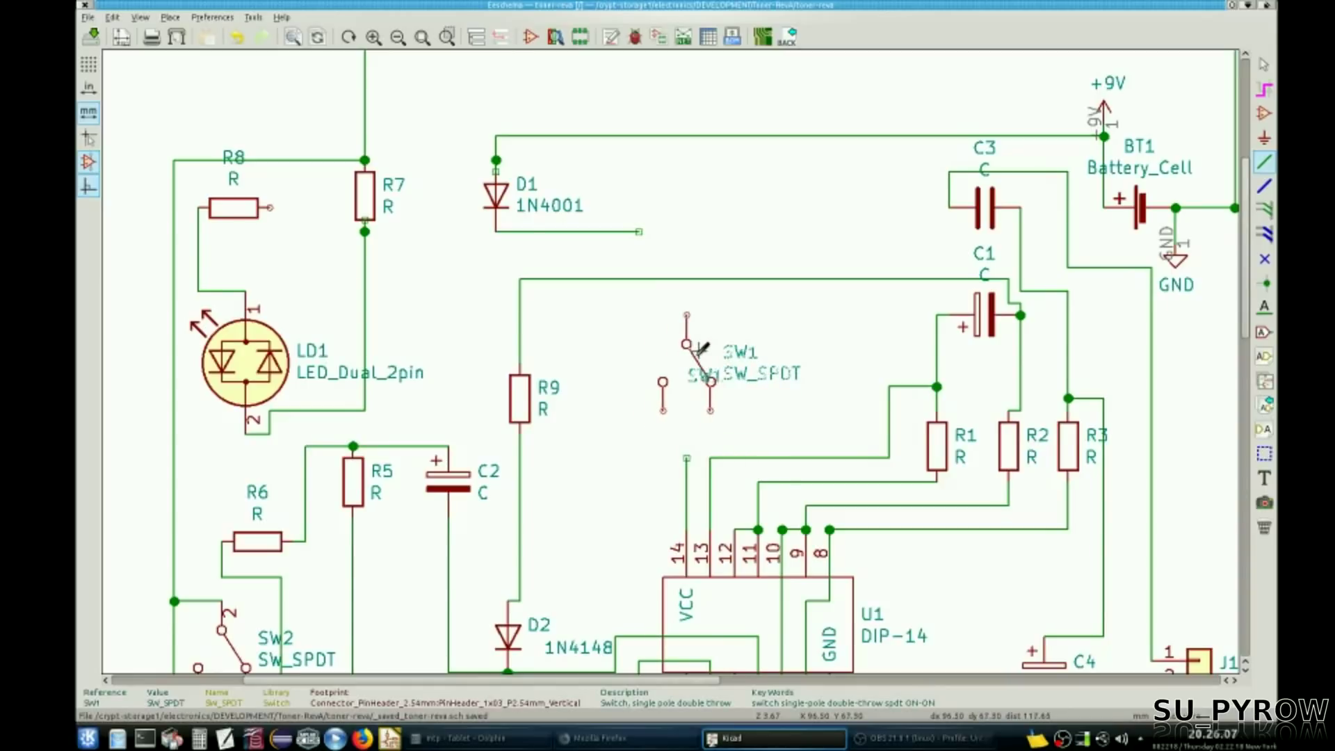
pyautogui.click(702, 348)
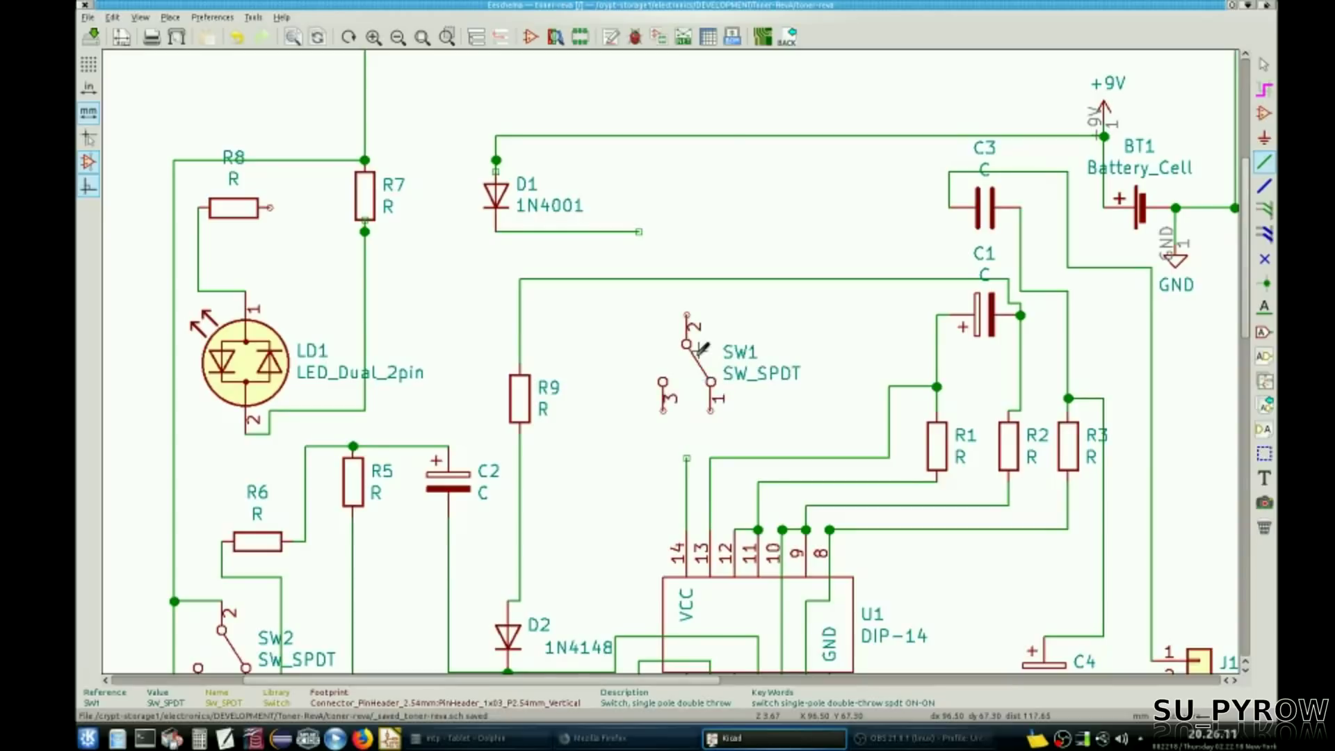
pyautogui.rightClick(688, 362)
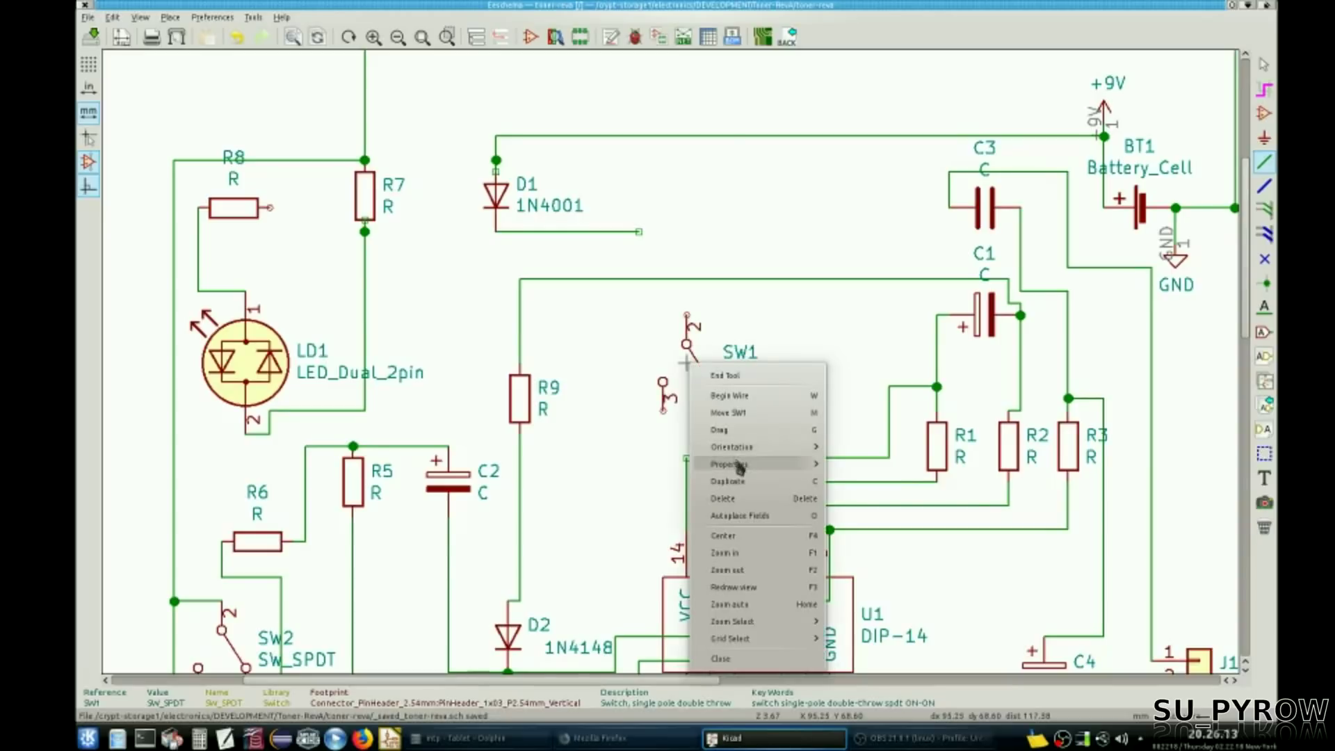
pyautogui.moveTo(766, 445)
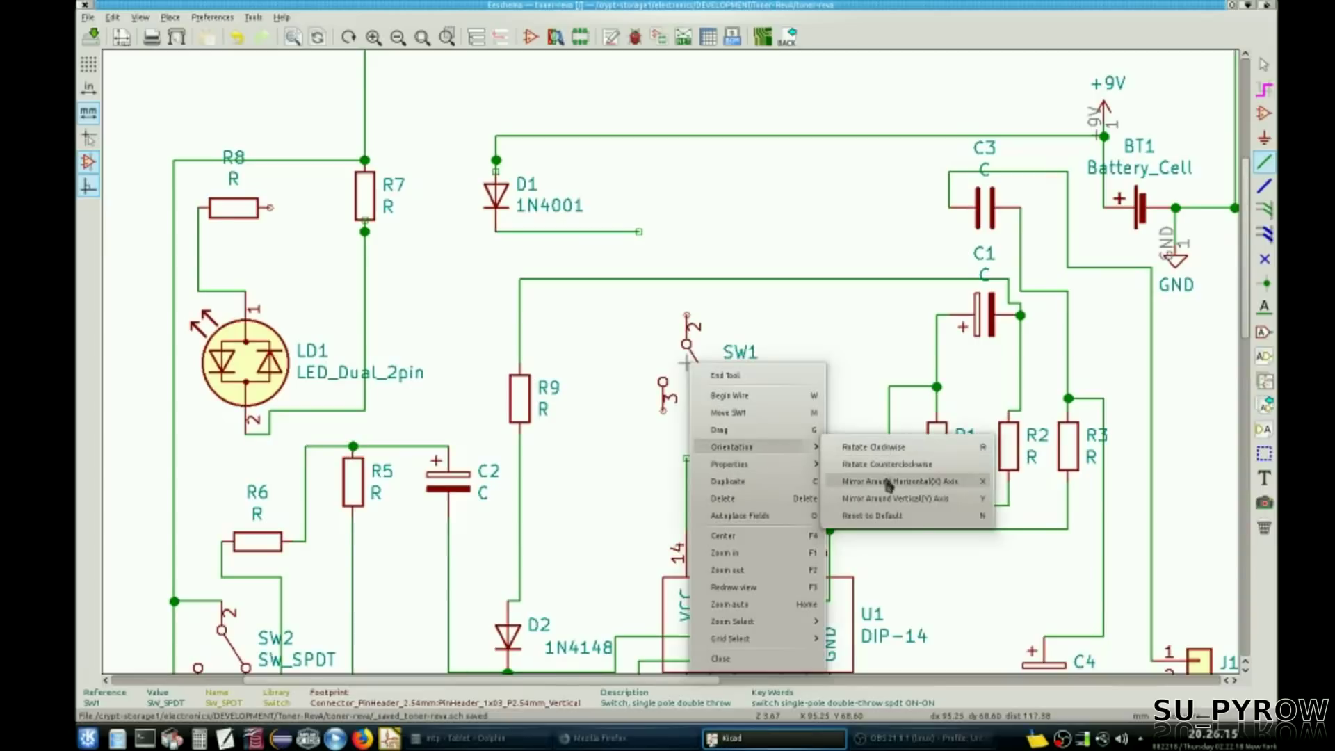
pyautogui.click(889, 483)
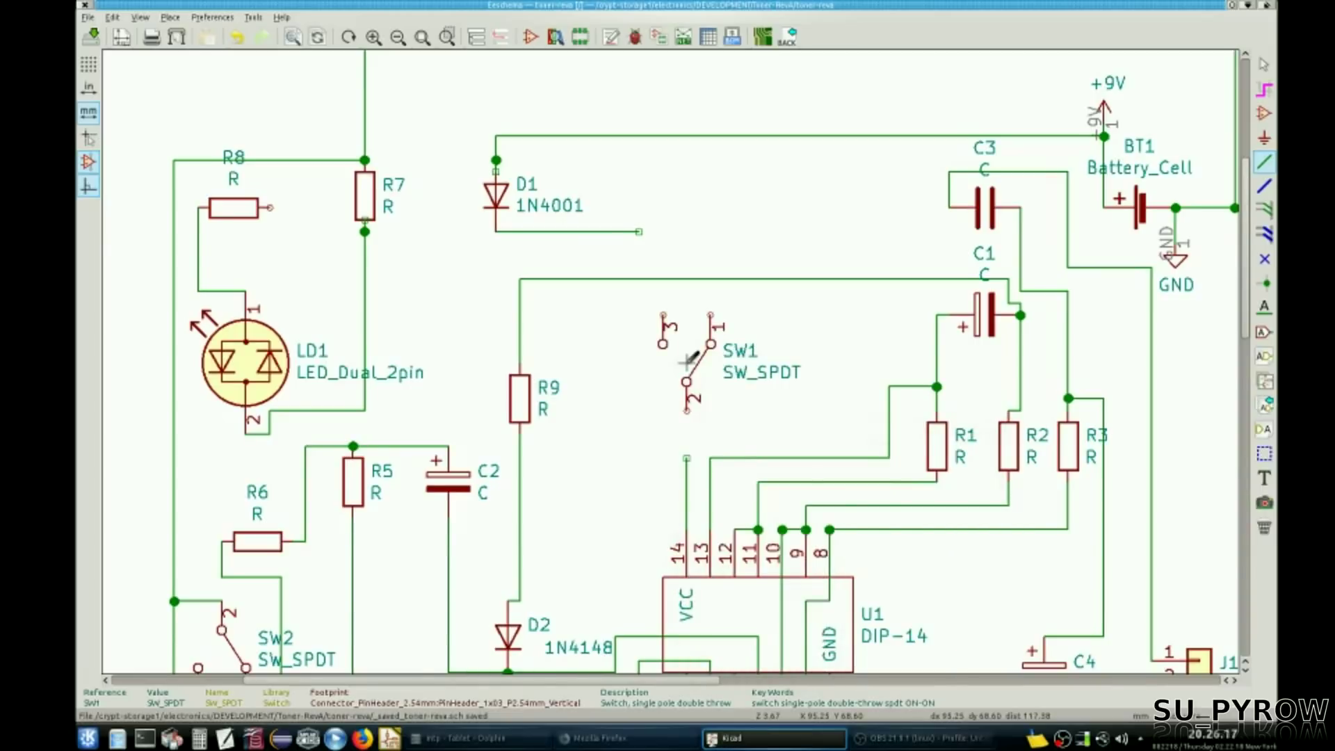
pyautogui.press('r')
pyautogui.press('r')
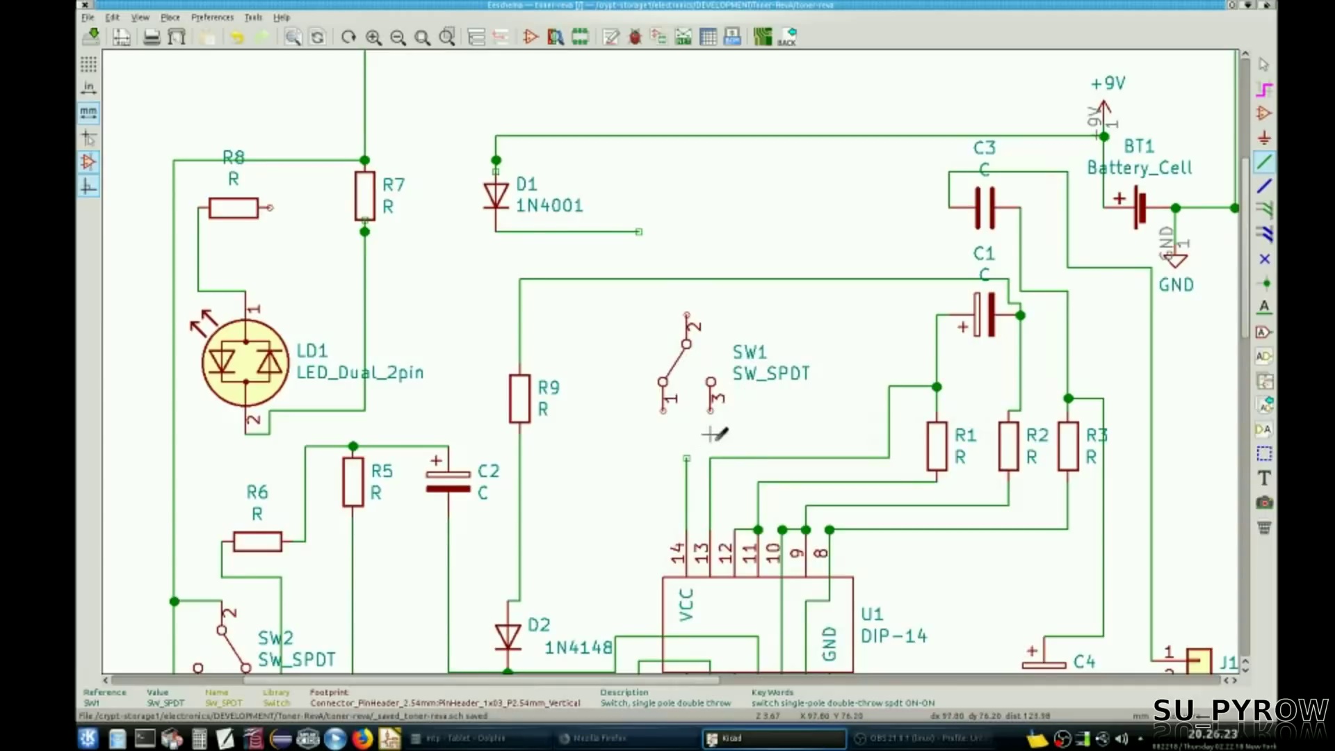
# Step: Connect SW1's pin 1 to the U1 pin 14 stub, pin 3 to the vertical R7–LD1 wire, and pin 2 to D1's open wire end
pyautogui.click(663, 411)
pyautogui.click(687, 457)
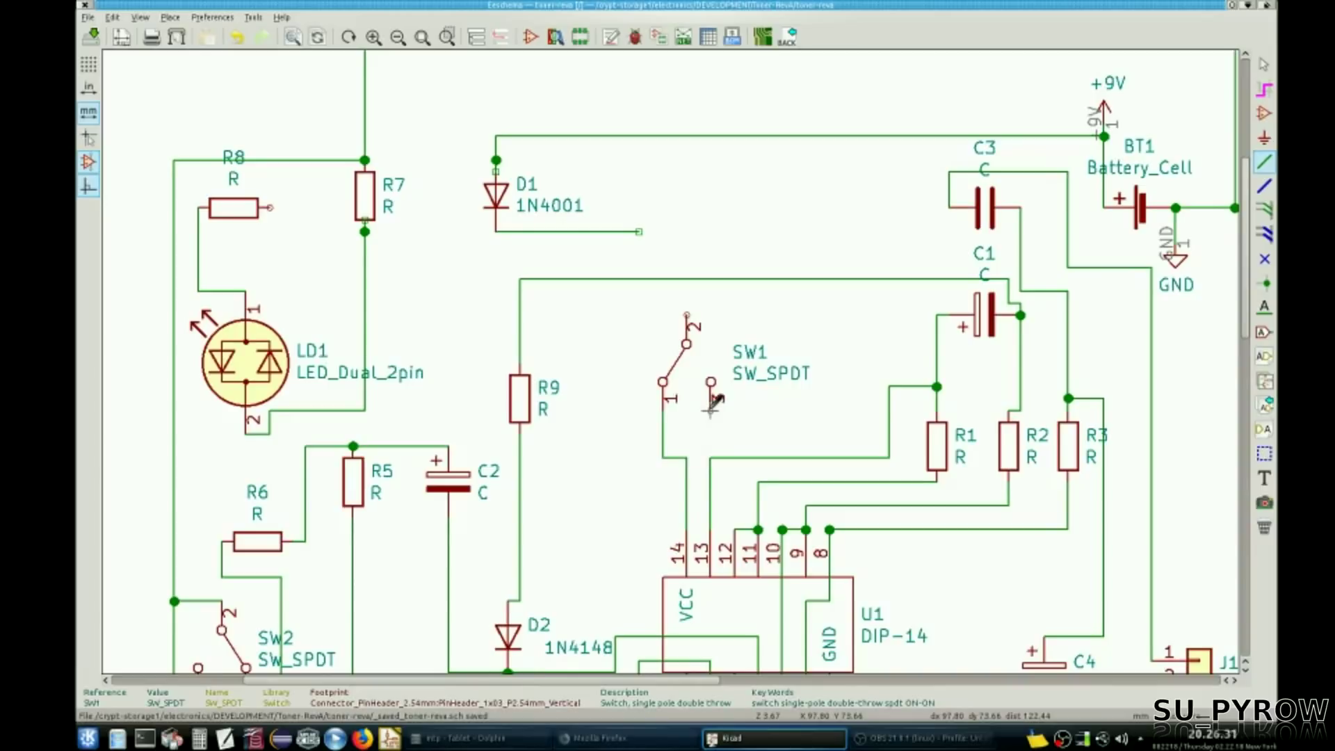
pyautogui.click(711, 410)
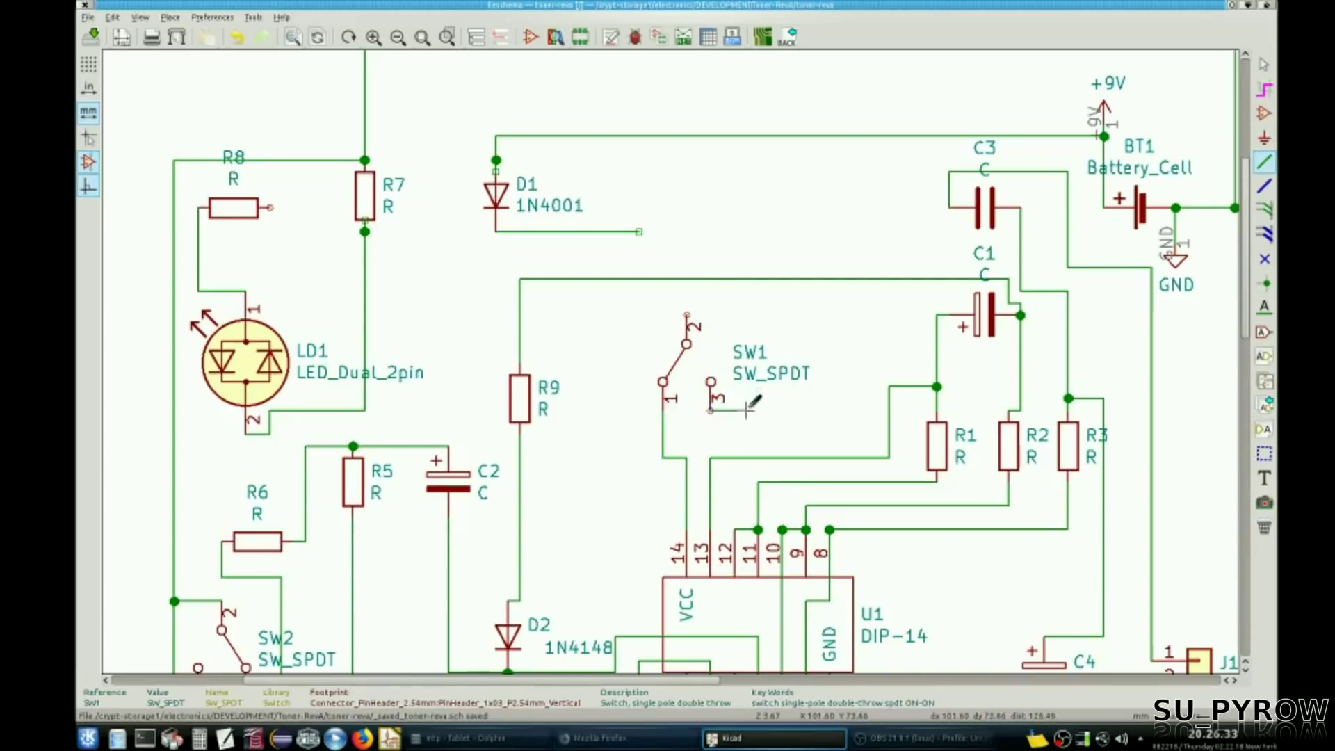
pyautogui.click(746, 292)
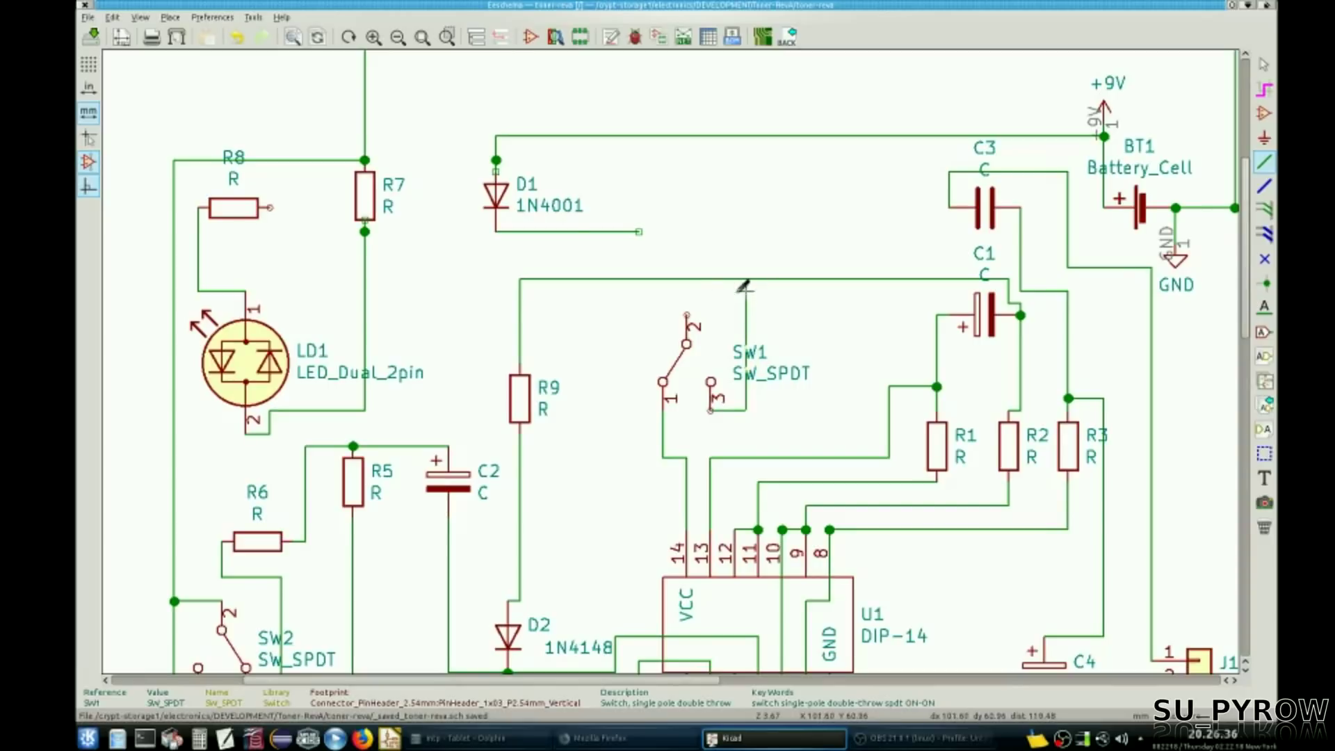
pyautogui.click(364, 292)
pyautogui.click(687, 314)
pyautogui.click(639, 232)
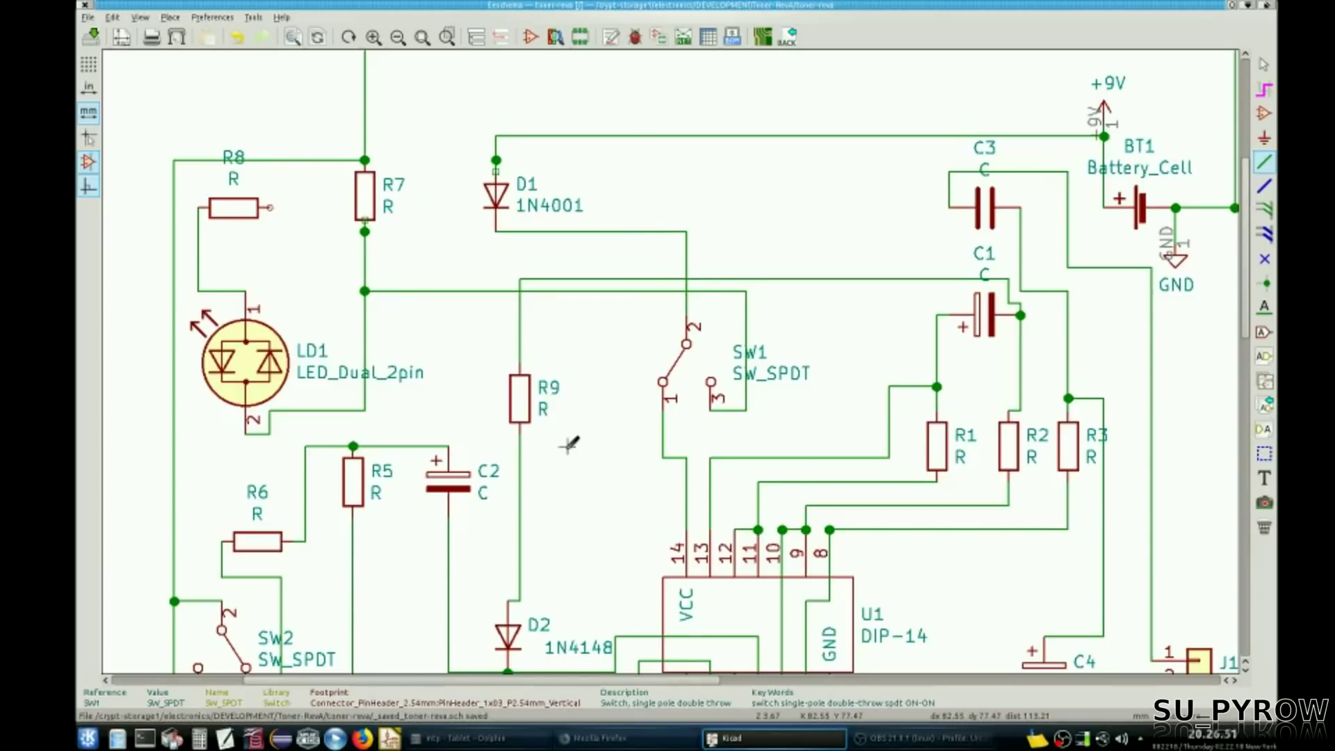
# Step: Rotate D2 180° so its cathode points up, and move its 1N4148 value text to the right of the symbol's upper end
pyautogui.scroll(-2, 606, 531)
pyautogui.scroll(1, 605, 351)
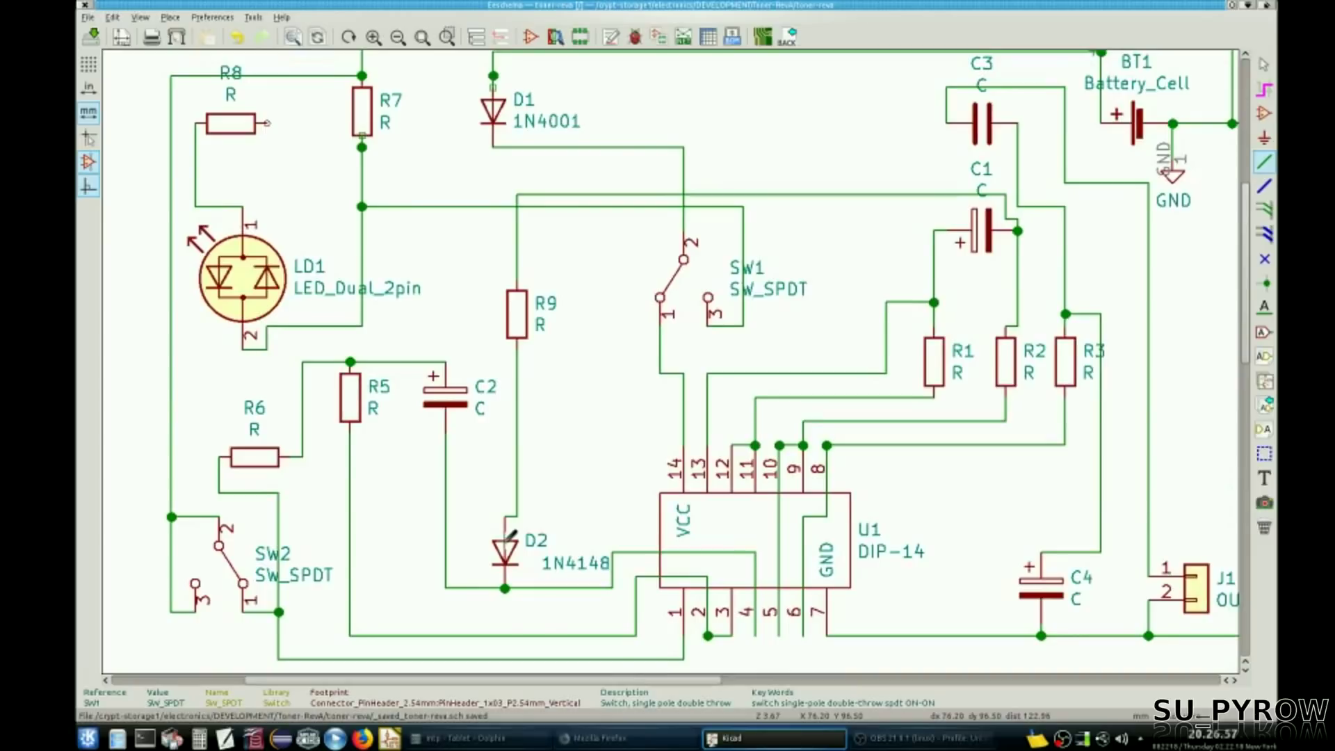
pyautogui.press('r')
pyautogui.press('Escape')
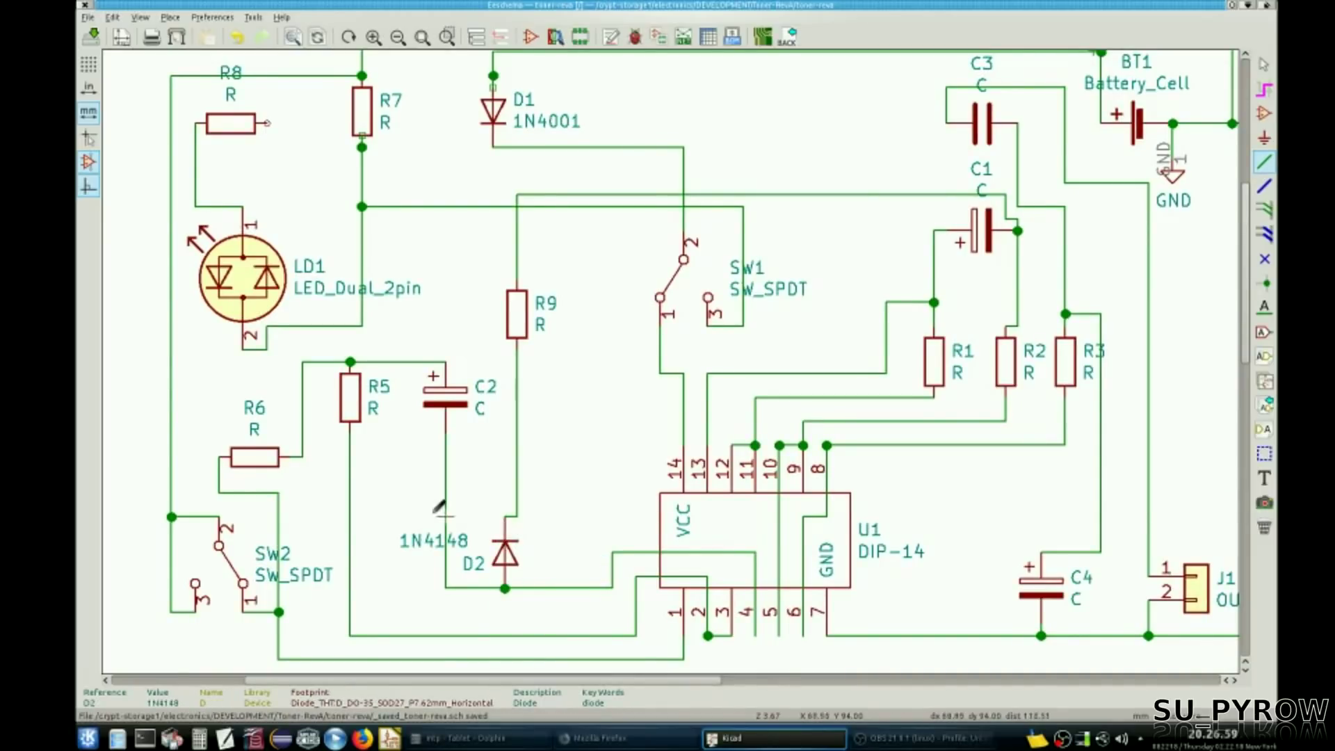
pyautogui.press('m')
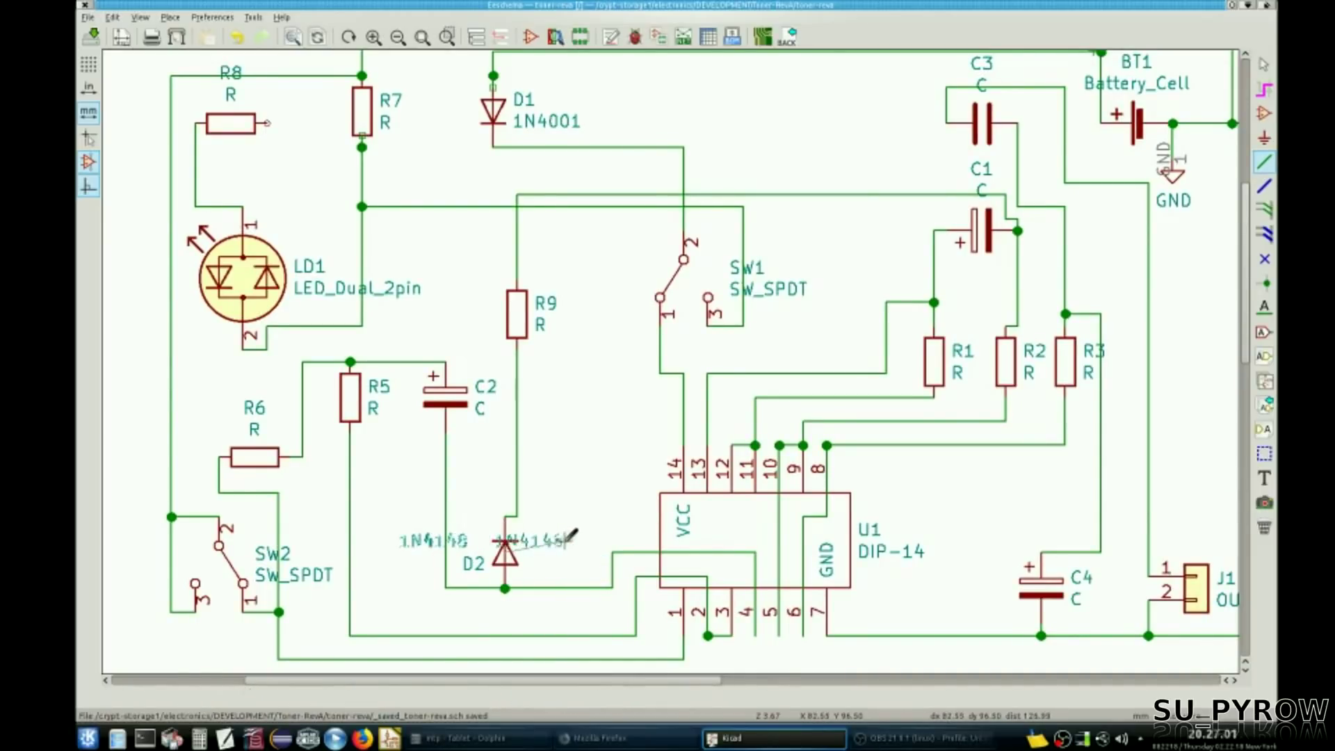
pyautogui.click(591, 529)
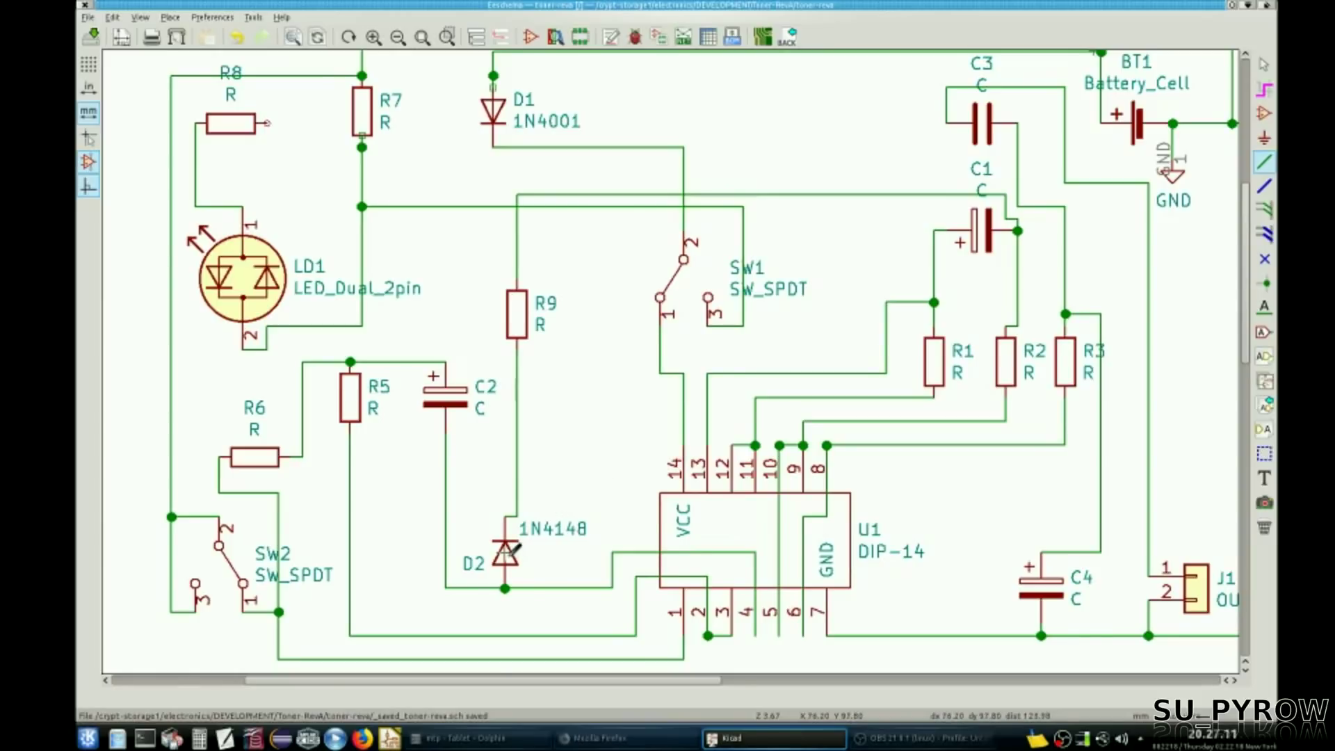
pyautogui.press('r')
pyautogui.press('r')
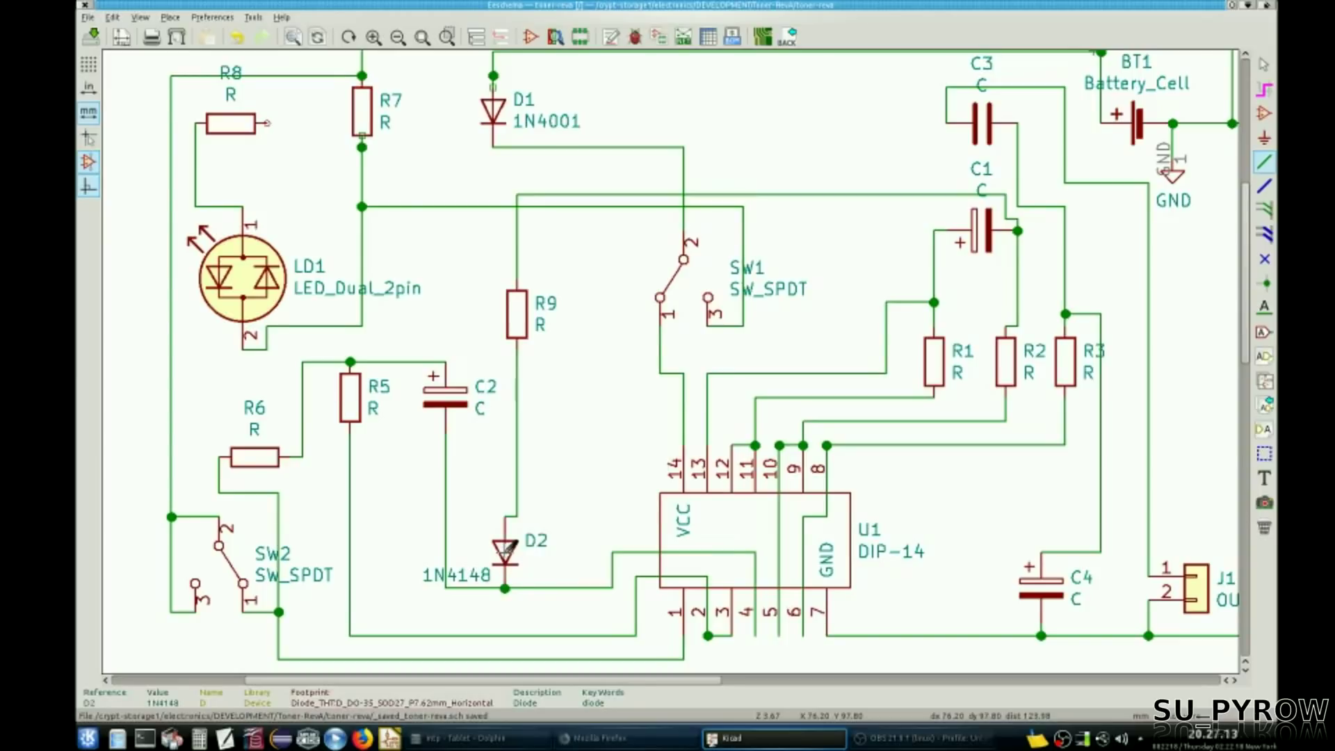
pyautogui.press('r')
pyautogui.press('r')
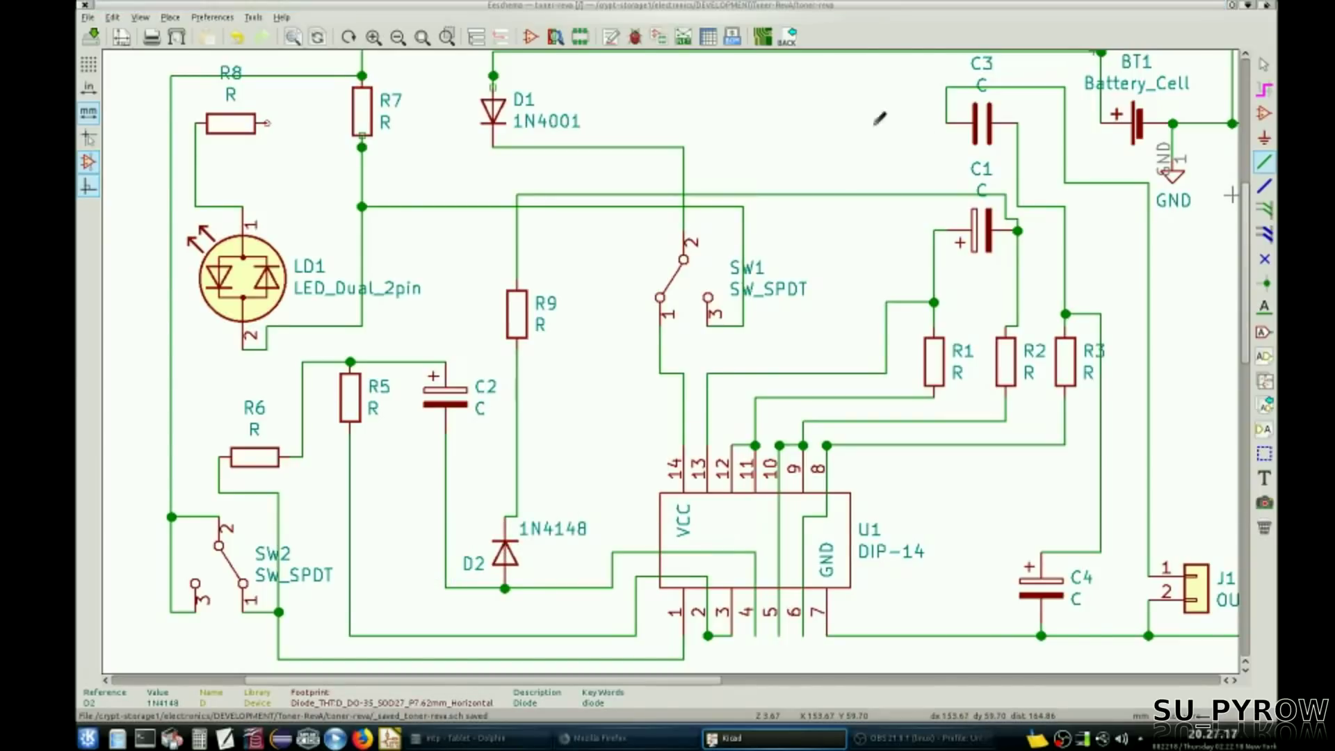
# Step: Save the schematic
pyautogui.click(683, 7)
pyautogui.scroll(-1, 720, 280)
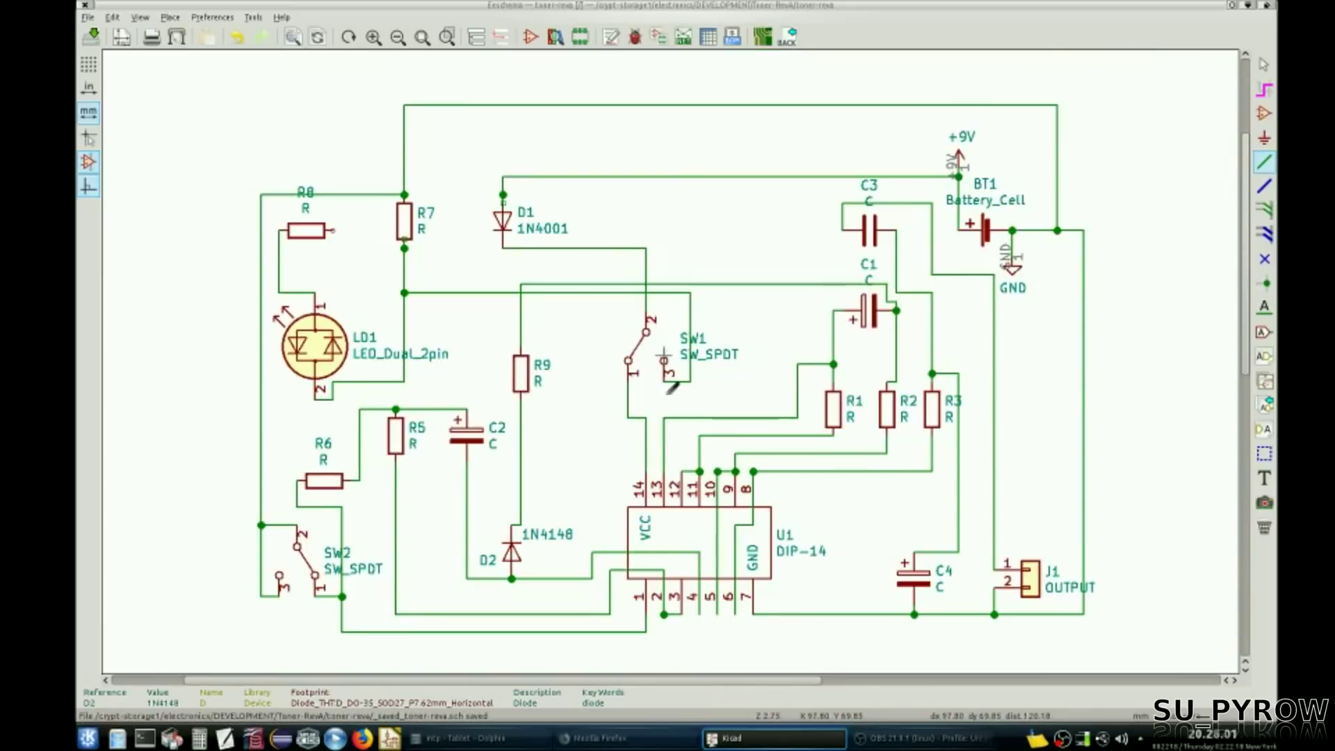
pyautogui.click(98, 42)
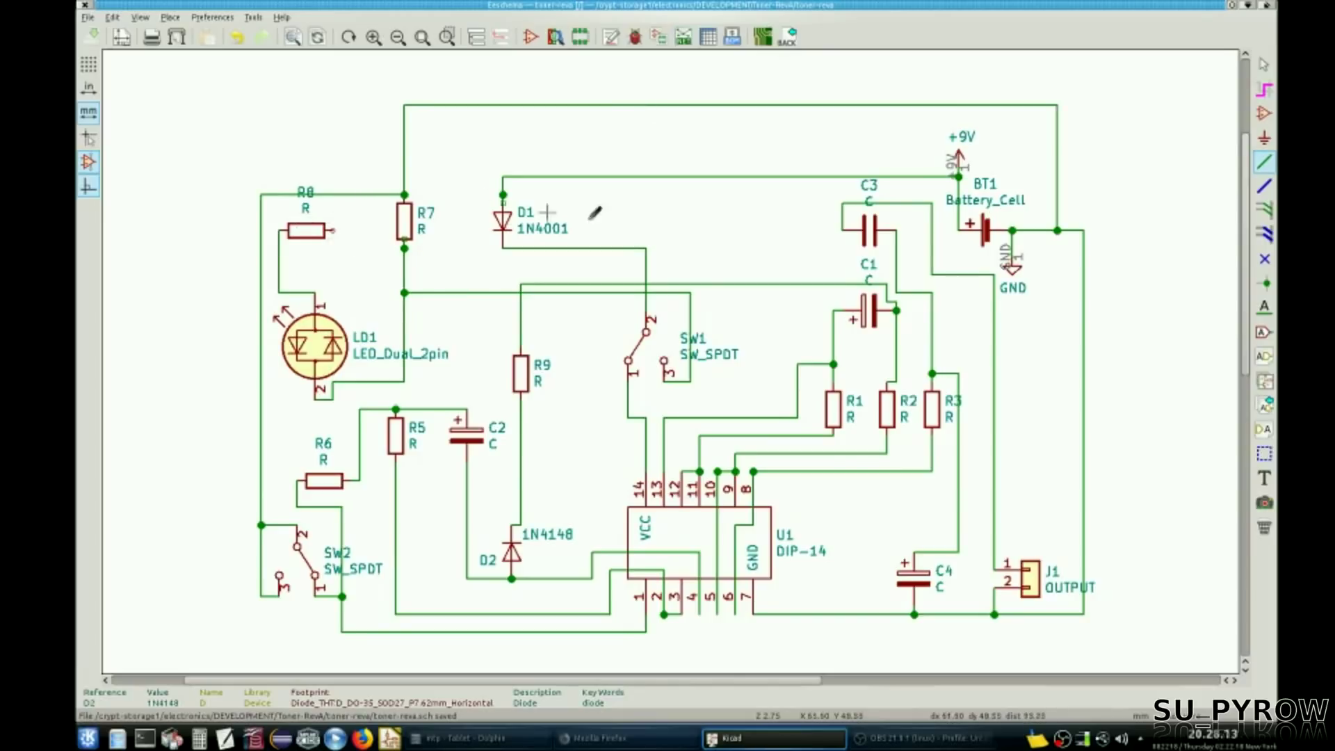
# Step: Wire C3's left pin across the schematic and below R7 to R8's open right end
pyautogui.click(844, 229)
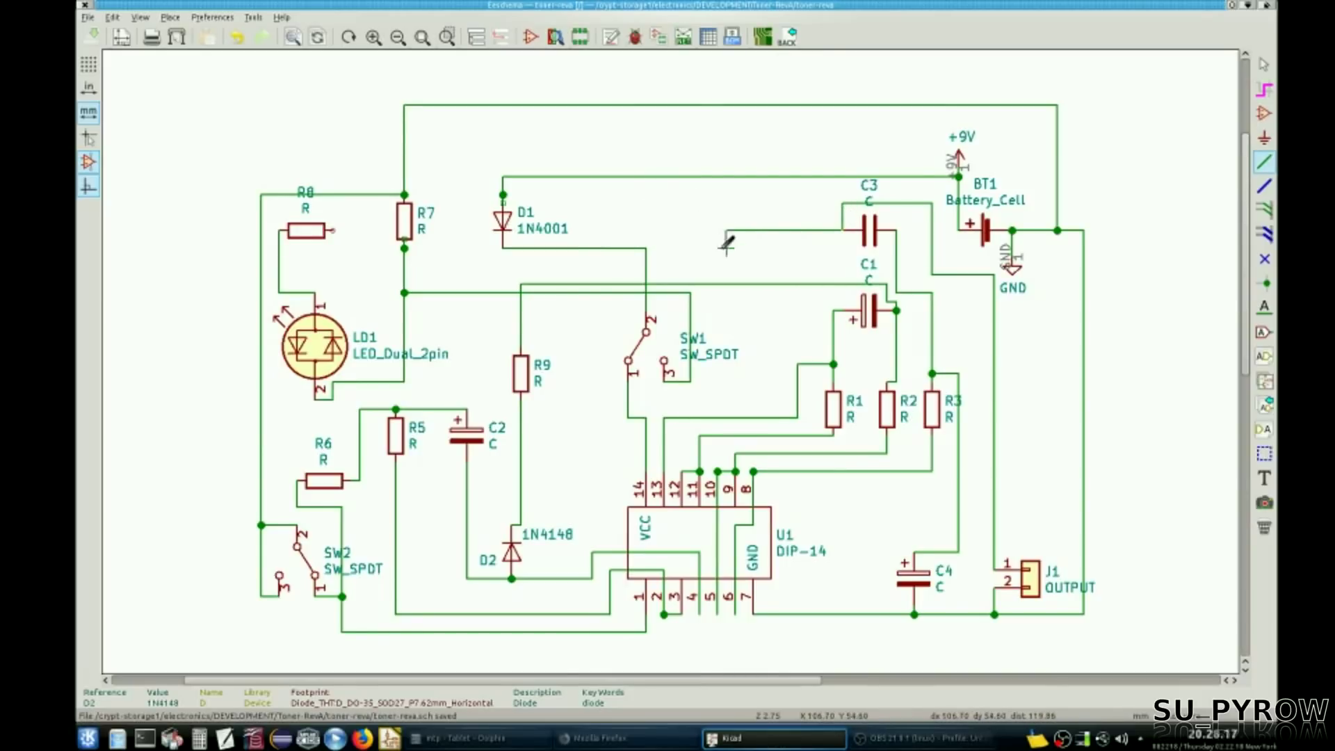
pyautogui.click(708, 266)
pyautogui.click(333, 230)
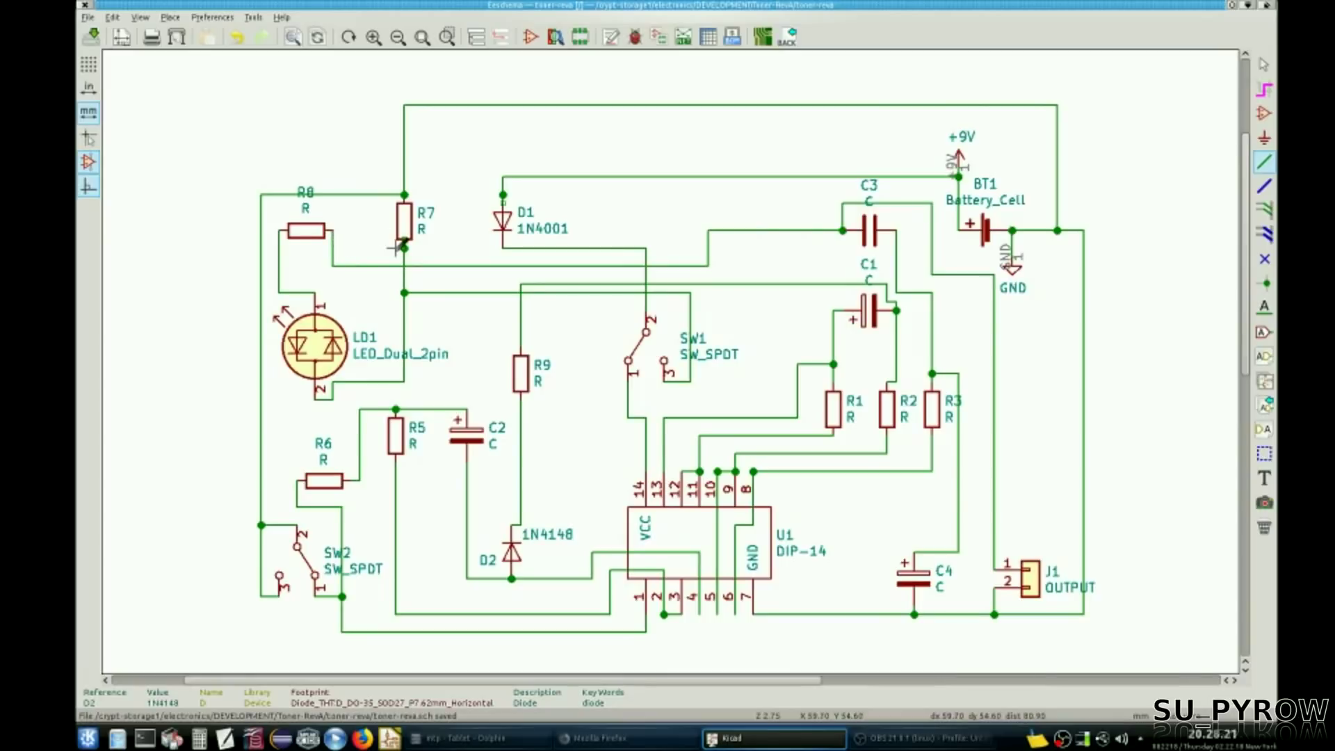
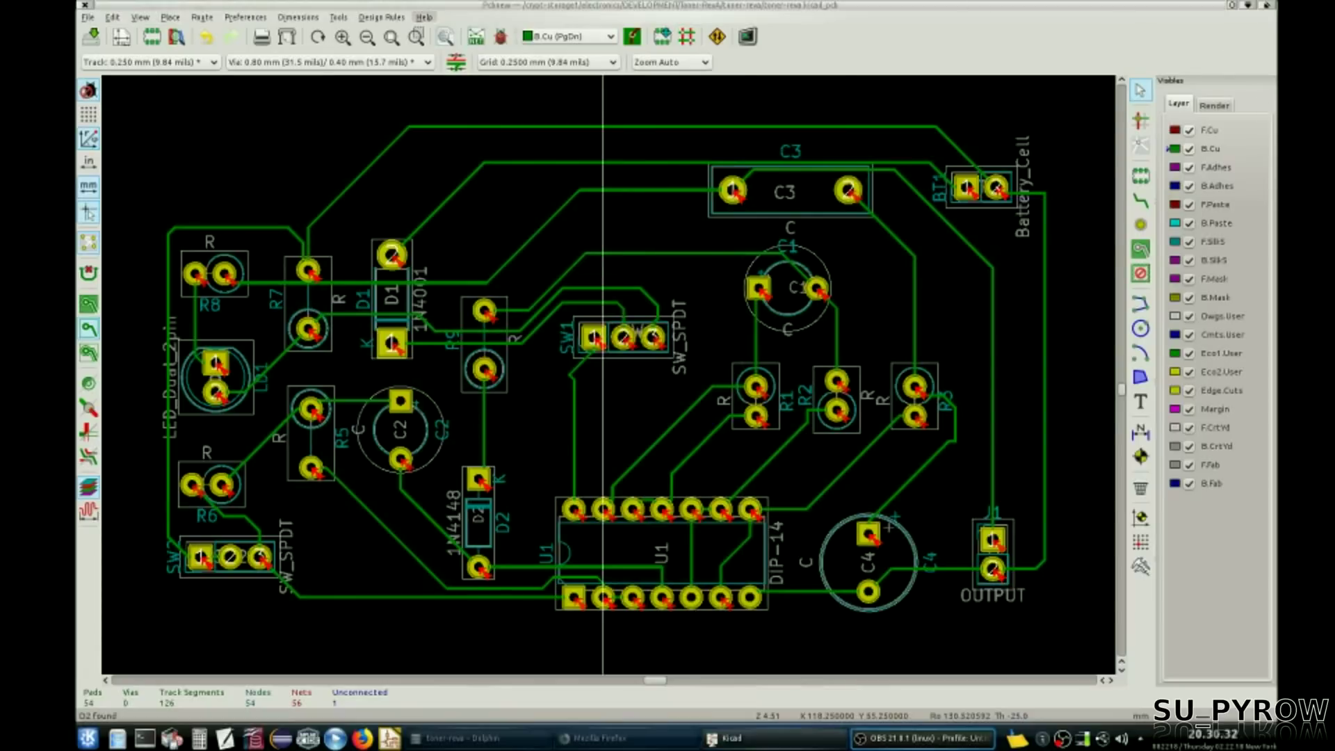
# Step: Read the current netlist into the board, changing exchanged footprints and deleting tracks connecting two nets, extra footprints and single pad nets
pyautogui.click(416, 5)
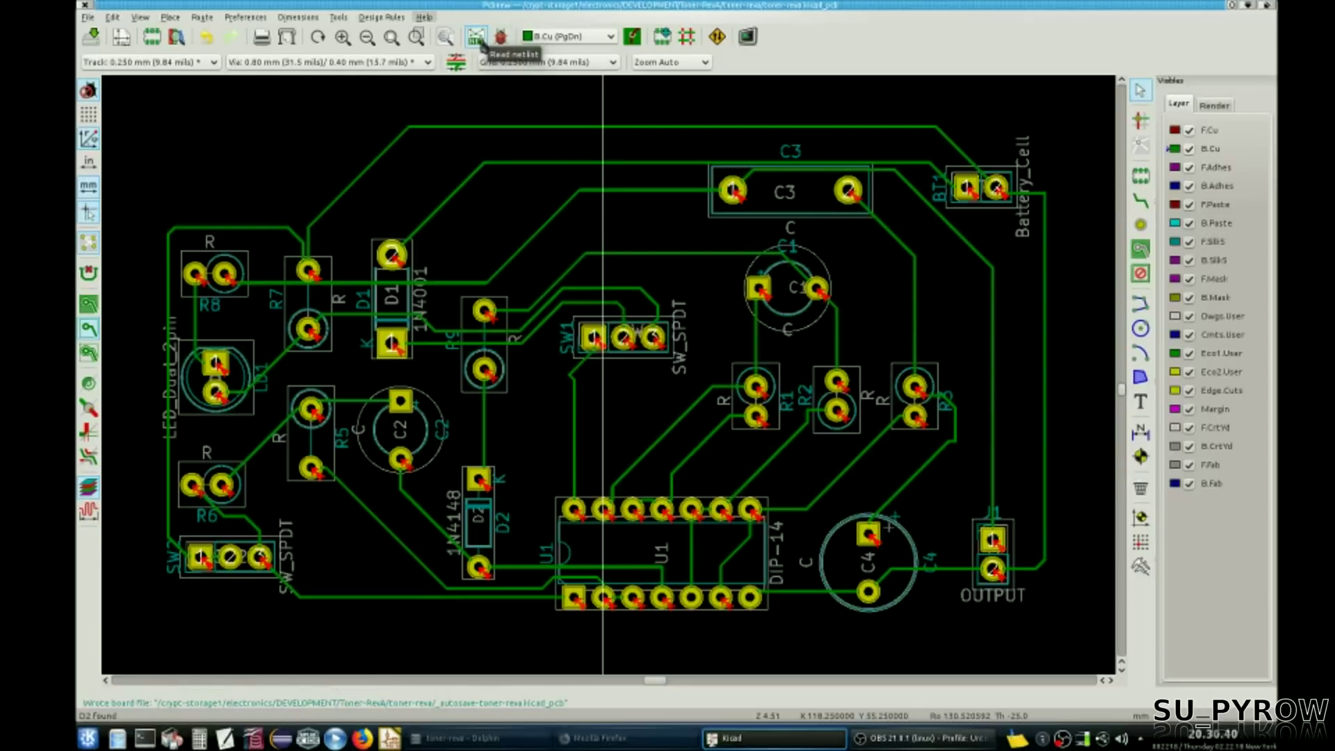
pyautogui.click(480, 42)
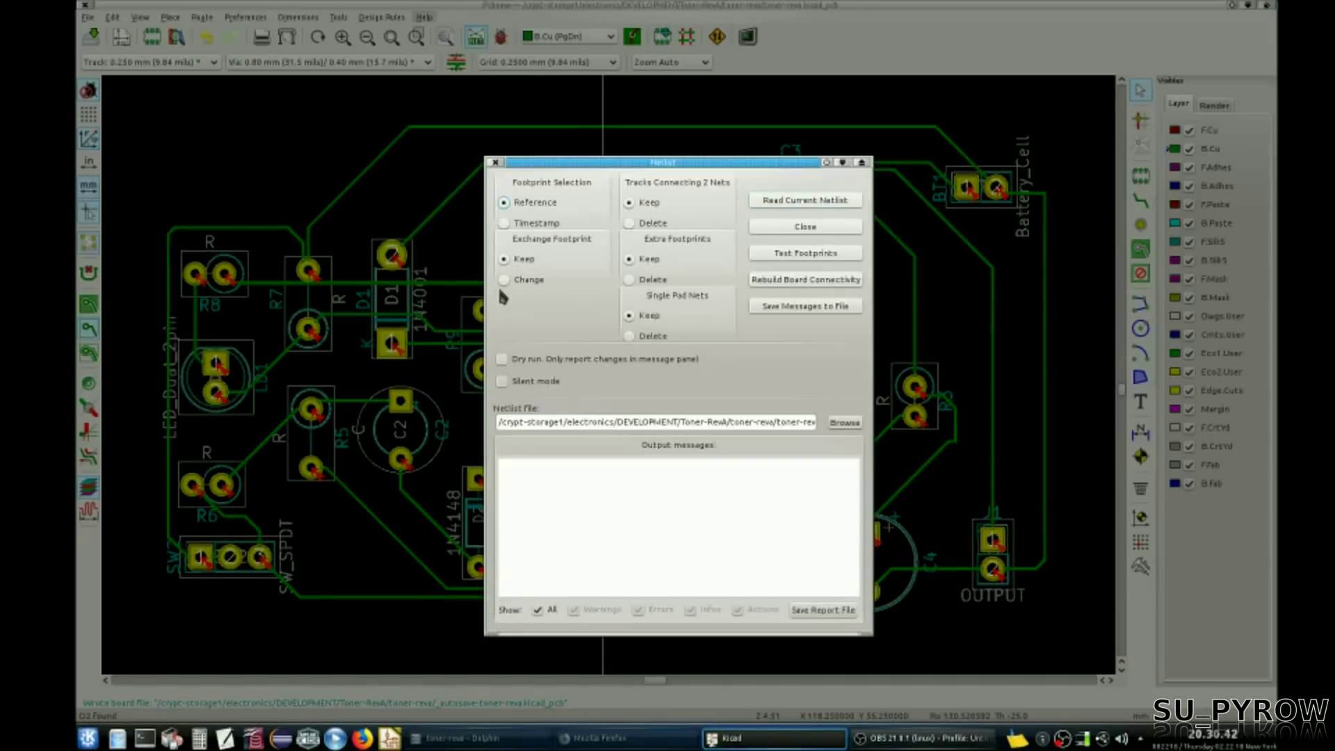
pyautogui.click(515, 281)
pyautogui.click(654, 280)
pyautogui.click(652, 226)
pyautogui.click(651, 336)
pyautogui.click(773, 201)
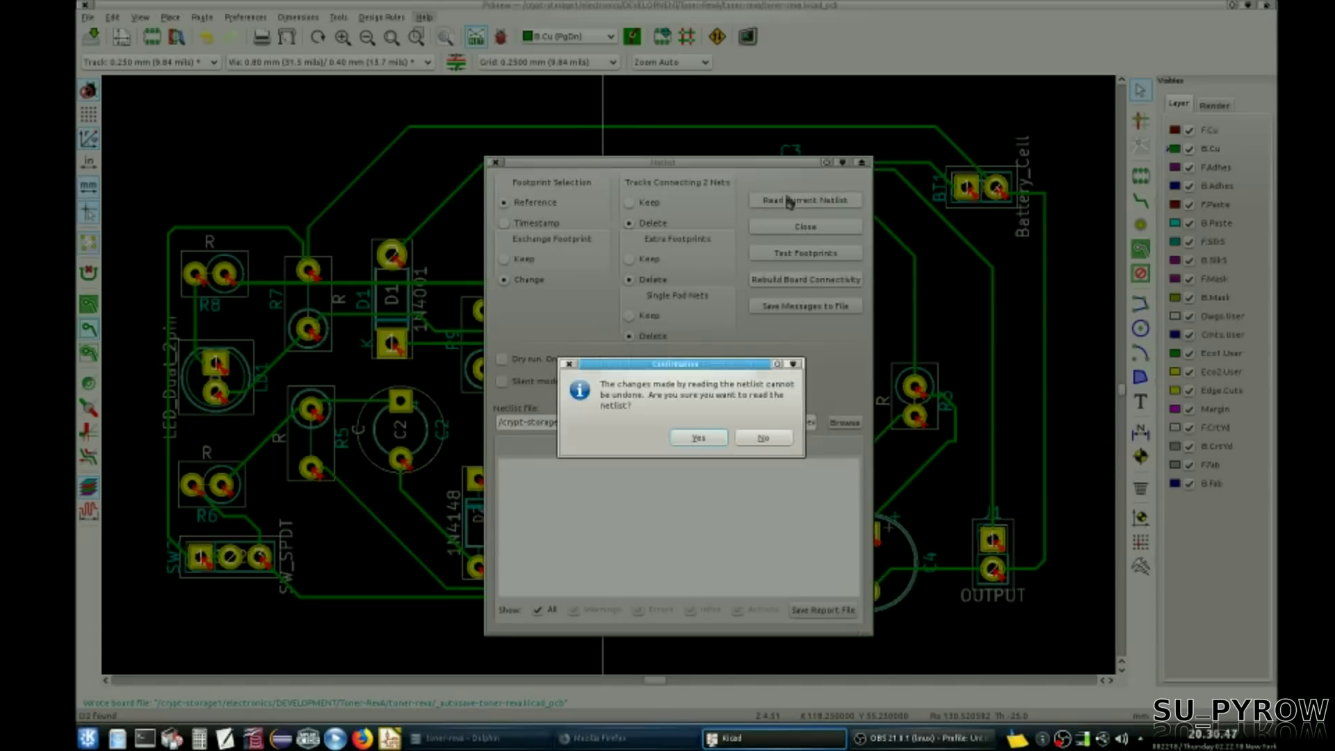
pyautogui.click(703, 439)
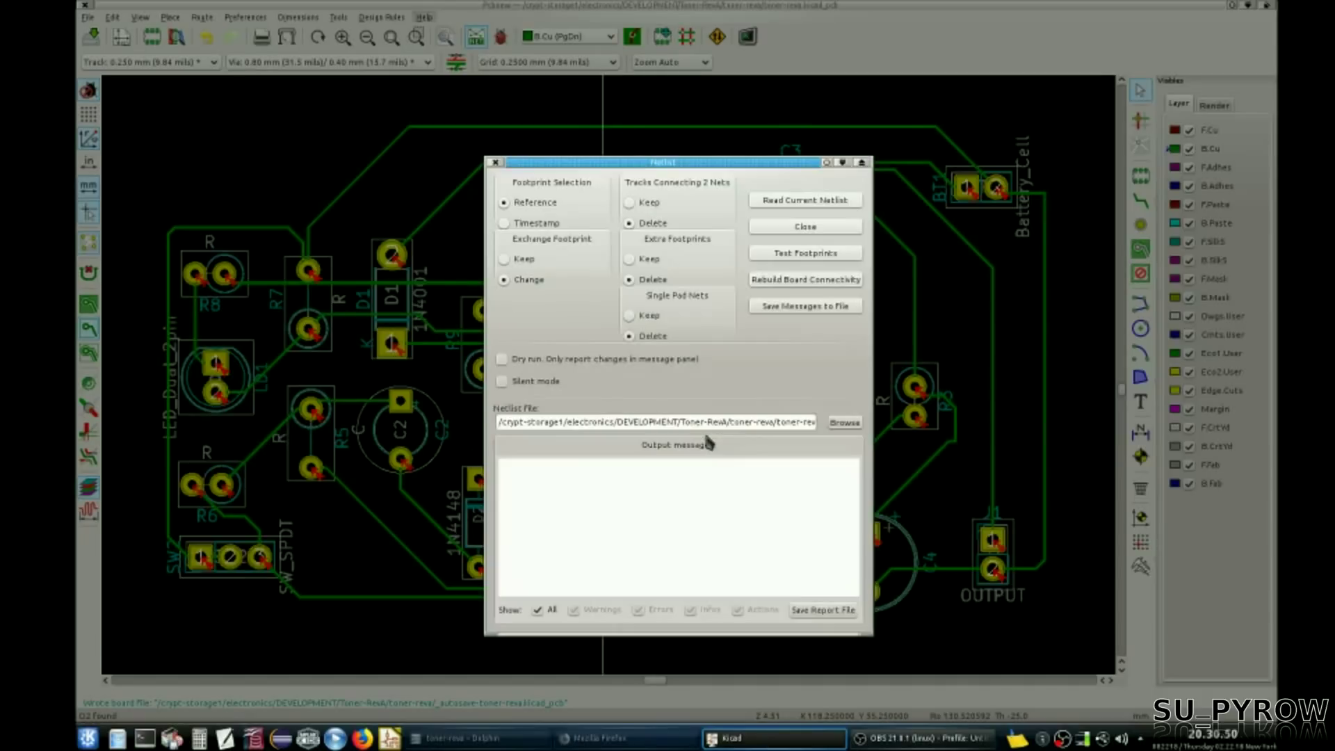
# Step: Test the board's footprints against the netlist and close the netlist dialog
pyautogui.click(807, 256)
pyautogui.click(805, 461)
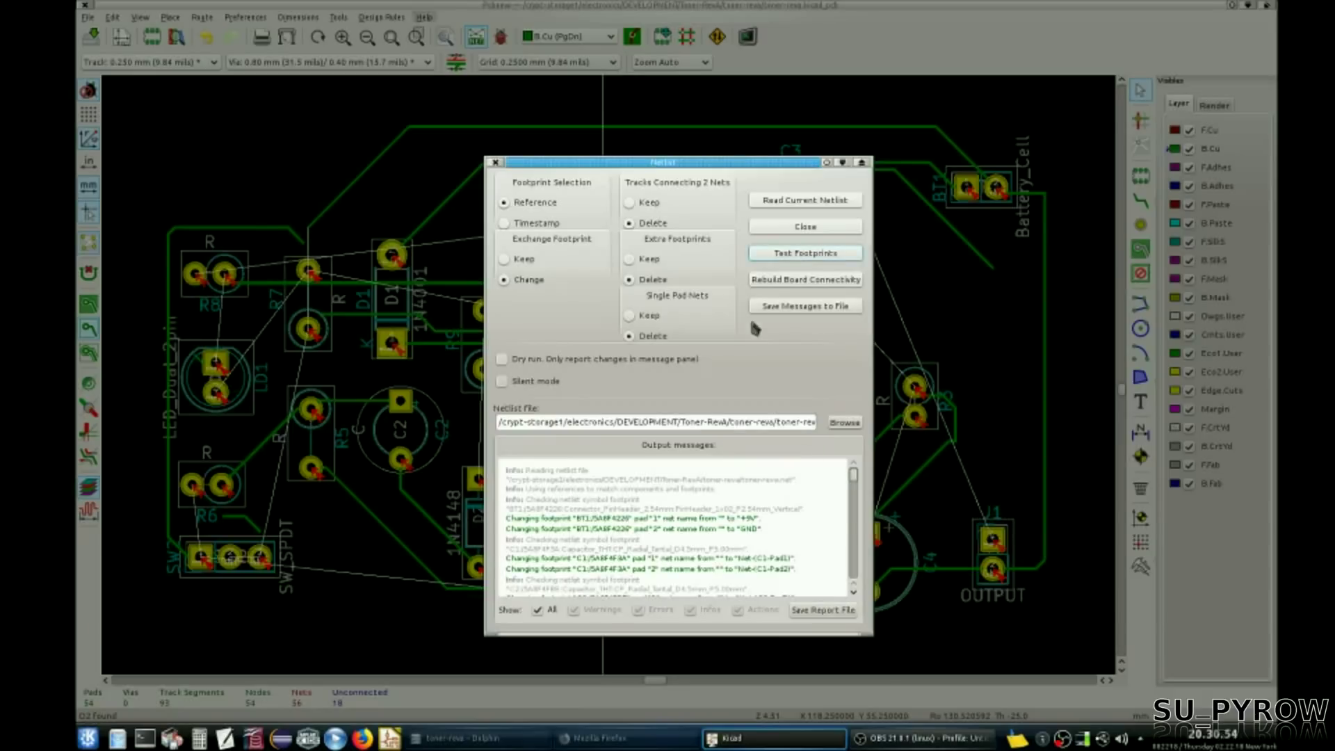
pyautogui.click(794, 227)
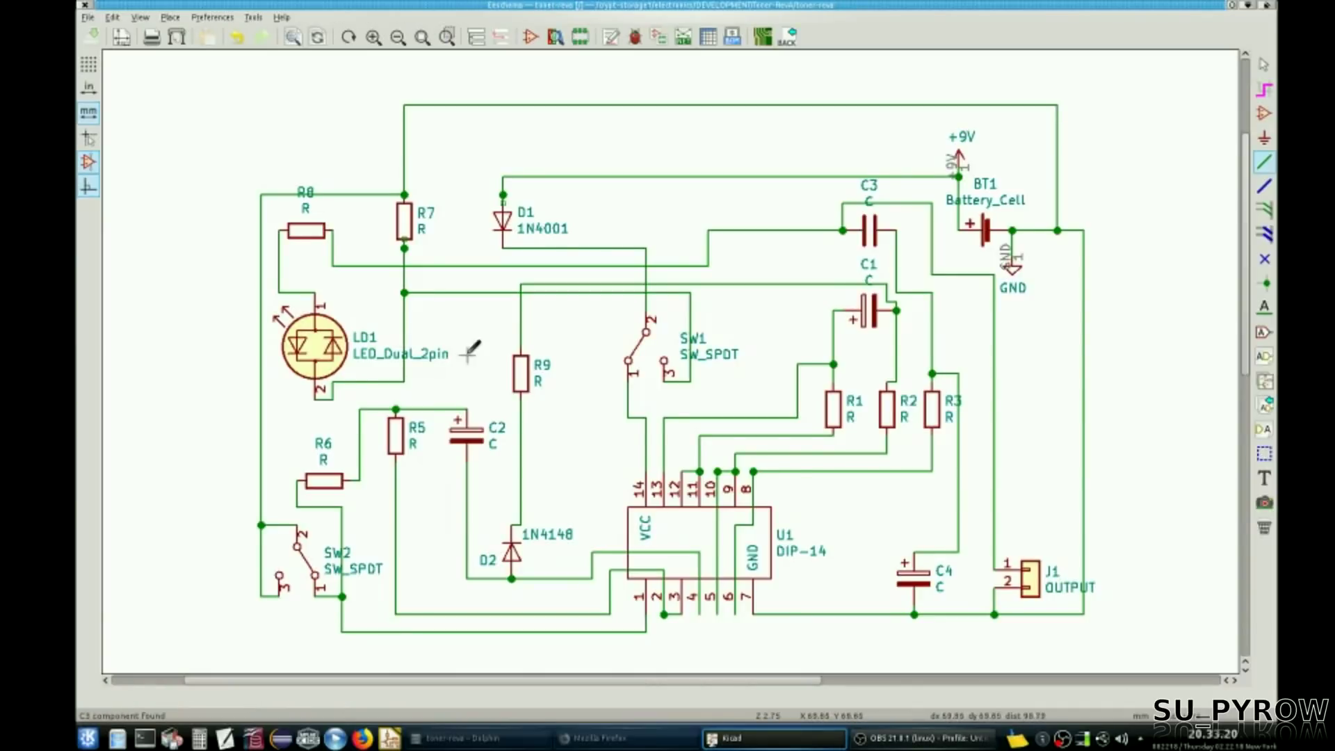
# Step: Select R8 in the schematic, save it, and switch to Pcbnew to examine the connections around R8 on the board
pyautogui.click(307, 233)
pyautogui.click(91, 36)
pyautogui.click(765, 738)
pyautogui.click(772, 693)
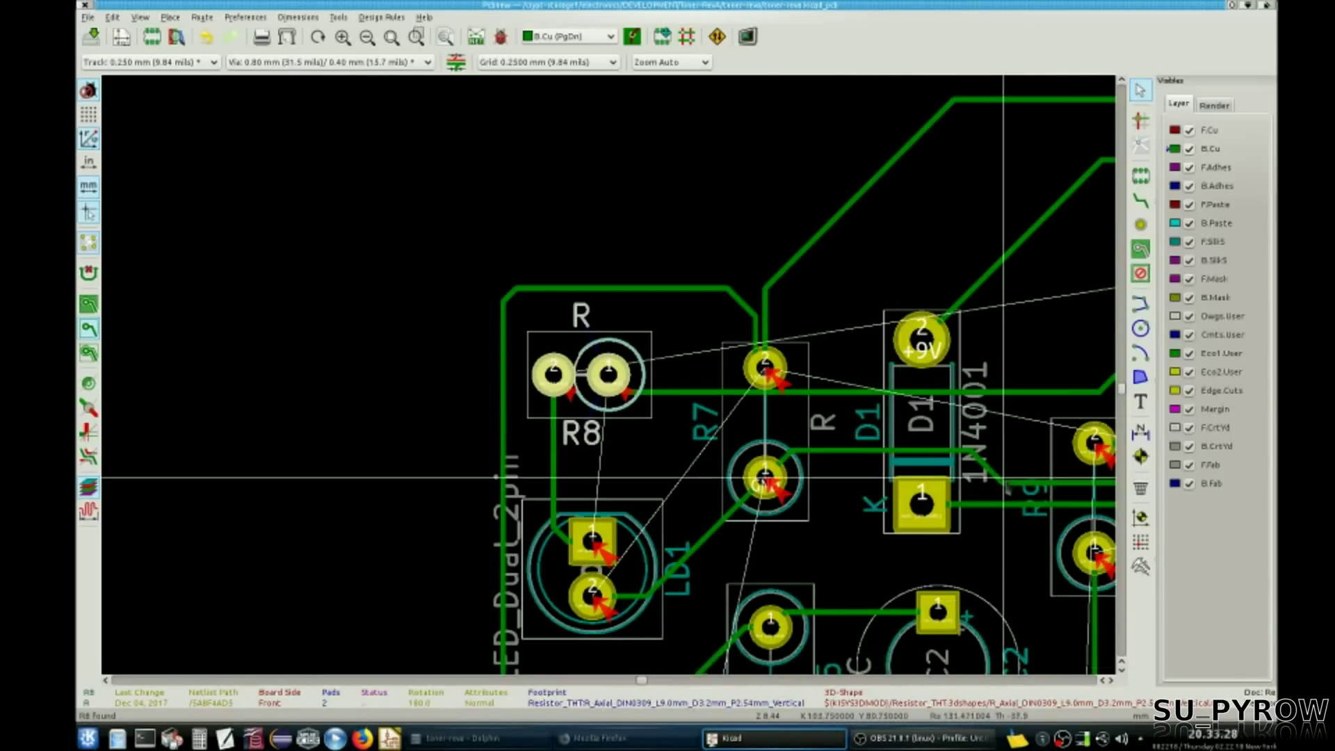
pyautogui.moveTo(998, 509); pyautogui.dragTo(821, 331, button='middle')
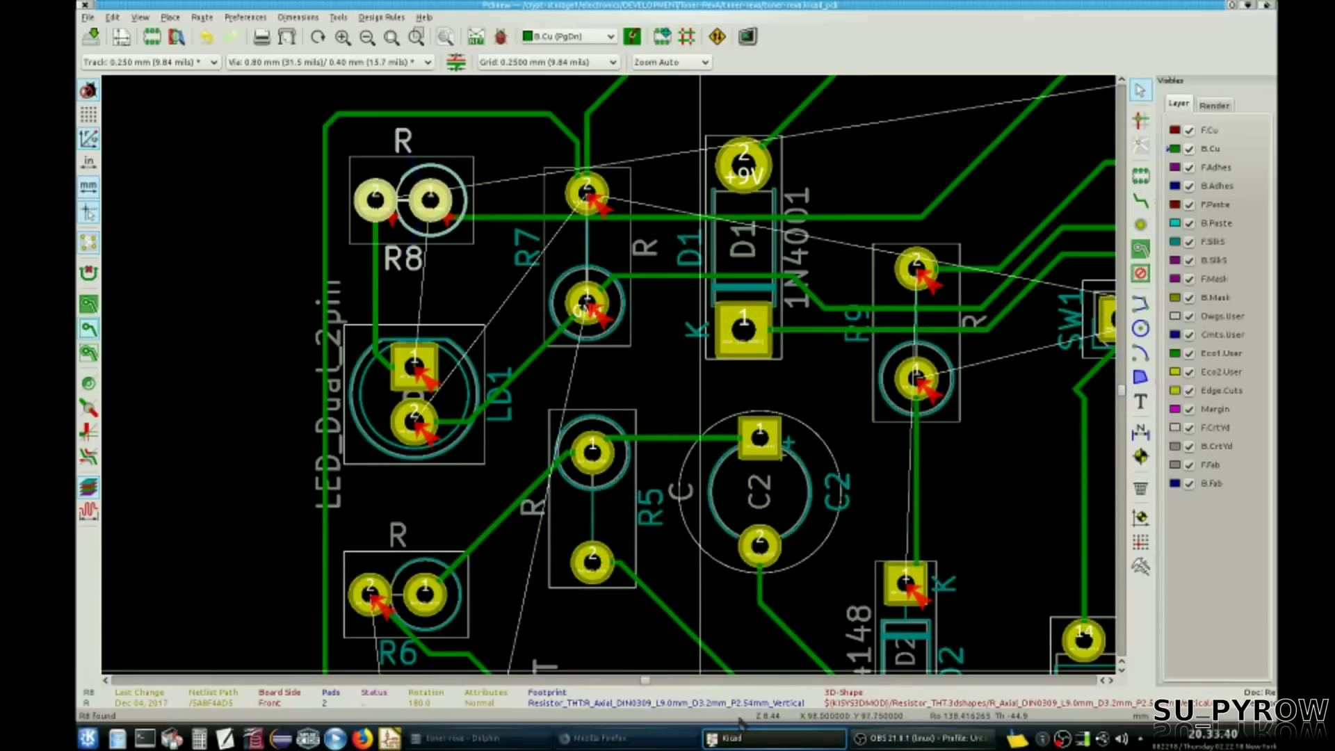
# Step: Rotate R7 180° in the Eeschema schematic and return to Pcbnew to examine the connections from R7 down to SW2
pyautogui.click(782, 741)
pyautogui.click(765, 723)
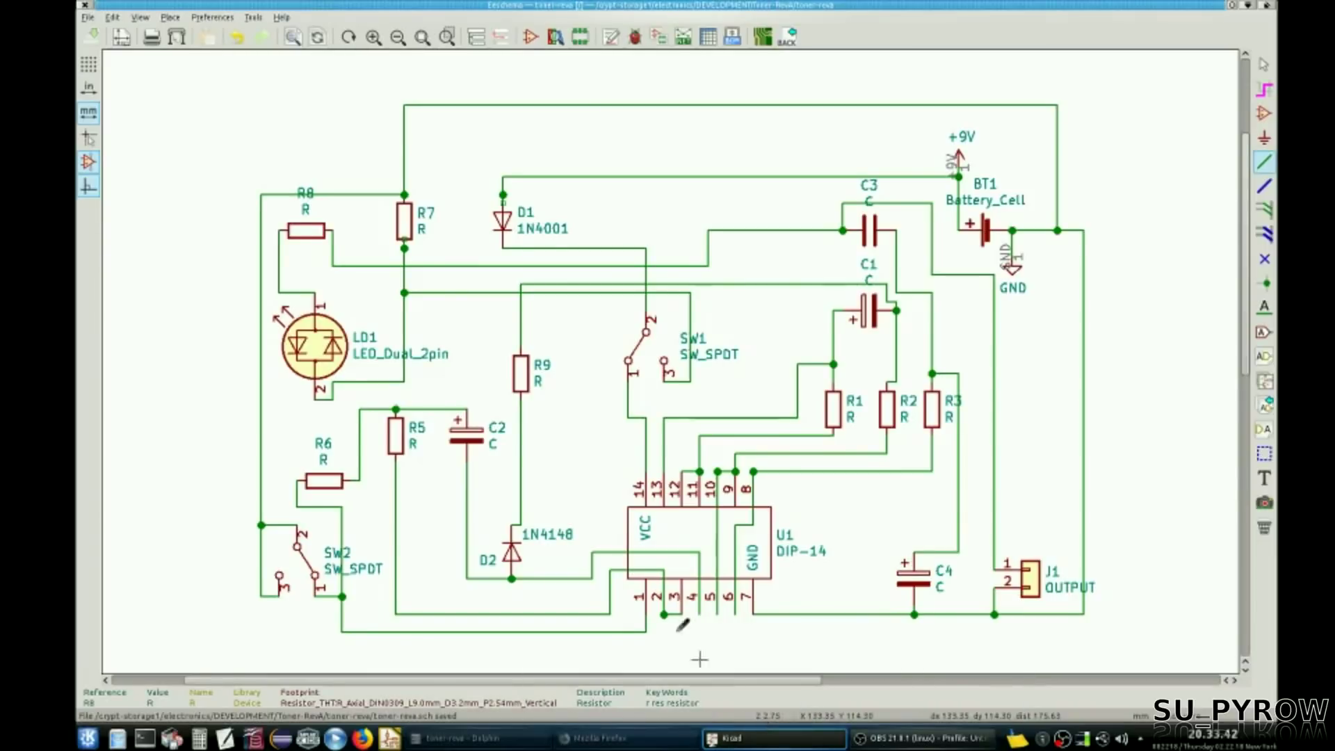
pyautogui.press('r')
pyautogui.press('r')
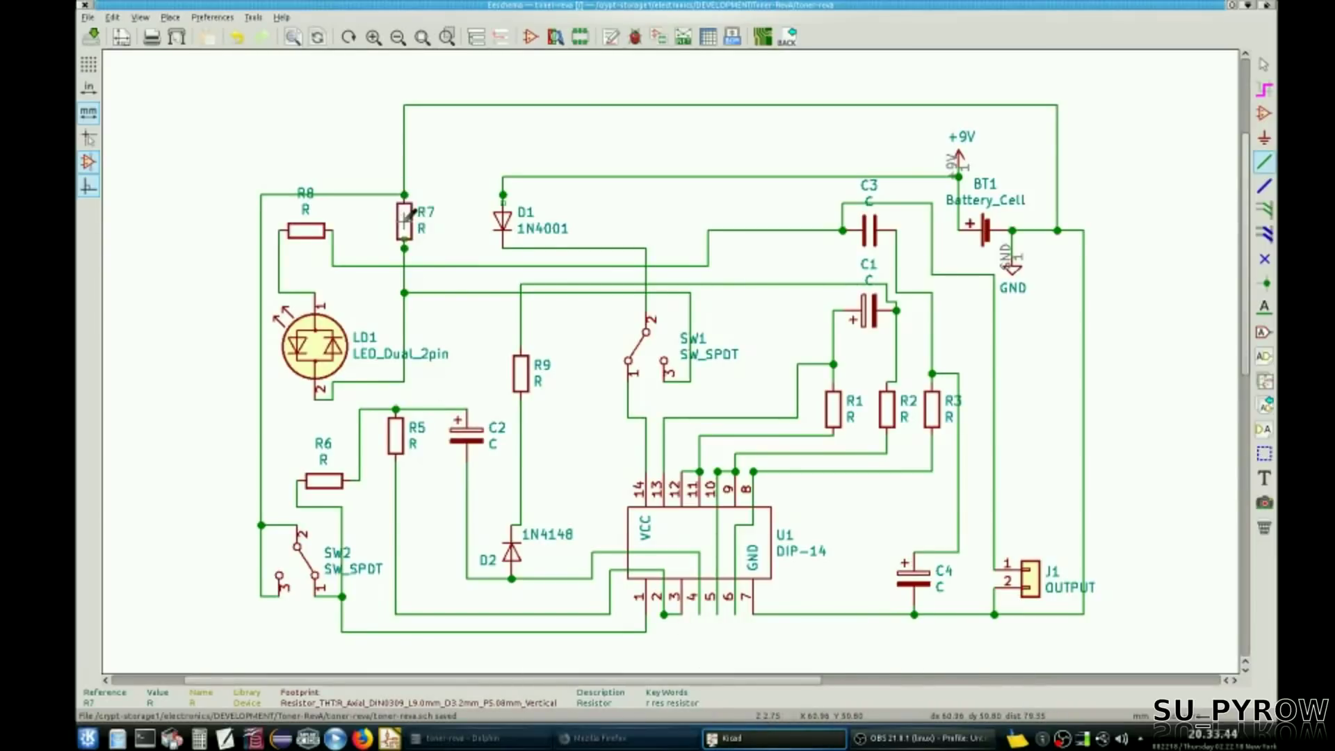
pyautogui.click(773, 739)
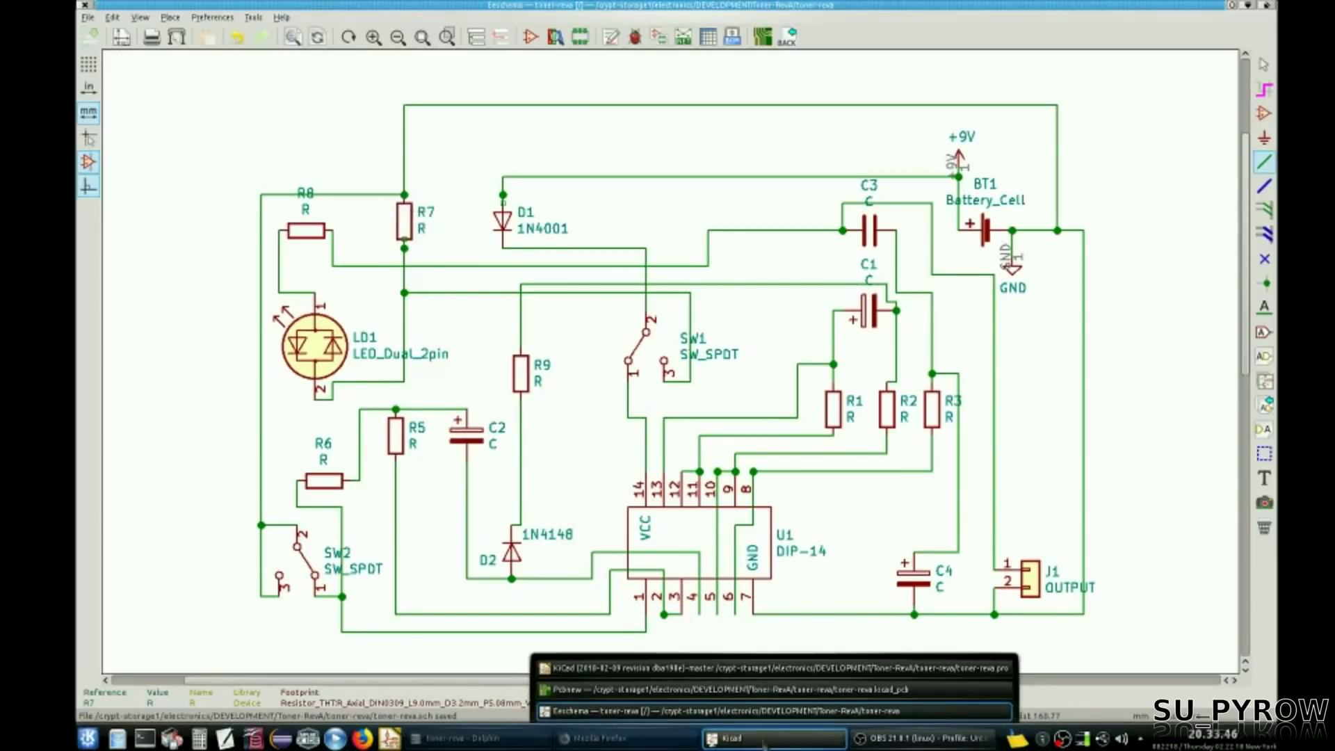
pyautogui.click(768, 690)
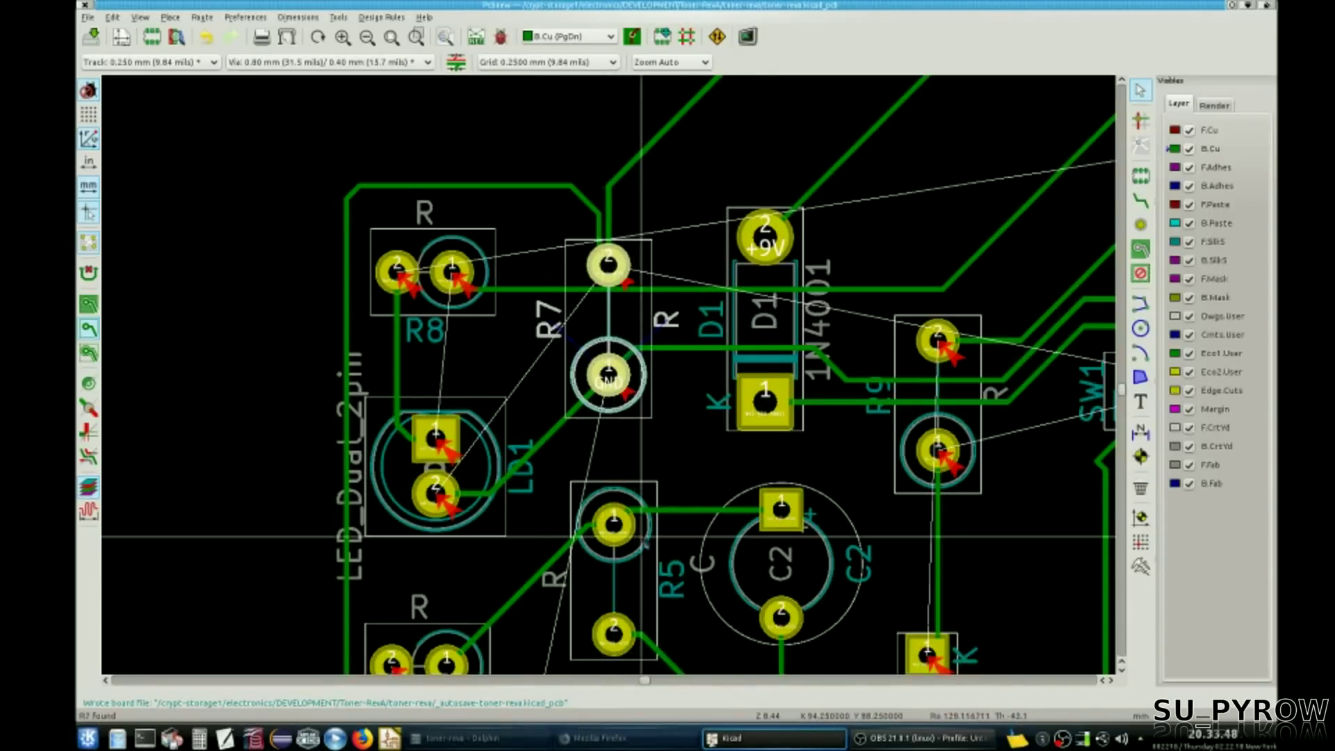
pyautogui.moveTo(630, 349); pyautogui.dragTo(606, 247, button='middle')
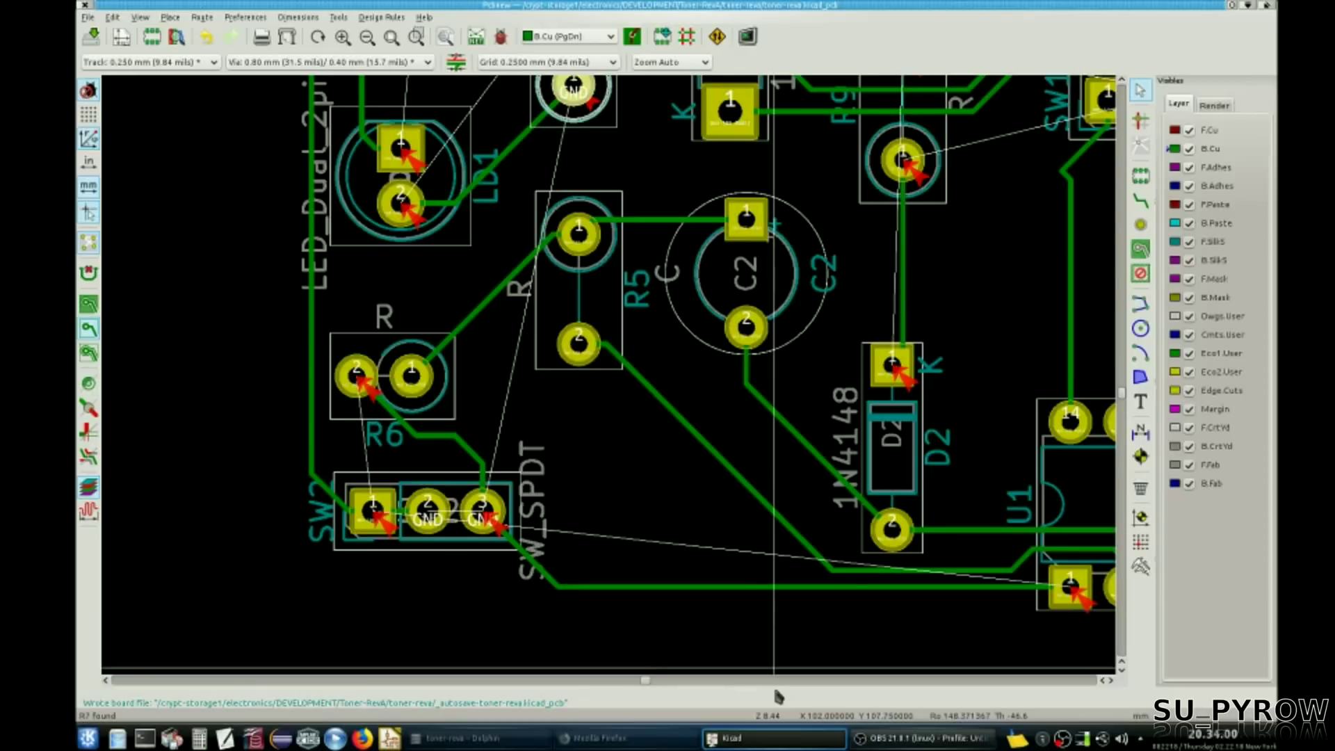
# Step: Switch to Eeschema, mirror SW1 around the vertical axis and rotate it 180° so pin 3 sits left of pin 1
pyautogui.click(743, 744)
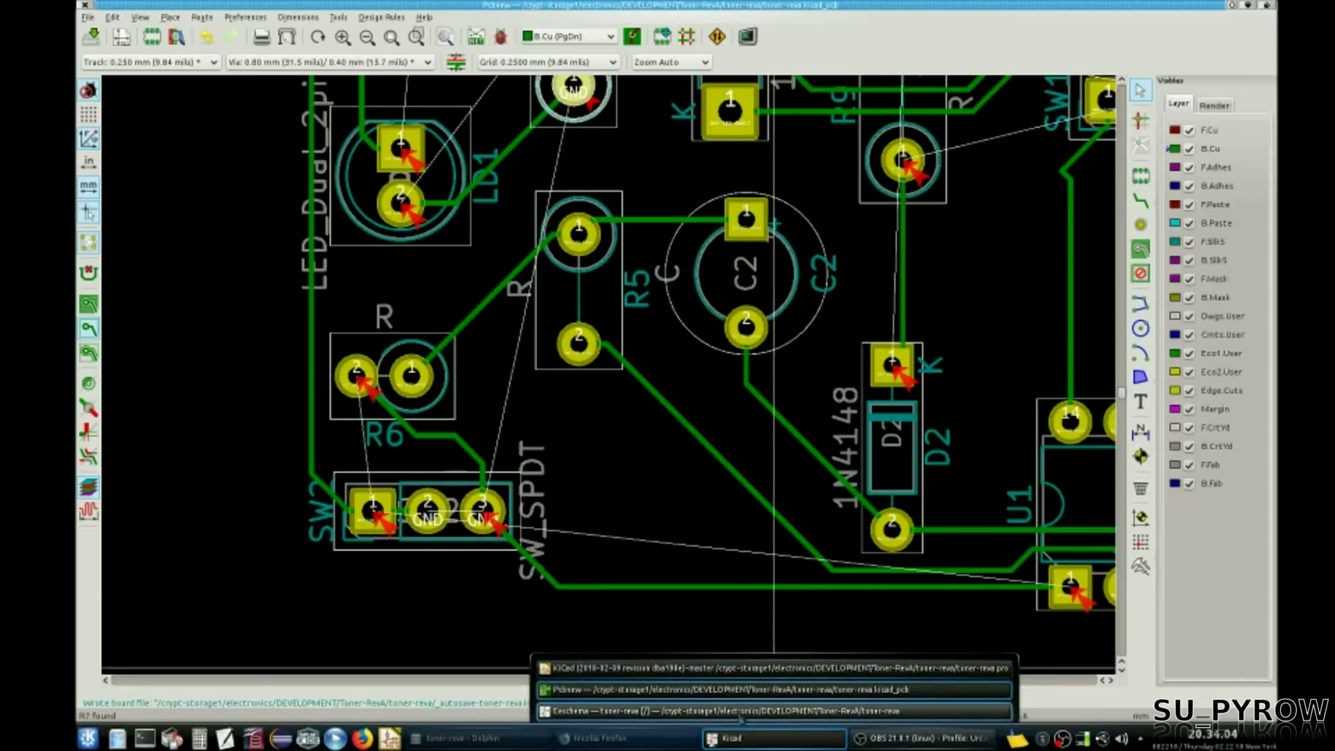
pyautogui.click(741, 711)
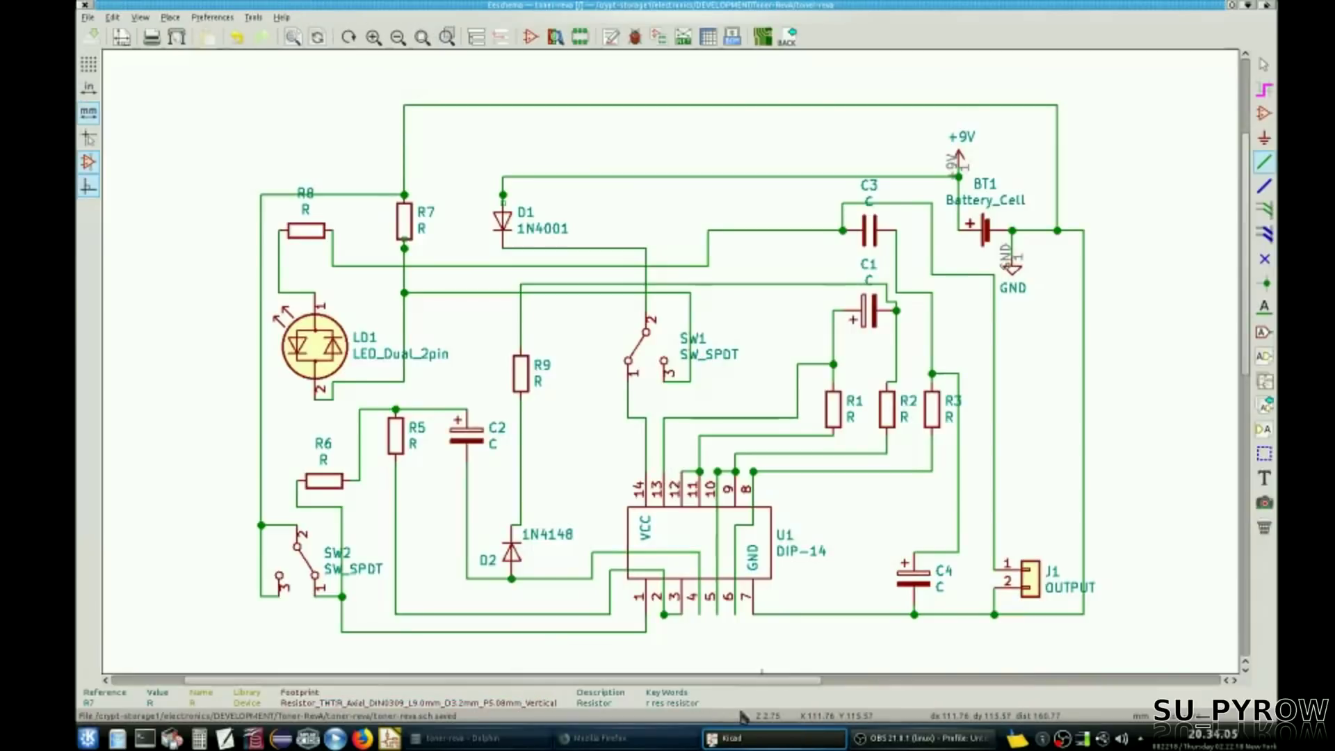
pyautogui.rightClick(653, 343)
pyautogui.moveTo(715, 449)
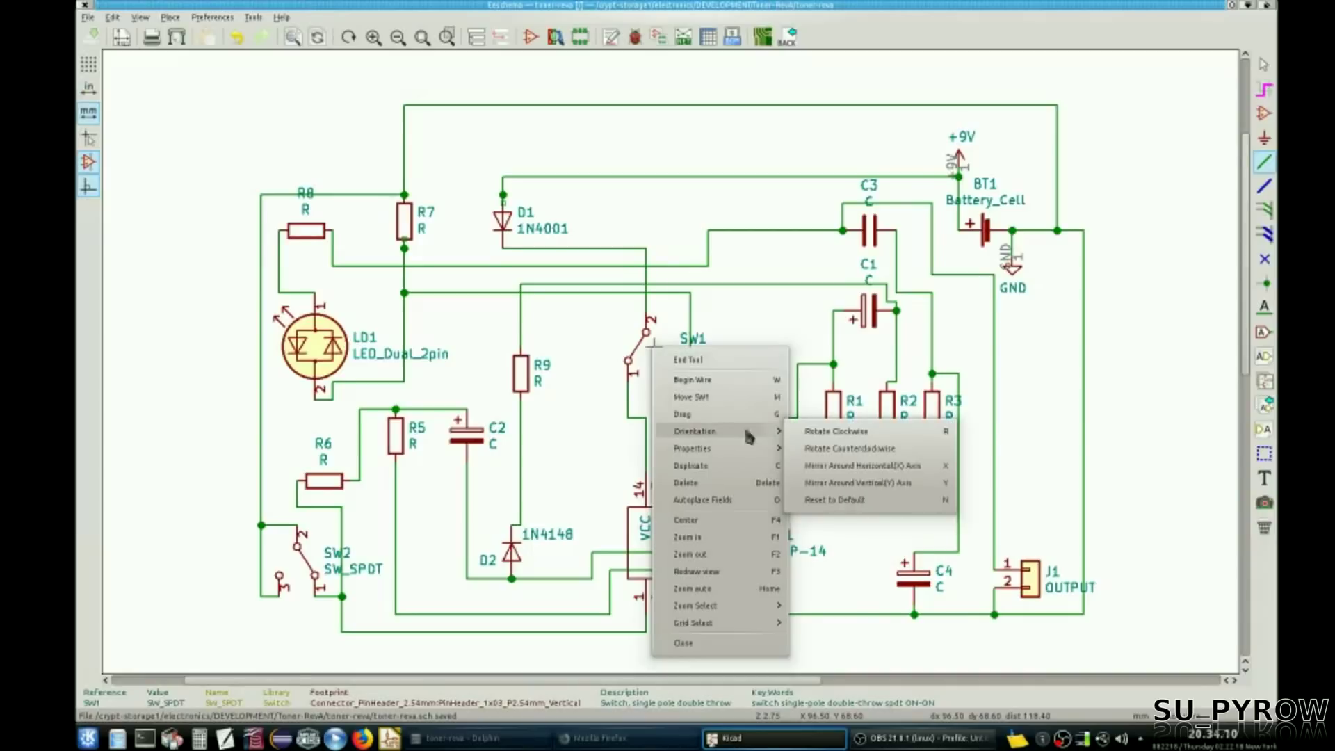
pyautogui.click(866, 483)
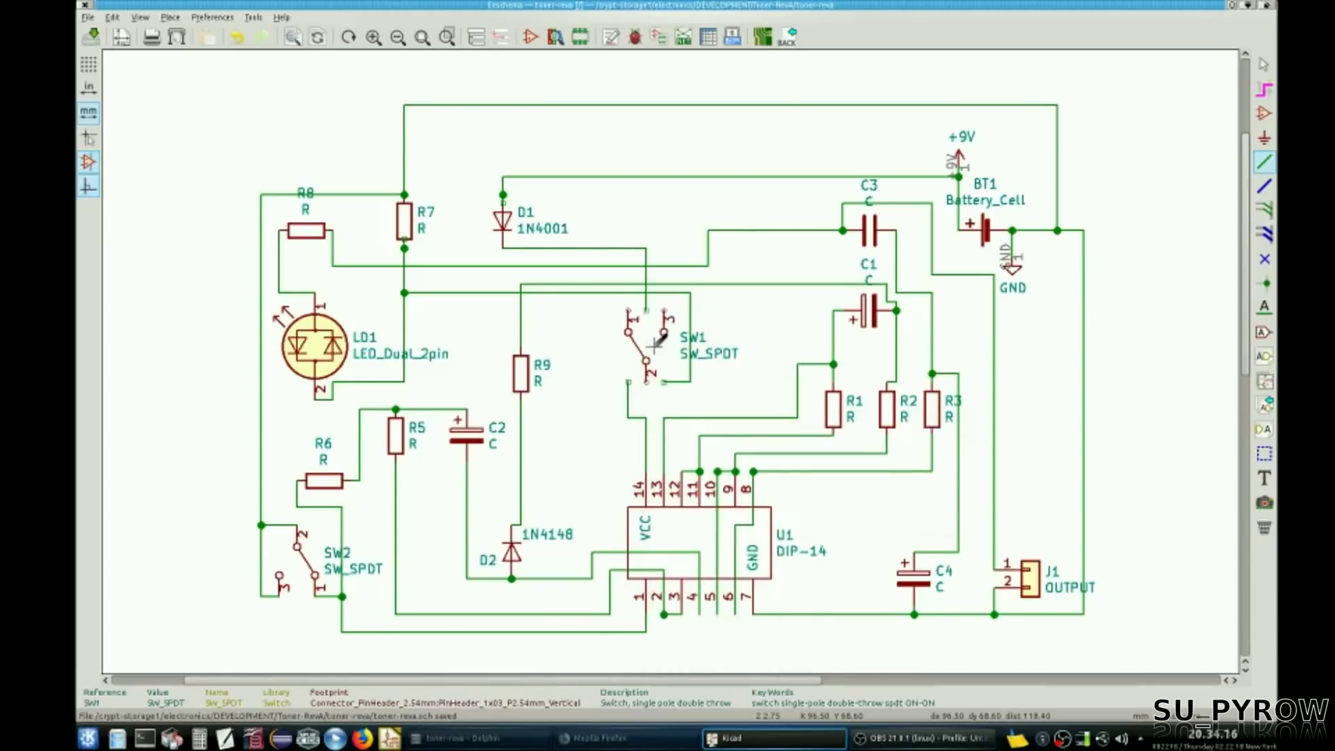
pyautogui.press('r')
pyautogui.press('r')
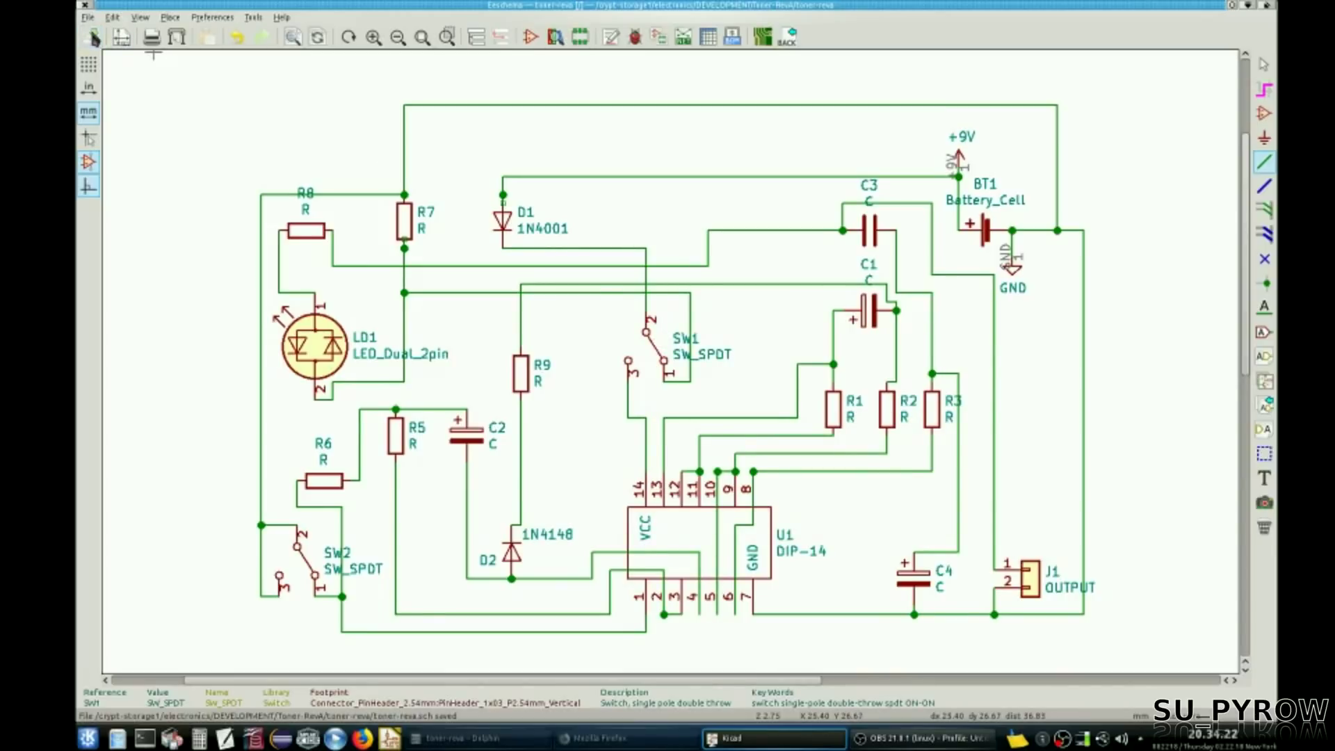
# Step: Switch to Pcbnew and examine the board connections around SW1, R1, R2 and U1
pyautogui.click(804, 739)
pyautogui.click(803, 694)
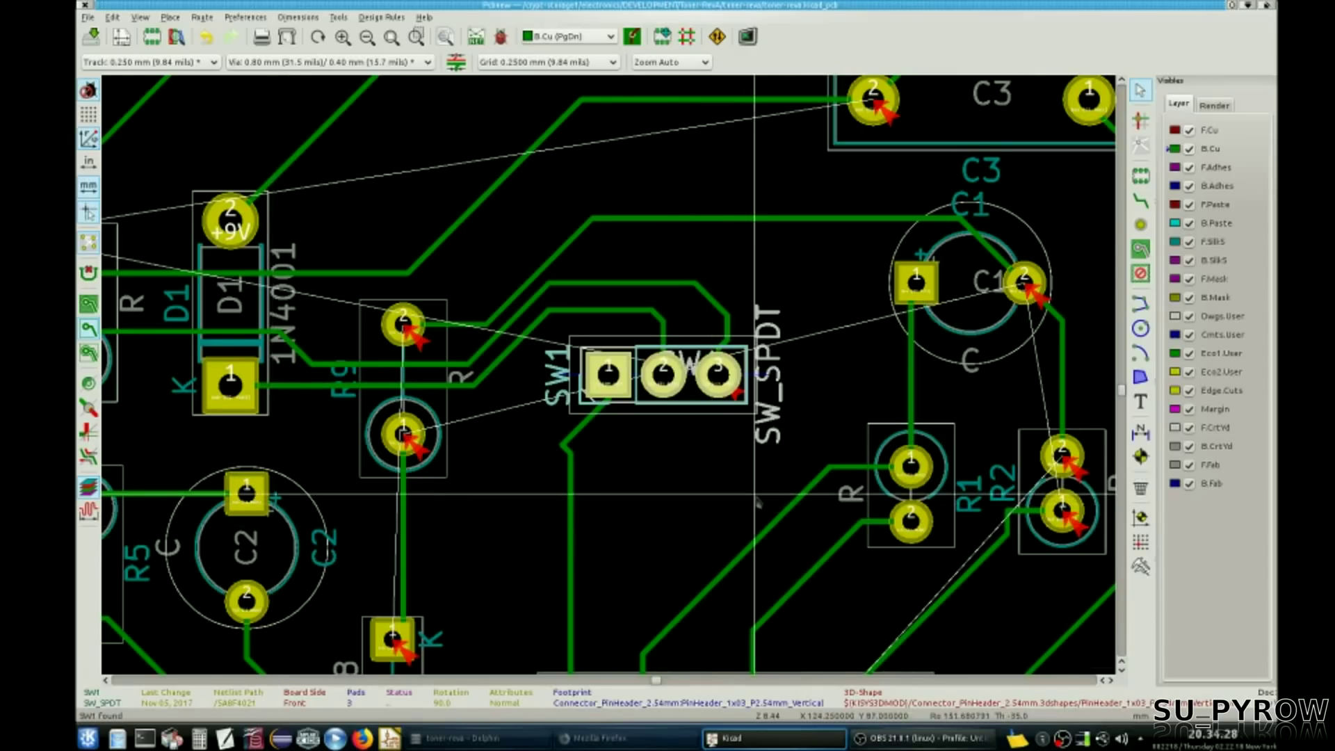
pyautogui.scroll(-2, 758, 502)
pyautogui.scroll(1, 614, 473)
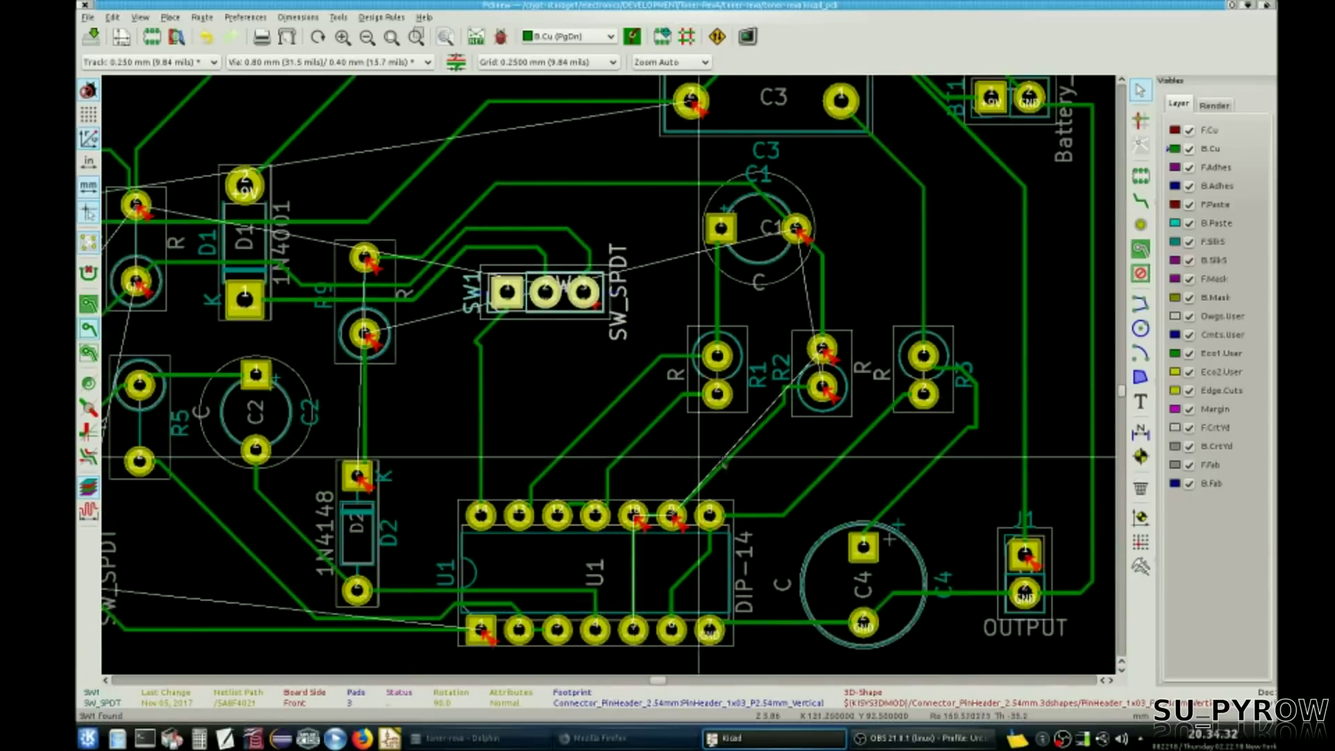
# Step: Switch to Eeschema, rotate R9 180° in the schematic, save it and return to Pcbnew to examine the board
pyautogui.moveTo(776, 465); pyautogui.dragTo(959, 473, button='middle')
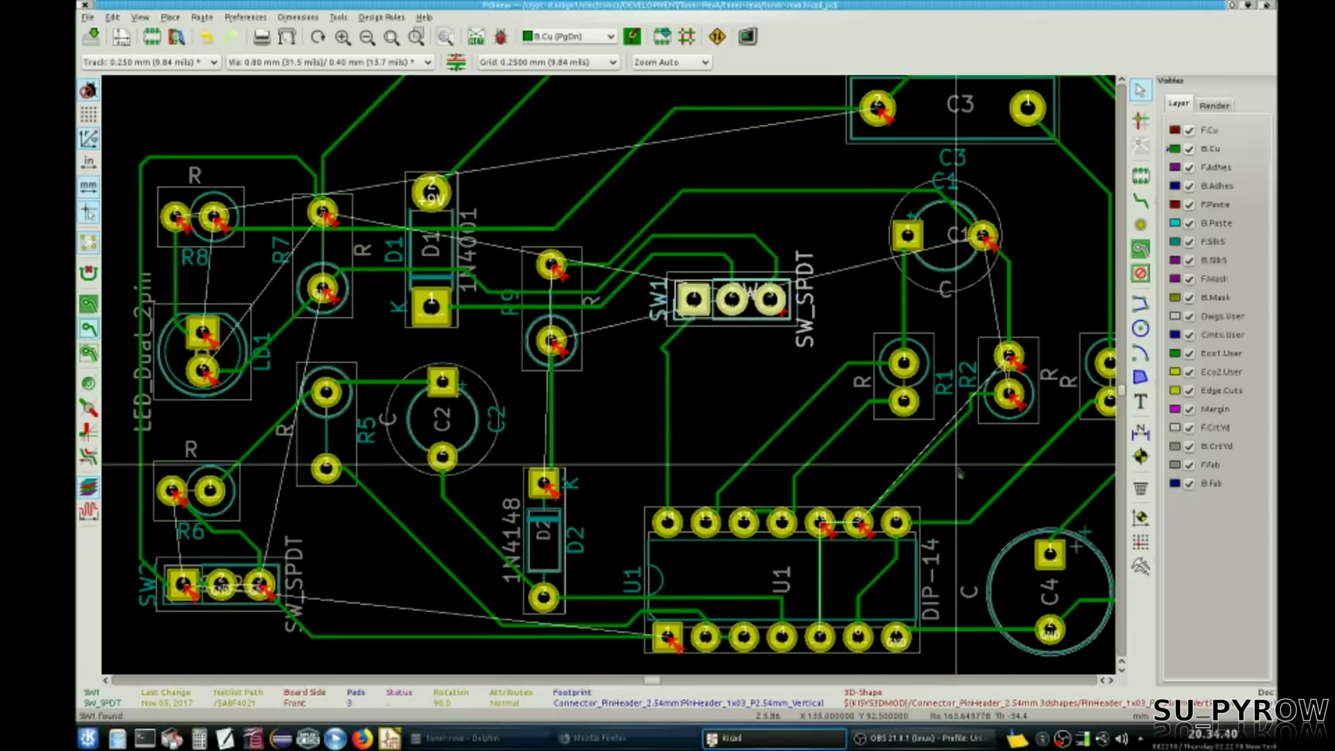
pyautogui.scroll(5, 732, 300)
pyautogui.scroll(-4, 608, 375)
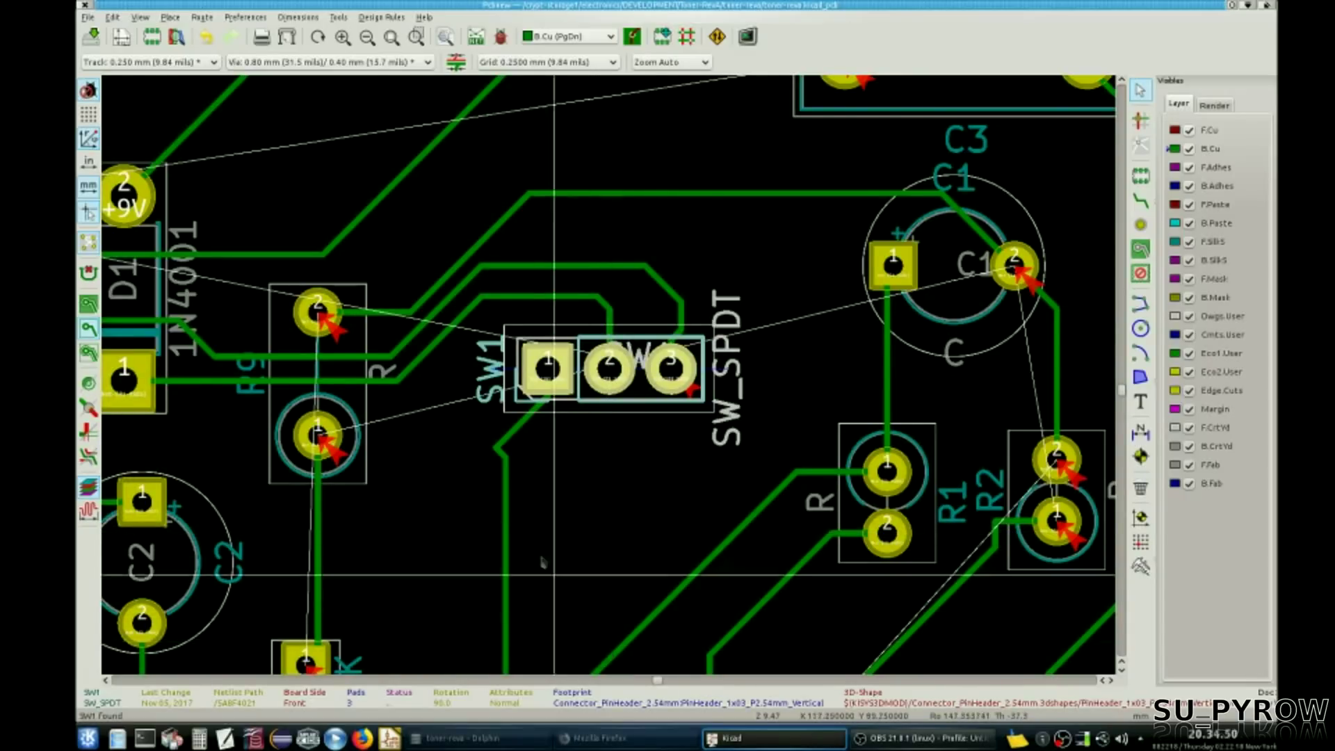
pyautogui.click(754, 741)
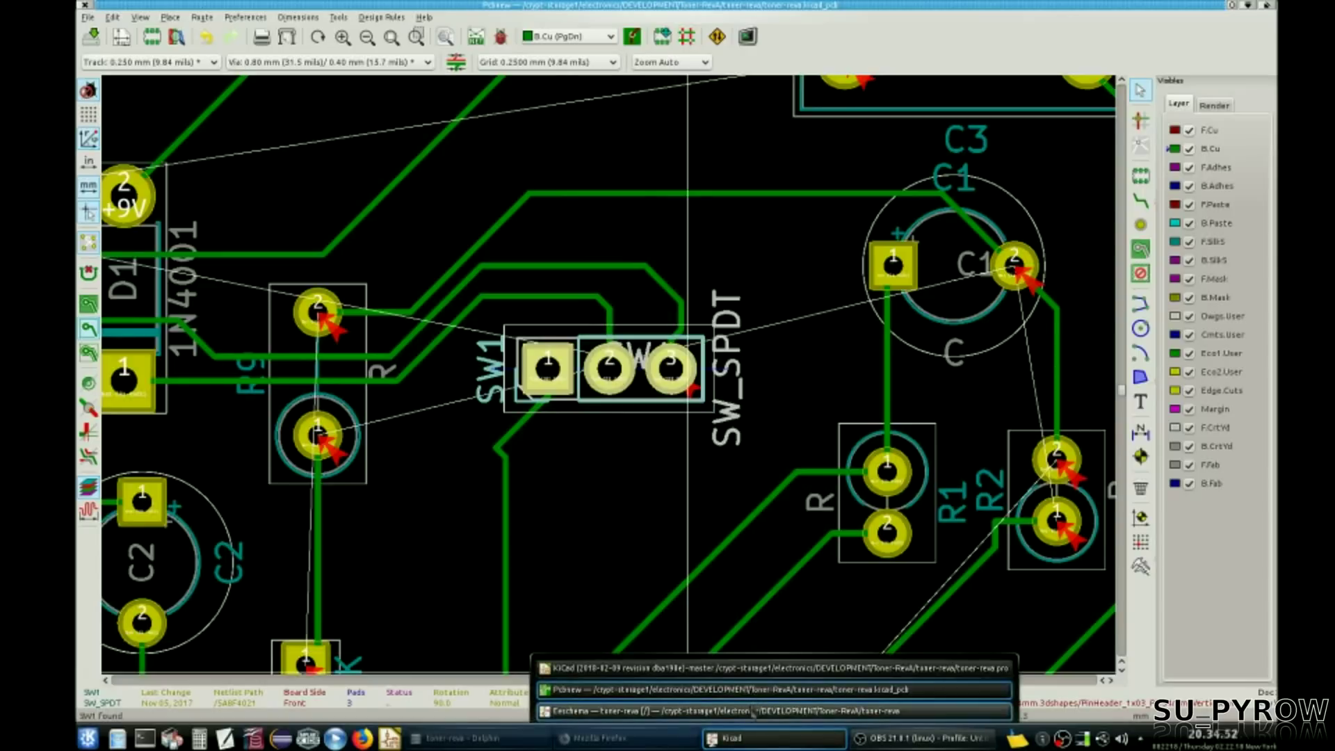
pyautogui.click(754, 710)
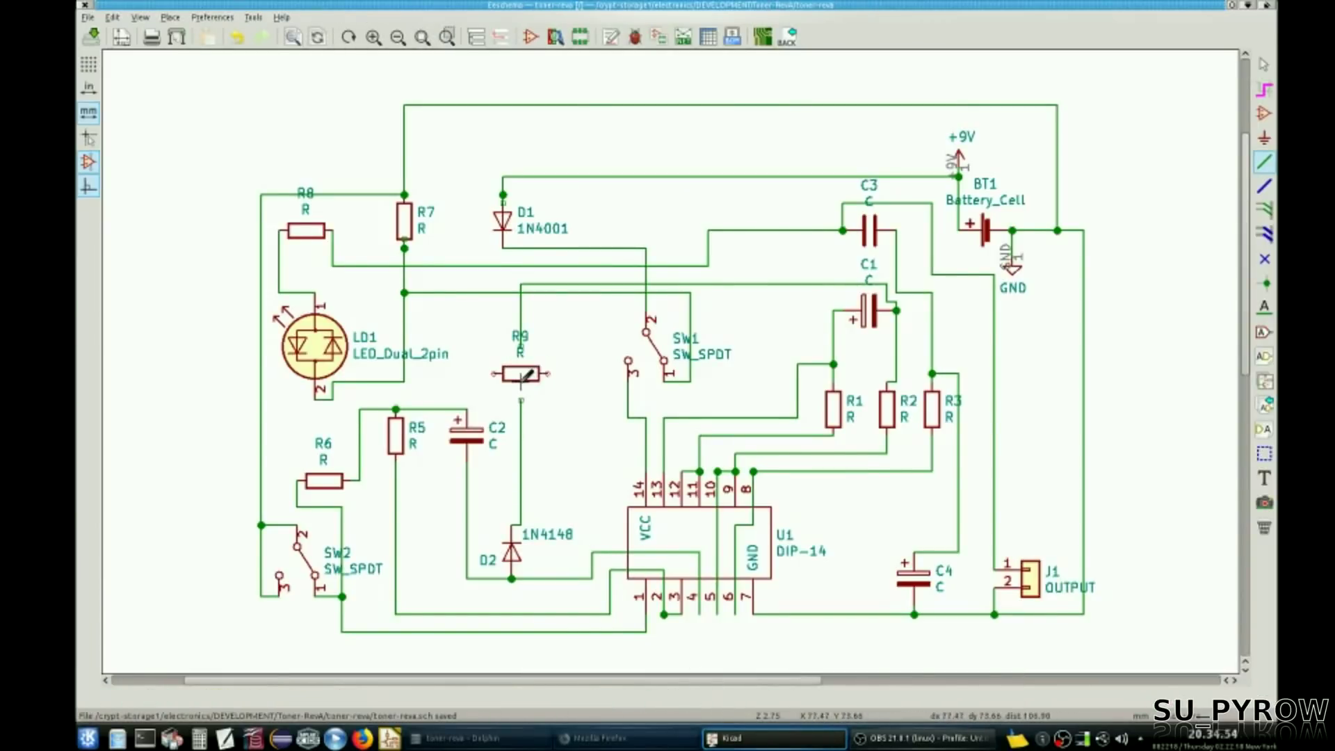
pyautogui.press('r')
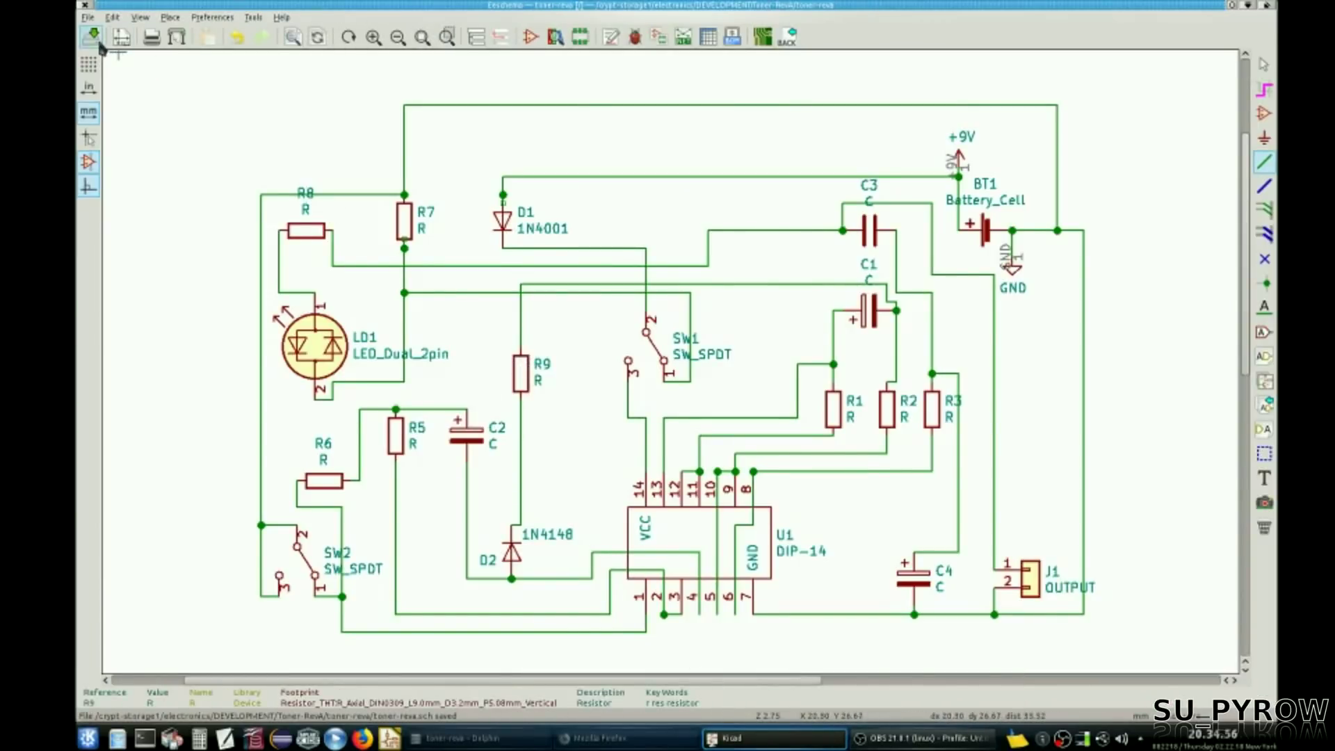
pyautogui.click(824, 742)
pyautogui.click(818, 694)
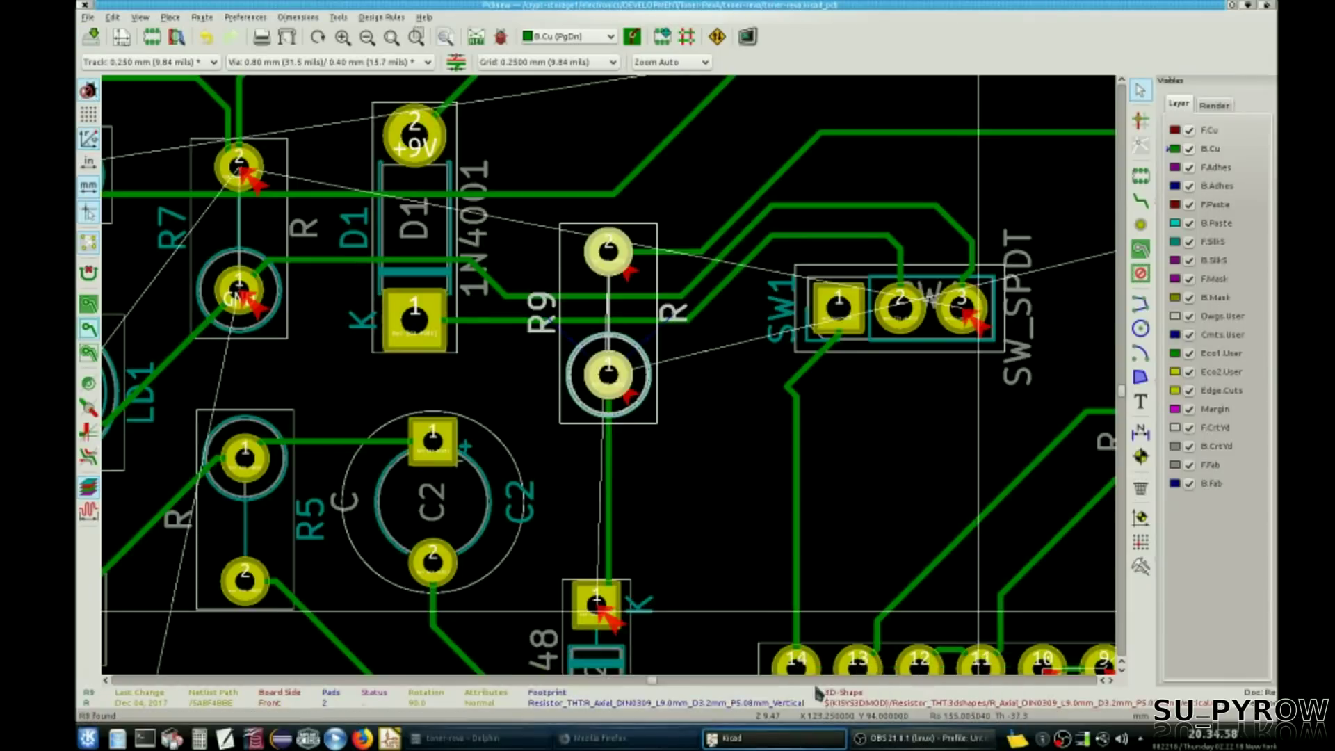
pyautogui.scroll(-3, 610, 381)
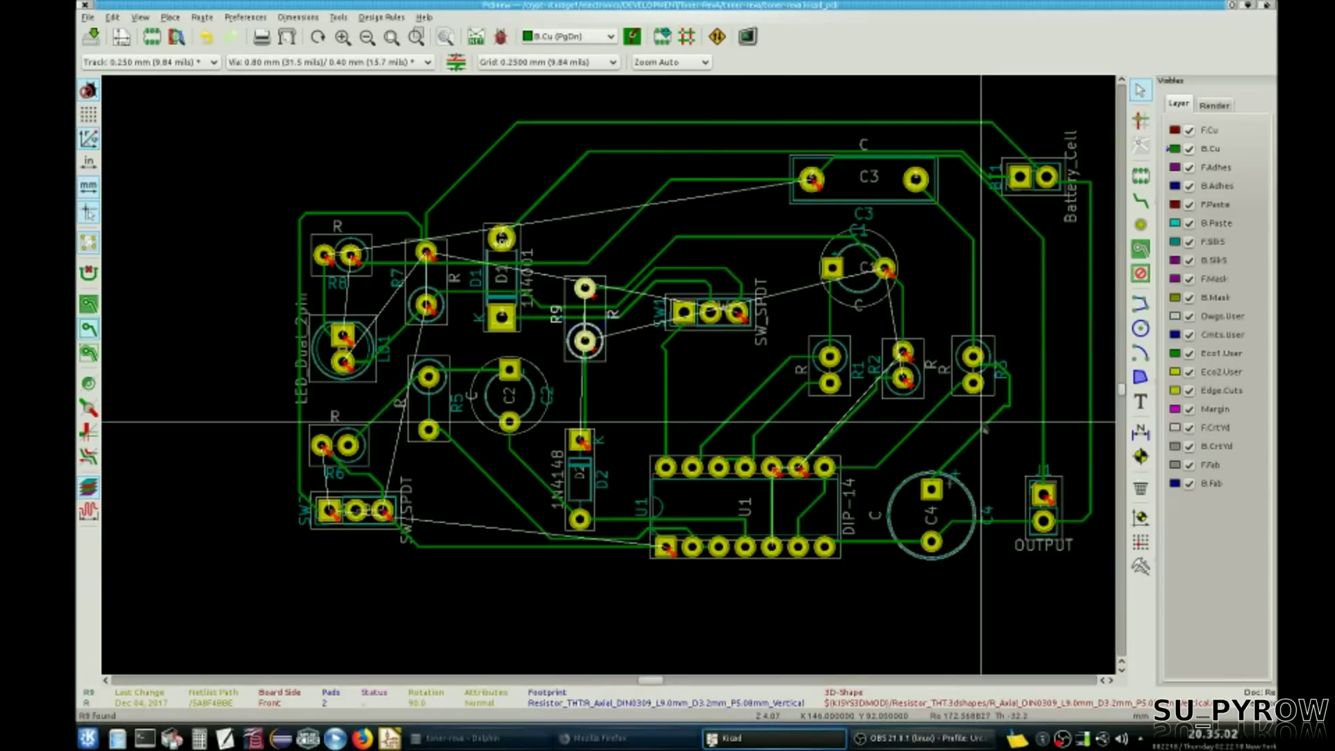
# Step: Rotate R2 180° in the Eeschema schematic, save it and return to Pcbnew to examine the connections around R2
pyautogui.click(773, 746)
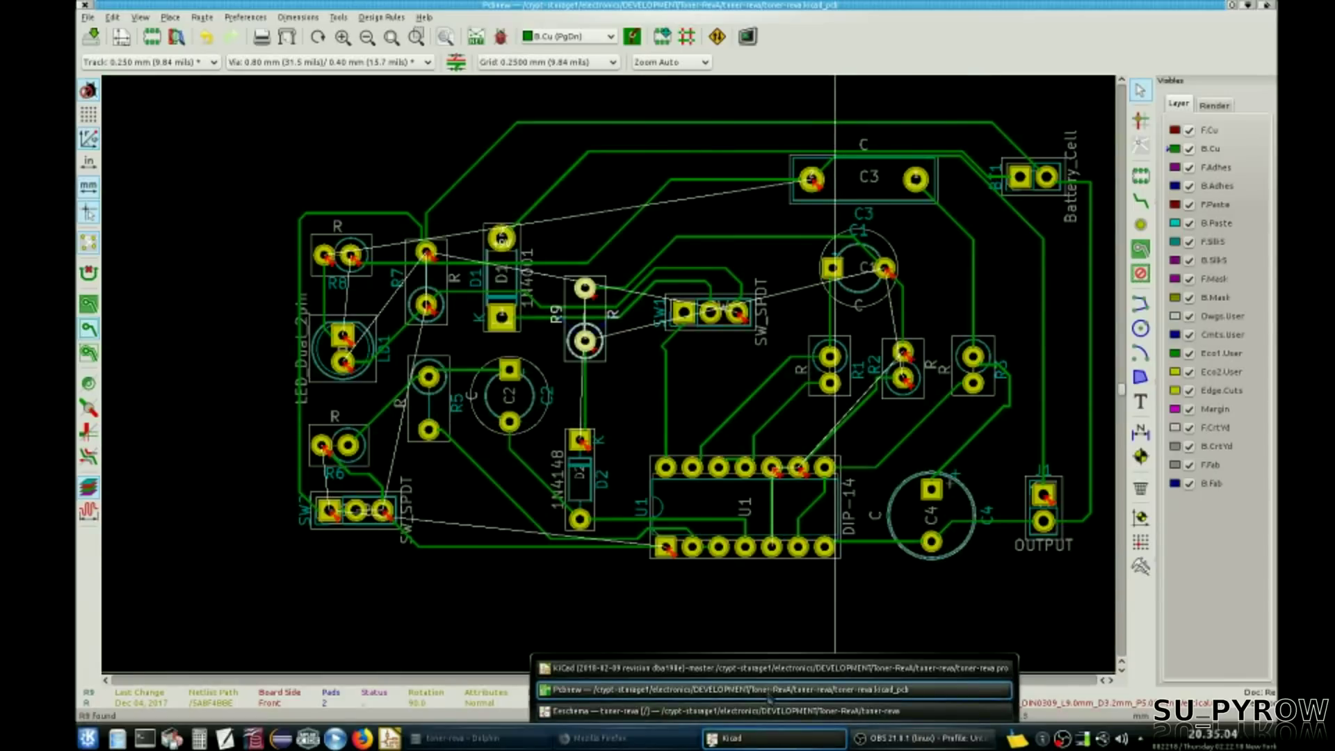
pyautogui.click(769, 712)
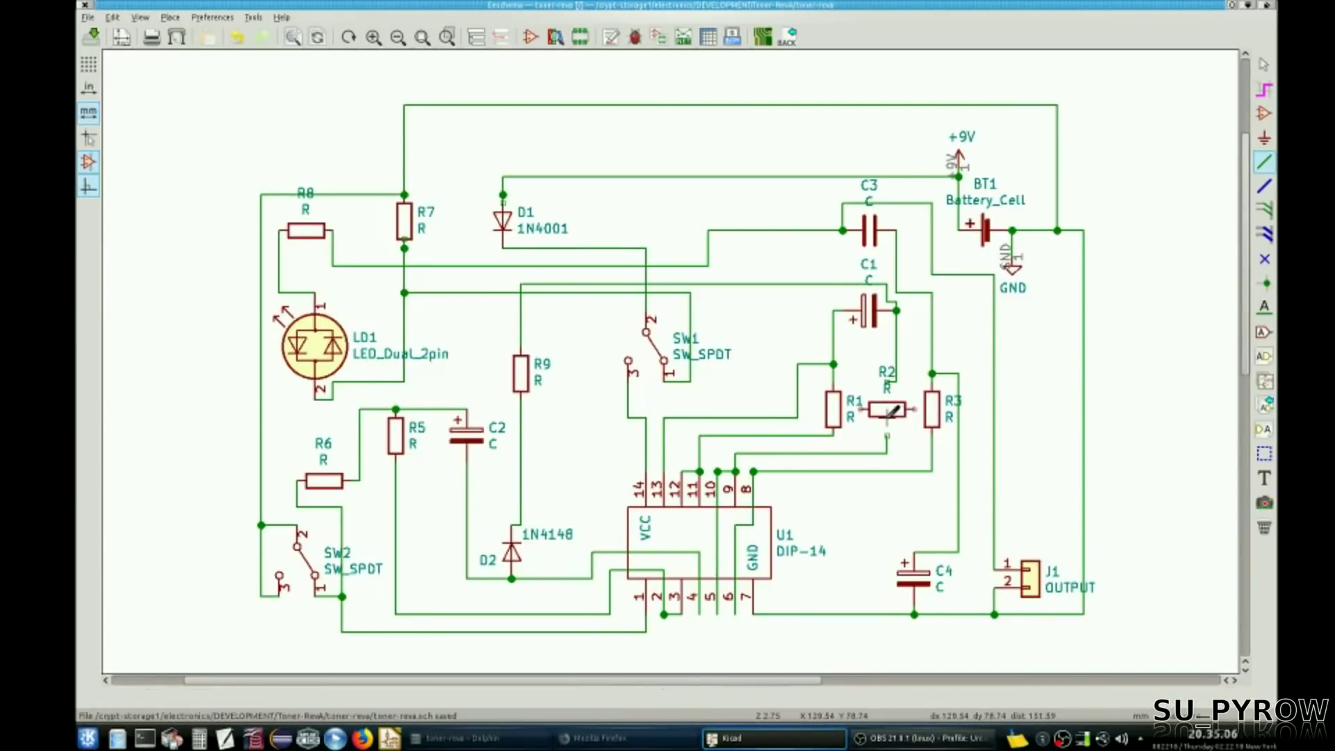
pyautogui.click(893, 412)
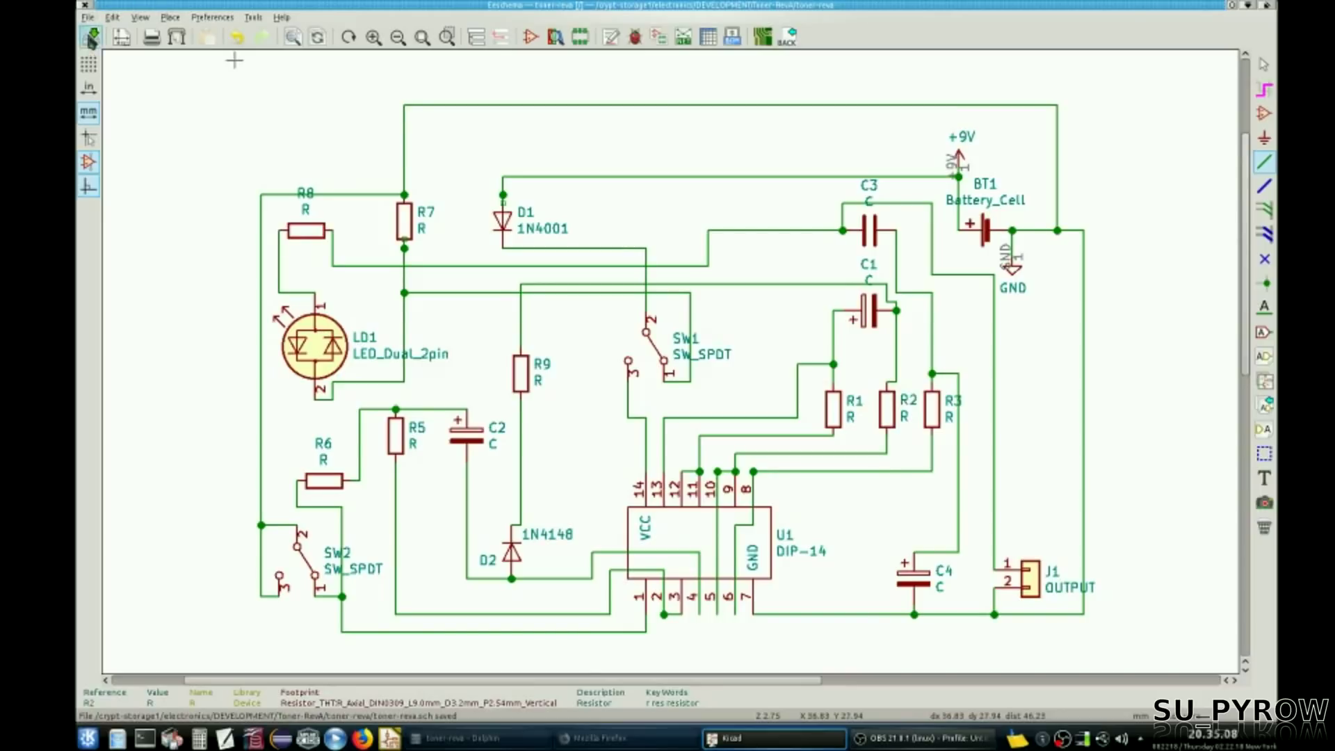
pyautogui.click(773, 739)
pyautogui.click(769, 692)
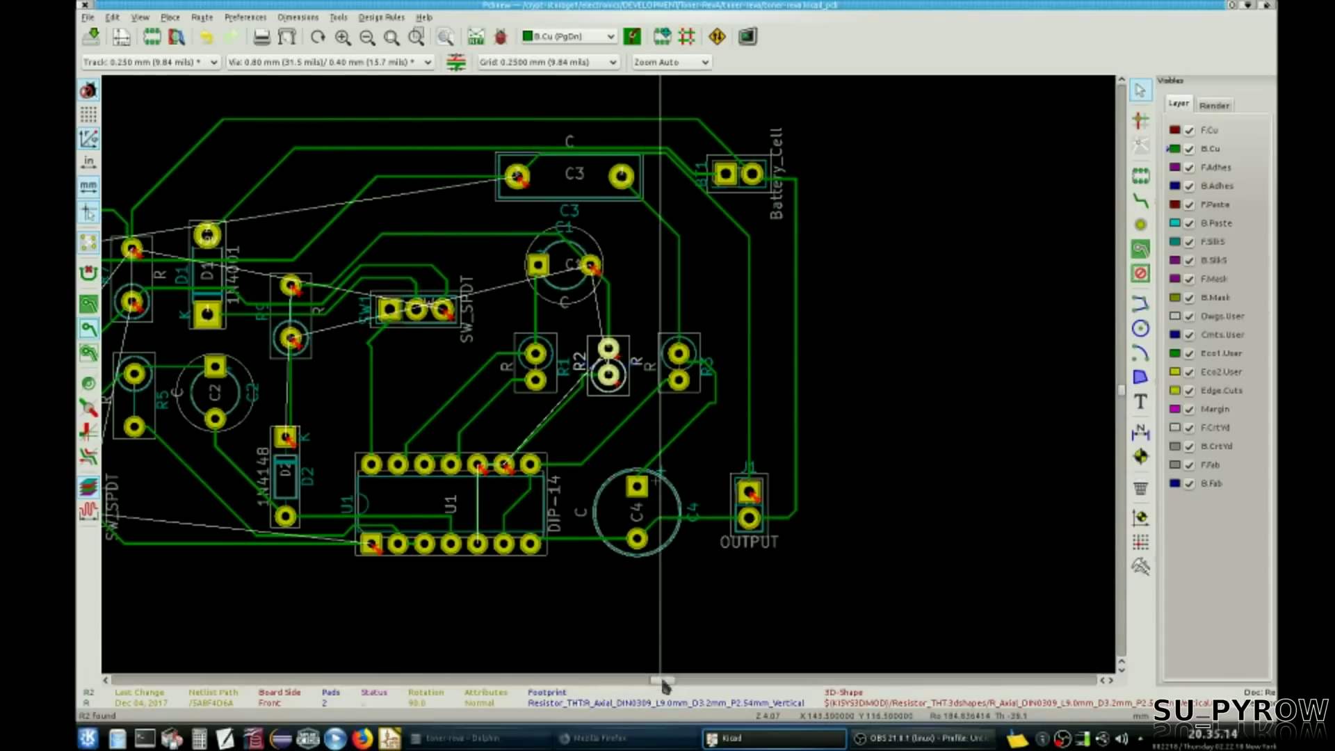
# Step: Switch to Eeschema and generate the netlist from the saved schematic
pyautogui.click(755, 737)
pyautogui.click(772, 711)
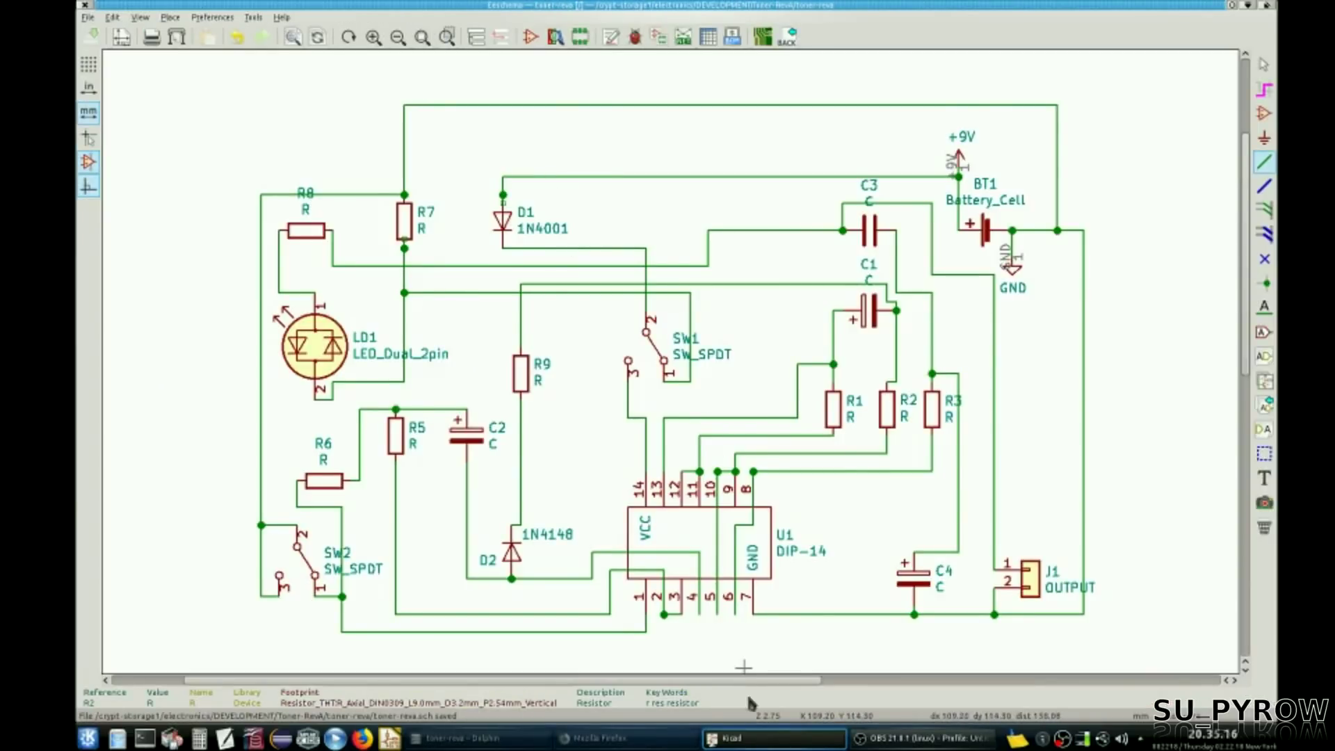
pyautogui.click(772, 667)
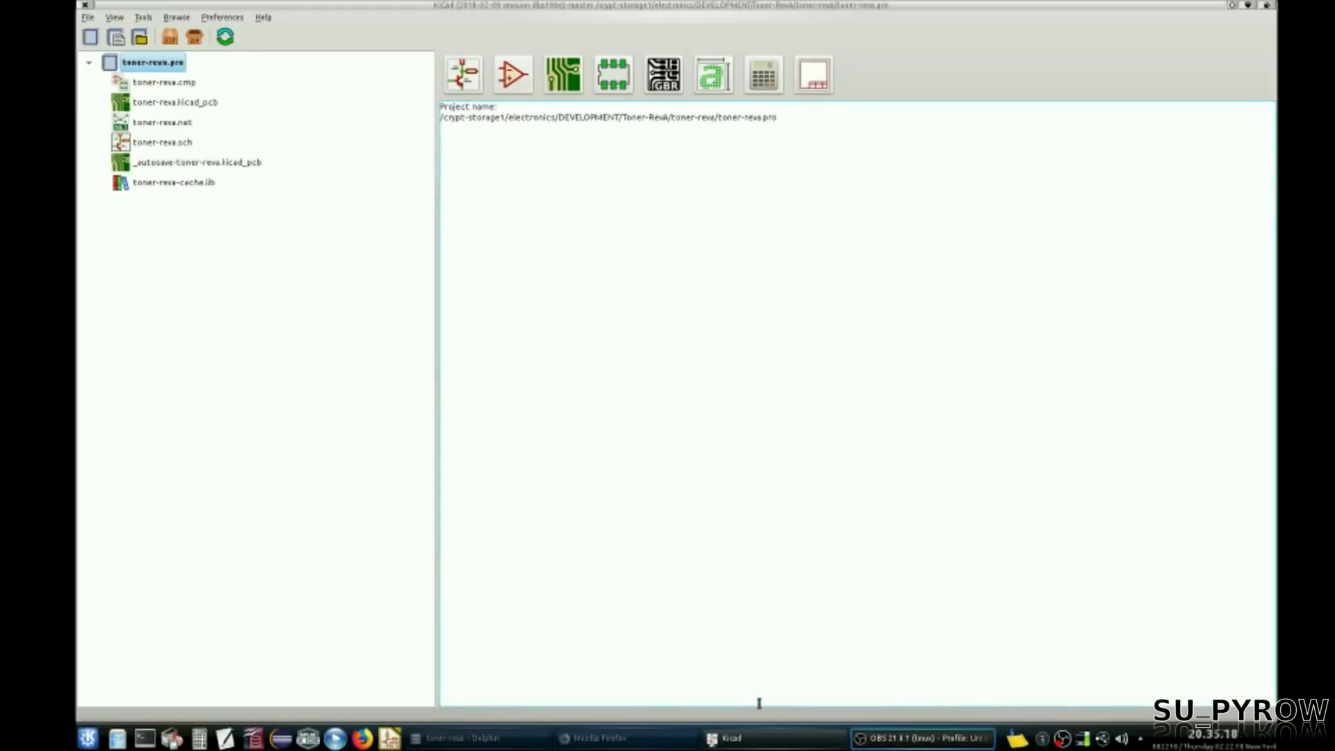
pyautogui.click(754, 737)
pyautogui.click(772, 711)
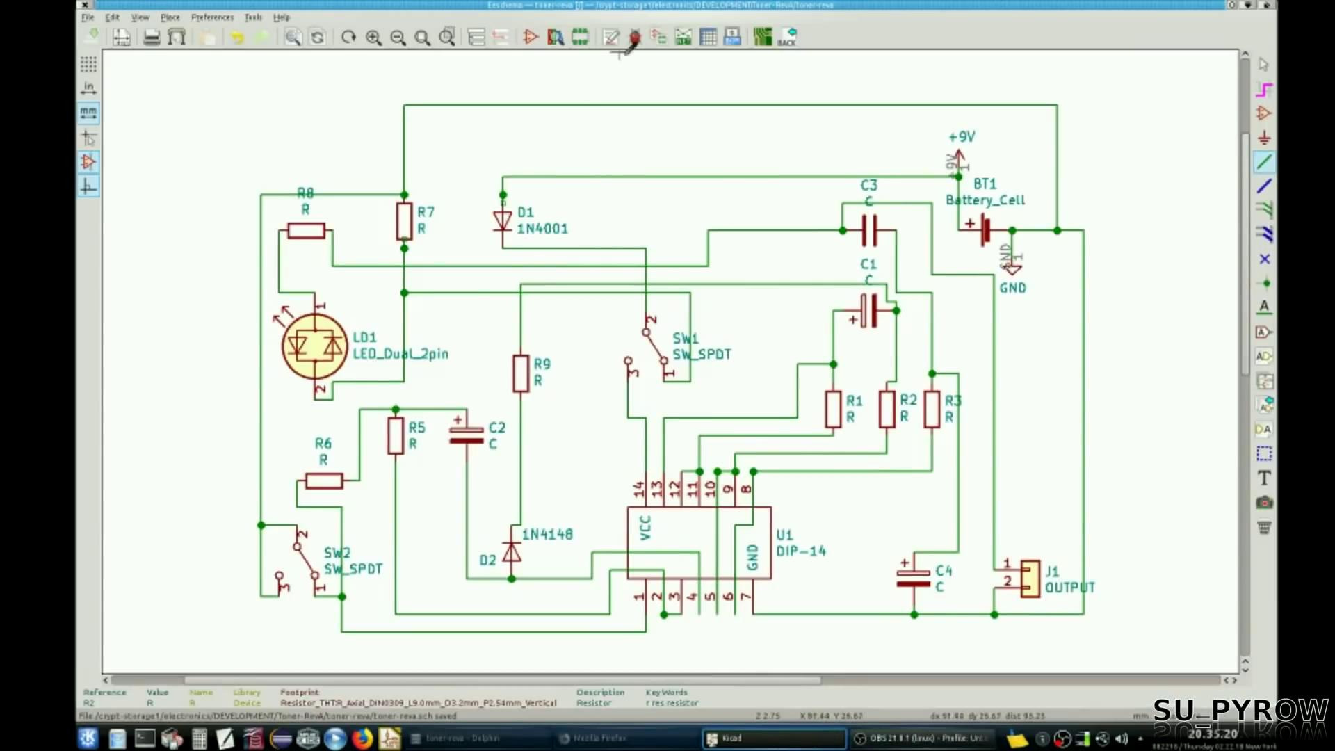
pyautogui.click(672, 36)
pyautogui.click(786, 274)
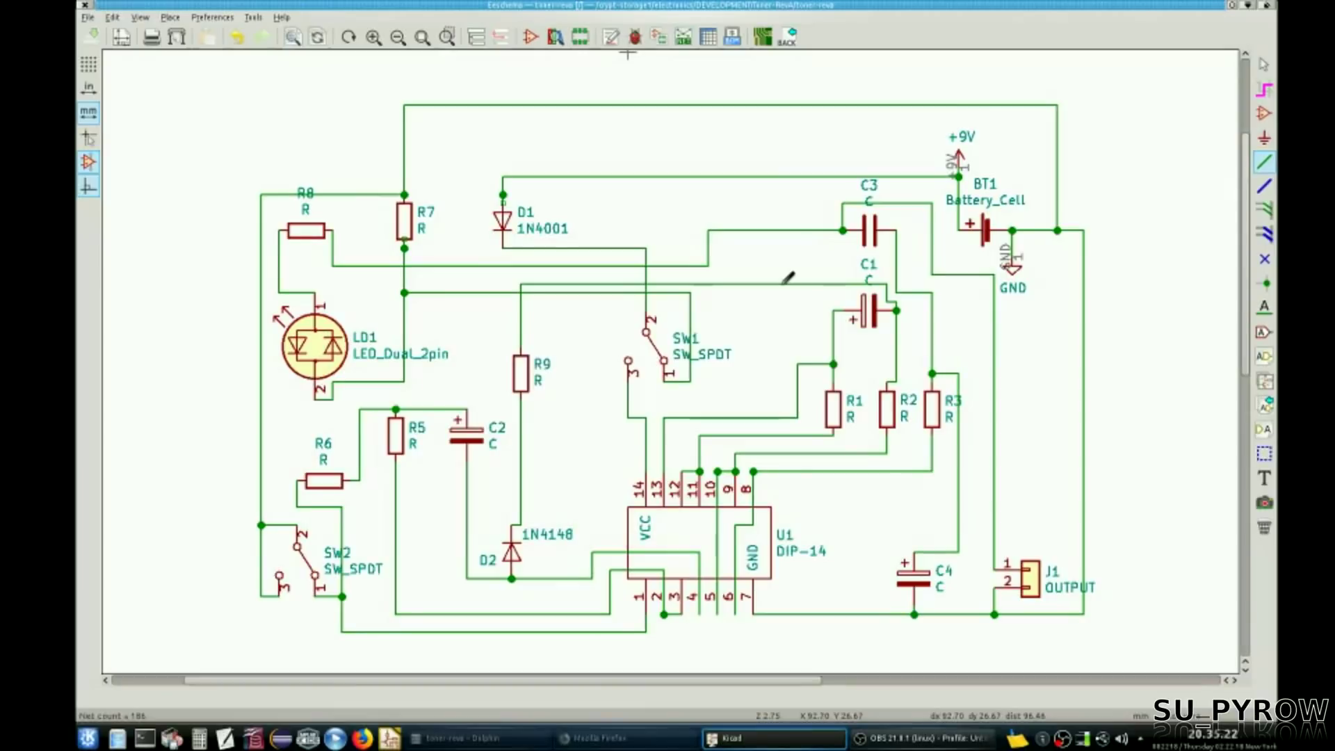
# Step: Save the board in Pcbnew and read the current netlist, changing exchanged footprints and deleting extra footprints, tracks connecting 2 nets and single pad nets
pyautogui.click(765, 737)
pyautogui.click(784, 696)
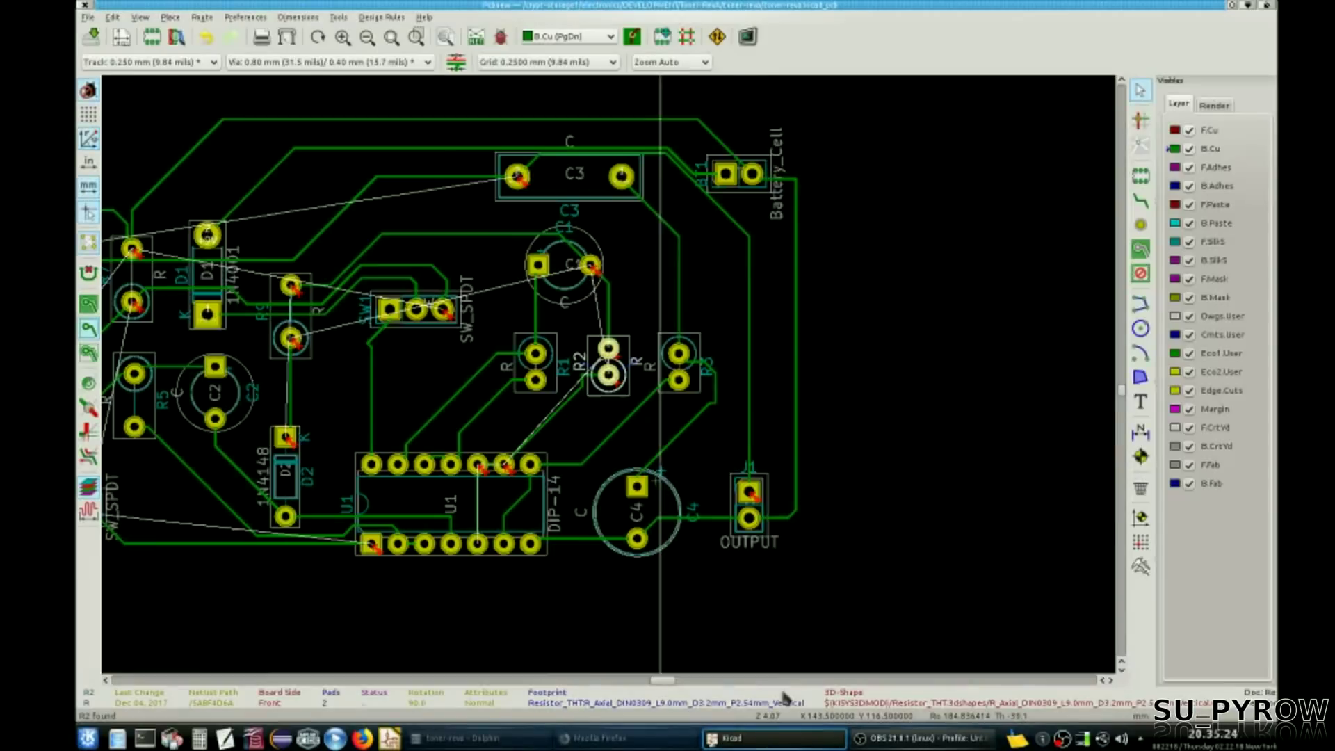
pyautogui.click(91, 36)
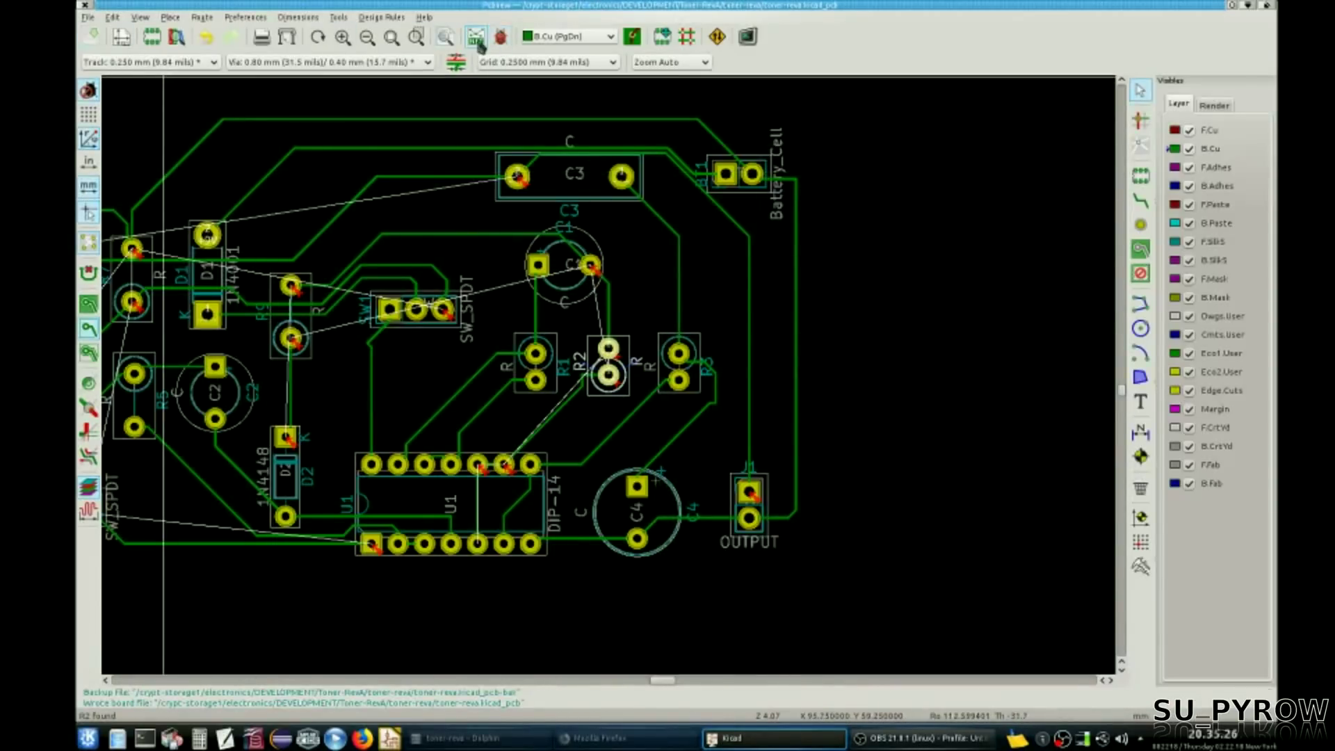
pyautogui.click(498, 37)
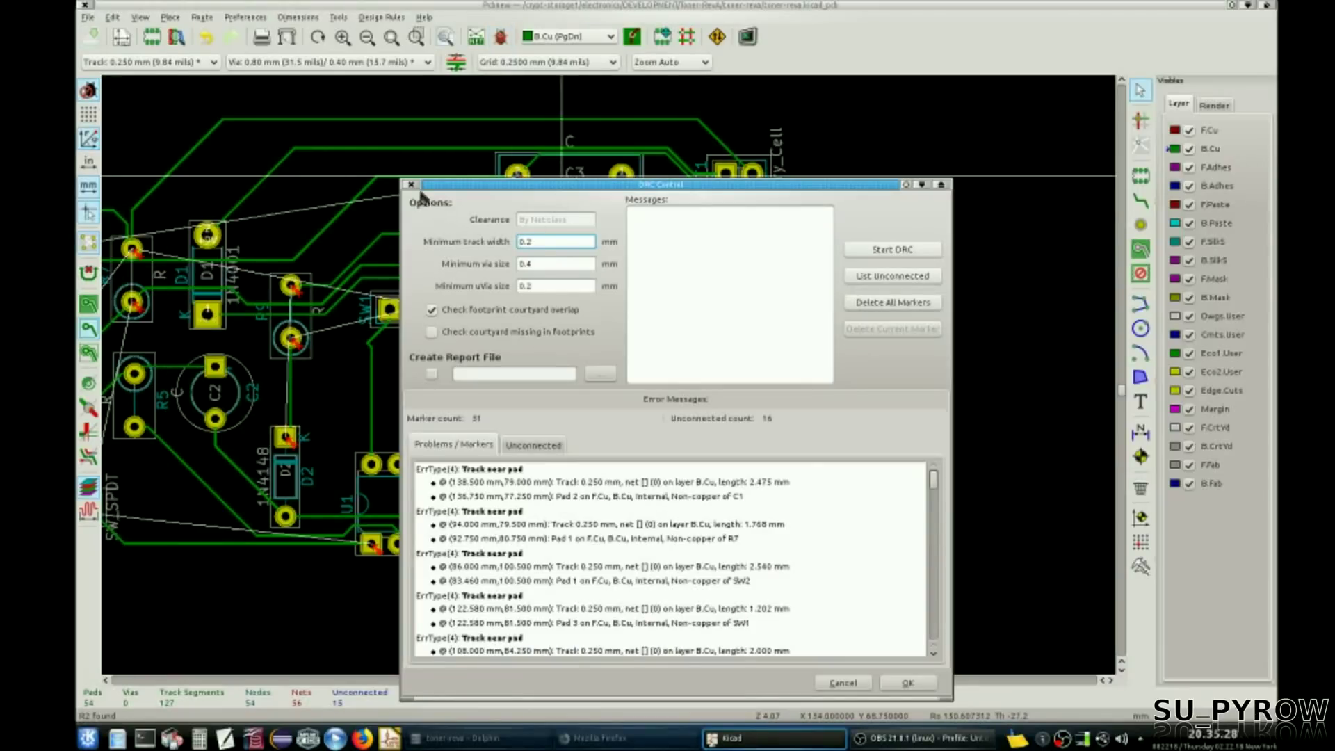
pyautogui.click(415, 184)
pyautogui.click(476, 36)
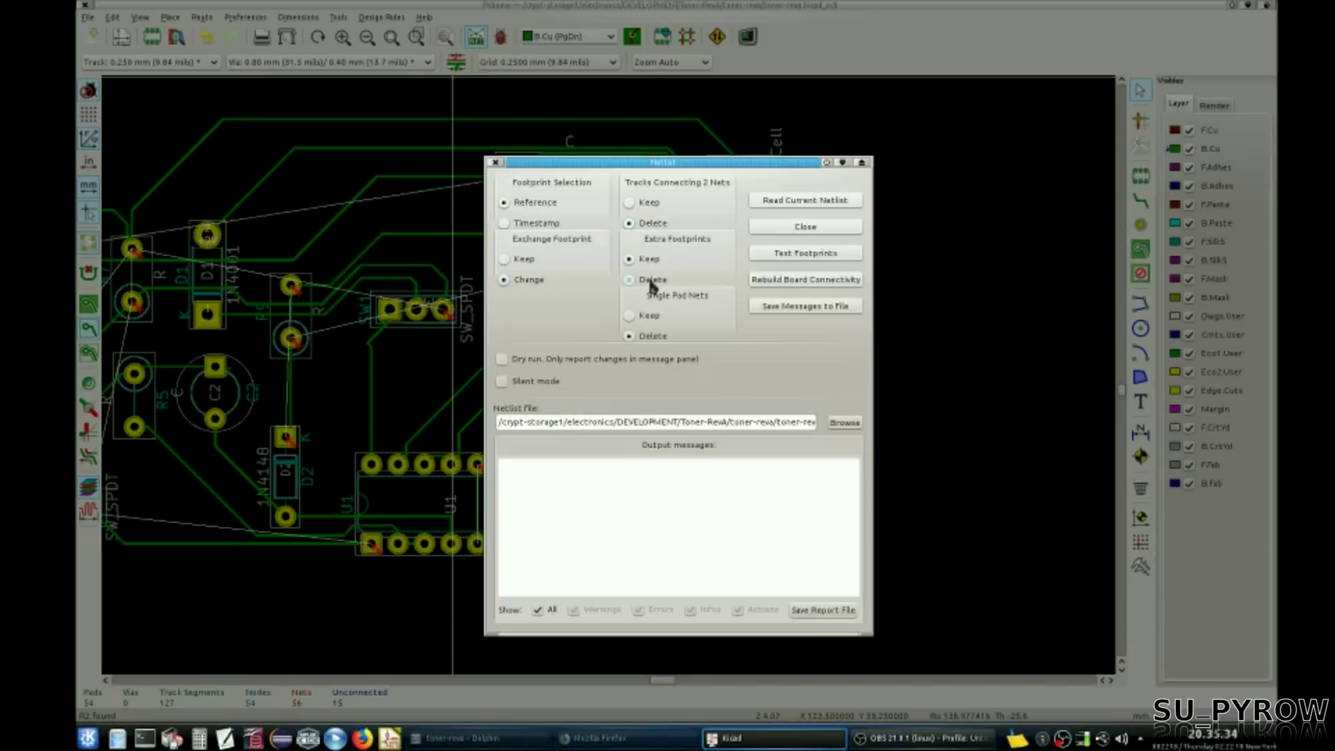
pyautogui.click(803, 202)
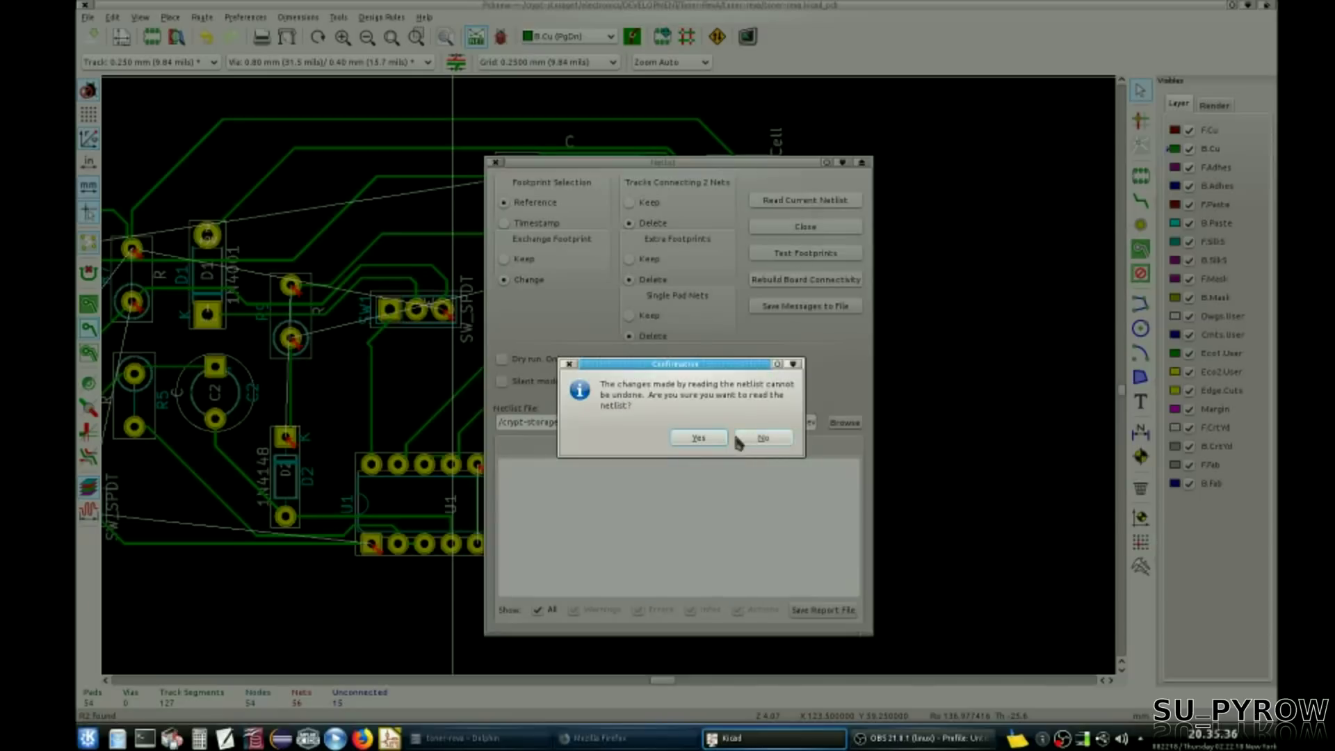
pyautogui.click(719, 438)
pyautogui.click(805, 227)
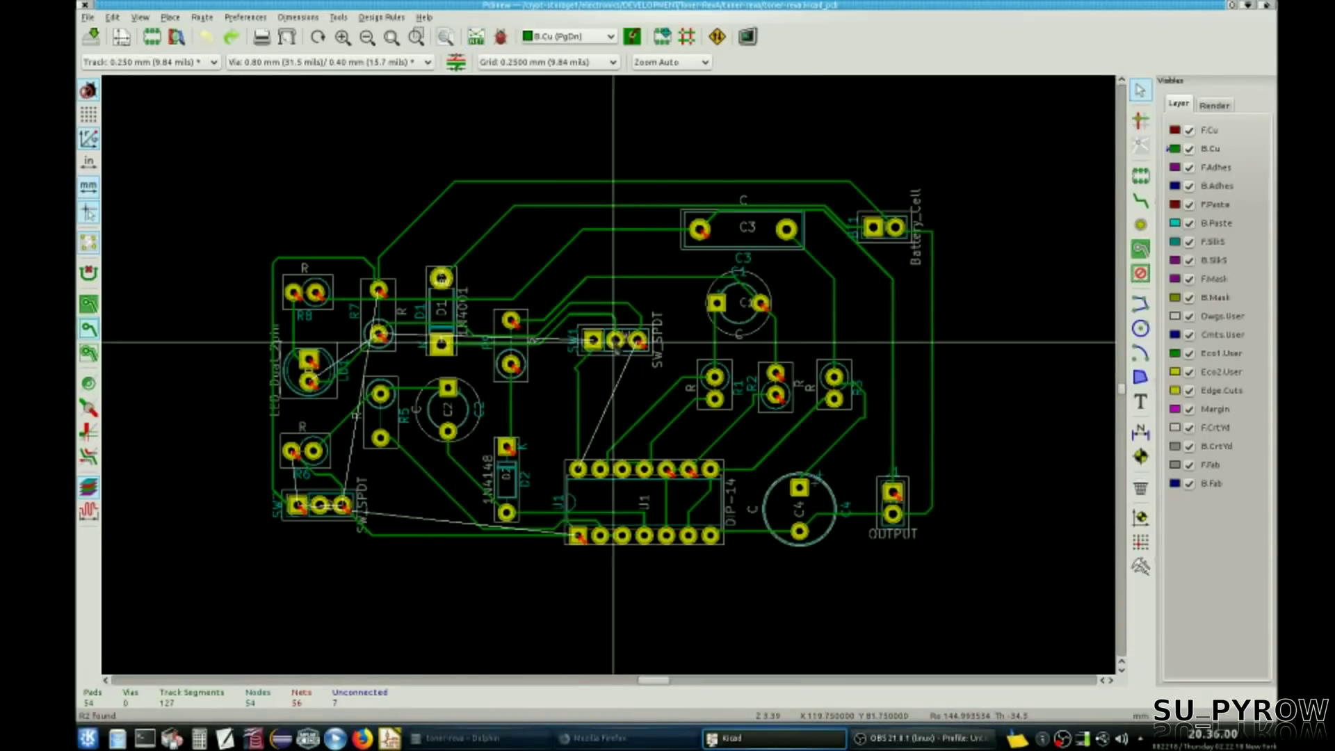
# Step: Switch to Eeschema, mirror SW1 around the horizontal axis and rotate it 180° so pin 1 sits left of pin 3
pyautogui.click(765, 737)
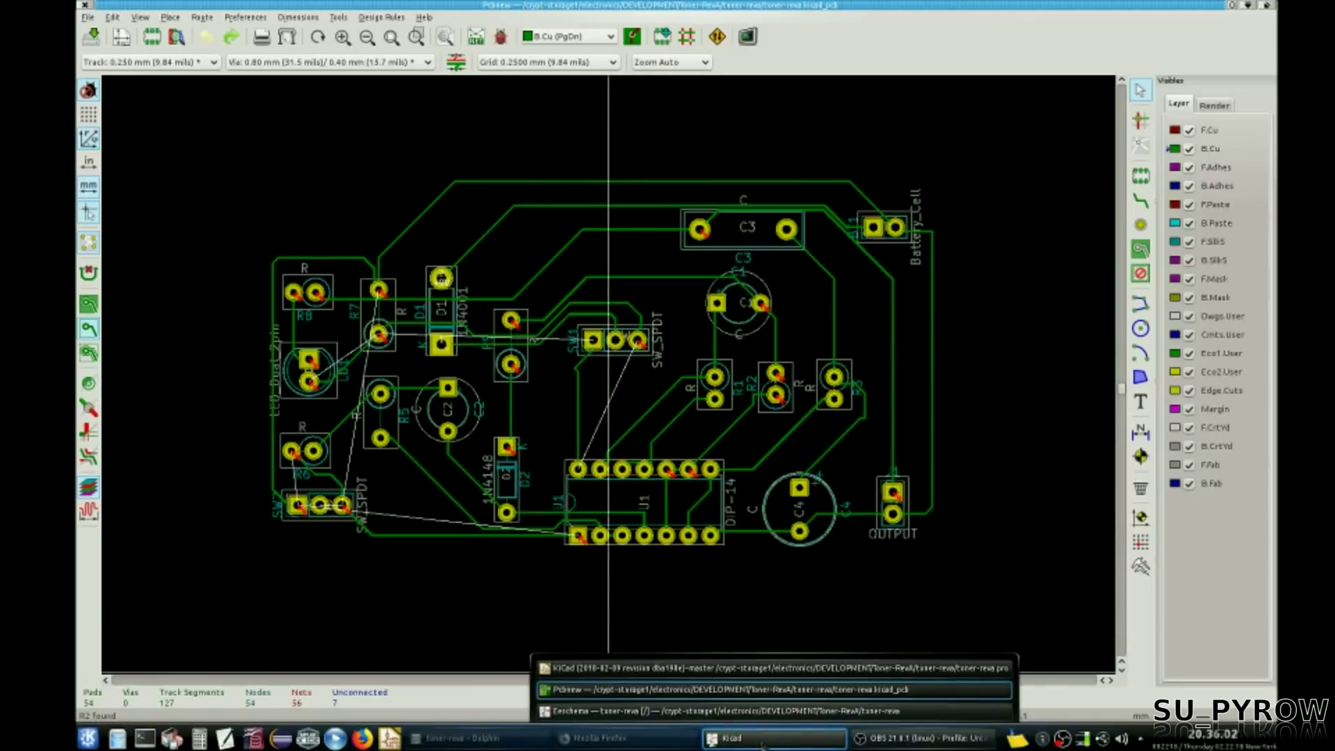
pyautogui.click(764, 712)
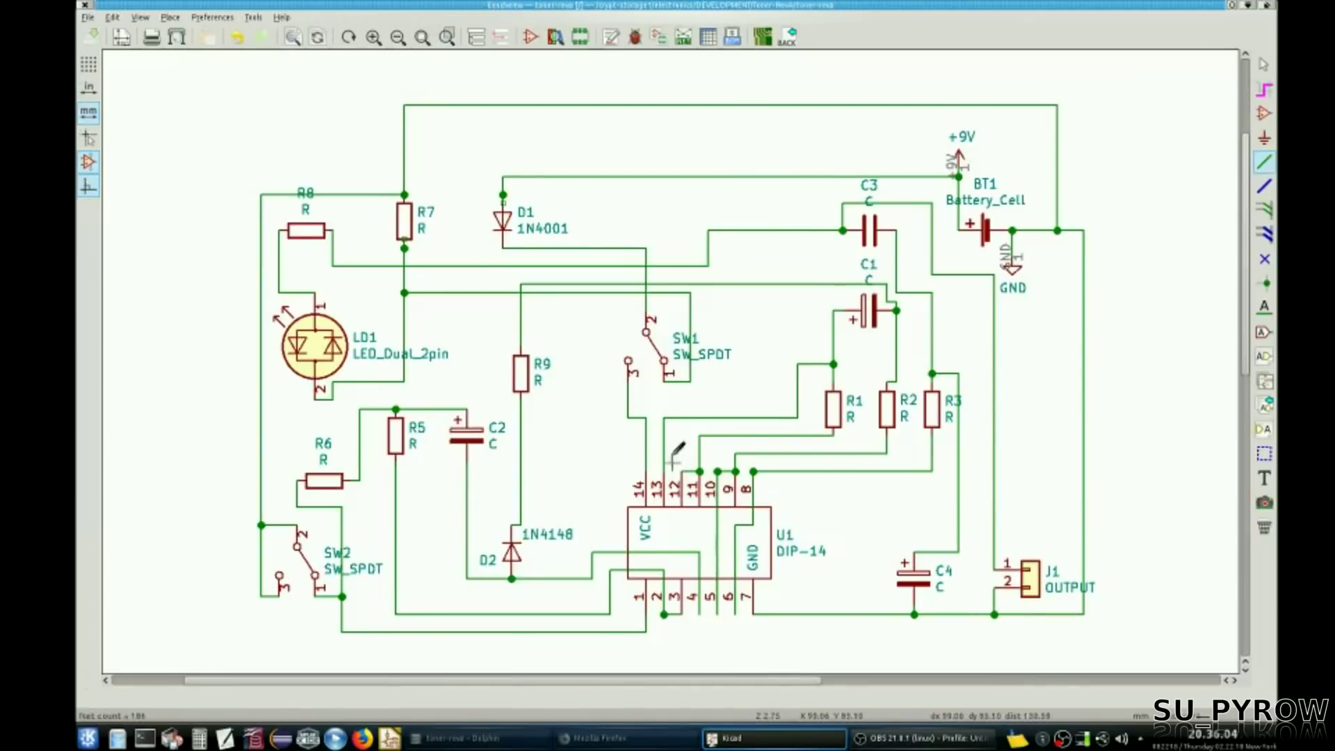
pyautogui.rightClick(655, 355)
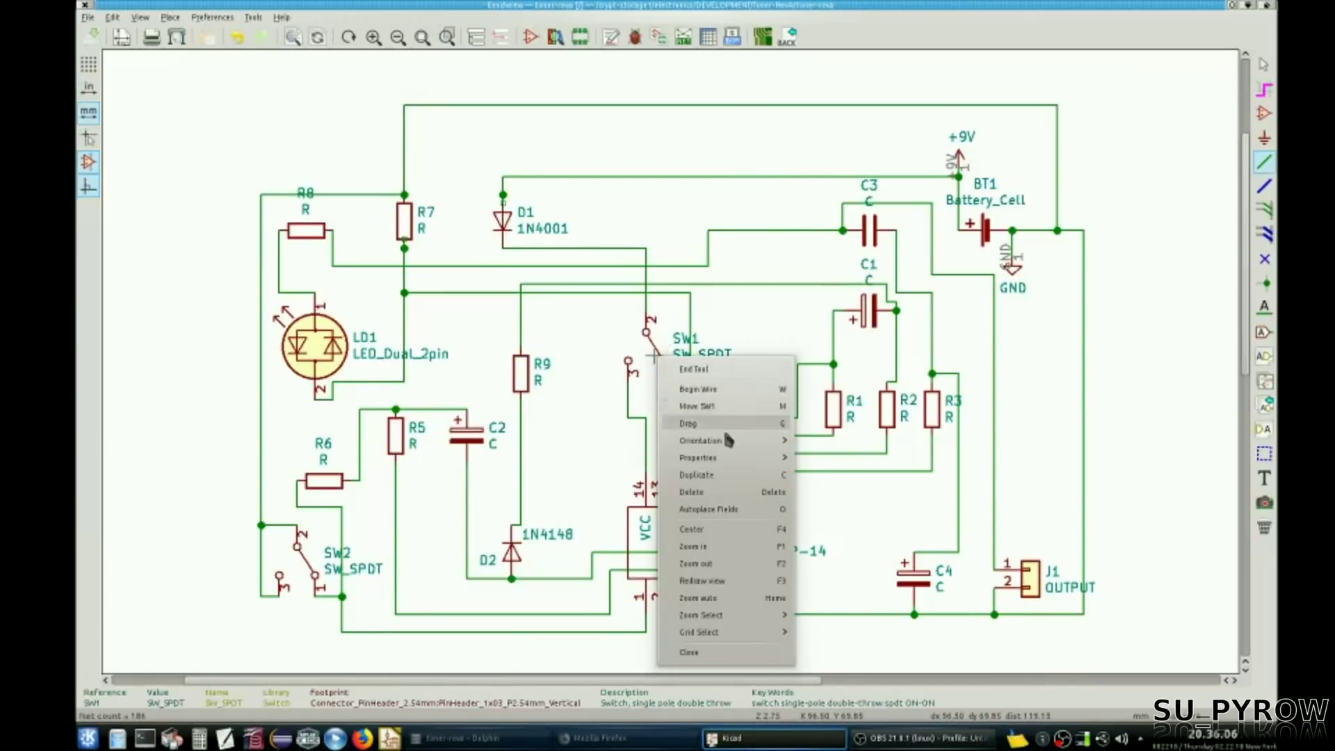
pyautogui.moveTo(733, 438)
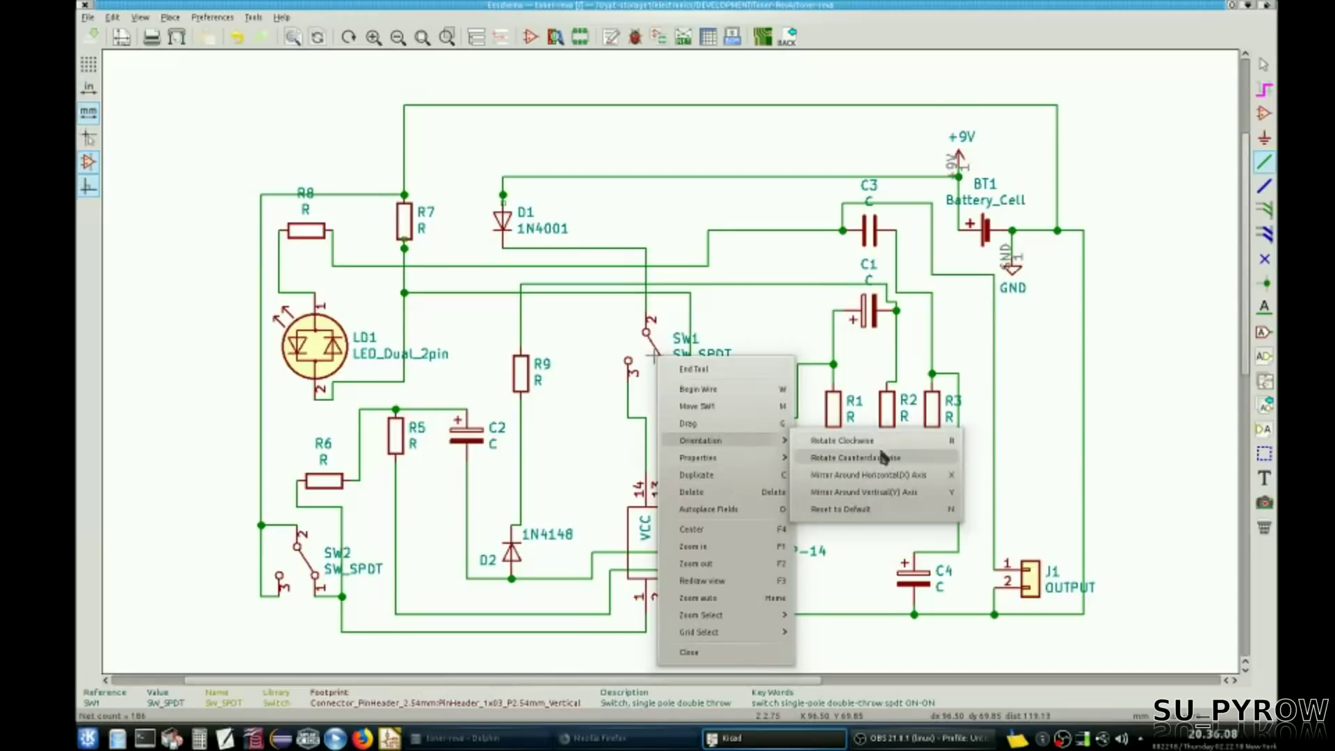
pyautogui.click(877, 479)
pyautogui.press('r')
pyautogui.press('r')
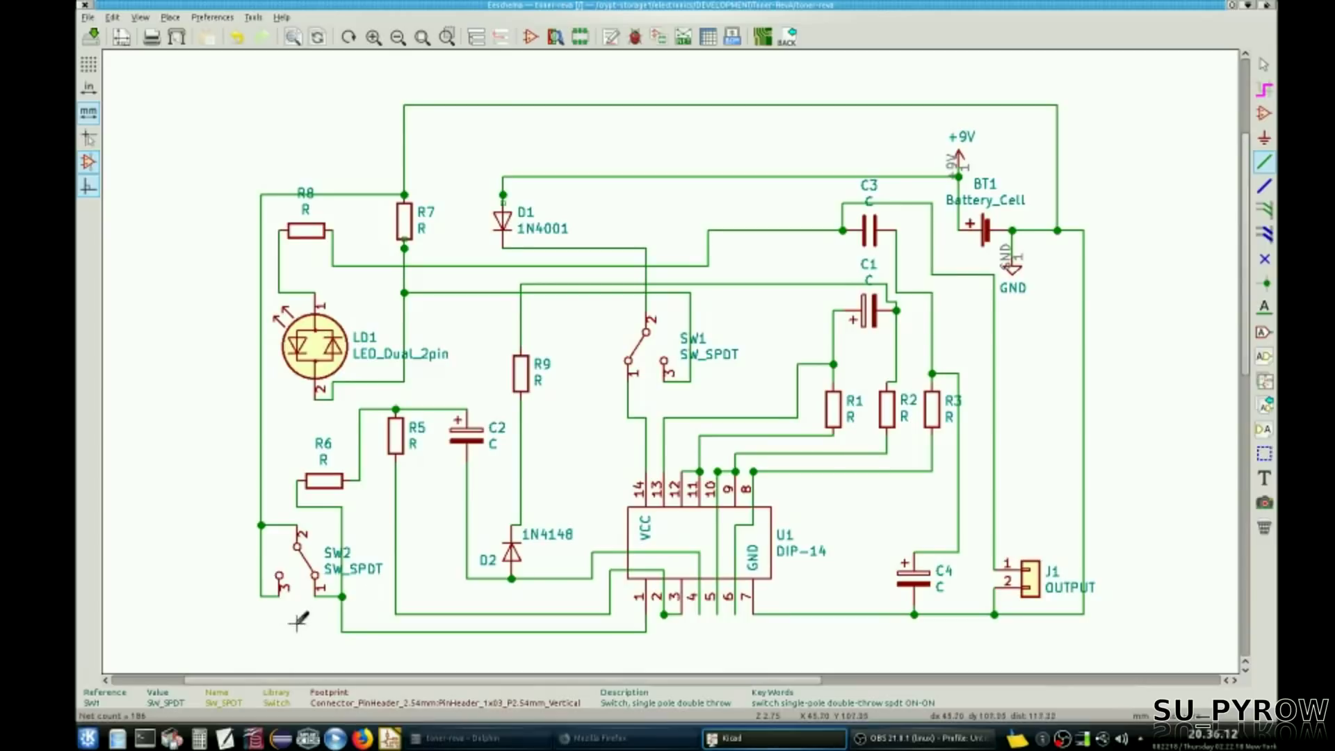
# Step: Mirror SW2 around the horizontal axis and rotate it 180° so pin 1 sits left of pin 3
pyautogui.rightClick(315, 560)
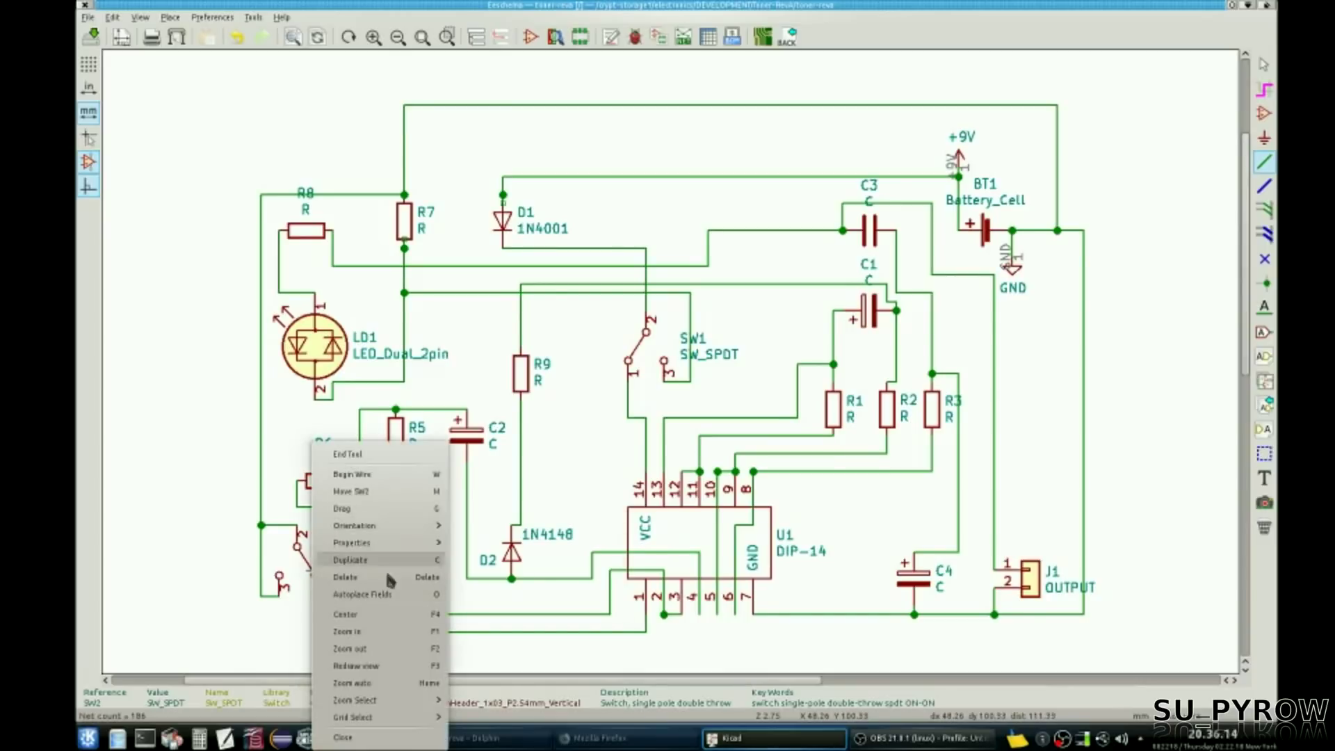
pyautogui.moveTo(401, 534)
pyautogui.click(514, 557)
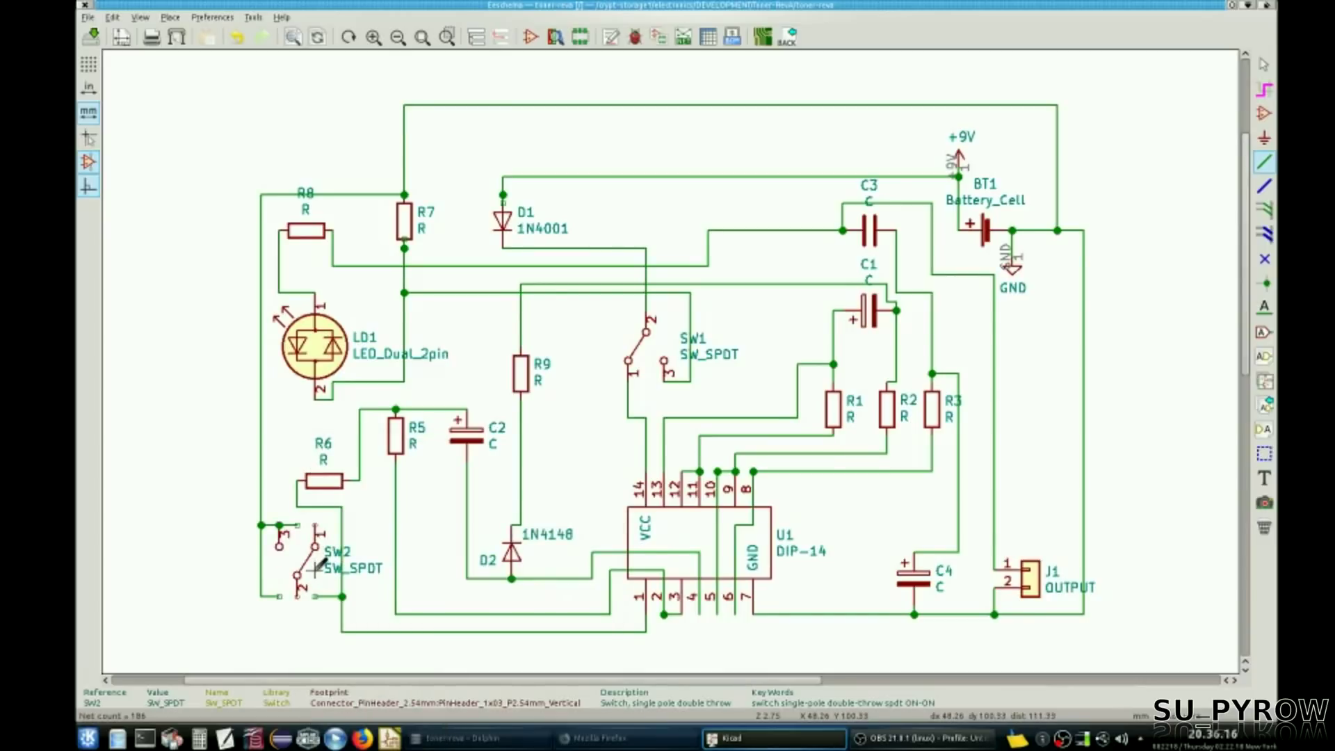
pyautogui.press('r')
pyautogui.press('r')
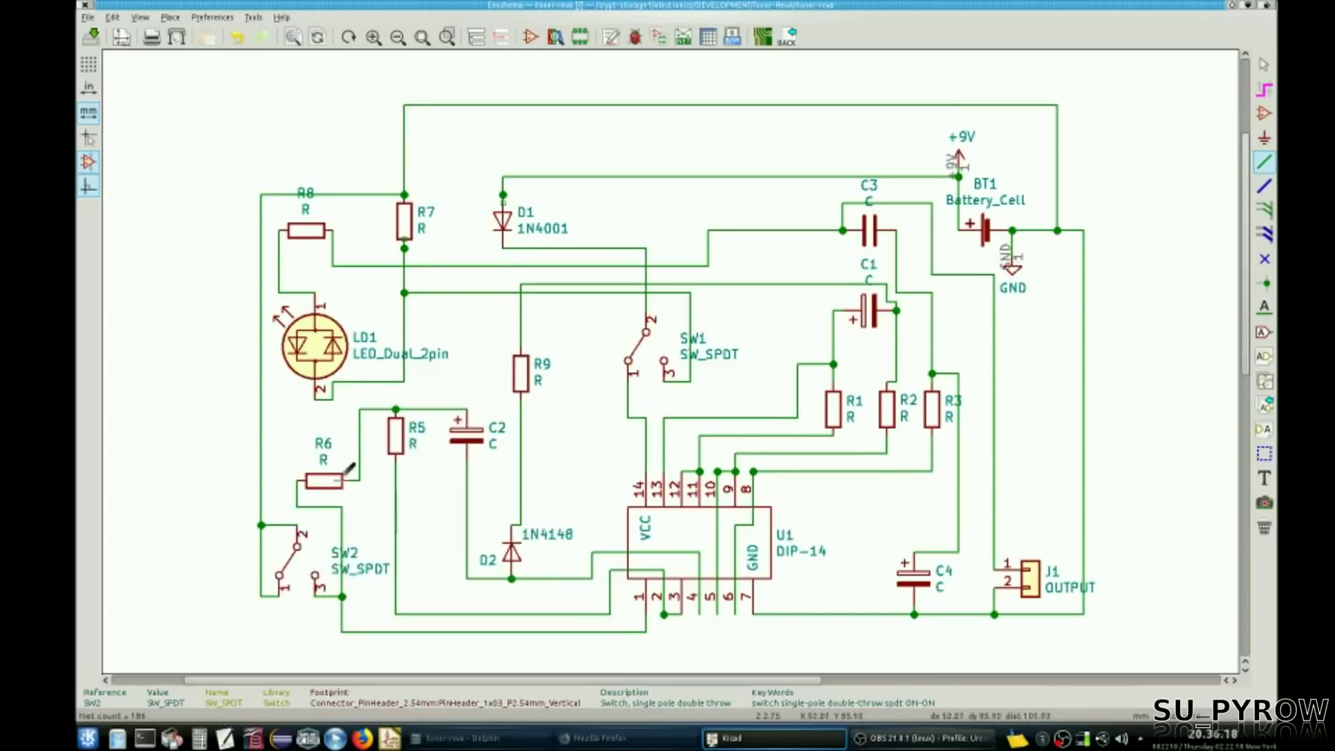
# Step: Save the schematic with the reoriented switches and regenerate its netlist
pyautogui.click(91, 36)
pyautogui.click(683, 36)
pyautogui.click(799, 279)
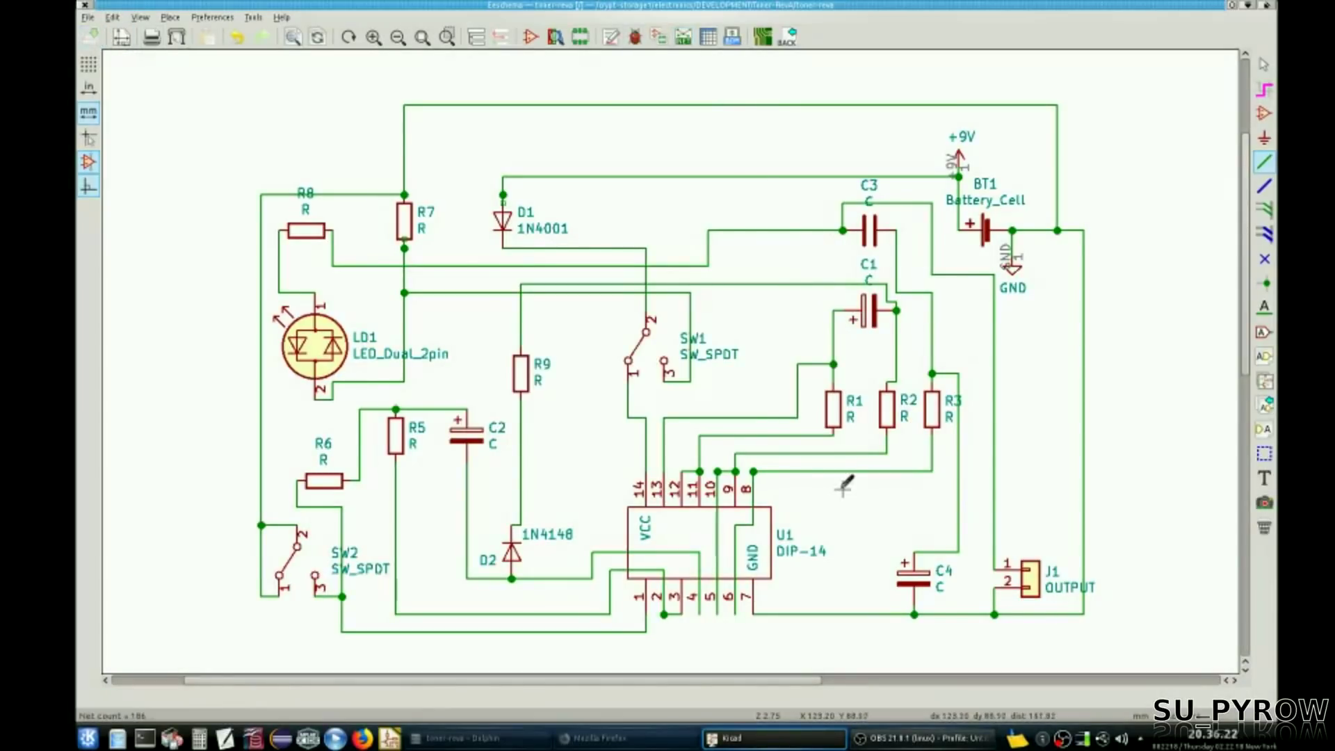
# Step: Save the board in Pcbnew and read the current netlist with footprints changed, extra footprints deleted and tracks connecting 2 nets kept
pyautogui.click(730, 738)
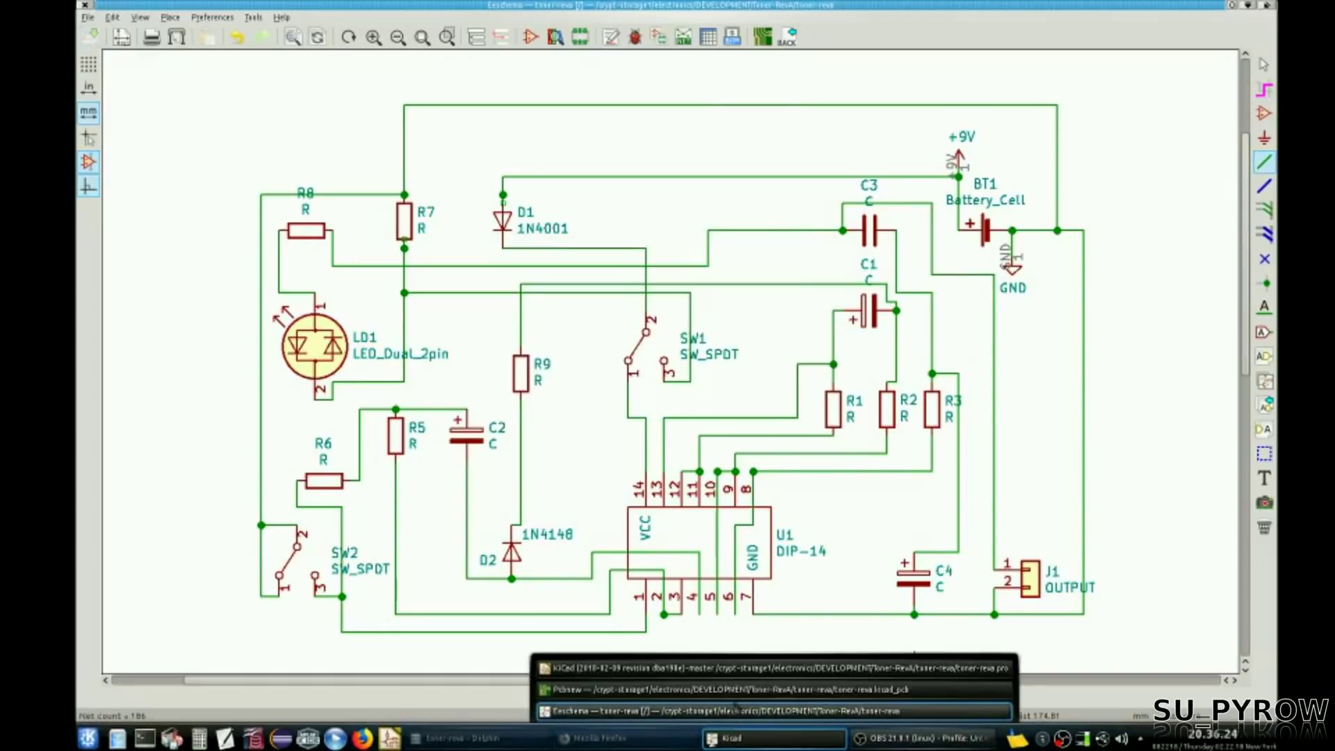
pyautogui.click(734, 694)
pyautogui.click(90, 36)
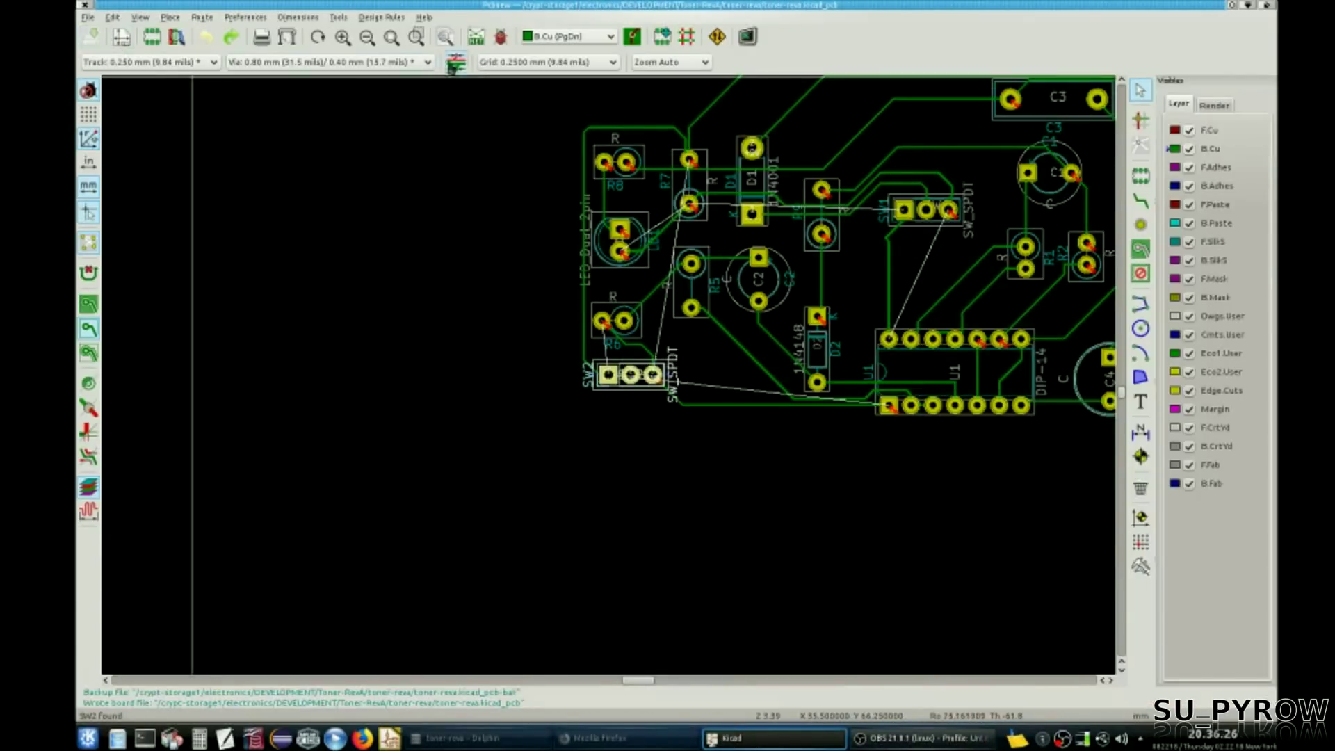
pyautogui.click(476, 36)
pyautogui.click(513, 280)
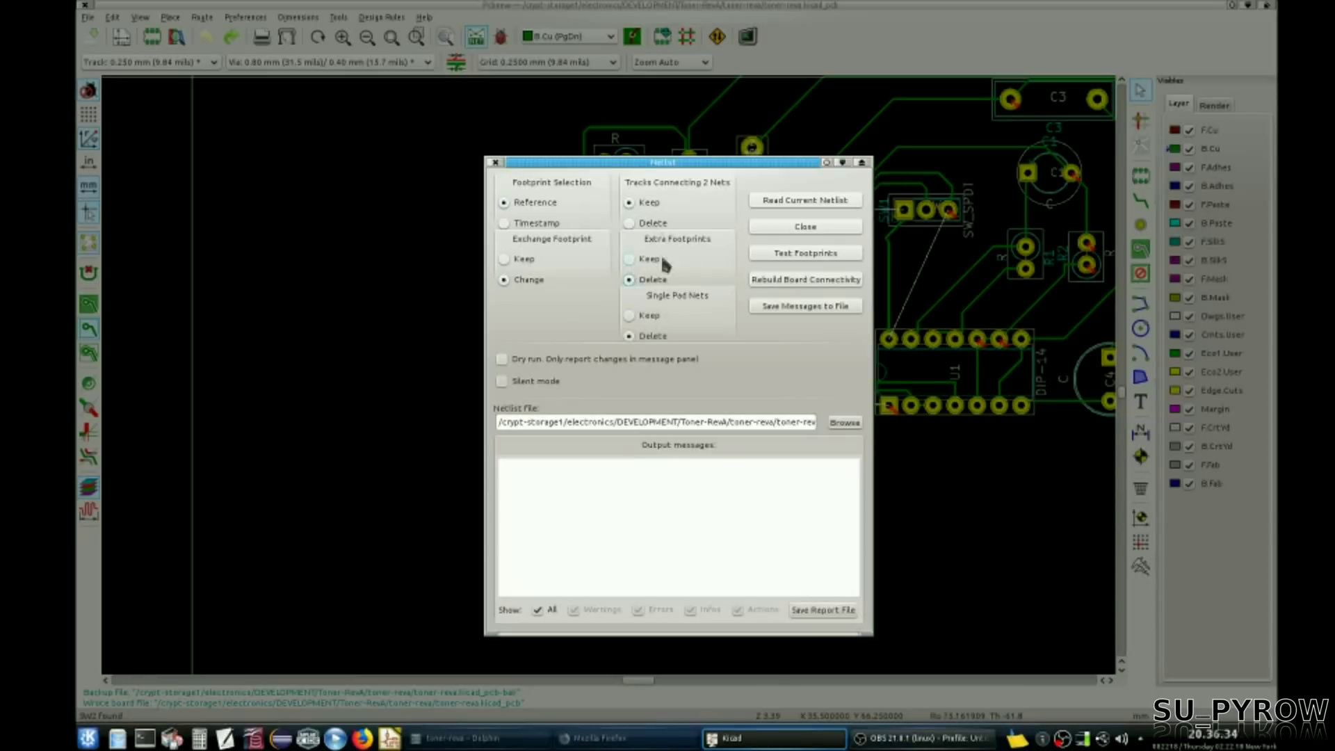
pyautogui.click(806, 201)
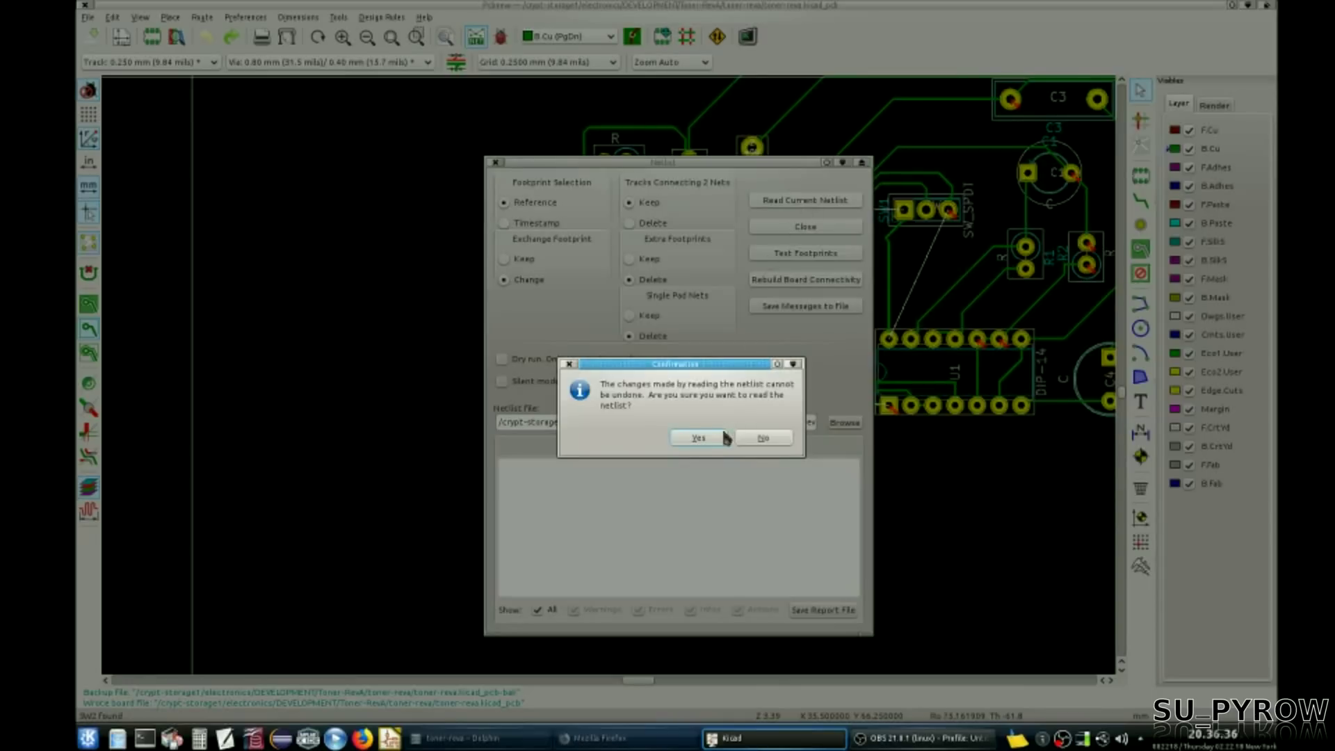
pyautogui.click(699, 438)
# Step: Set tracks connecting 2 nets to Delete and read the current netlist again
pyautogui.click(658, 226)
pyautogui.click(768, 200)
pyautogui.click(706, 439)
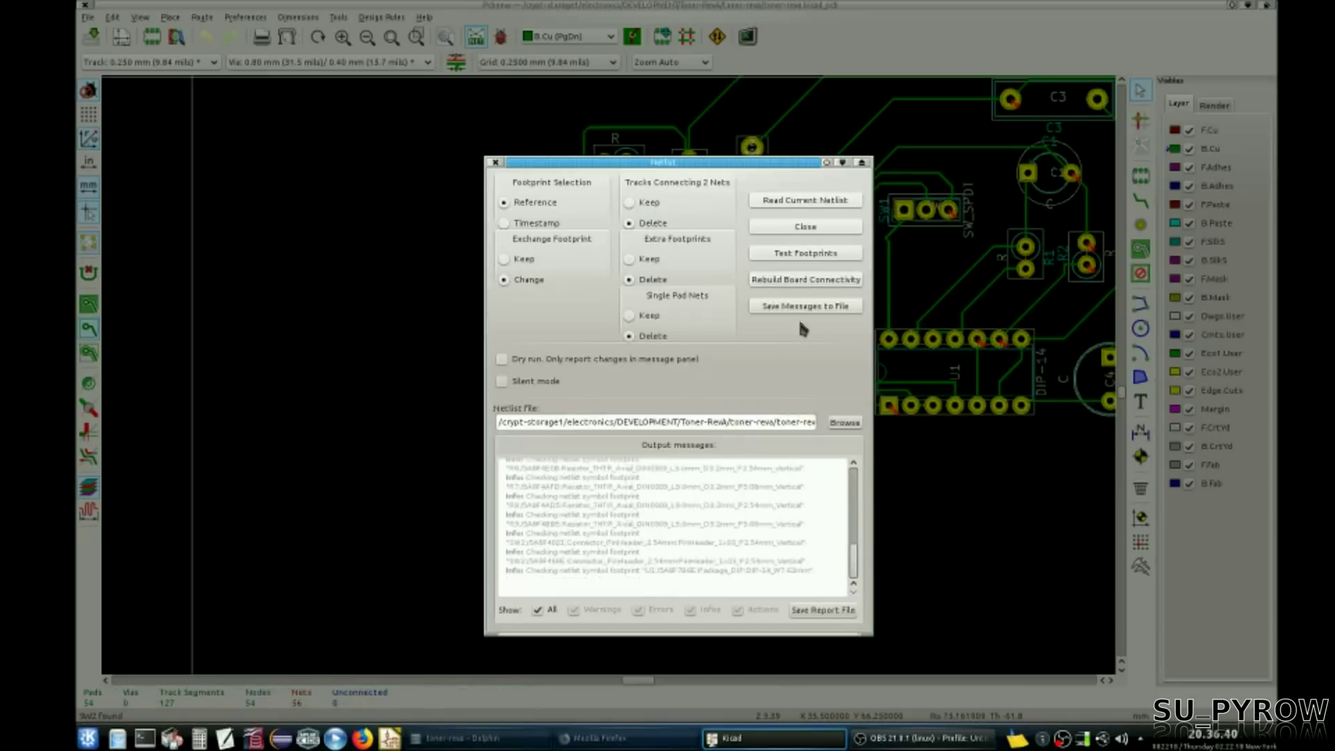
# Step: Close the netlist settings, run the design rules check, and review both the unconnected items and the problem markers
pyautogui.click(798, 232)
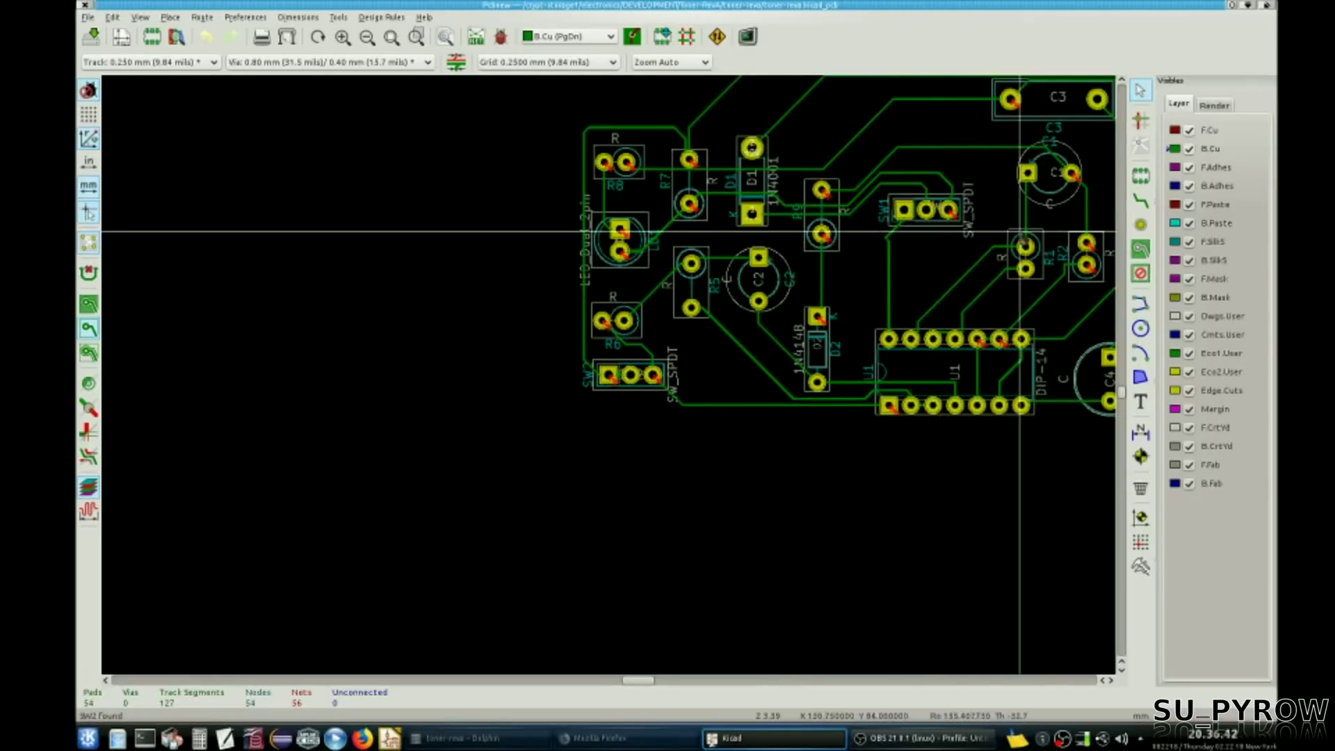
pyautogui.scroll(-1, 975, 243)
pyautogui.scroll(1, 611, 382)
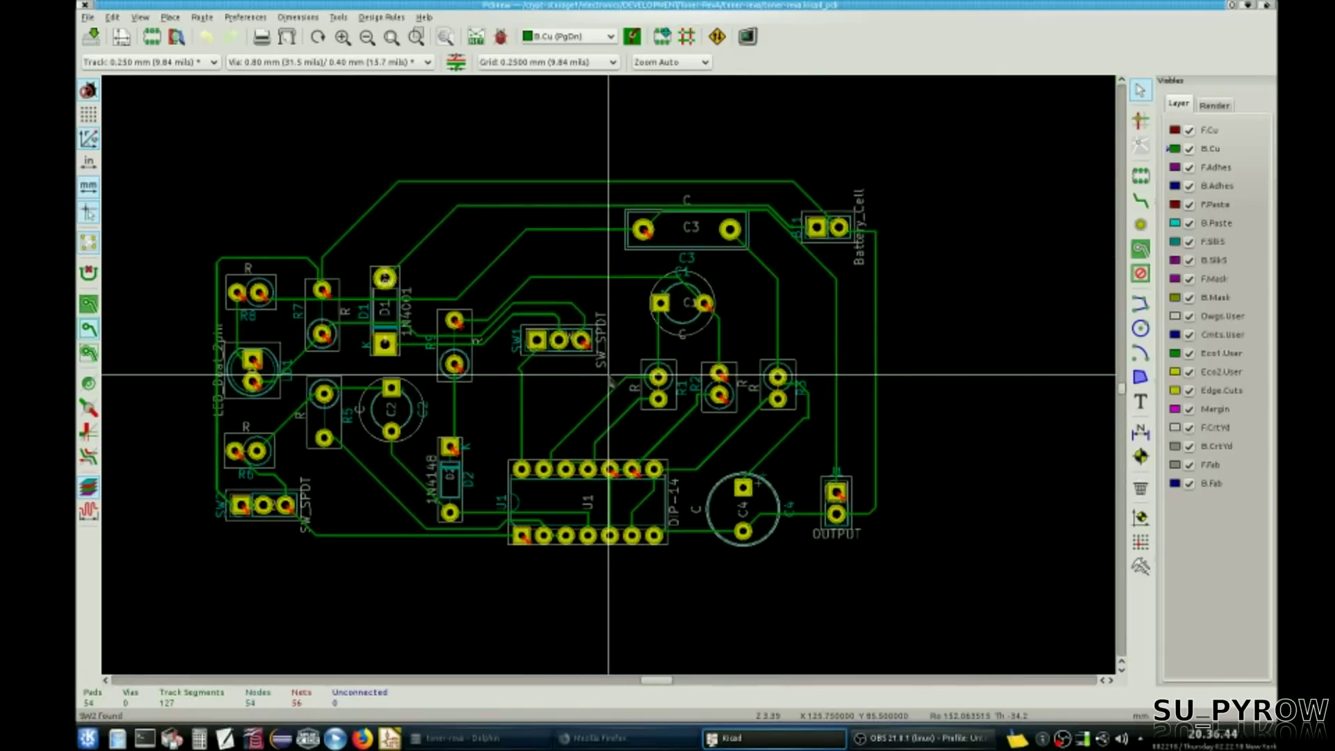
pyautogui.scroll(-1, 611, 383)
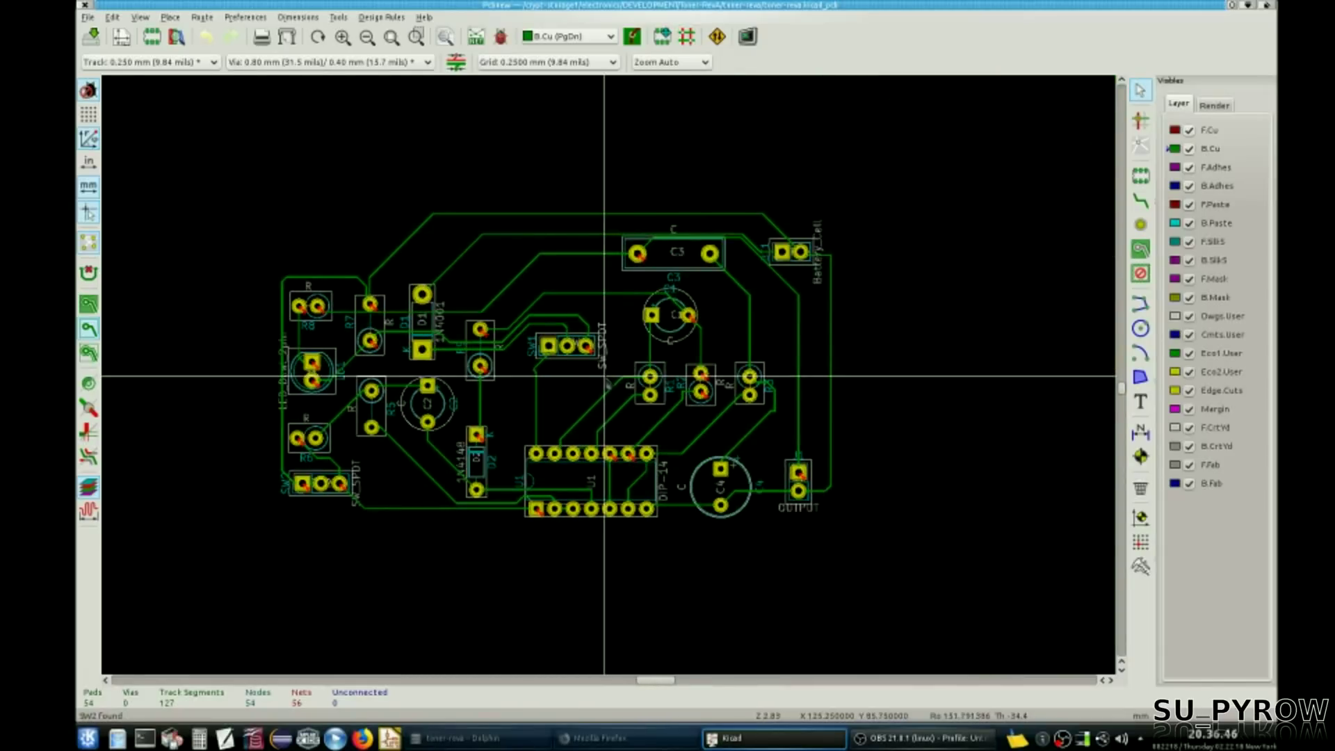
pyautogui.click(500, 37)
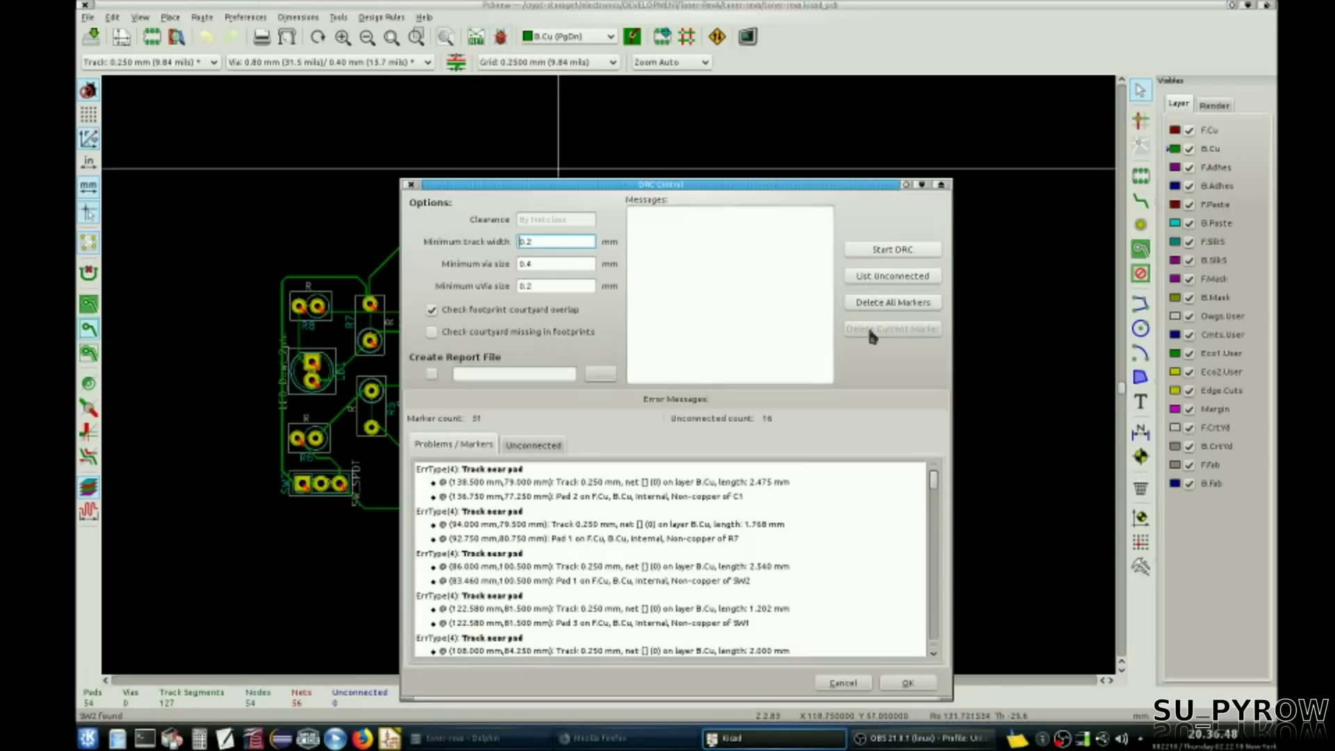
pyautogui.click(895, 249)
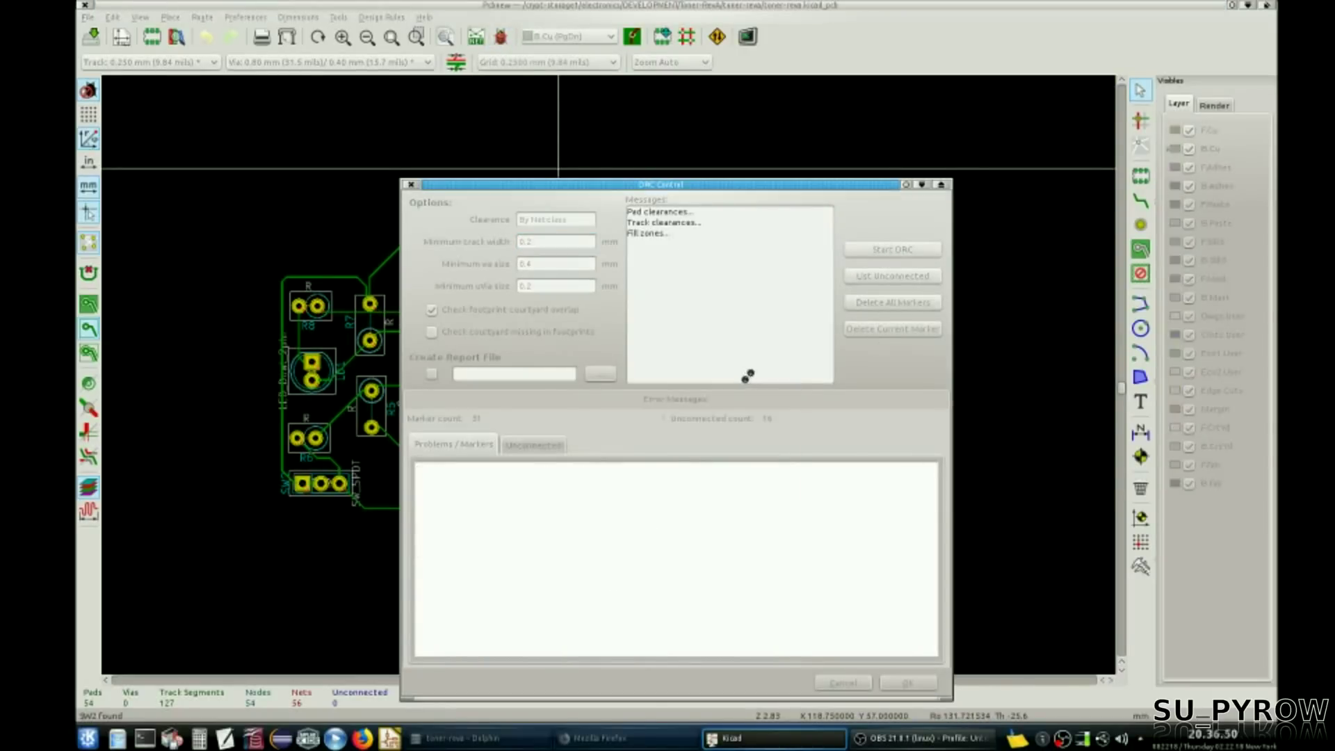
pyautogui.click(533, 445)
pyautogui.click(479, 447)
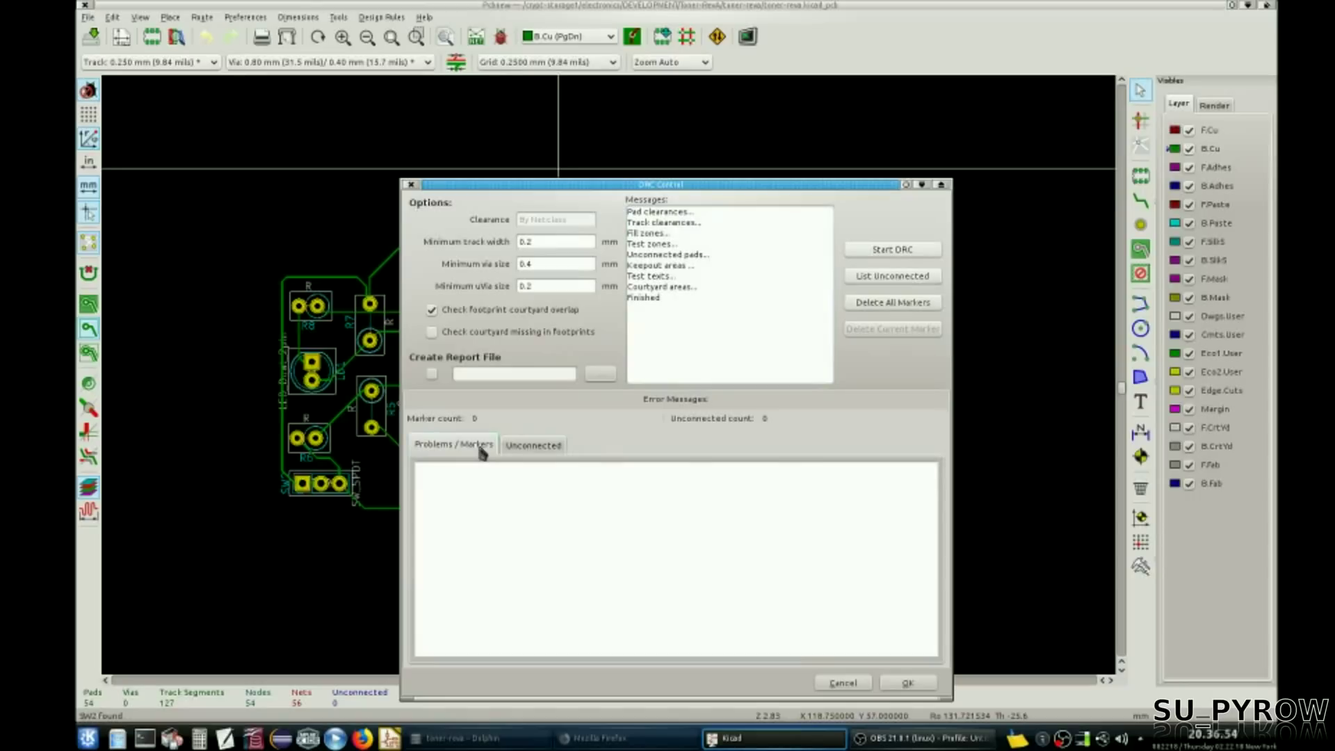
pyautogui.click(894, 683)
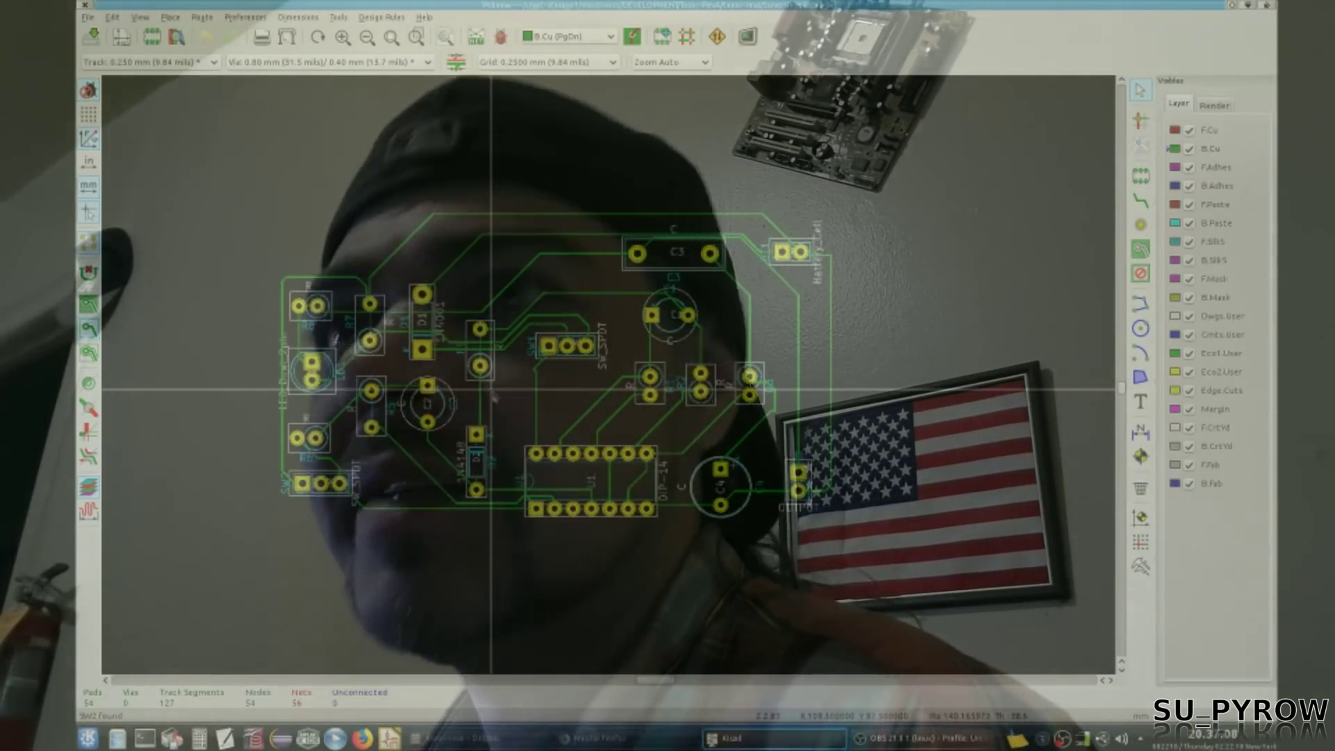
# Step: Save the checked board file
pyautogui.scroll(1, 605, 373)
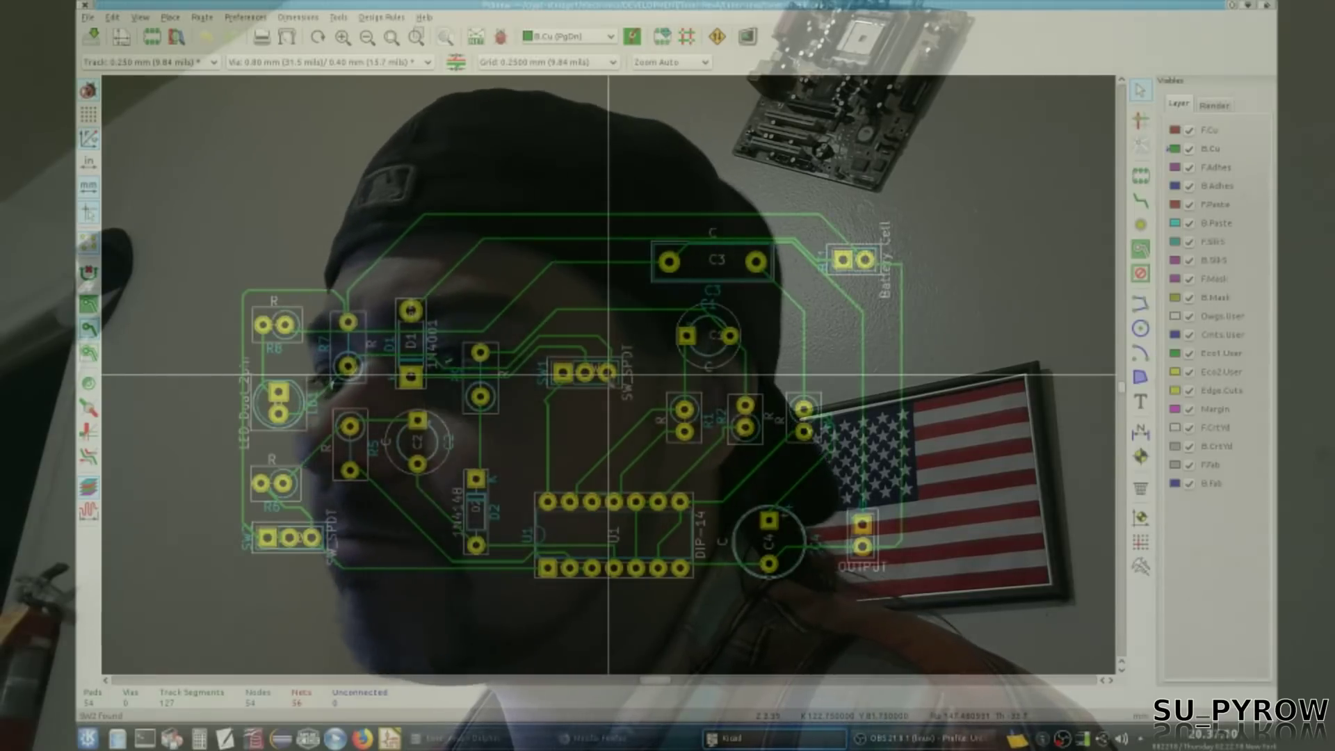
pyautogui.scroll(-1, 607, 373)
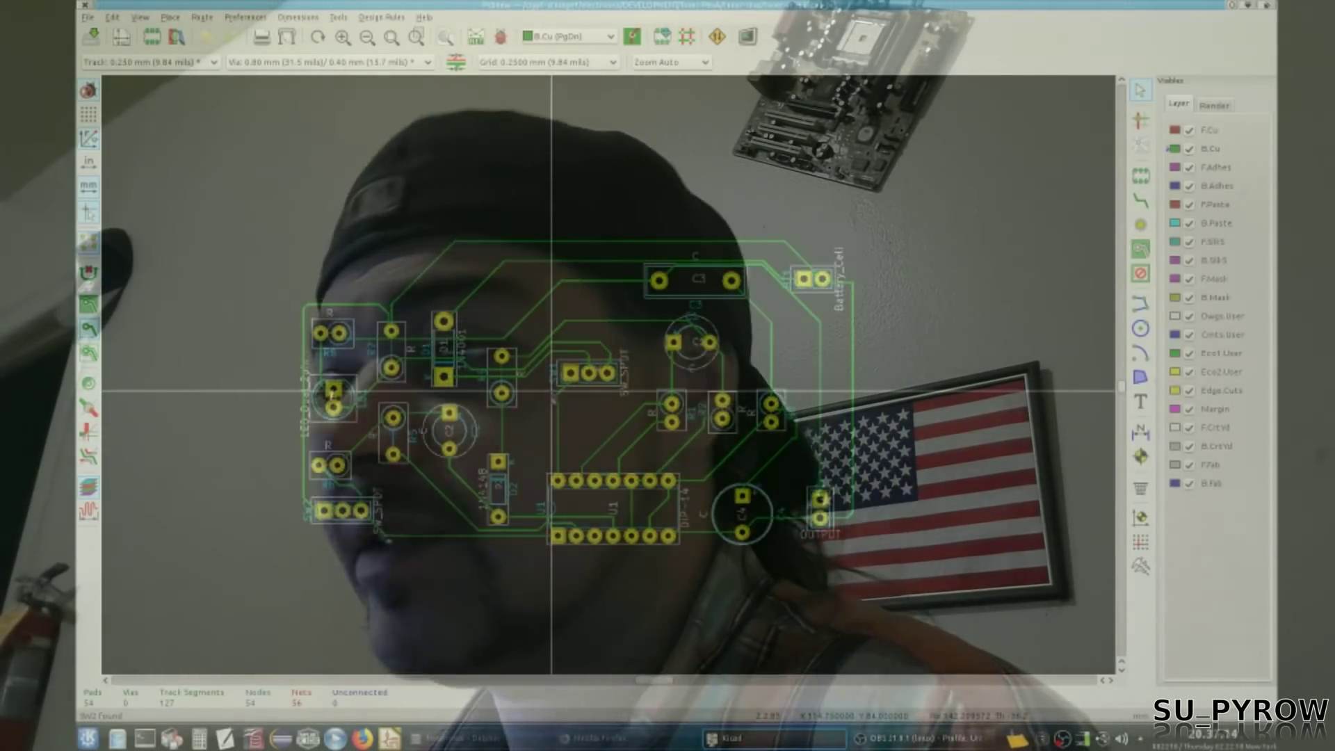
pyautogui.click(91, 38)
# Step: Flip the board view to look at the layout mirrored, and restore the normal view
pyautogui.click(112, 18)
pyautogui.click(140, 18)
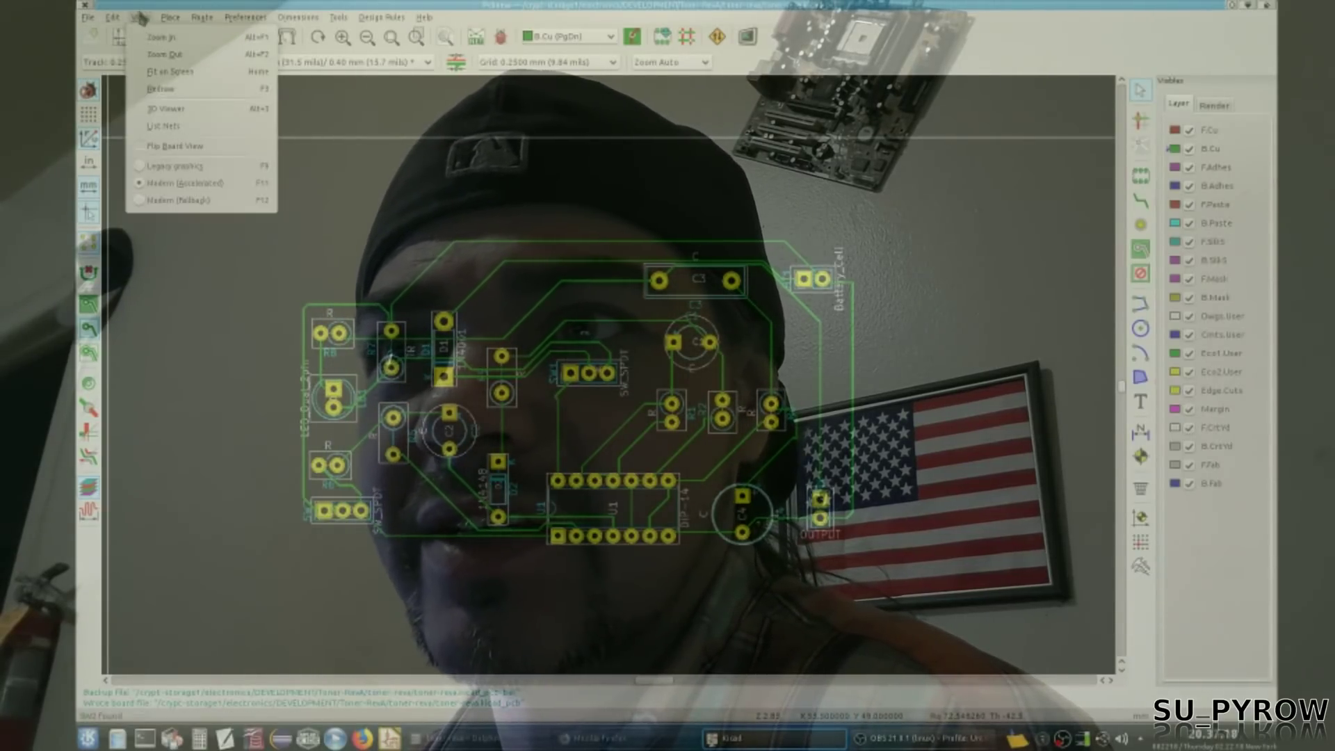
pyautogui.click(157, 146)
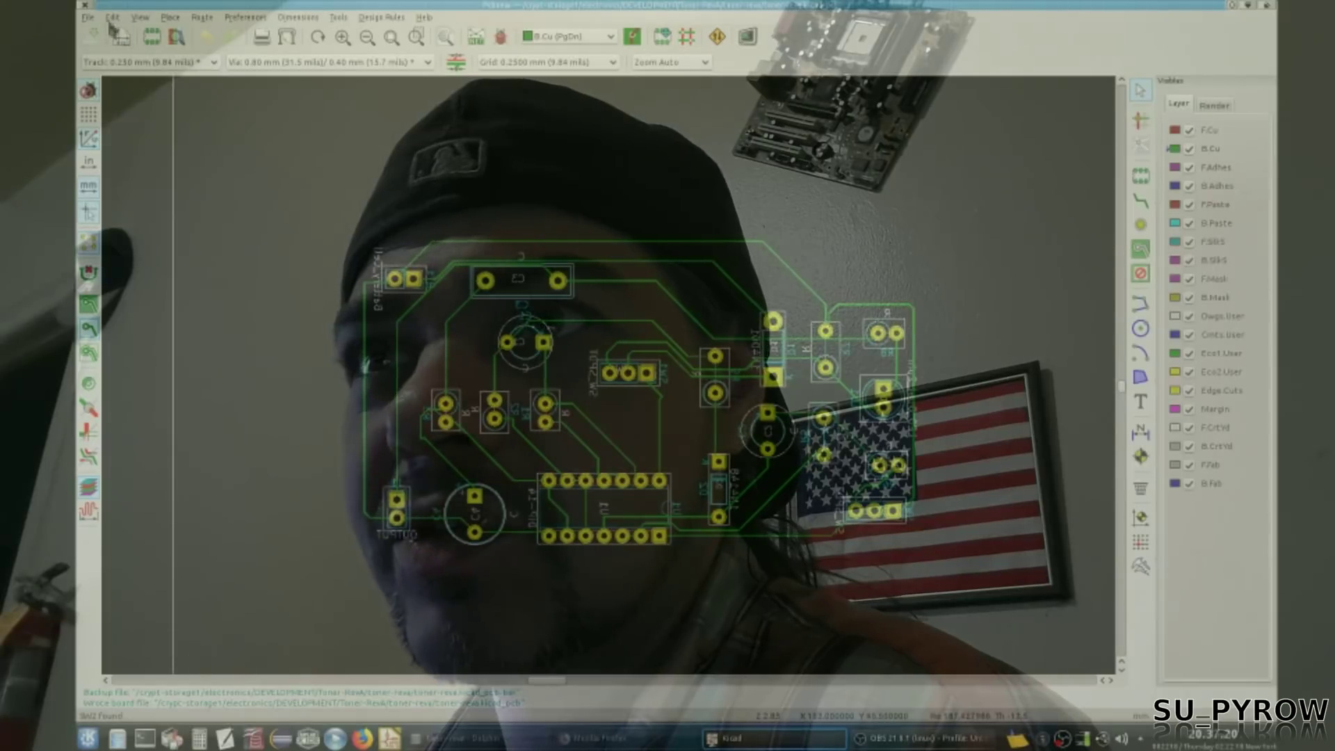
pyautogui.click(140, 17)
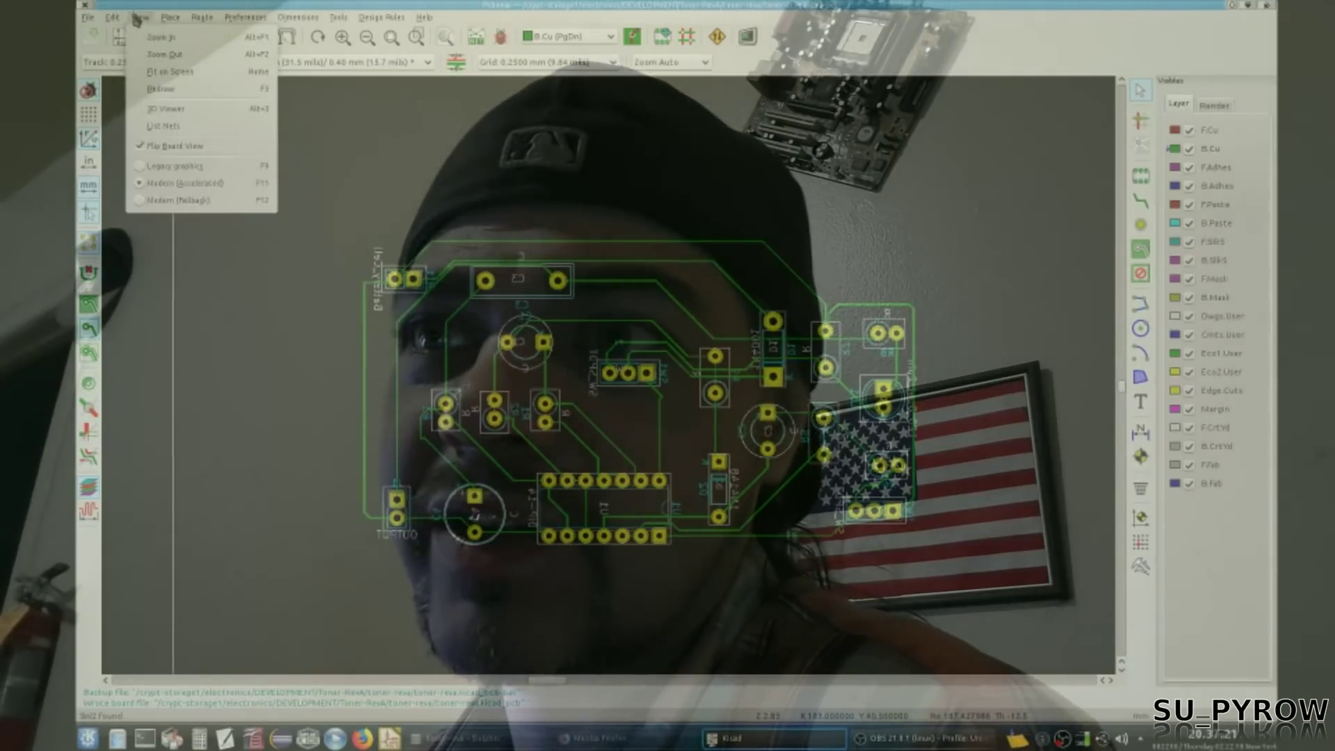
pyautogui.click(150, 146)
# Step: Examine the board in the 3D viewer from the component side and the copper side, and close the viewer
pyautogui.click(140, 18)
pyautogui.click(178, 86)
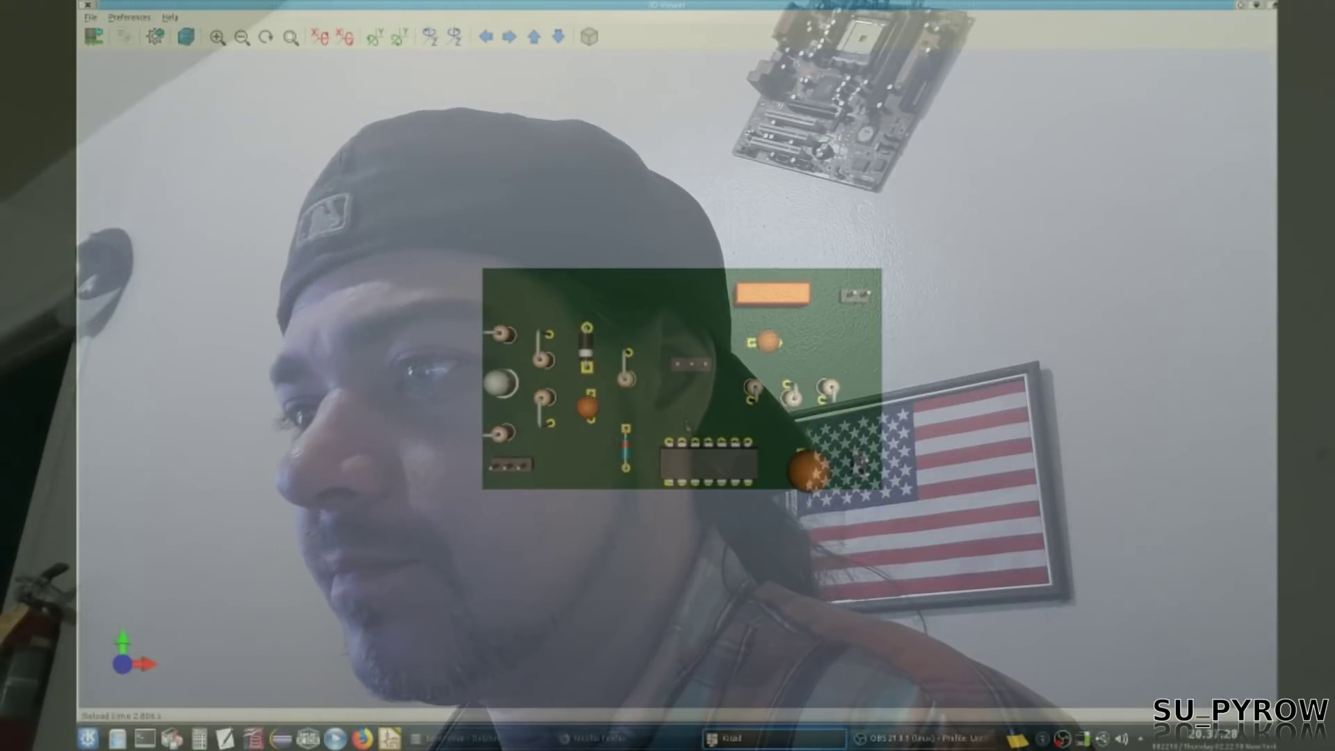
pyautogui.moveTo(697, 498); pyautogui.dragTo(670, 456)
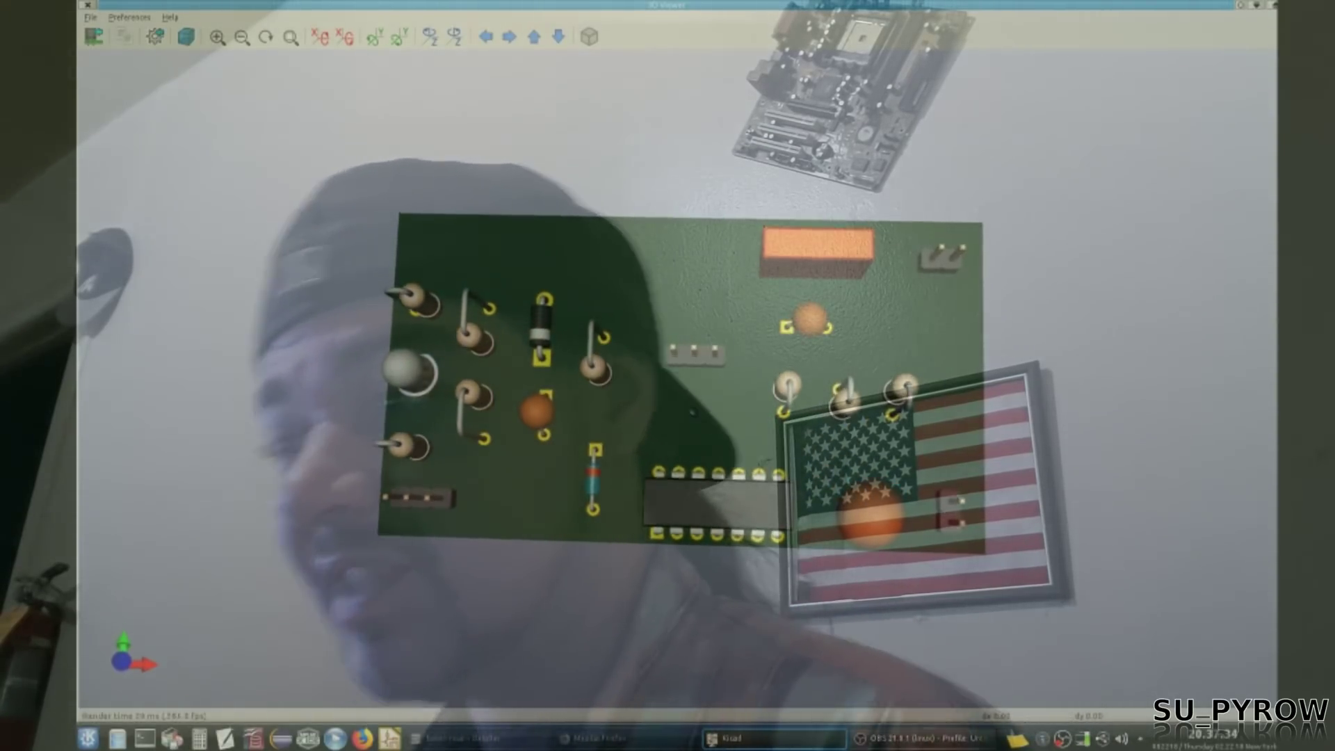
pyautogui.moveTo(670, 455); pyautogui.dragTo(693, 423)
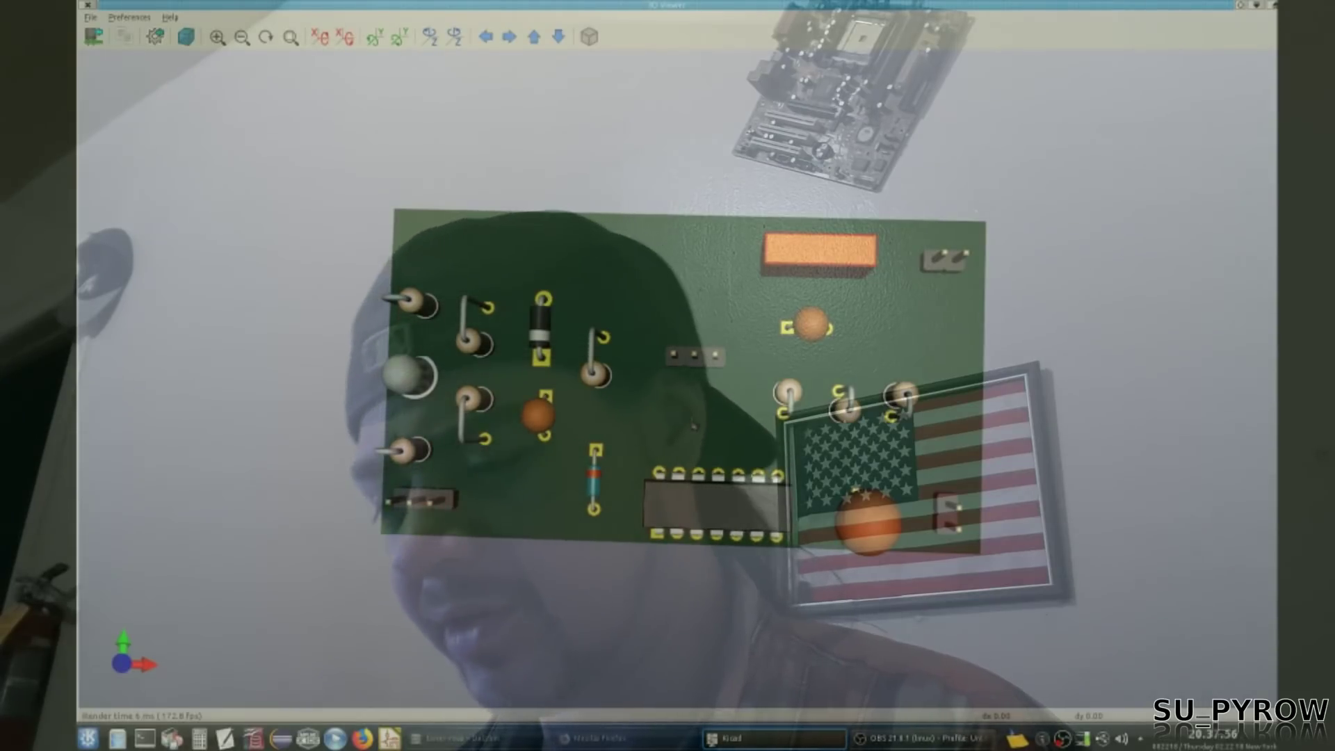
pyautogui.moveTo(694, 423); pyautogui.dragTo(403, 450)
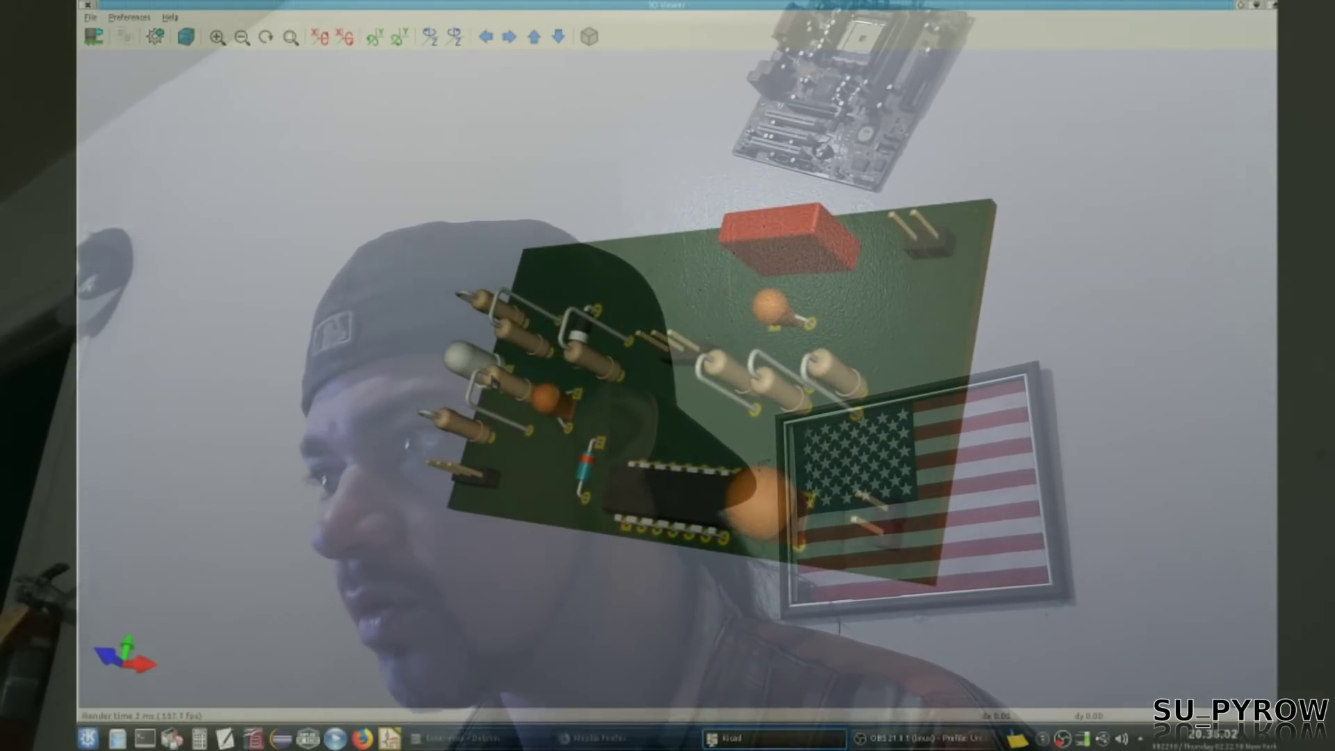
pyautogui.moveTo(503, 382); pyautogui.dragTo(678, 417)
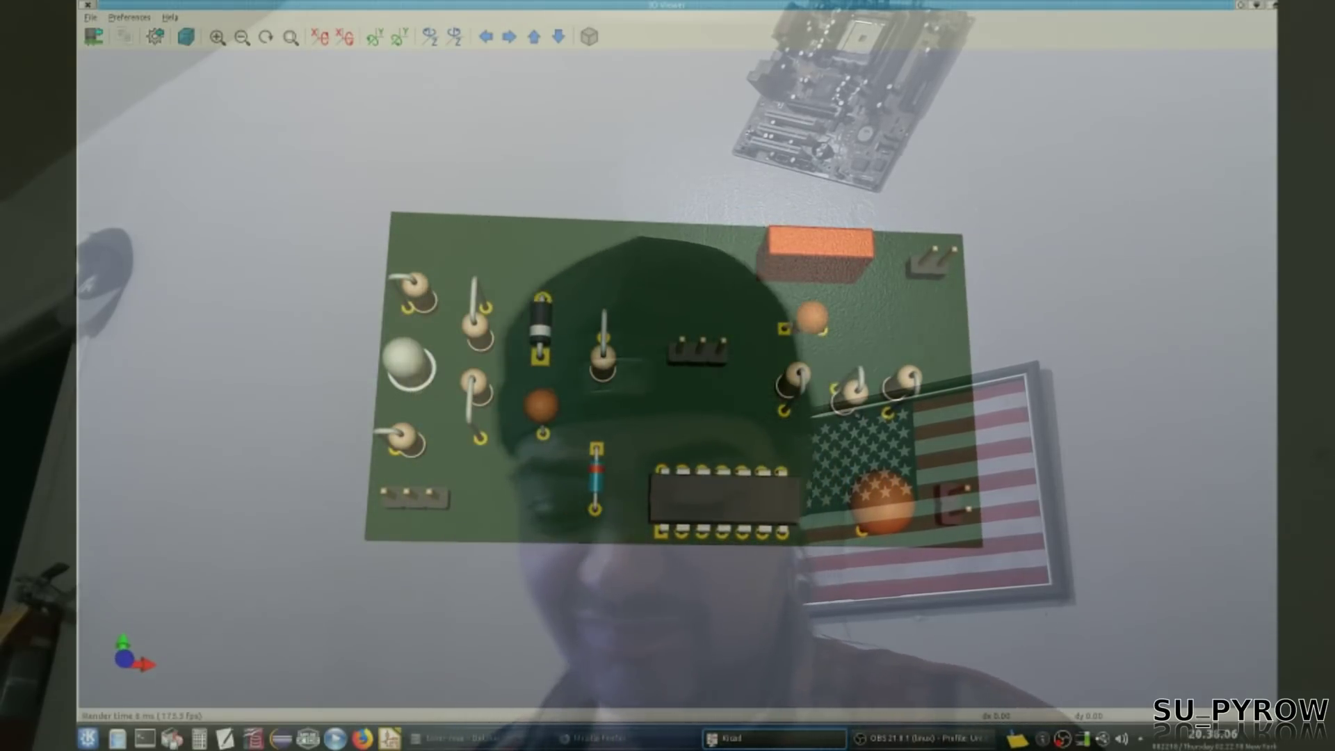
pyautogui.hotkey('shift', 'z')
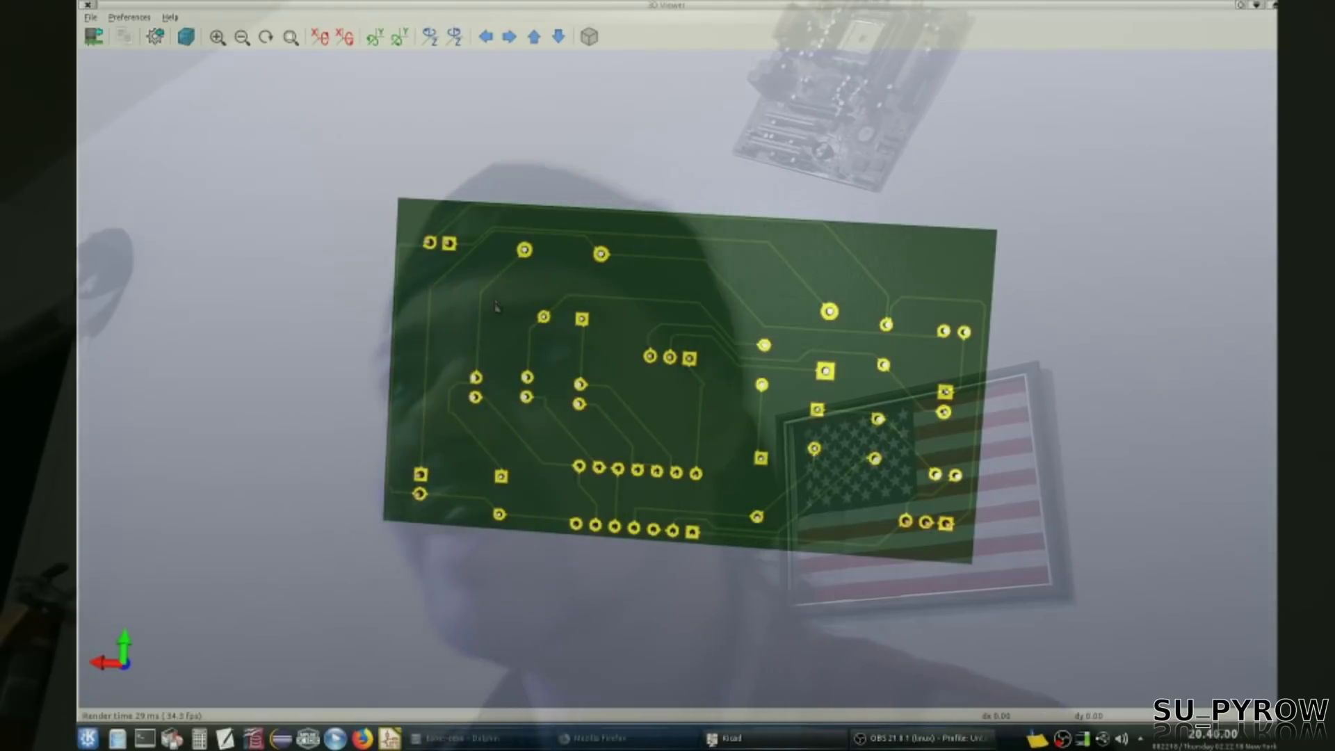
pyautogui.click(477, 4)
pyautogui.click(87, 5)
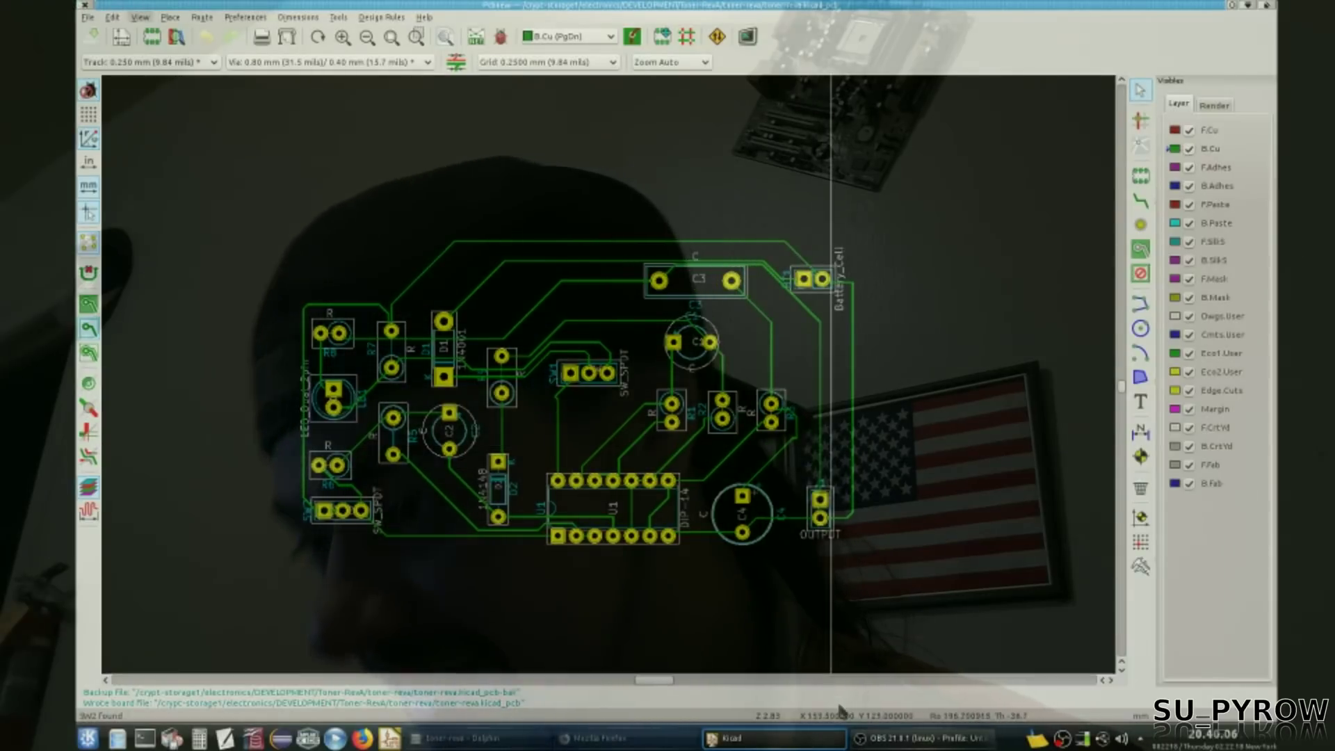
# Step: Switch to the schematic in Eeschema and set U1's value to "4000 SERIES?"
pyautogui.click(768, 725)
pyautogui.click(768, 711)
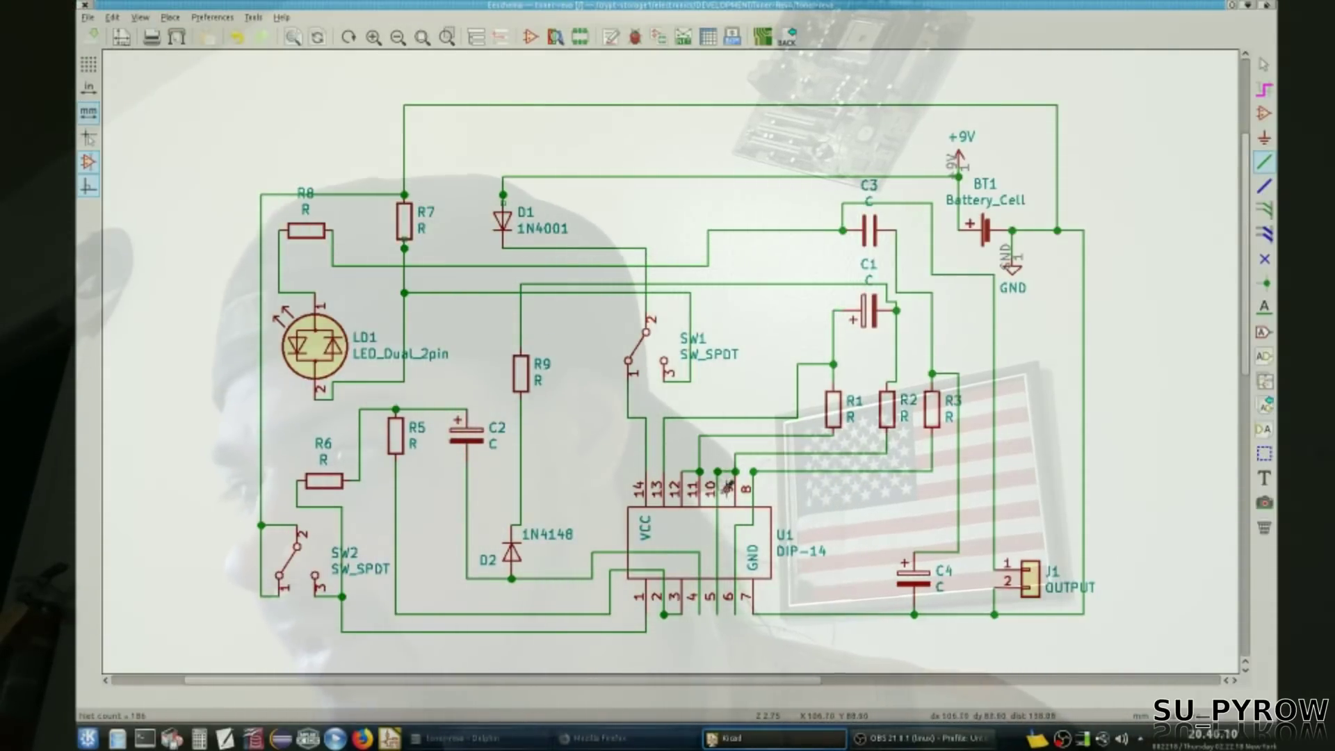
pyautogui.doubleClick(797, 543)
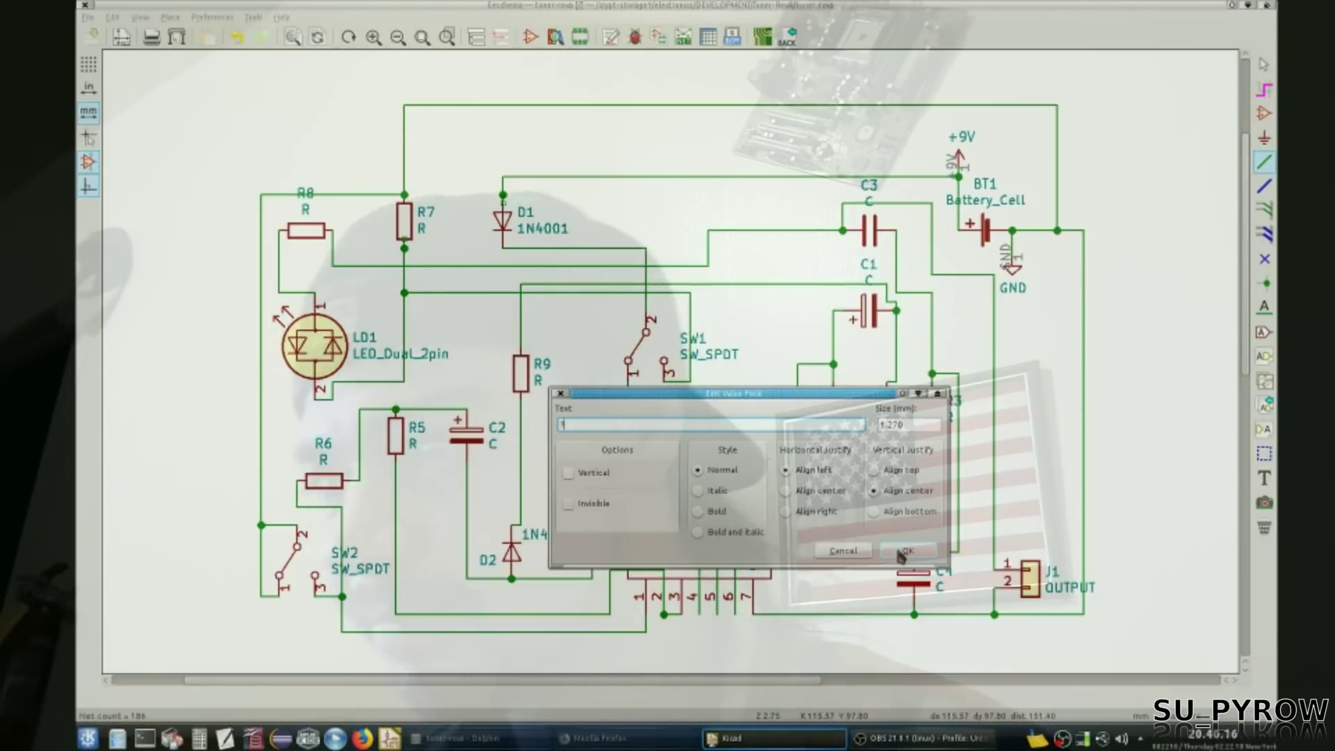
pyautogui.write('4000')
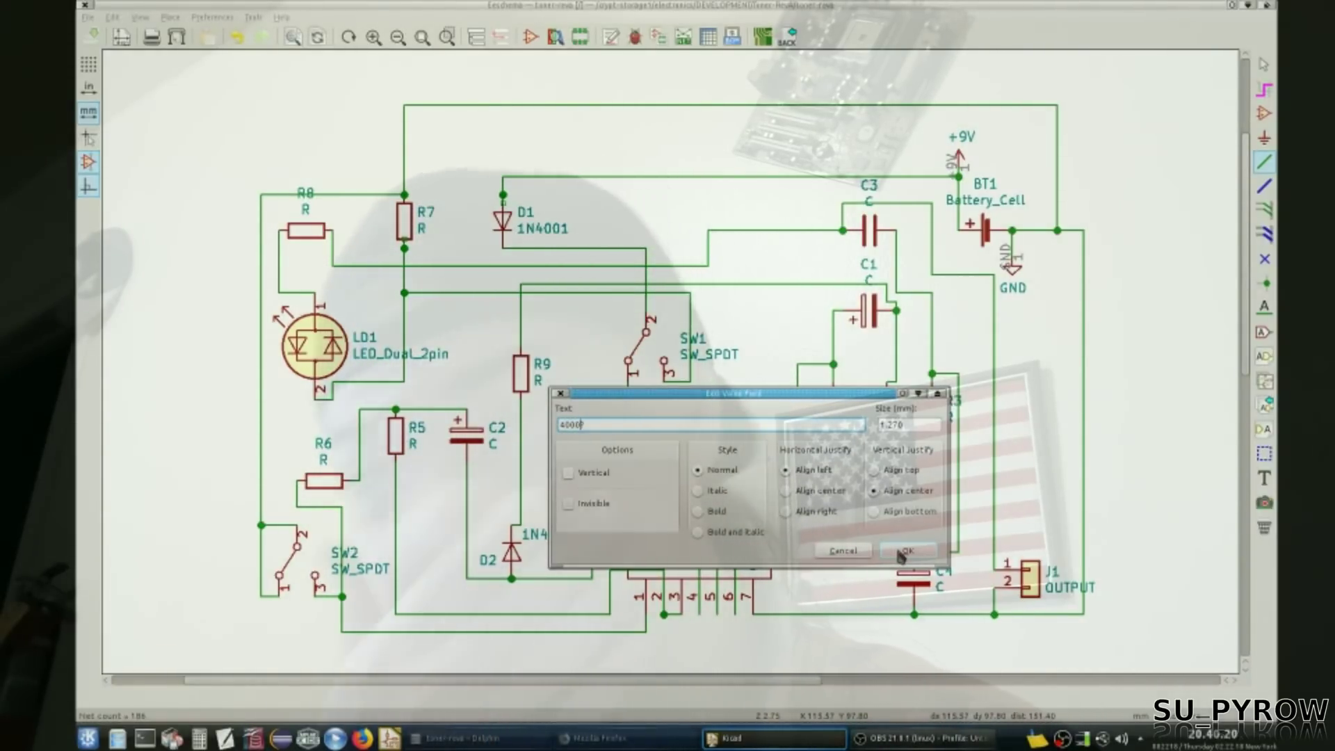
pyautogui.write(' SER')
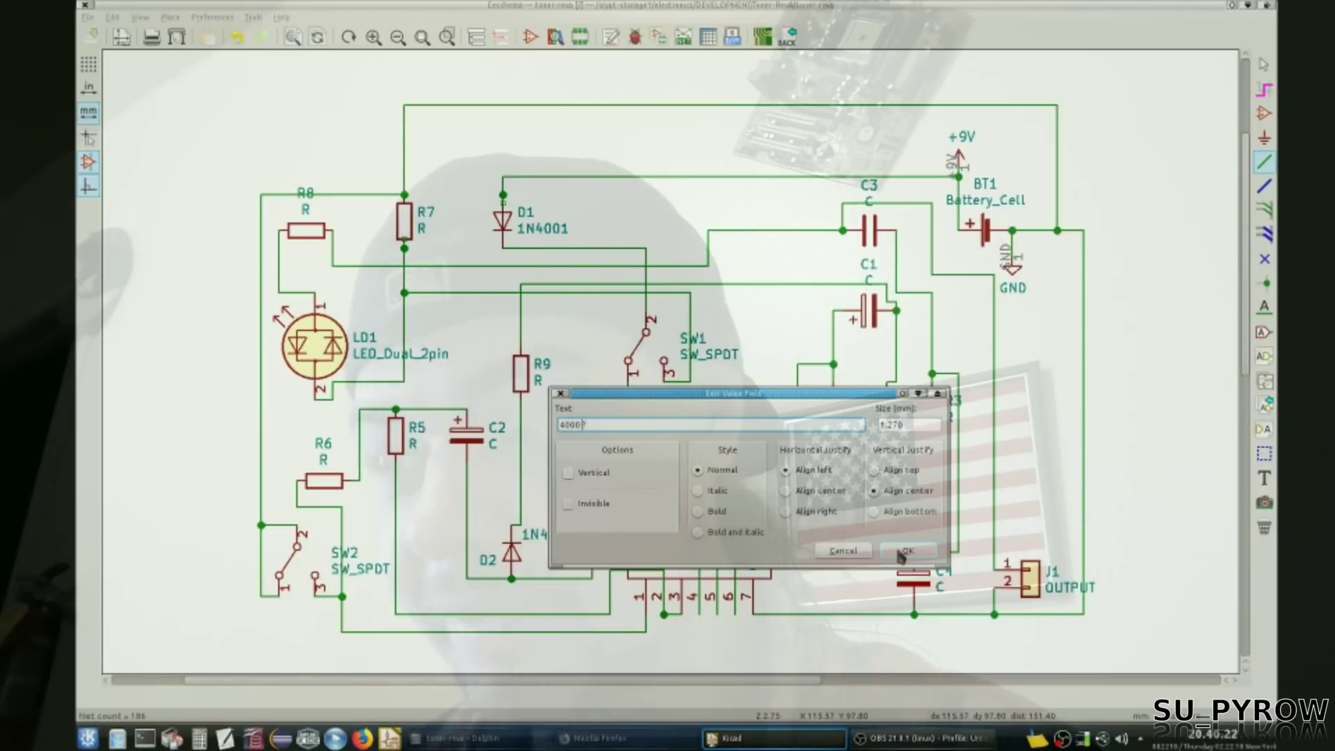
pyautogui.write('IES')
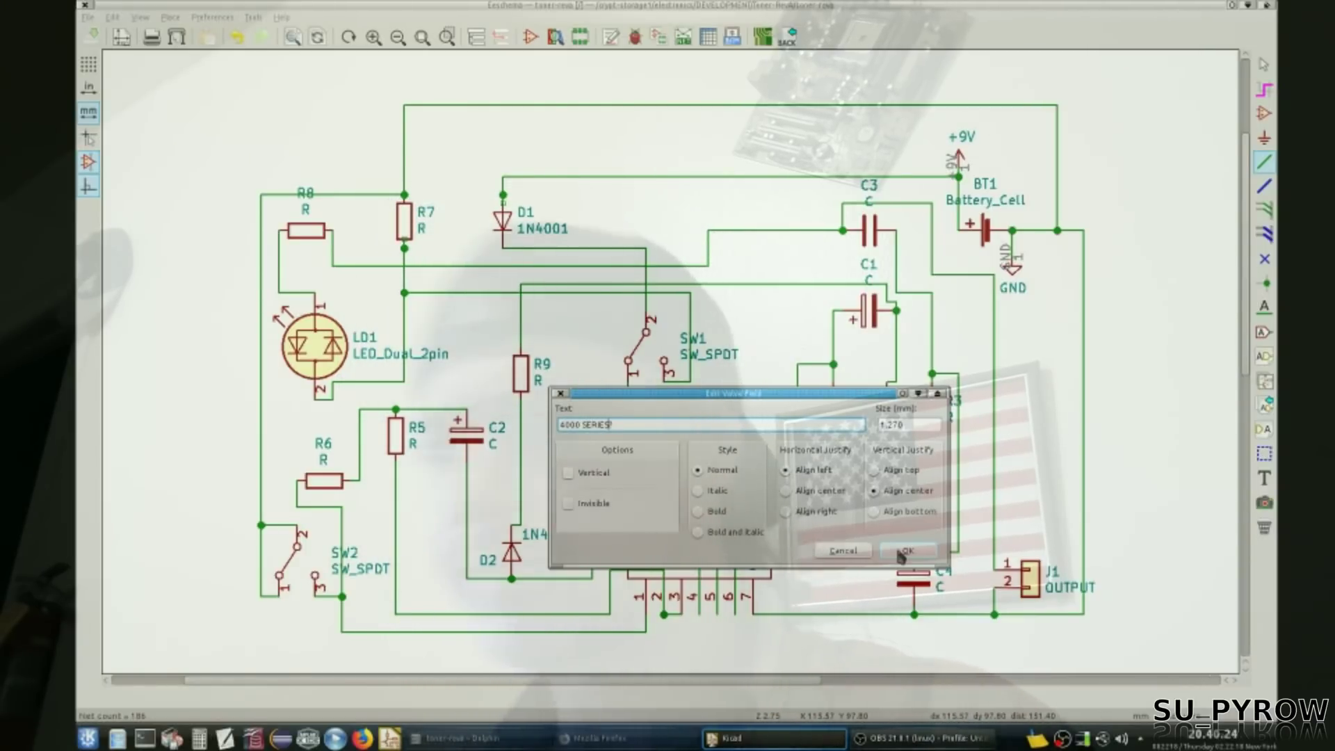
pyautogui.click(904, 551)
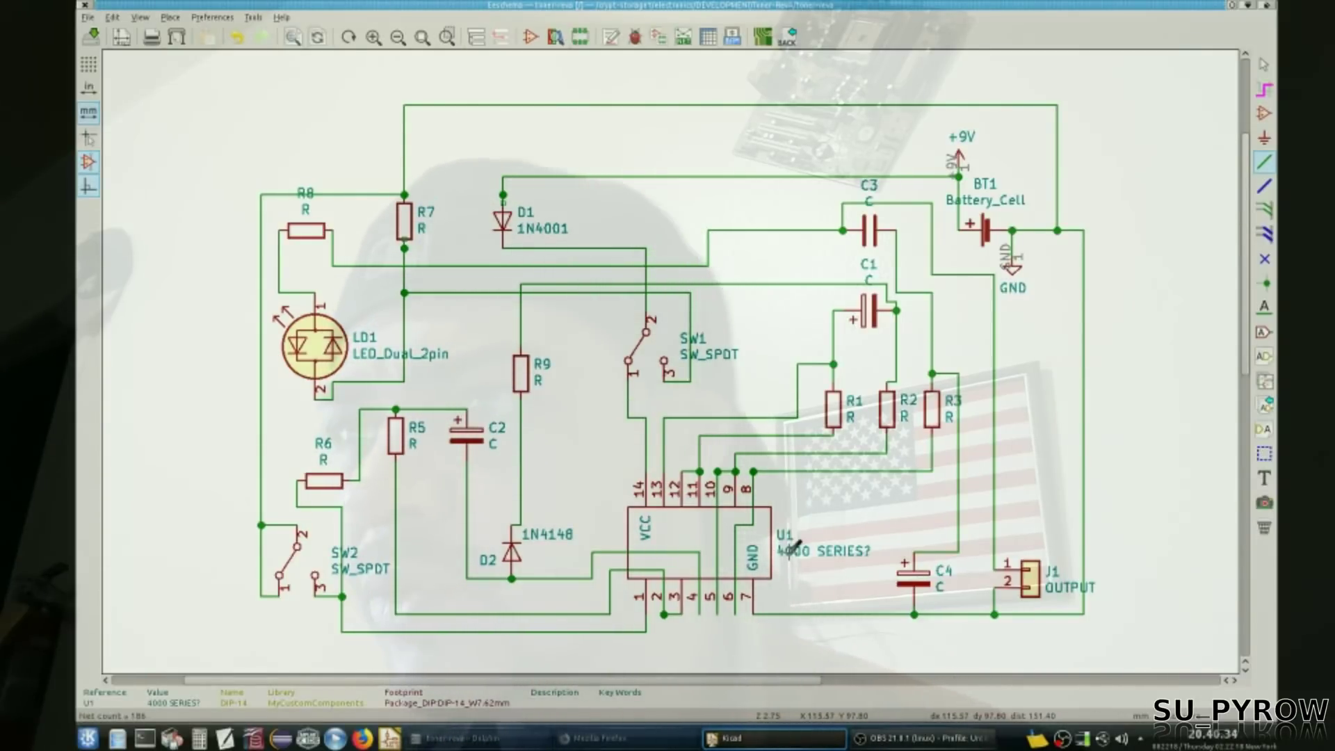
# Step: Delete the stray junction and the wire stub overlapping D1's upper pin, so the wire ends at the pin
pyautogui.scroll(5, 505, 203)
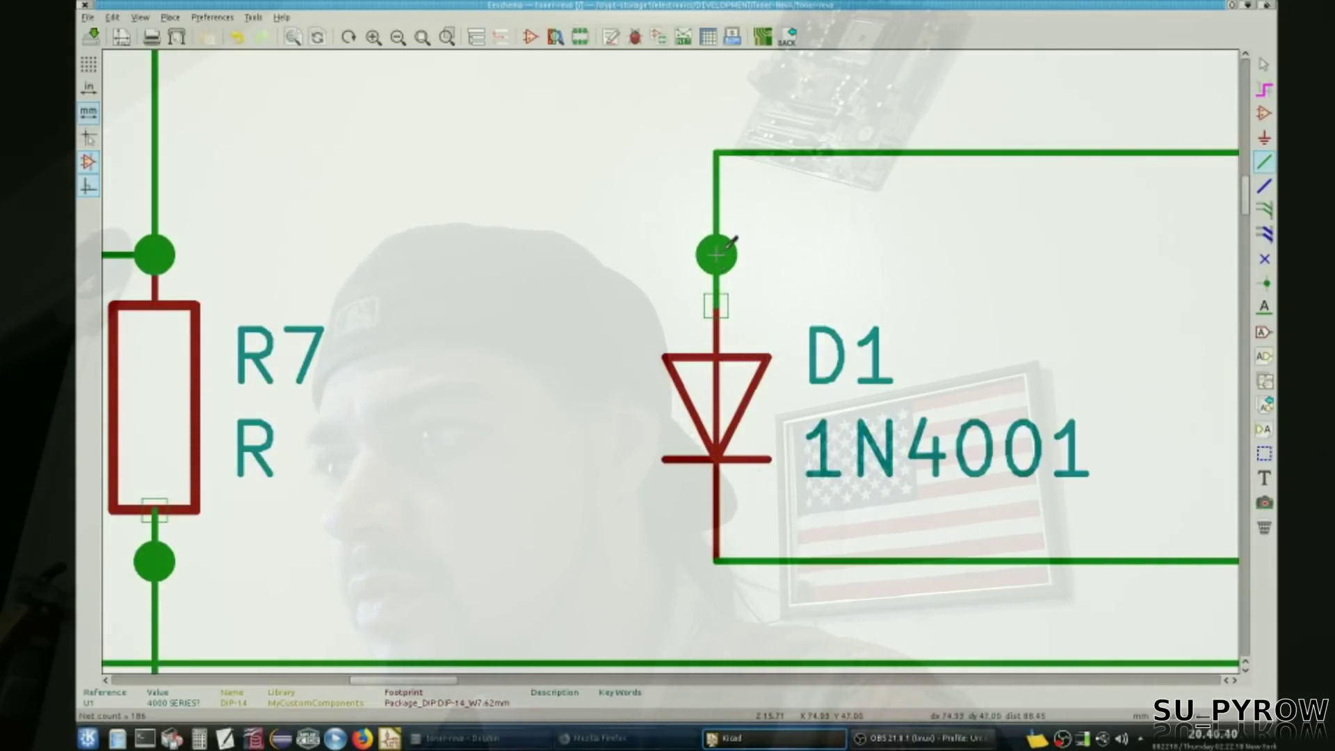
pyautogui.press('Delete')
pyautogui.click(758, 317)
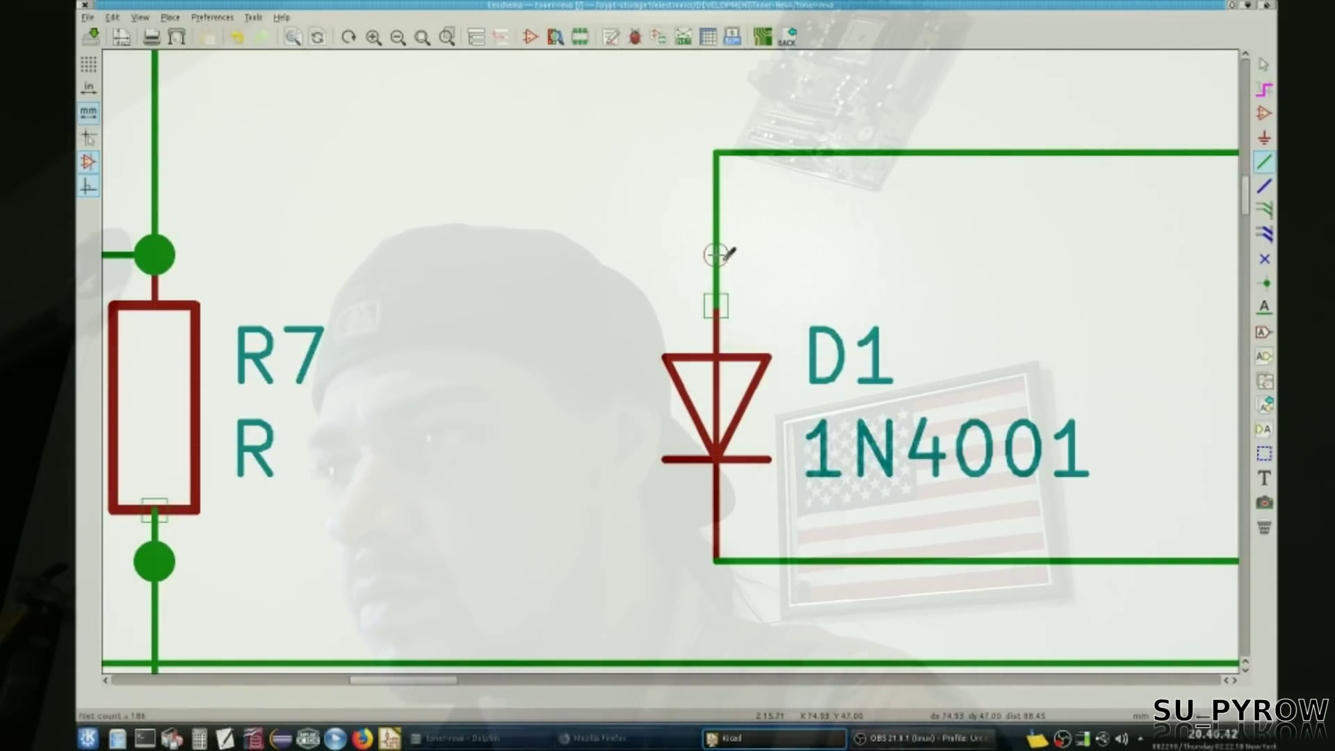
pyautogui.press('Delete')
pyautogui.press('Down')
pyautogui.press('Return')
pyautogui.click(716, 151)
pyautogui.click(716, 255)
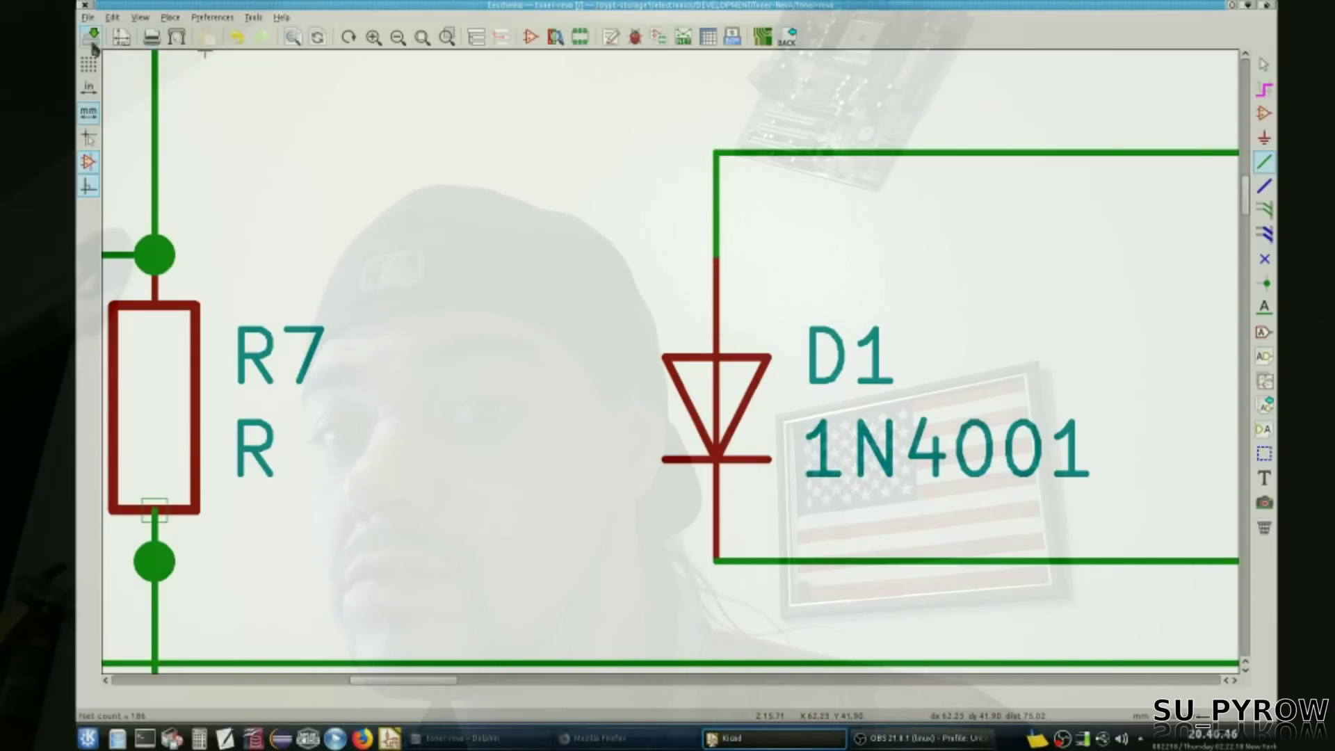
# Step: Save the schematic and generate the Pcbnew netlist toner-reva.net
pyautogui.click(683, 36)
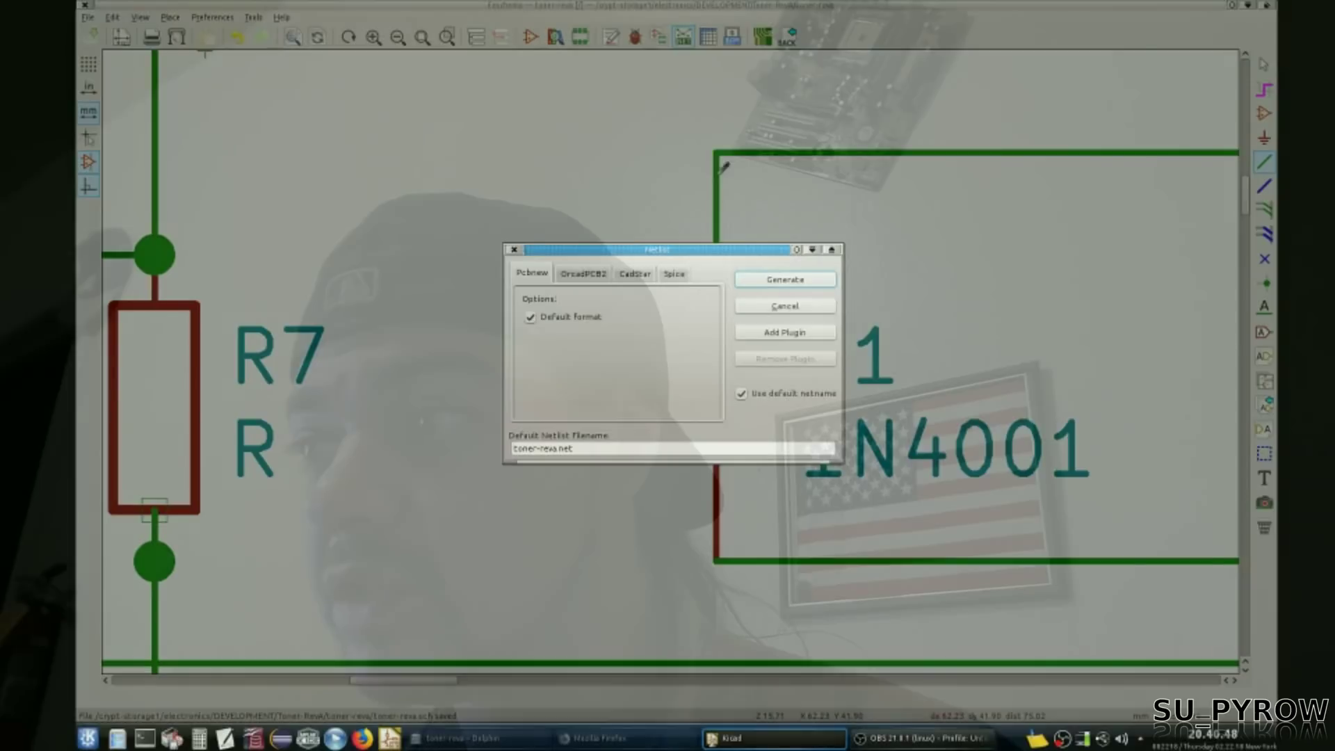
pyautogui.click(821, 282)
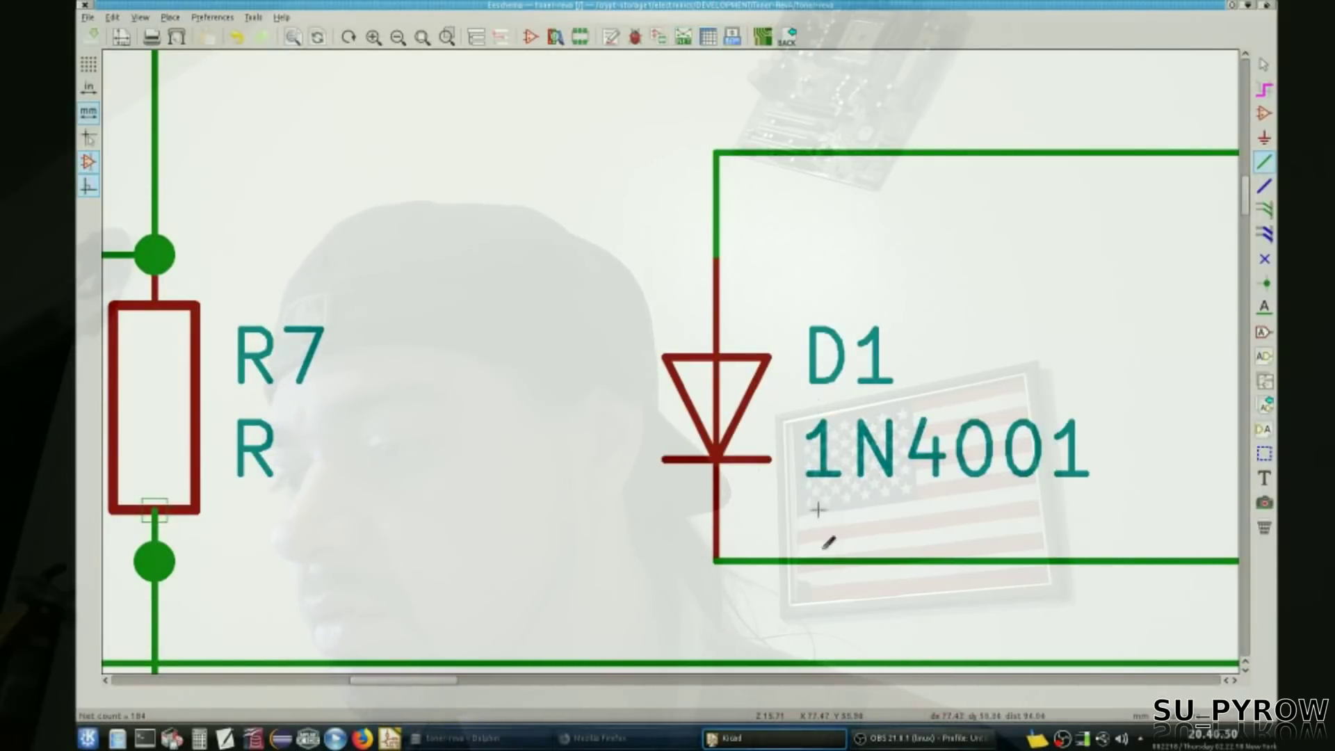
# Step: Switch to Pcbnew, read the current netlist with tracks connecting 2 nets set to Delete, and test the footprints
pyautogui.click(798, 742)
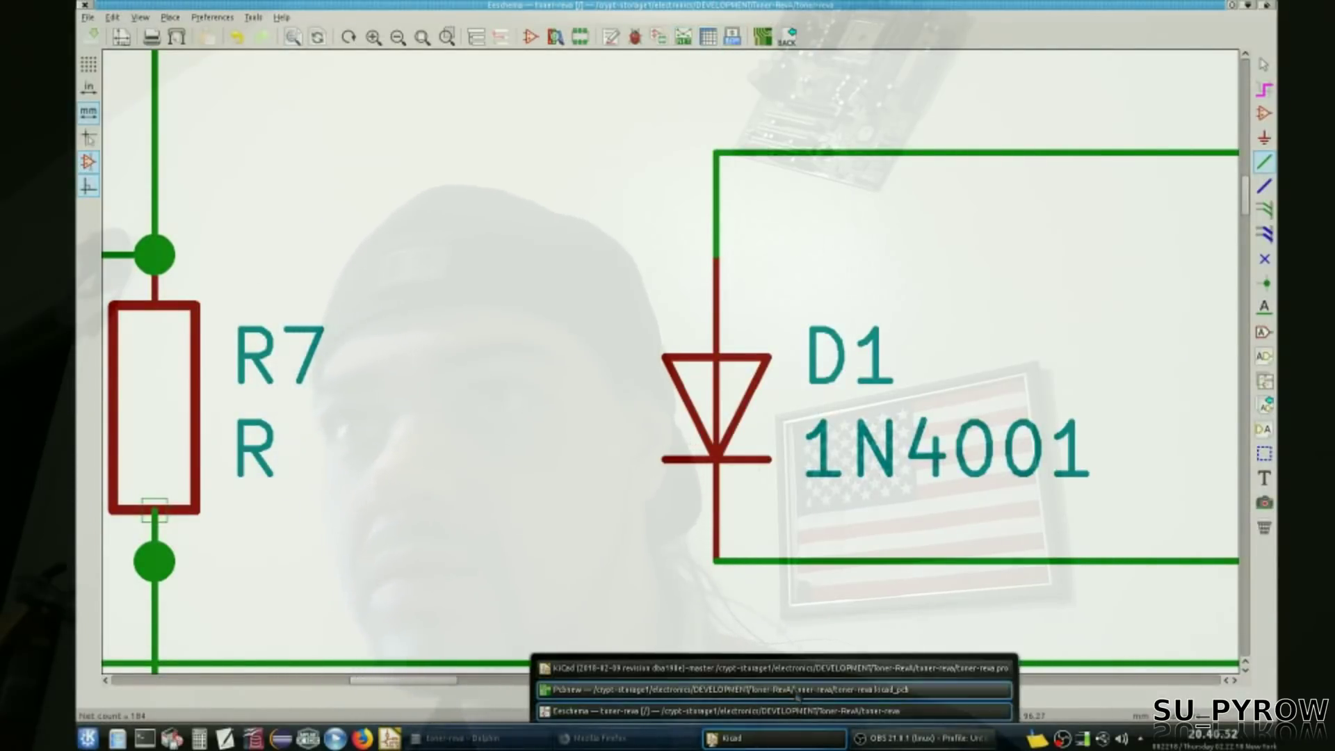
pyautogui.click(798, 709)
pyautogui.click(476, 36)
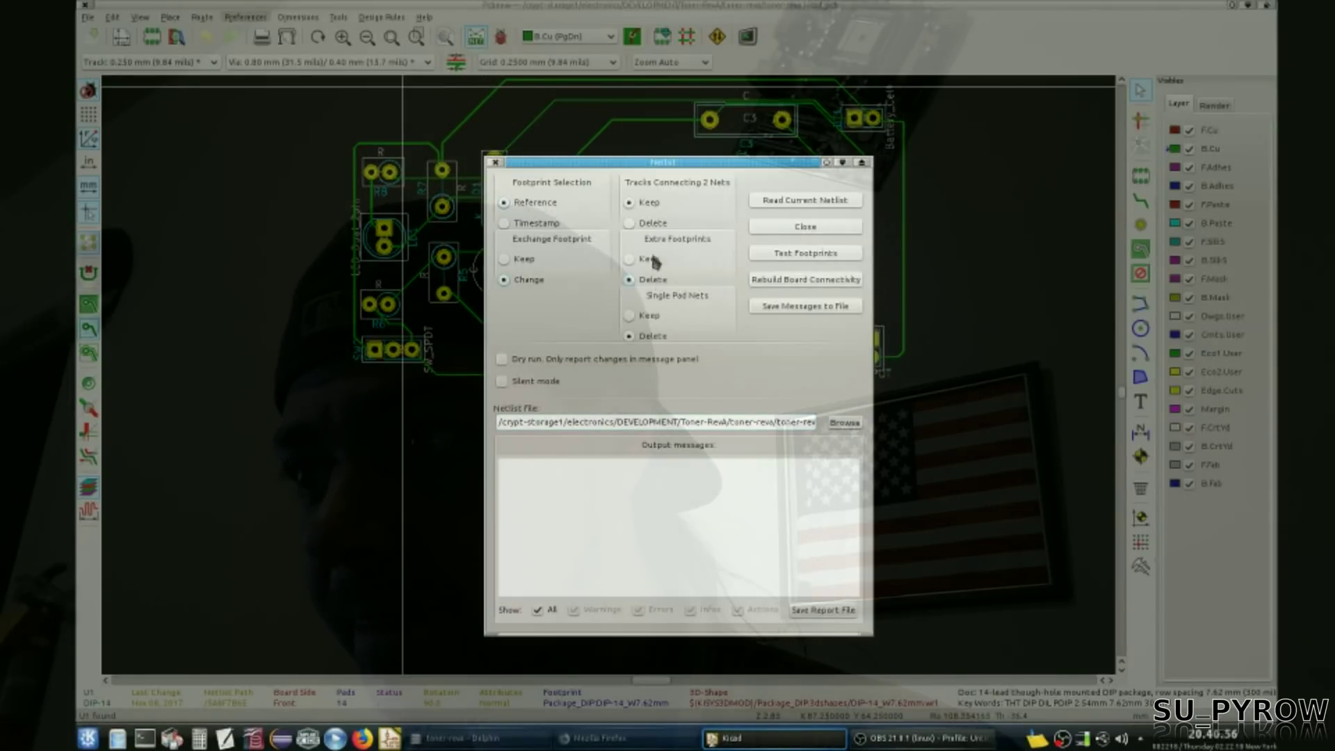
pyautogui.click(840, 202)
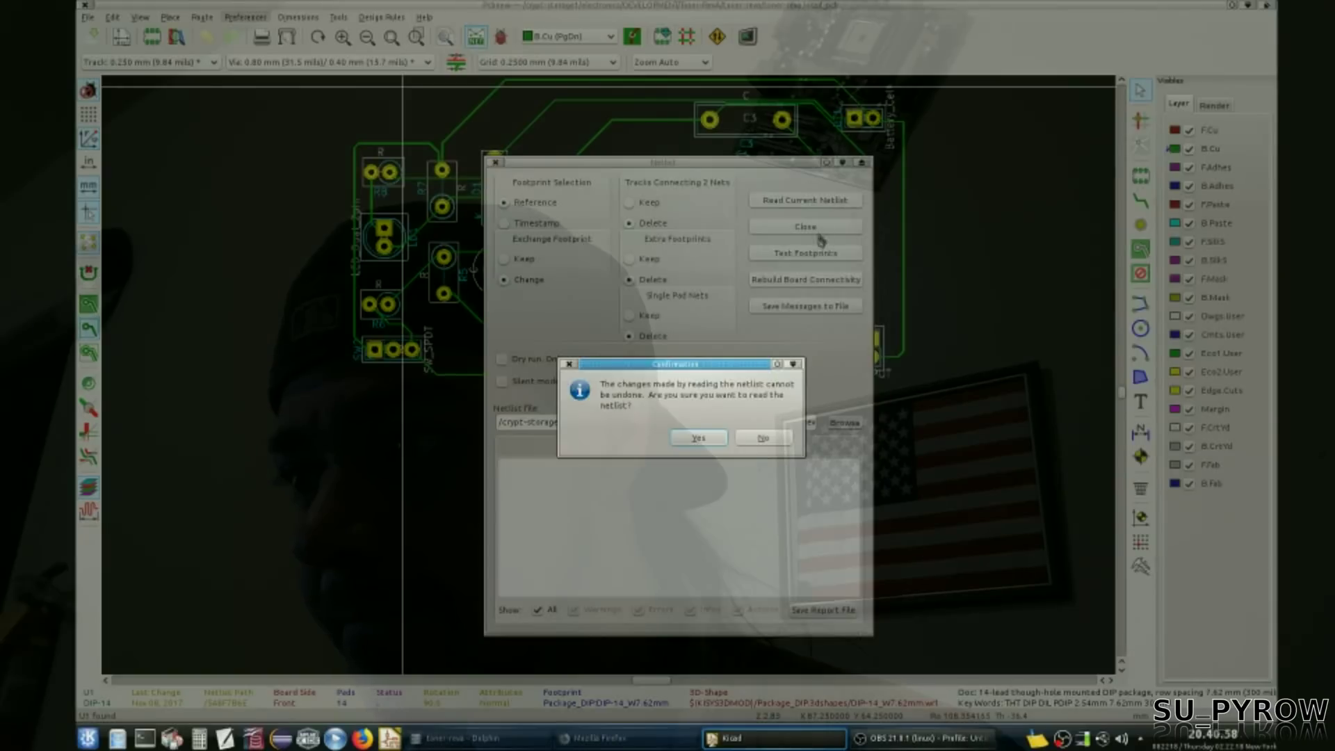
pyautogui.click(699, 438)
pyautogui.click(782, 255)
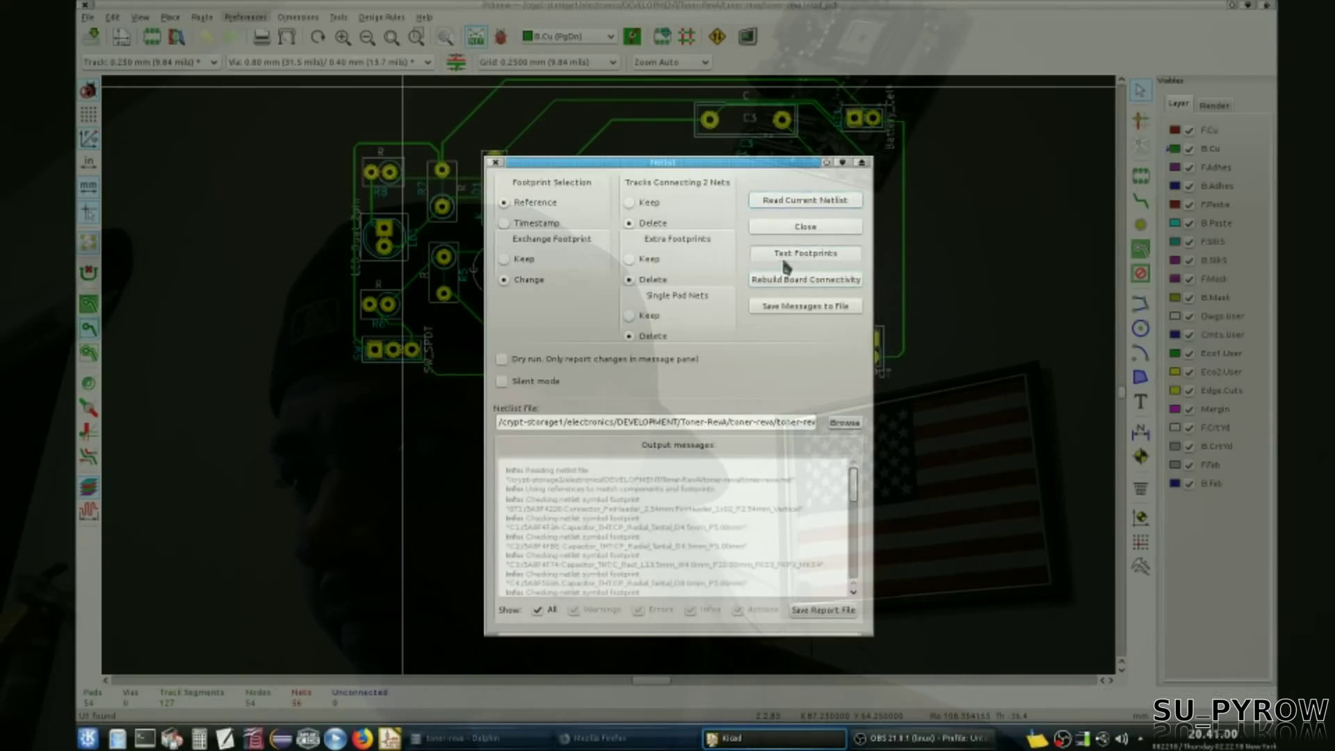
pyautogui.click(803, 459)
pyautogui.click(803, 228)
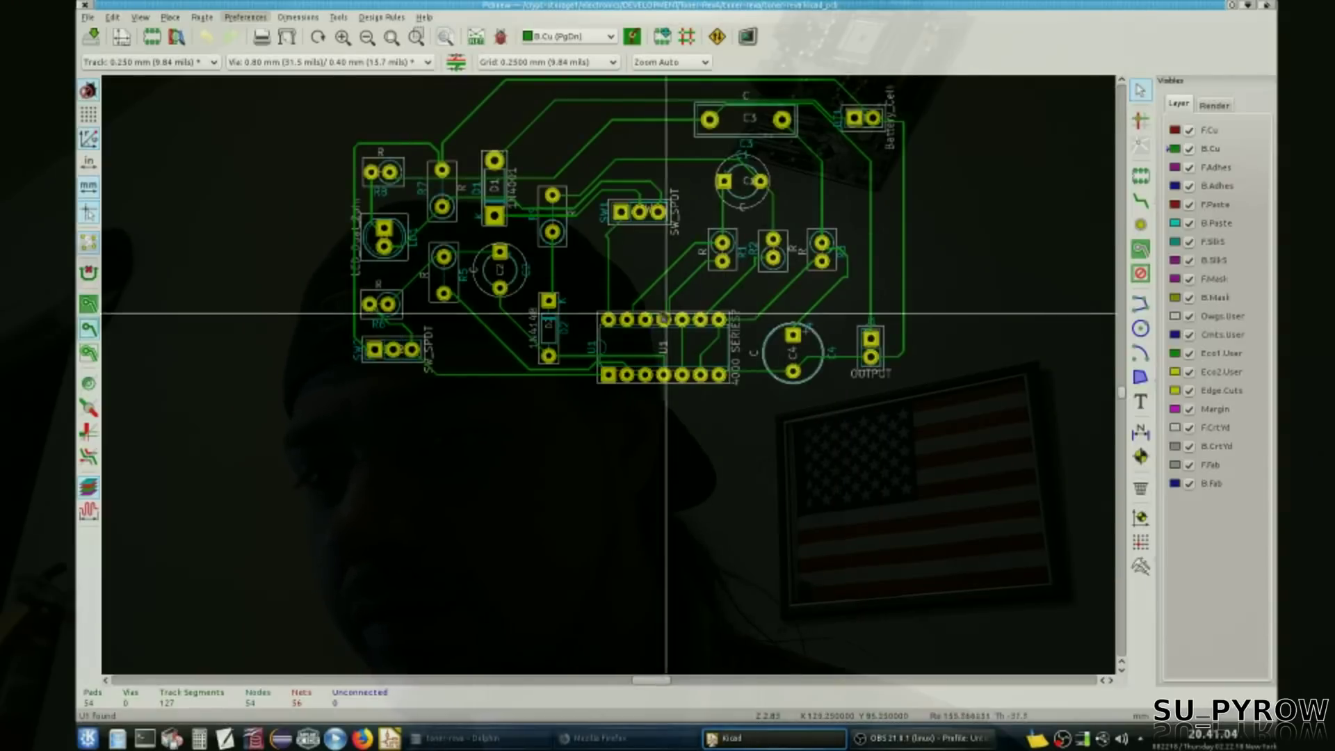
# Step: Save the board, run the design rules check with the footprint courtyard overlap check enabled, and close the DRC dialog
pyautogui.click(90, 36)
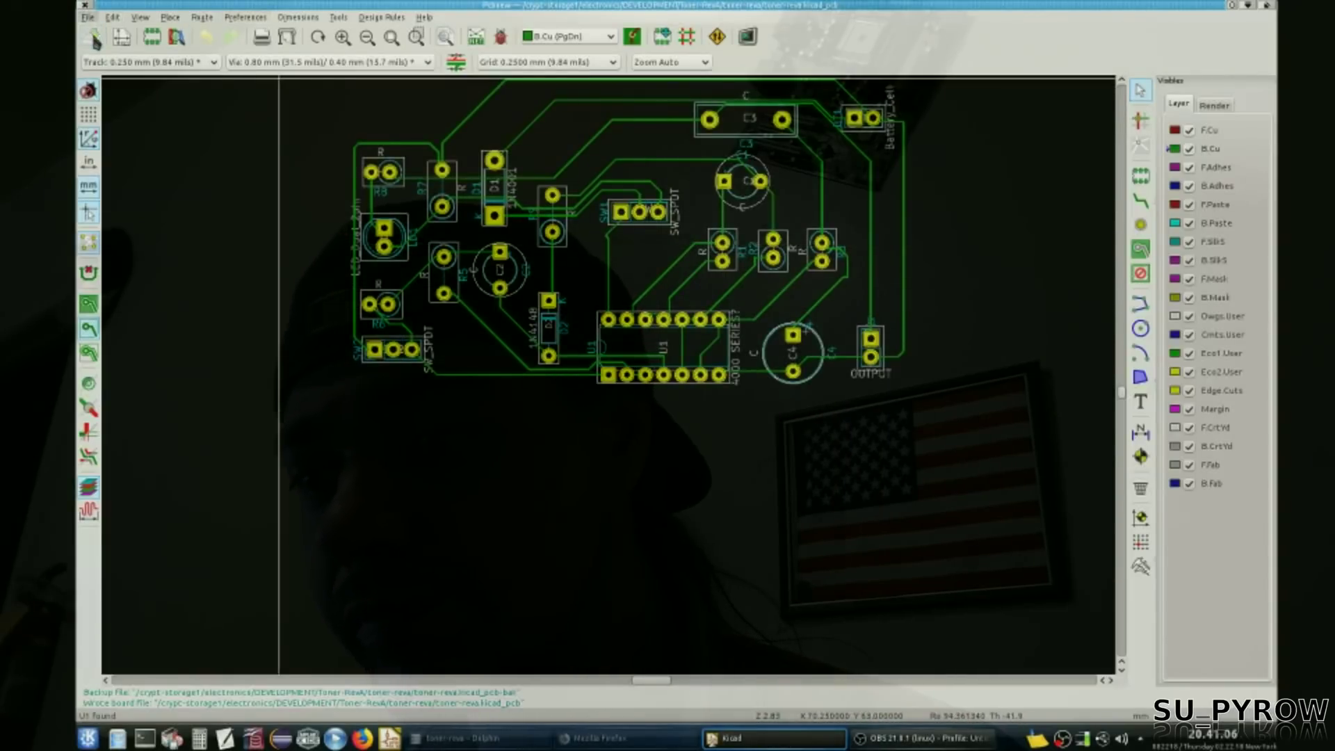
pyautogui.scroll(3, 574, 279)
pyautogui.click(501, 36)
pyautogui.click(879, 250)
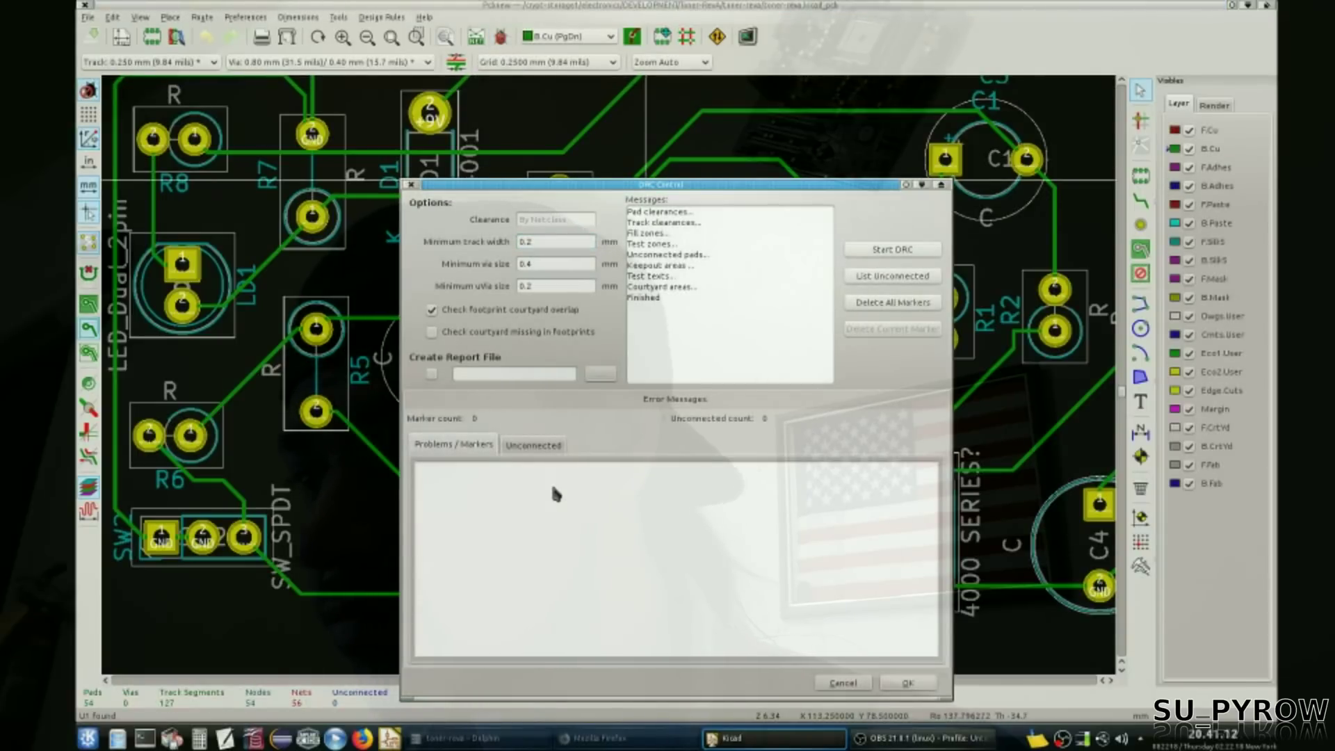
pyautogui.click(905, 683)
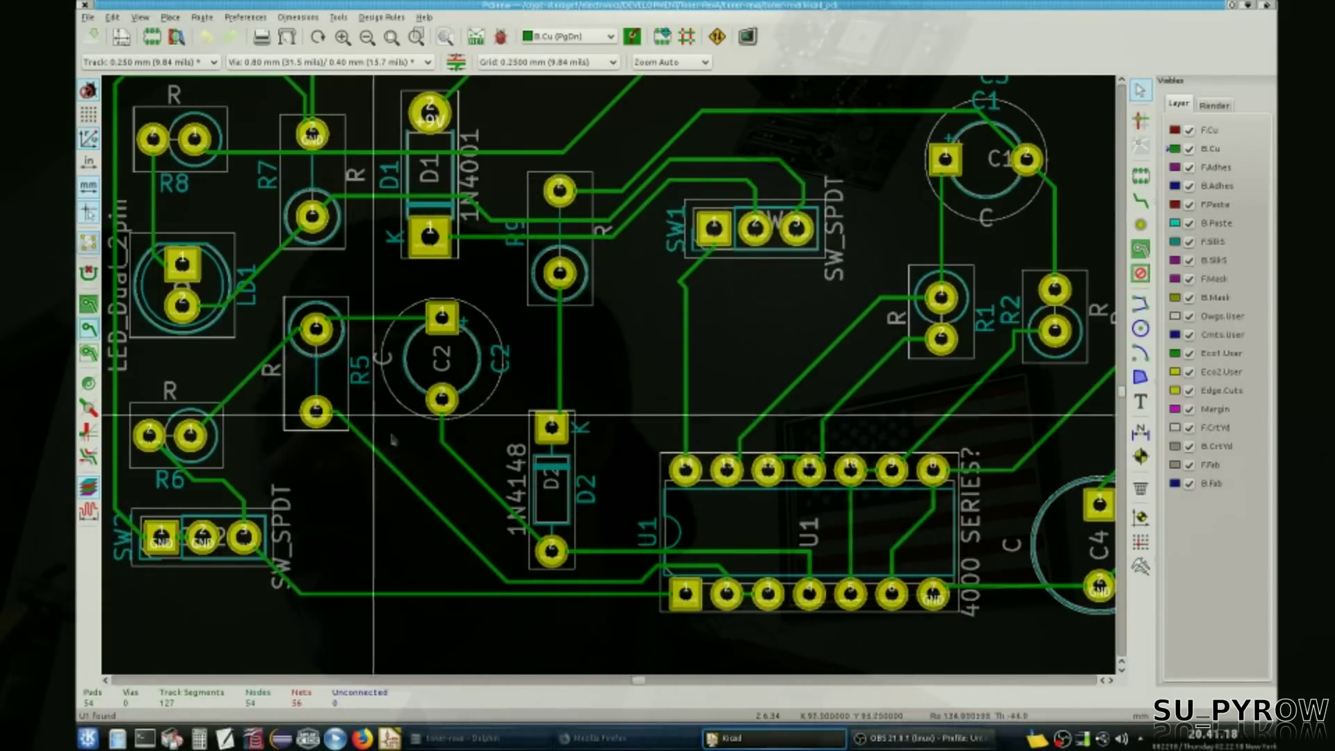
# Step: Switch back to the schematic in Eeschema and examine the wiring around U1 and the circuit as a whole
pyautogui.scroll(-1, 393, 440)
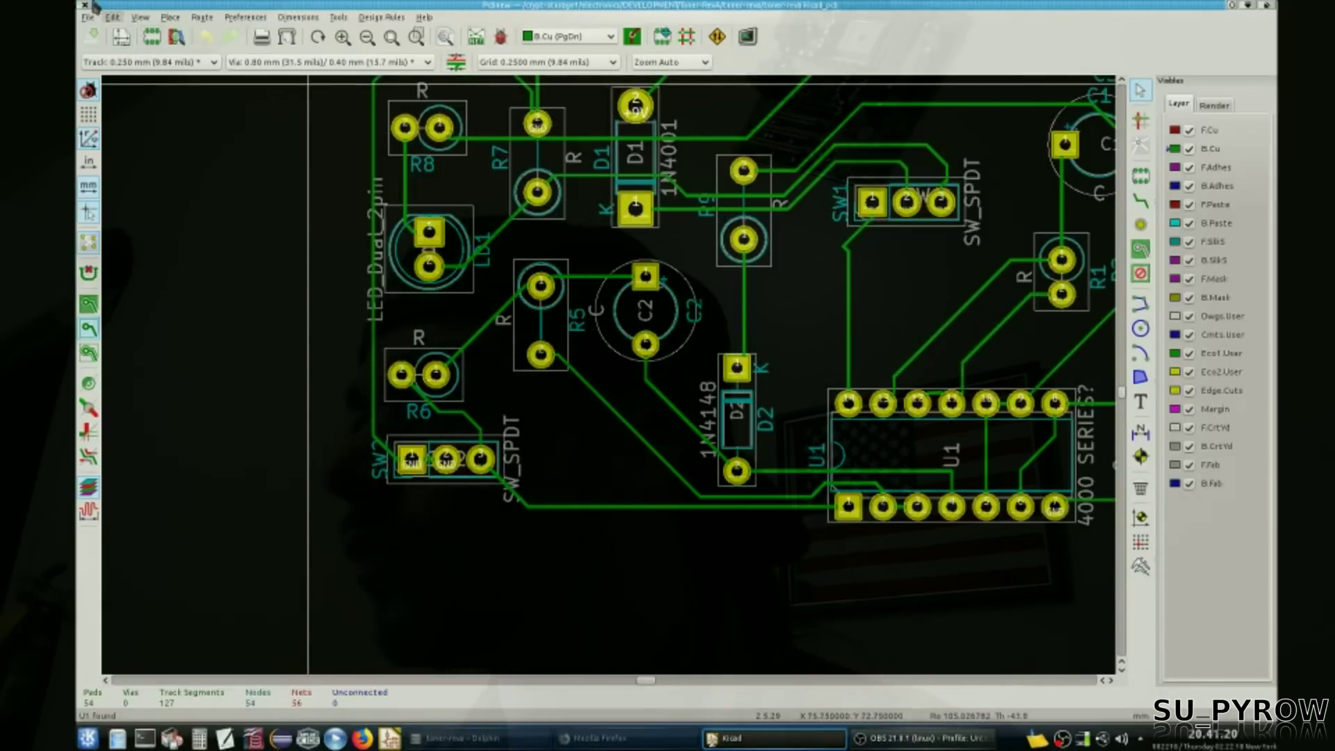
pyautogui.click(1249, 5)
pyautogui.scroll(-8, 776, 462)
pyautogui.scroll(6, 754, 441)
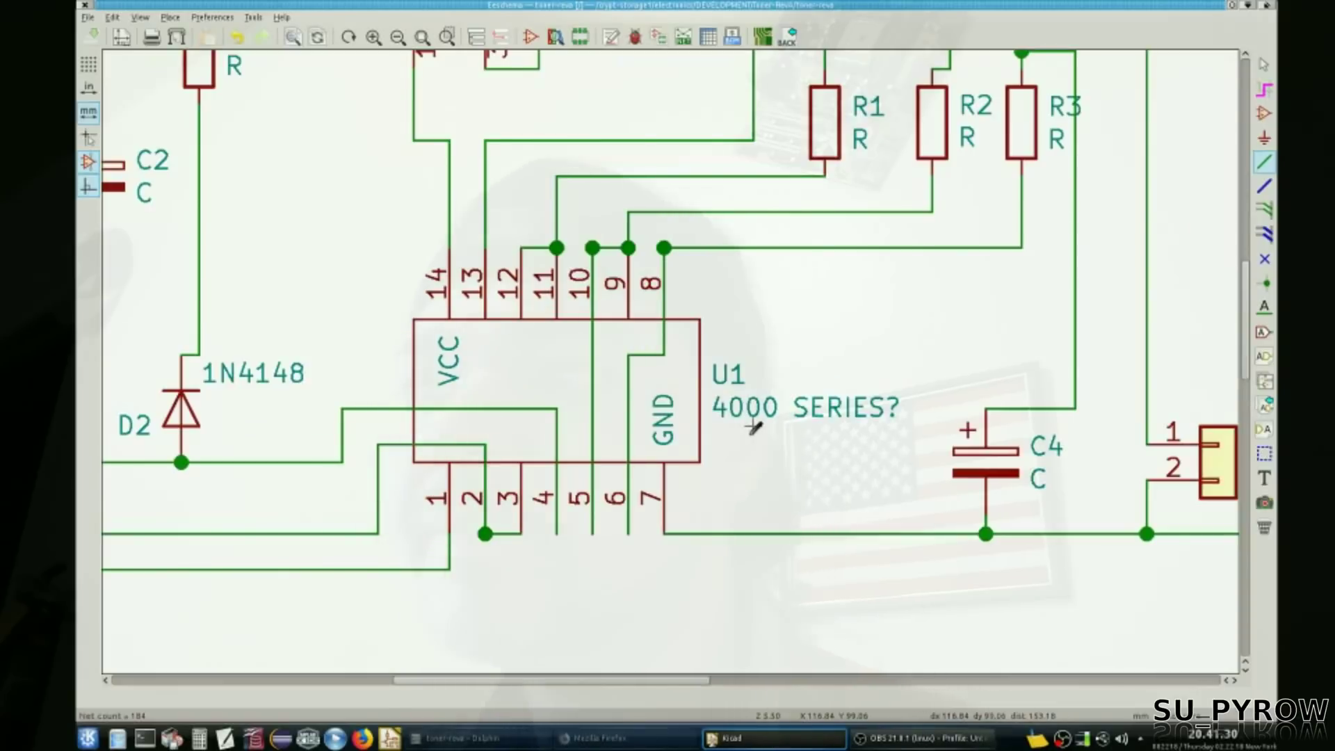
pyautogui.scroll(-3, 670, 352)
pyautogui.scroll(-1, 670, 352)
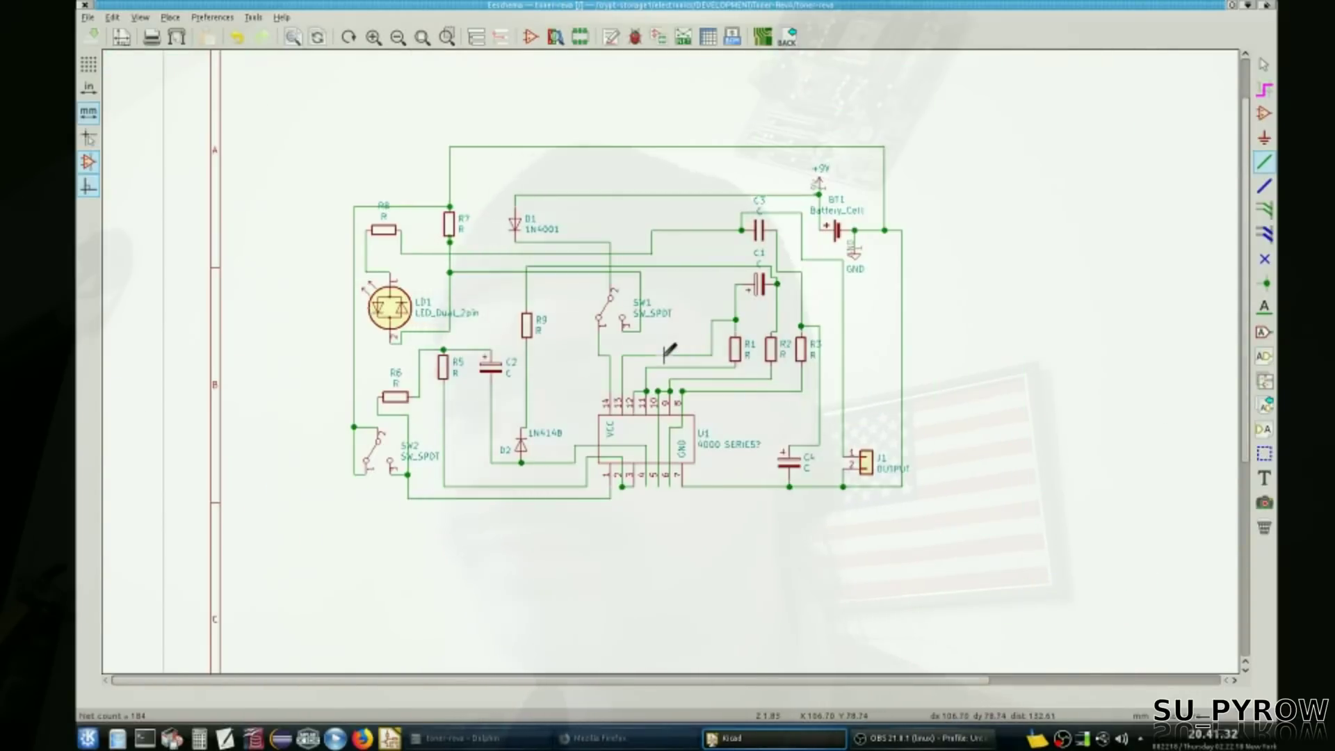